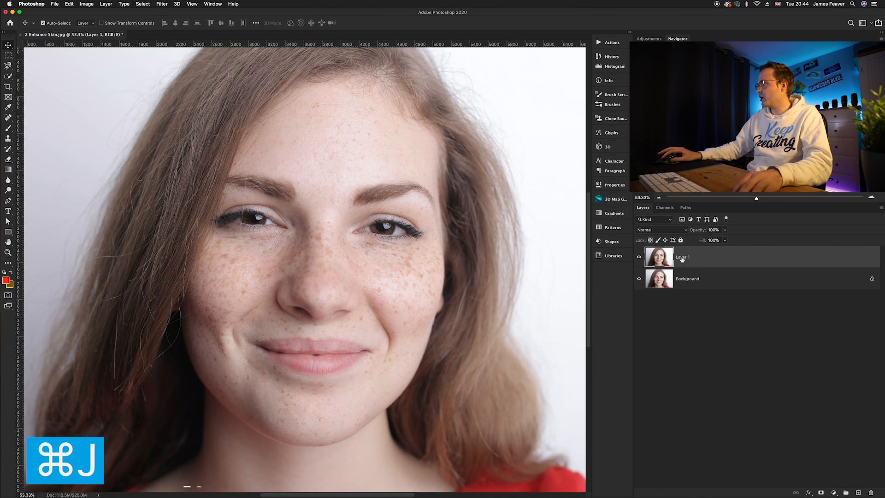
Rename the duplicated portrait layer as "Skin Effect" and invert its colours.
double_click(682, 257)
text(skin Effe)
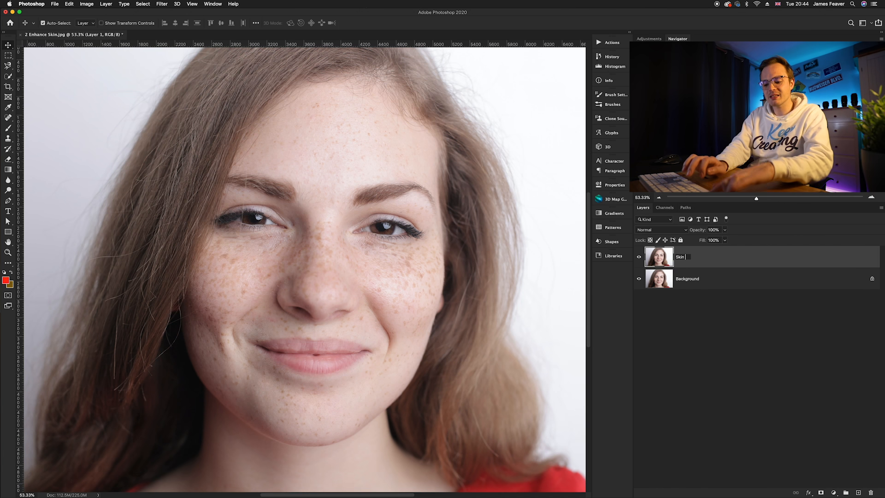
text(ct)
key(Return)
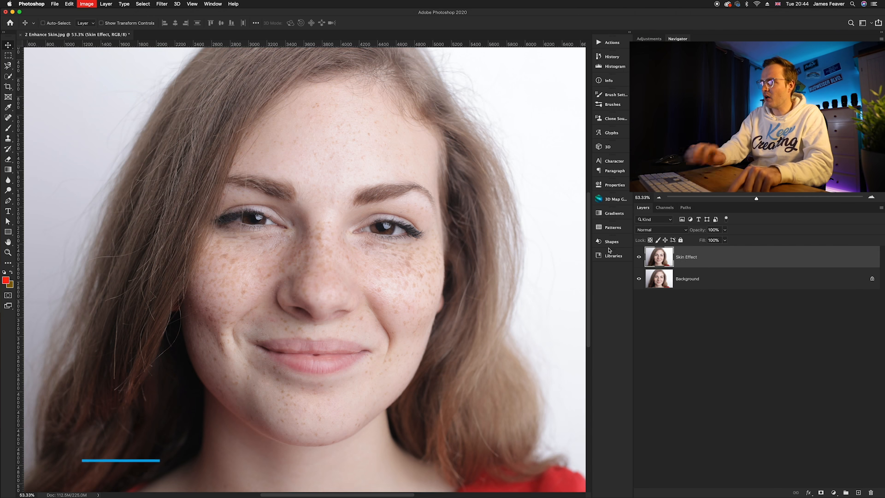
key(super+i)
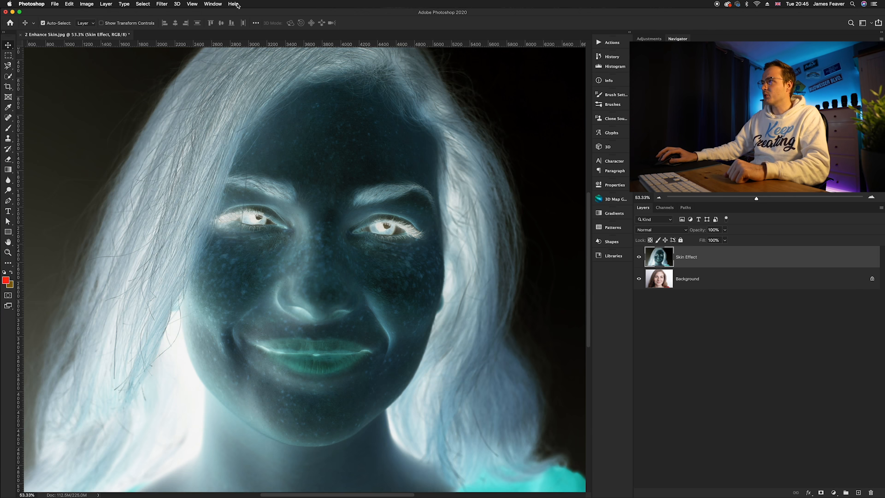
Apply a High Pass filter with a radius of 20 pixels to the inverted Skin Effect layer.
click(164, 4)
mouse_move(177, 146)
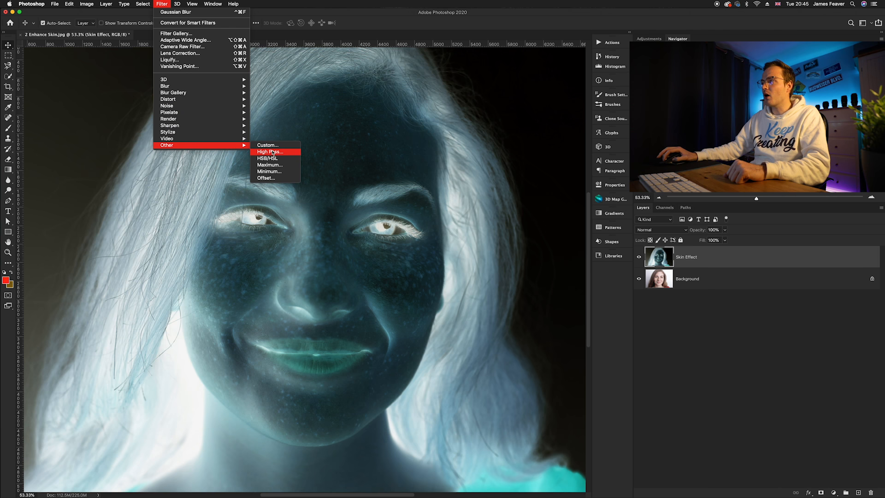
click(271, 151)
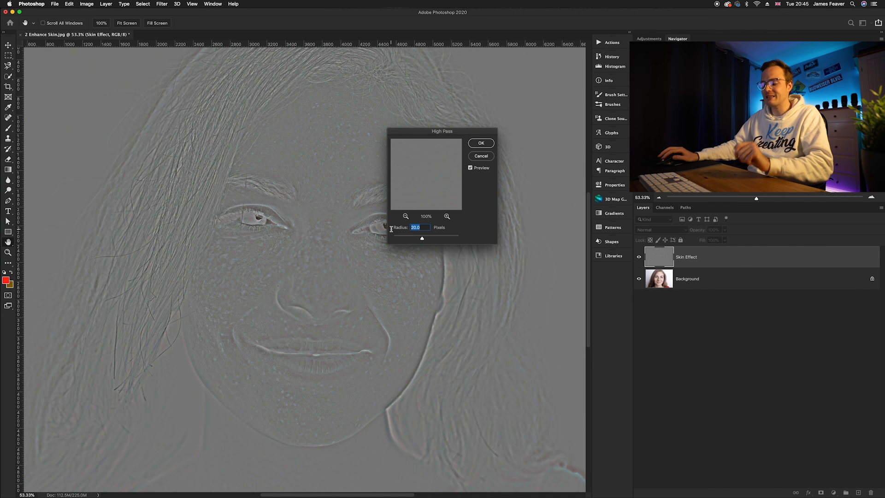
text(2)
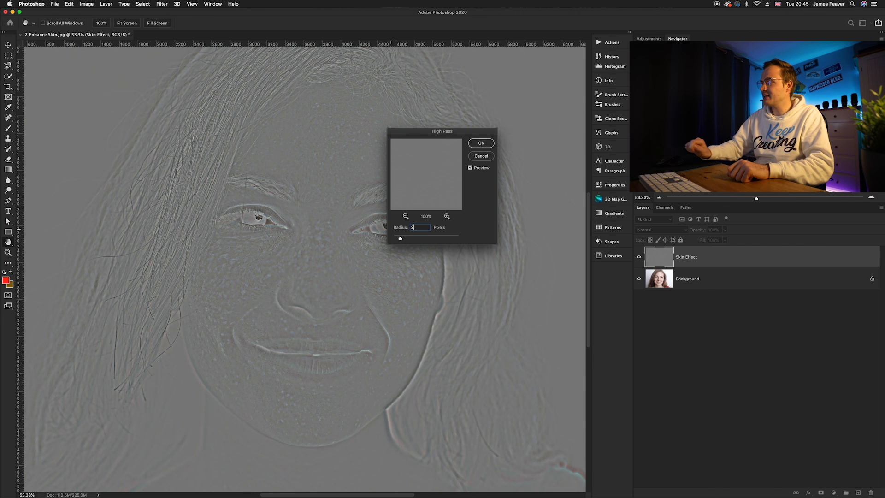
click(480, 143)
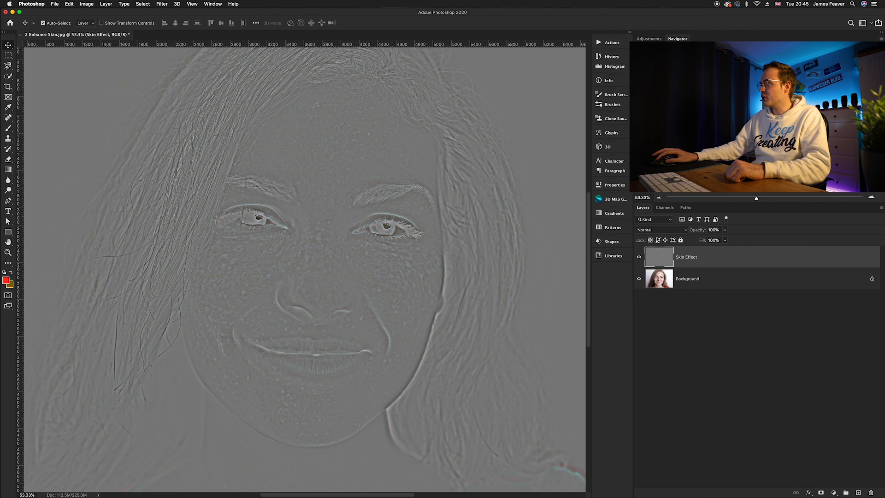
Change the Skin Effect layer's blend mode to Vivid Light and look closely at the face.
click(656, 230)
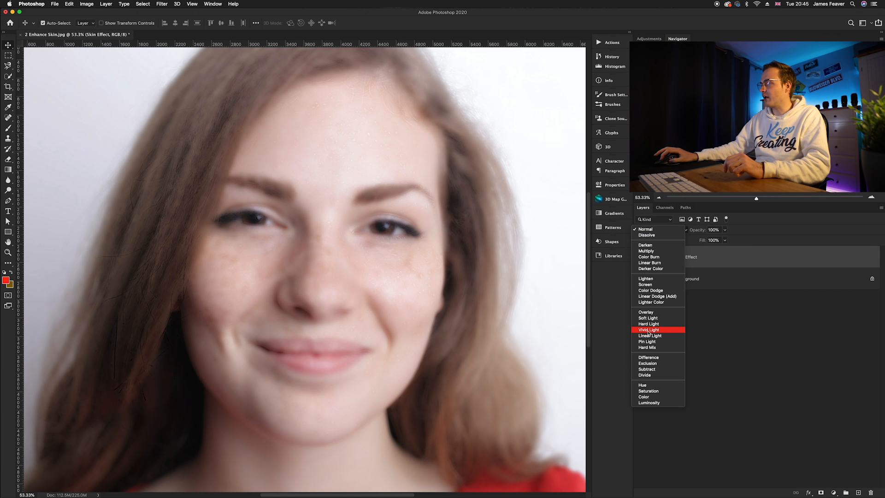
click(648, 330)
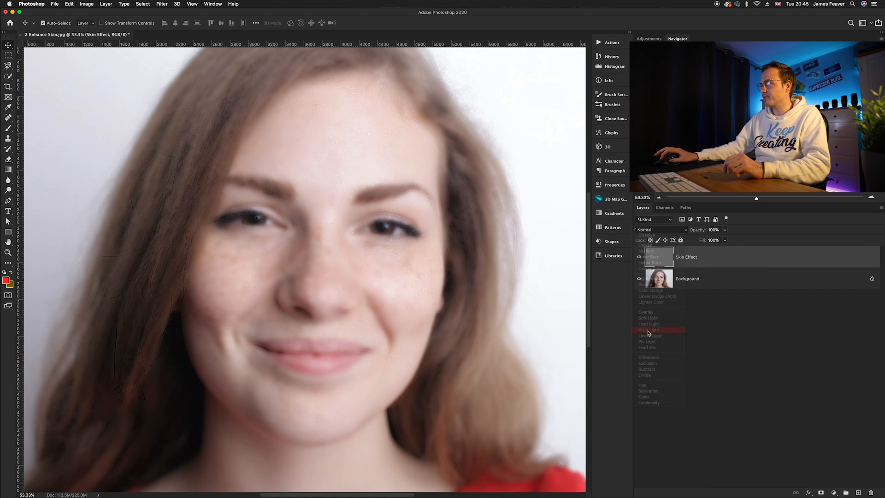
scroll(287, 320, up, 2)
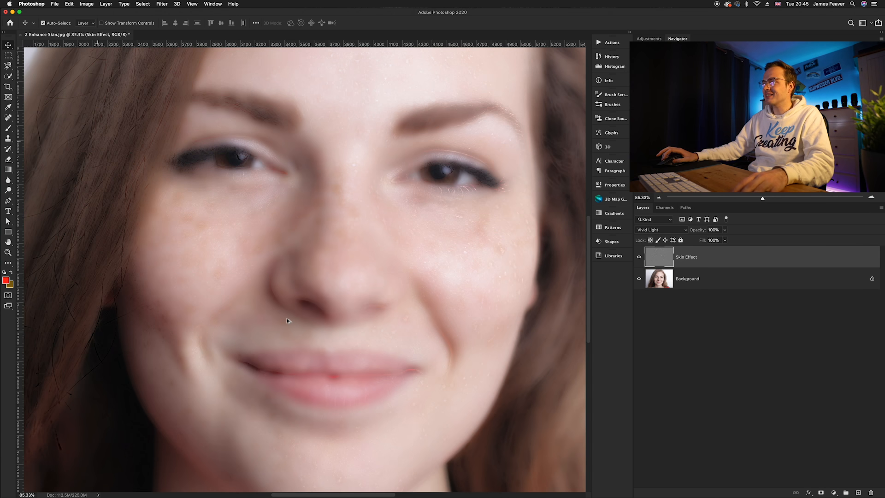
scroll(300, 322, up, 2)
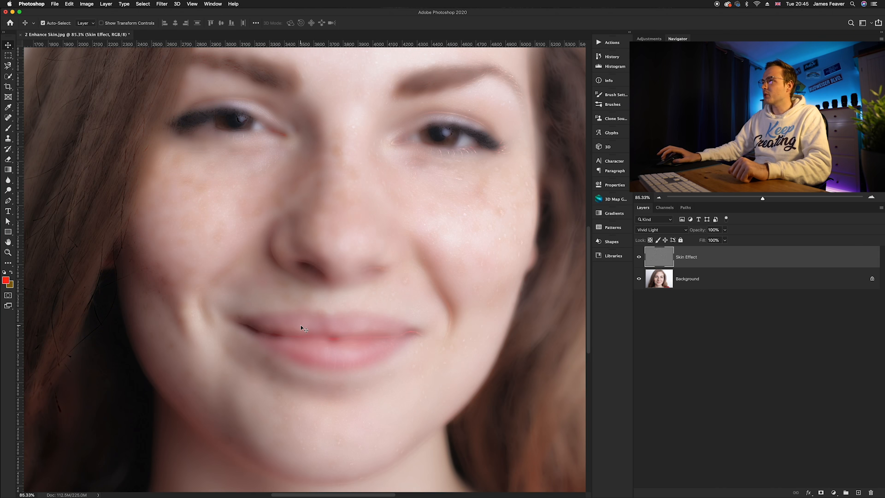
Apply a Gaussian Blur with a radius of 6 pixels to the Skin Effect layer, trying weaker and stronger blurs first.
click(159, 4)
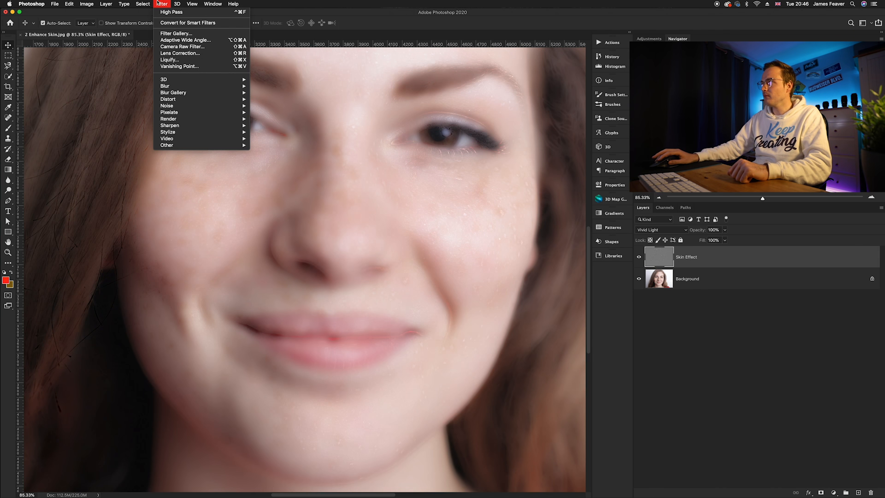
mouse_move(198, 86)
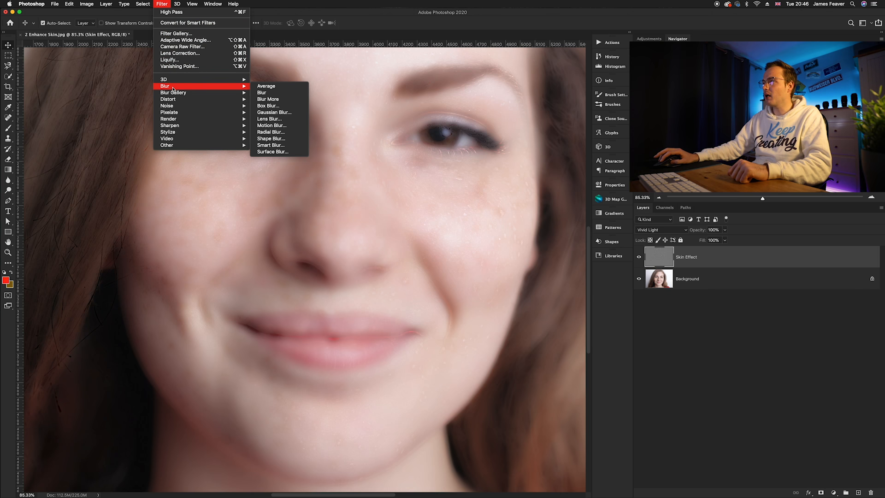
click(286, 113)
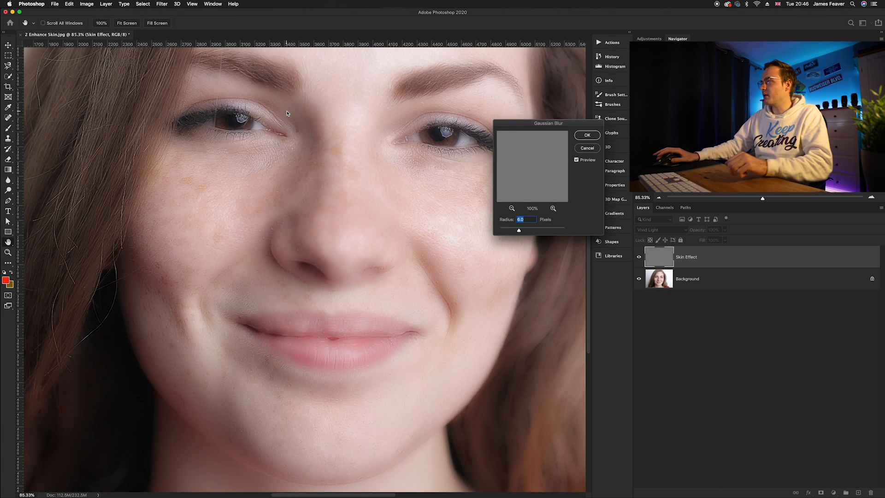
drag(518, 229, 495, 229)
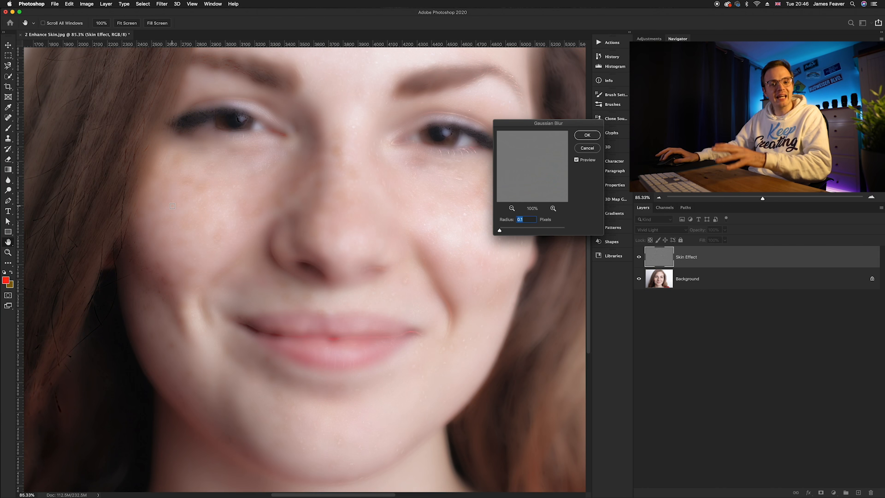
drag(499, 231, 525, 234)
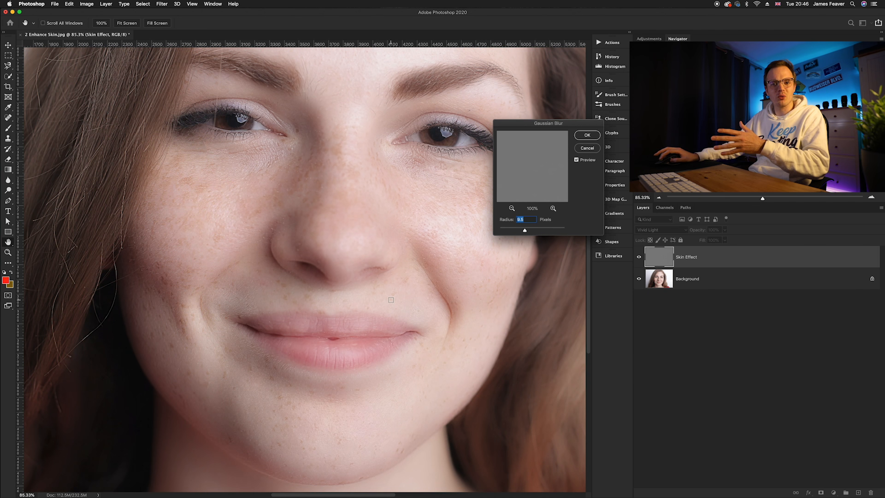
drag(525, 231, 515, 231)
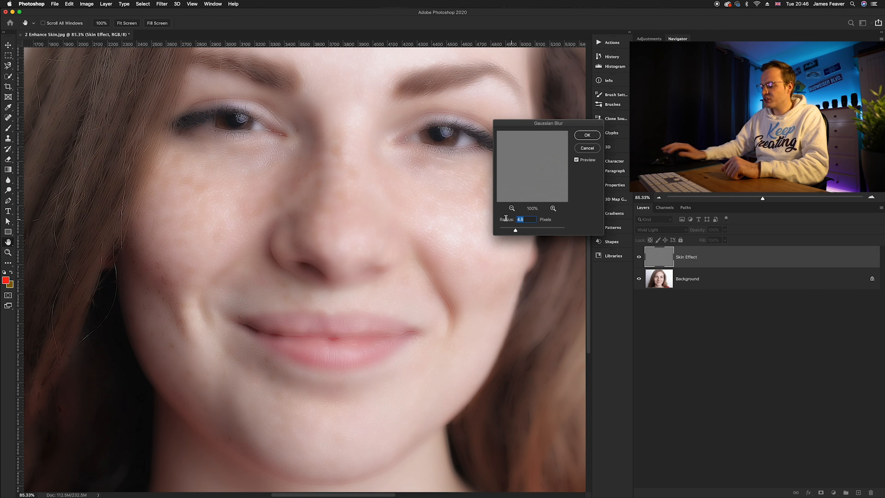
text(6)
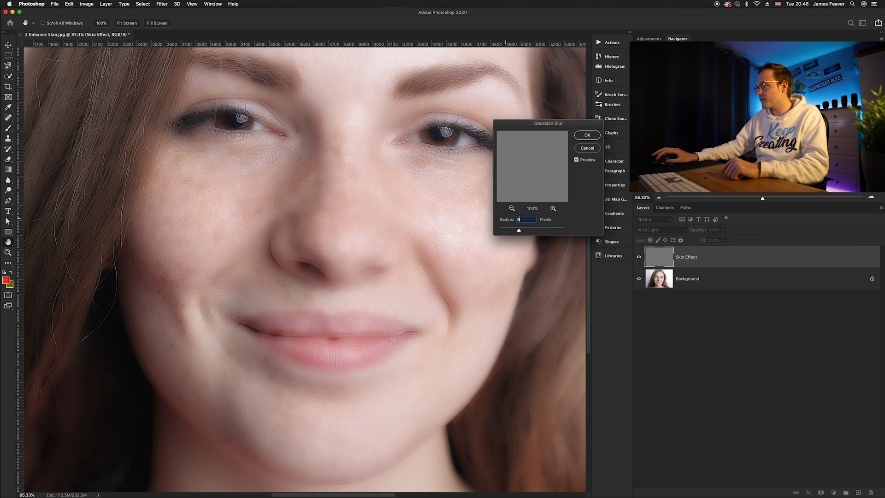
click(585, 136)
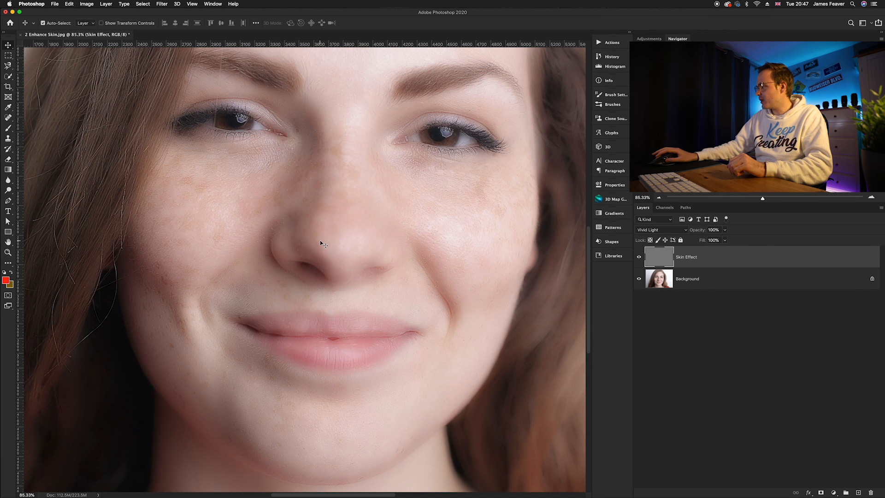
Add a layer mask to the Skin Effect layer and invert it to black to hide the effect.
click(821, 493)
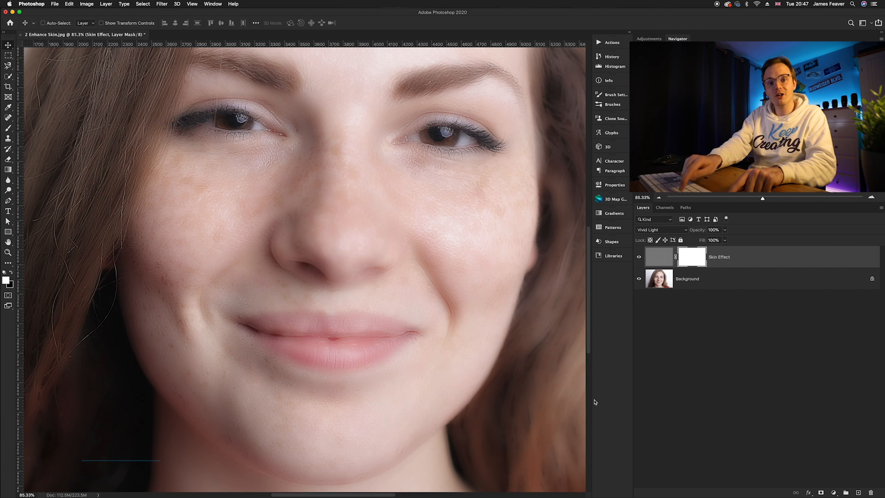
key(super+i)
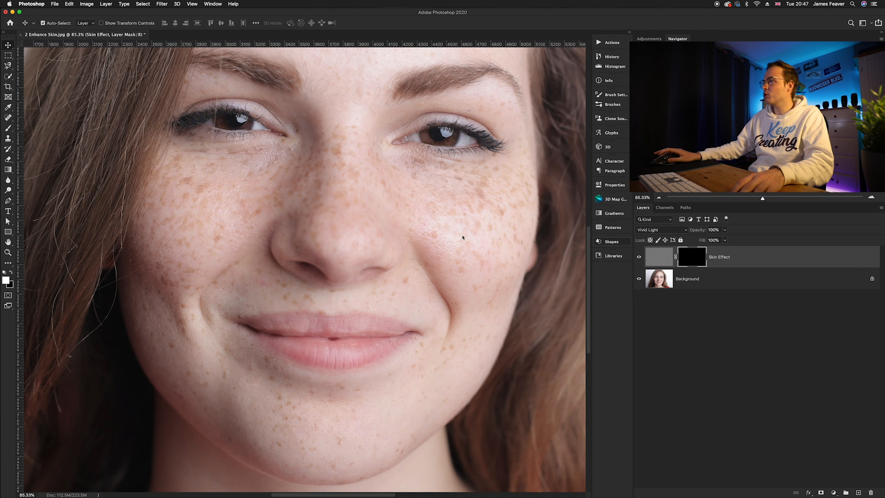
Set up the Brush tool with 20% flow and white as the foreground colour for painting on the mask.
key(b)
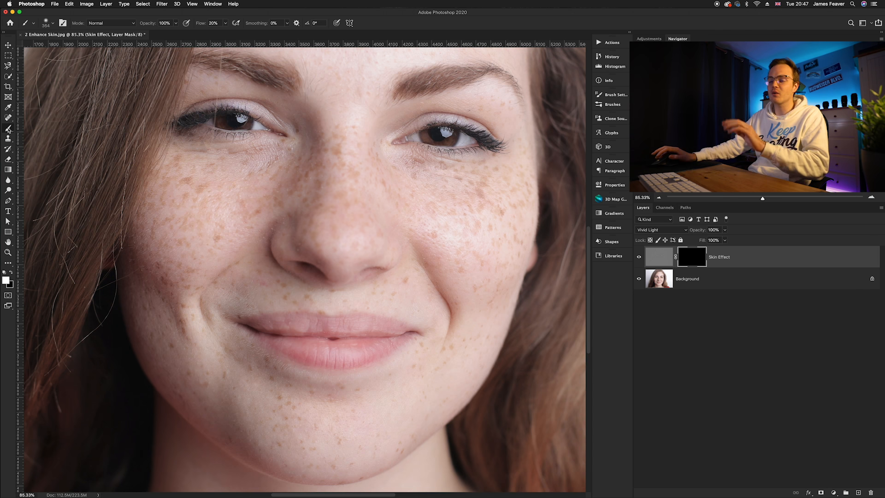
scroll(376, 215, up, 3)
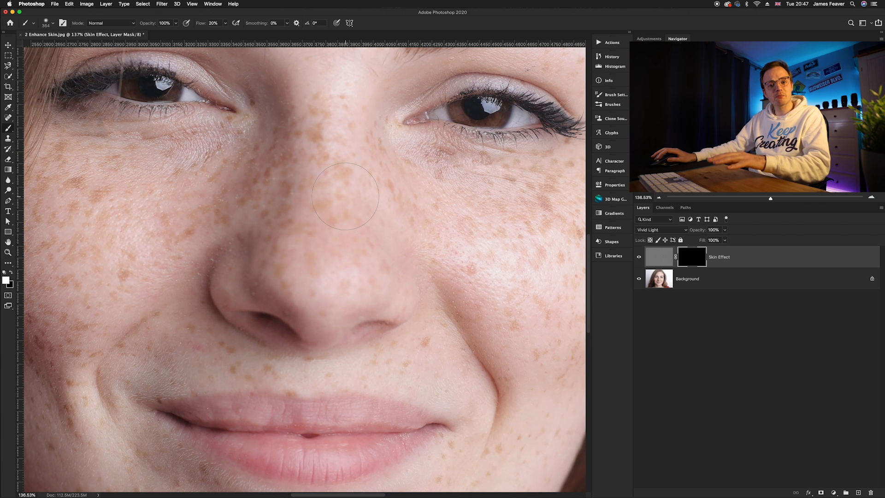
click(225, 23)
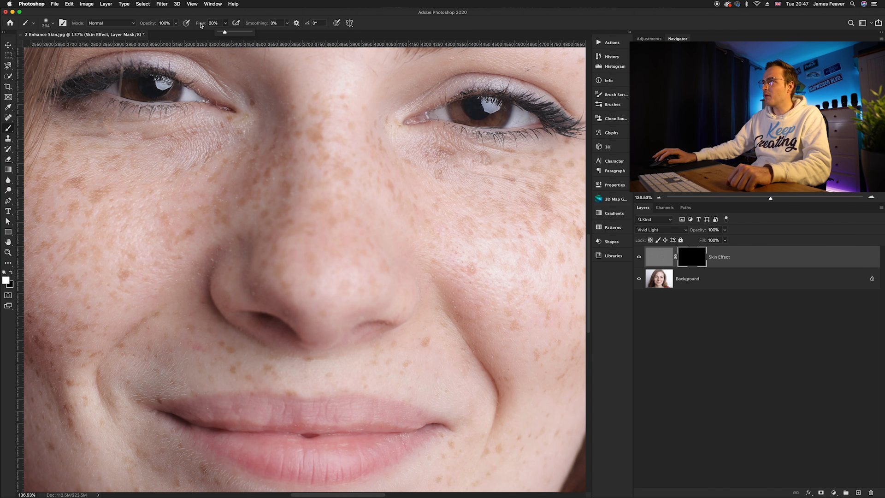
click(219, 23)
text(20)
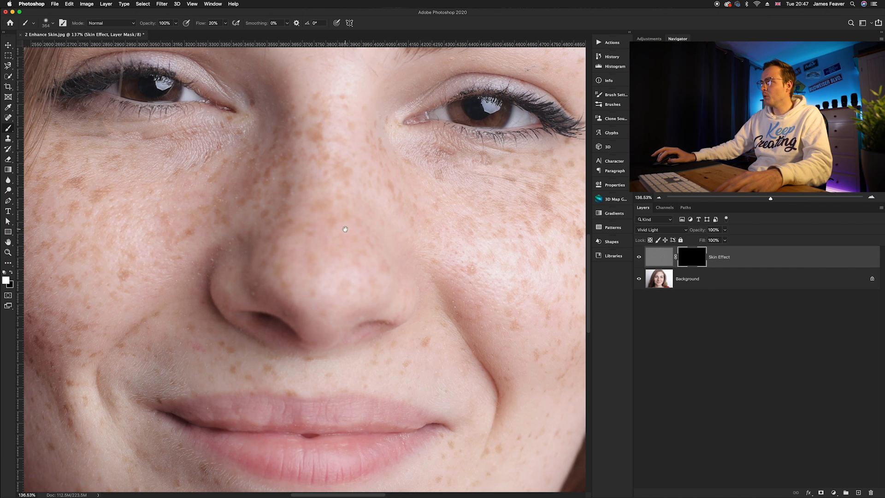
scroll(345, 229, right, 3)
scroll(344, 229, up, 1)
click(9, 282)
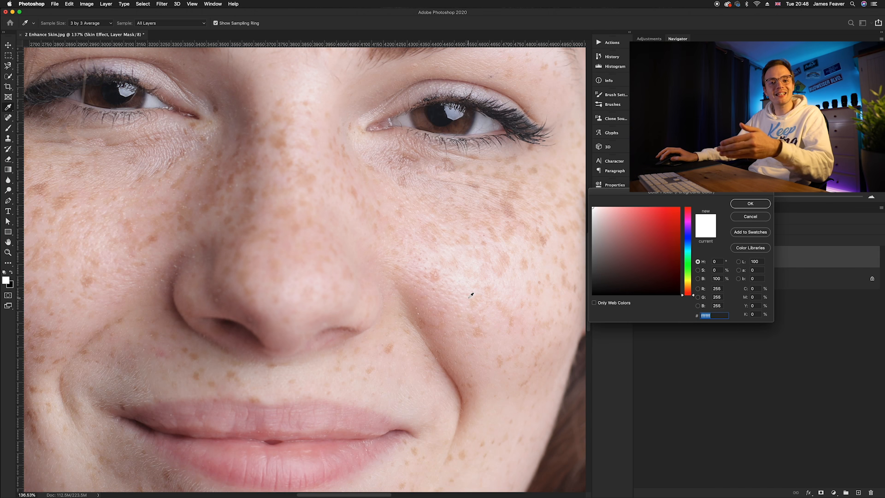
click(751, 205)
Paint white on the mask over the cheek below the fully visible eye and around its outer corner, undoing any stray stroke.
drag(477, 216, 444, 225)
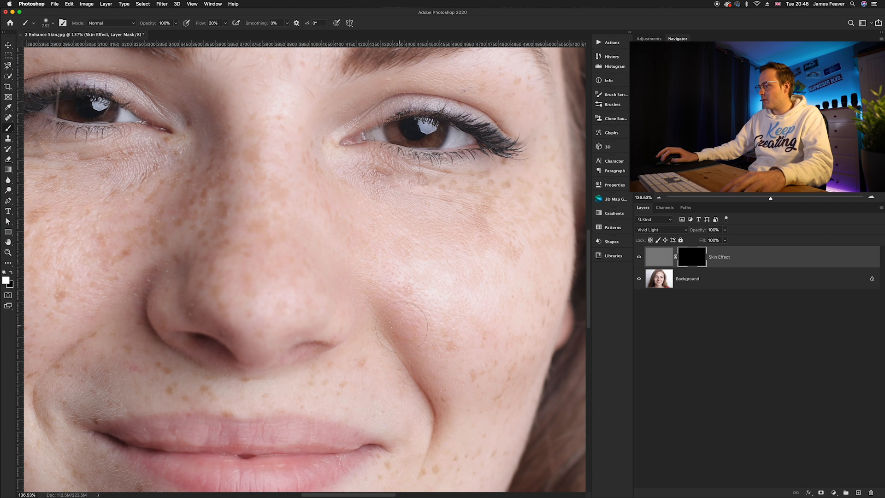
drag(444, 342, 444, 342)
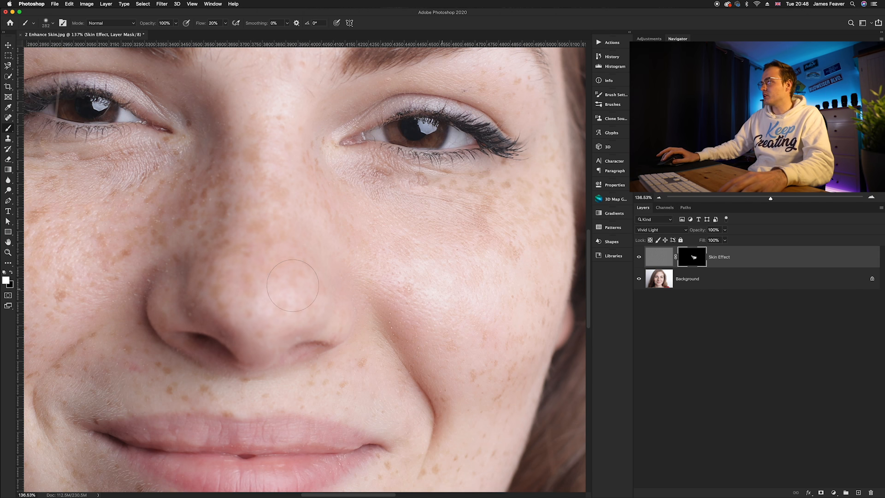
scroll(440, 181, up, 3)
drag(455, 235, 398, 269)
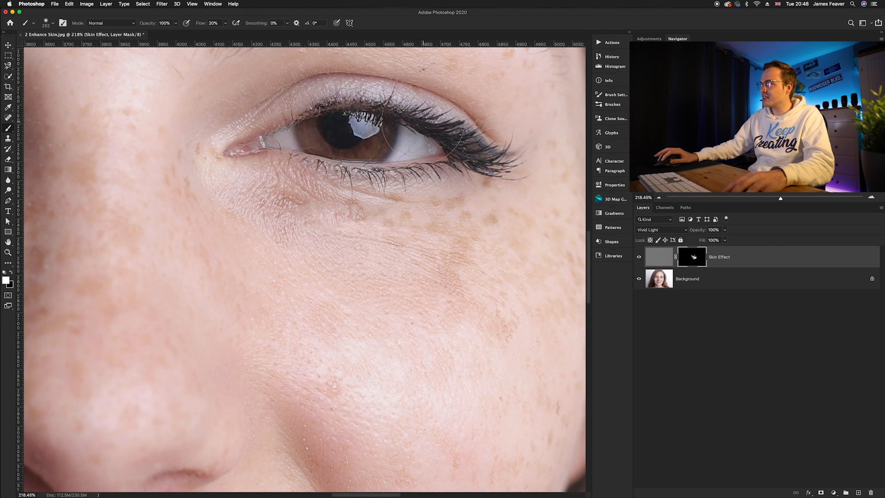
key(super+z)
mouse_move(507, 222)
mouse_down()
mouse_move(372, 213)
mouse_move(472, 395)
mouse_up()
Enlarge the brush to about 490 px and paint the mask white across the forehead above the eyebrows.
drag(377, 220, 442, 313)
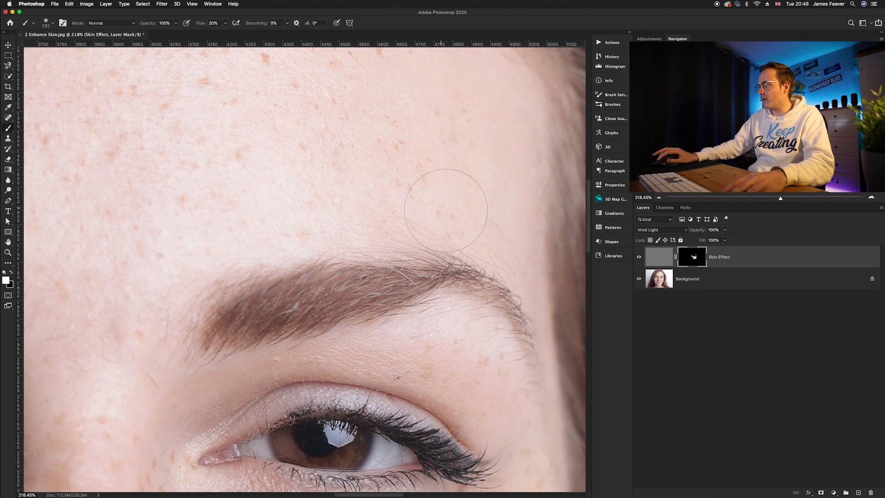
mouse_move(425, 98)
mouse_down()
mouse_move(437, 246)
mouse_move(326, 174)
mouse_move(182, 204)
mouse_move(307, 267)
mouse_move(237, 287)
mouse_move(368, 262)
mouse_move(429, 273)
mouse_move(428, 329)
mouse_up()
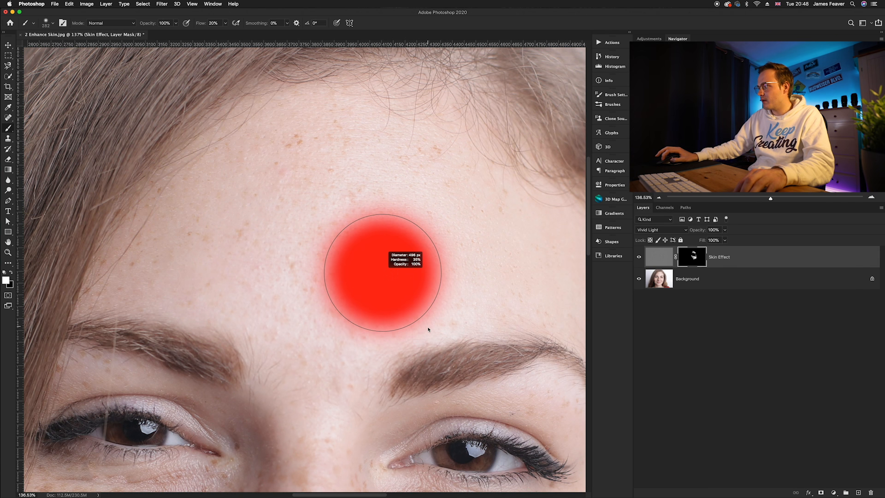
mouse_move(518, 292)
mouse_down()
mouse_move(316, 281)
mouse_move(312, 273)
mouse_move(232, 256)
mouse_move(171, 261)
mouse_move(348, 160)
mouse_move(368, 176)
mouse_move(427, 183)
mouse_move(295, 295)
mouse_move(311, 310)
mouse_move(289, 294)
mouse_up()
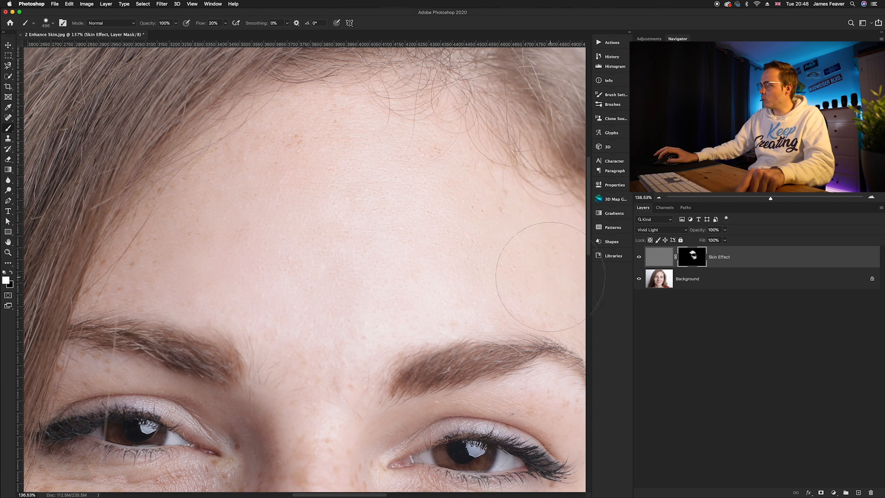
View the Skin Effect layer mask on its own to inspect the painted areas, and return to the image.
alt+click(695, 259)
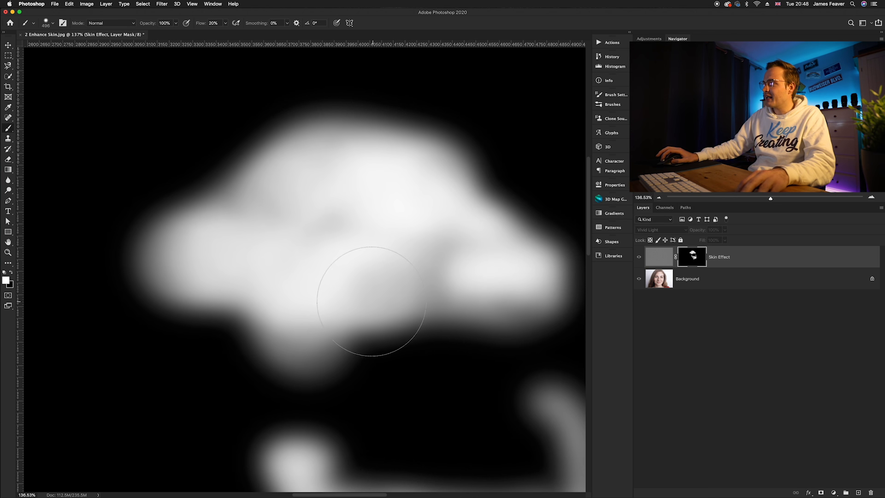
scroll(385, 310, down, 2)
scroll(355, 243, down, 2)
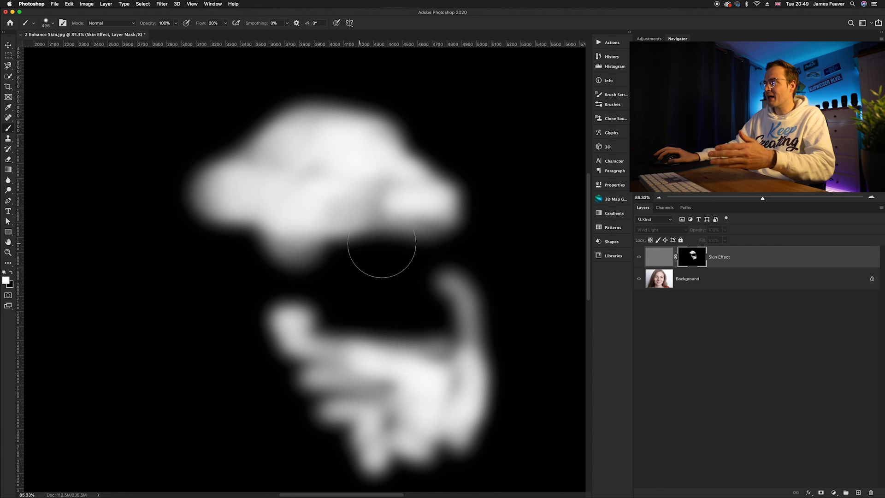
click(659, 258)
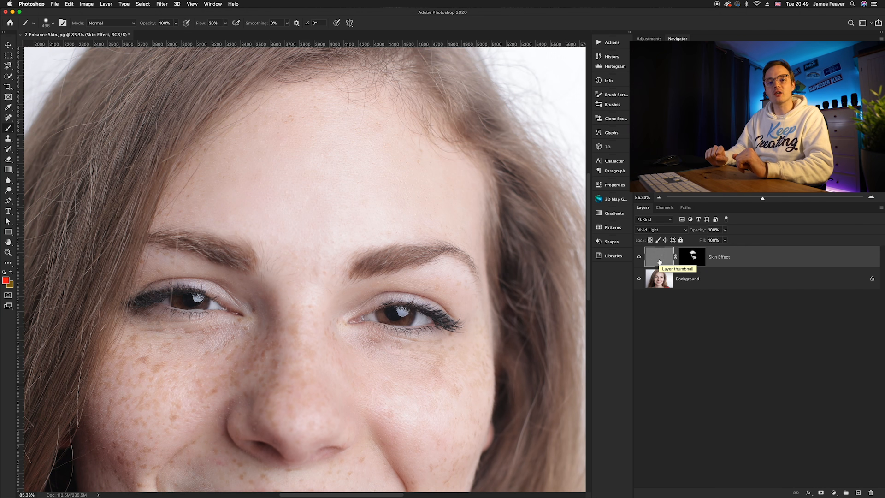
Undo the stray stroke on the layer, activate the Skin Effect mask, and paint white over the nose and freckled cheek with a 523 px brush.
scroll(304, 292, up, 2)
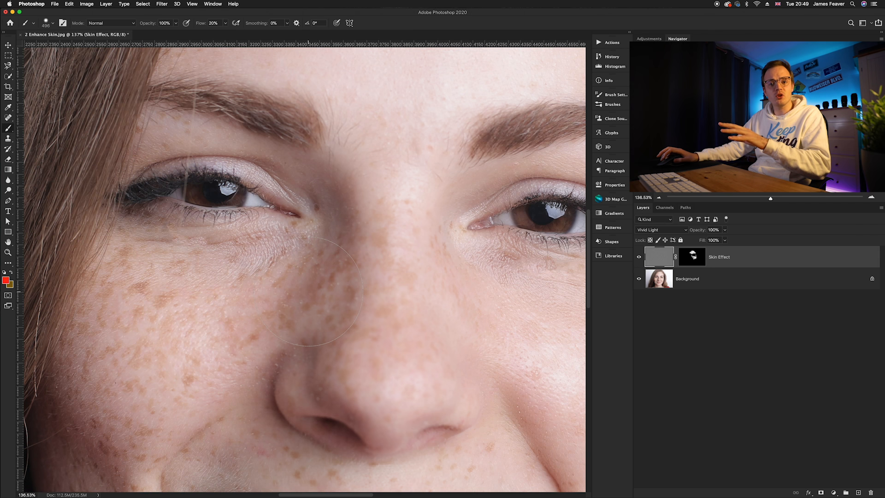
drag(398, 221, 358, 225)
drag(366, 221, 383, 270)
key(super+z)
click(700, 256)
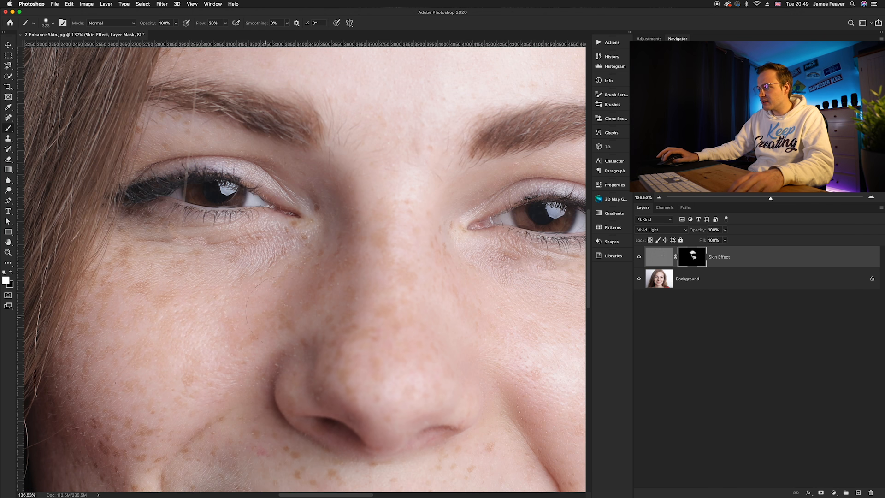
Paint the mask white down the lower cheek beside the mouth, along the jaw and across the chin below the lips.
drag(306, 369, 412, 230)
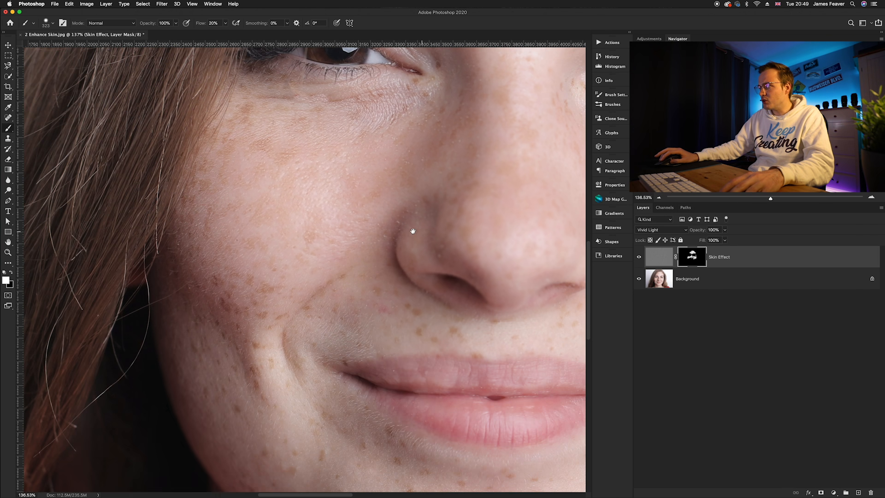
drag(231, 409, 177, 256)
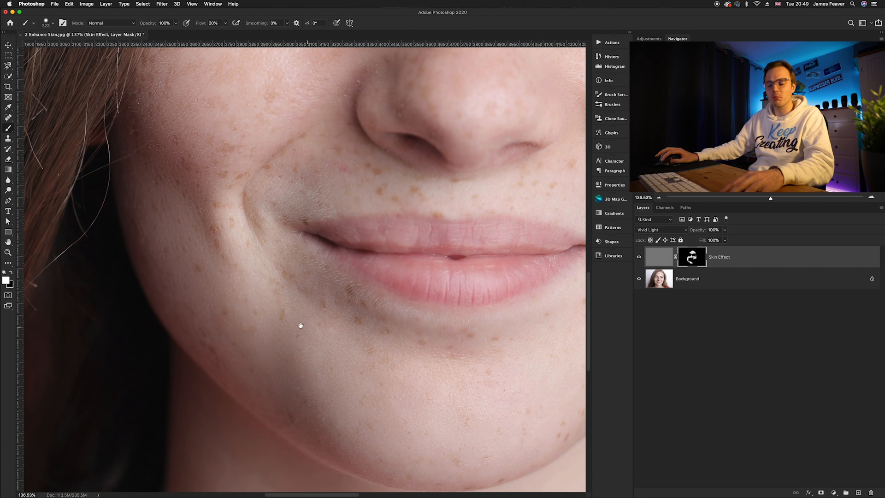
drag(300, 325, 231, 307)
drag(465, 340, 430, 406)
drag(495, 341, 374, 396)
drag(447, 359, 511, 262)
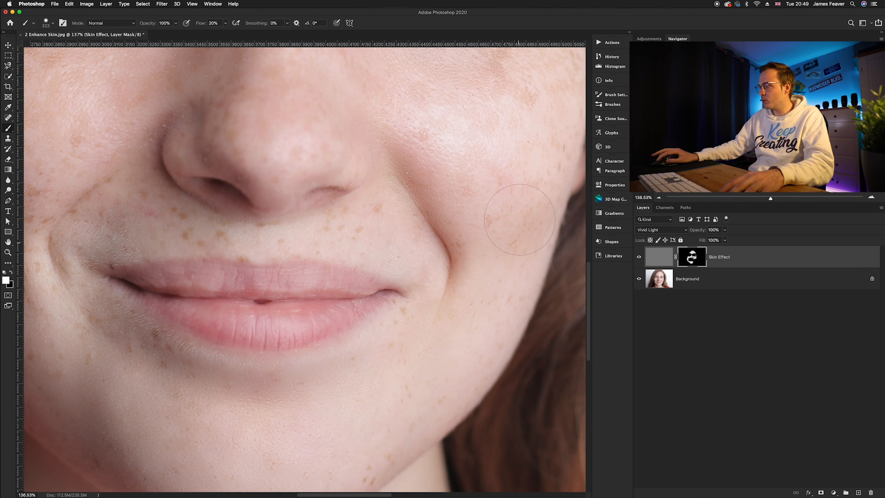
Reduce the brush to 145 px and paint the mask white over the freckles between the nose and the upper lip.
scroll(390, 262, up, 5)
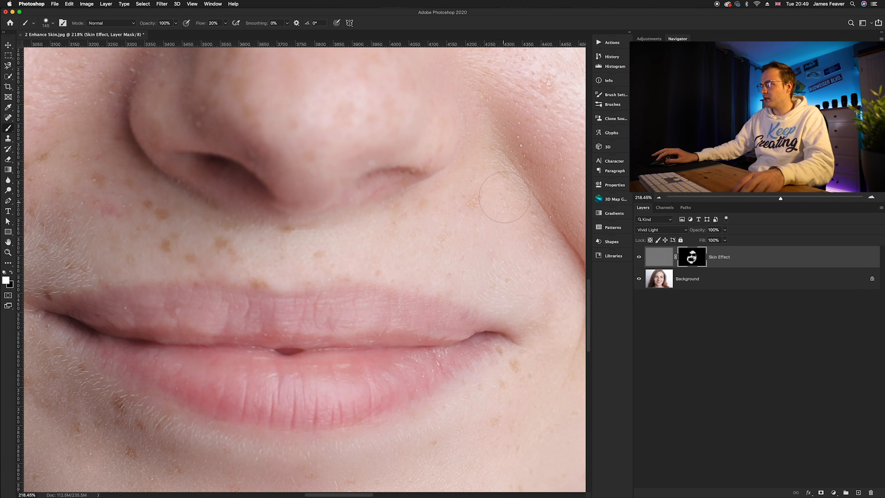
drag(250, 252, 338, 265)
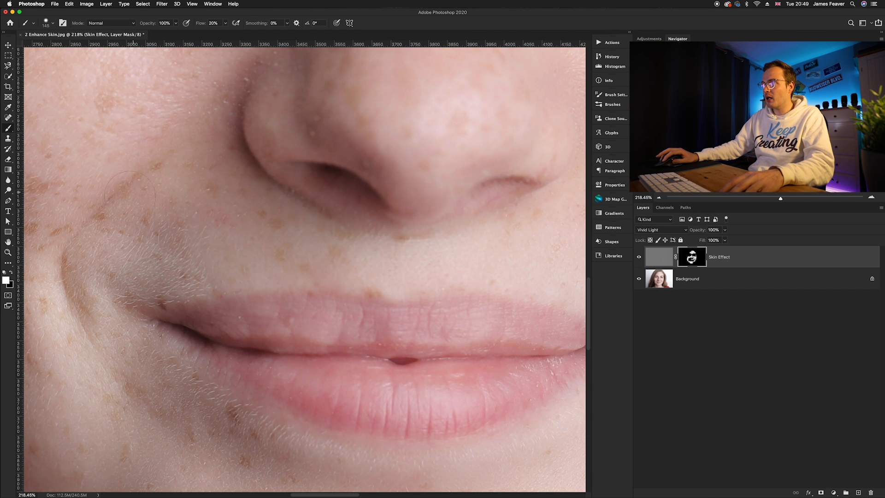
drag(161, 272, 314, 288)
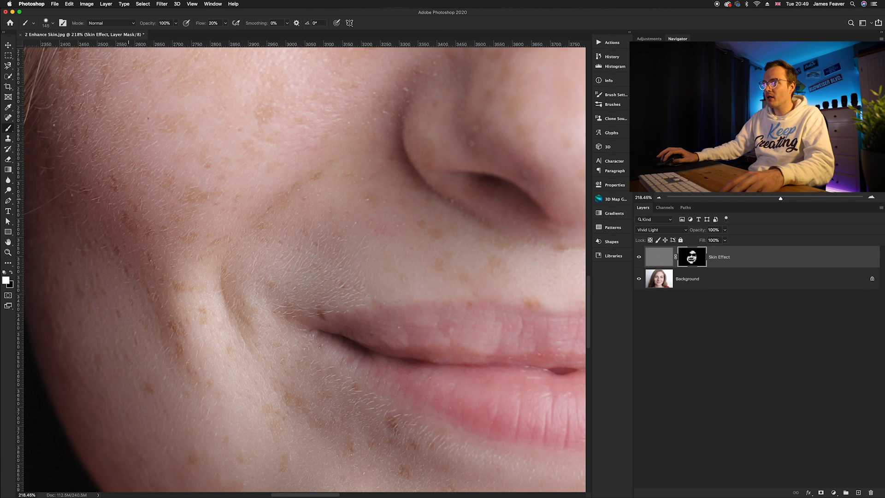
drag(216, 392, 154, 247)
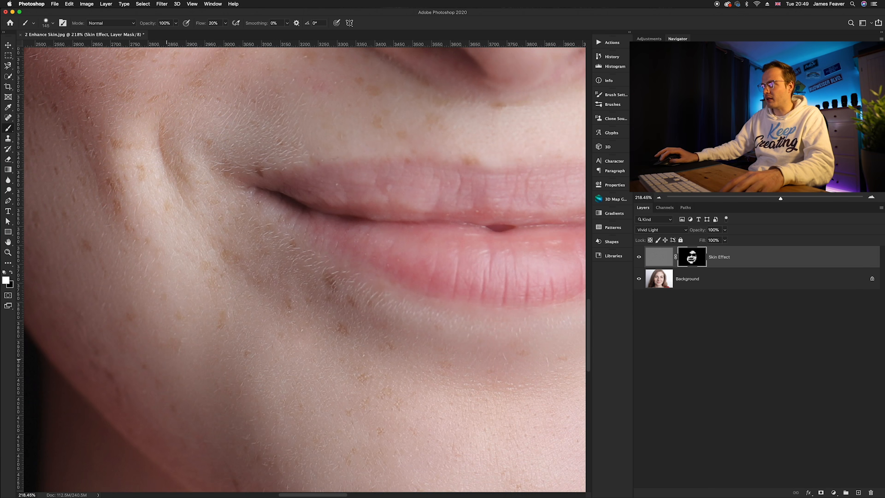
drag(442, 384, 242, 359)
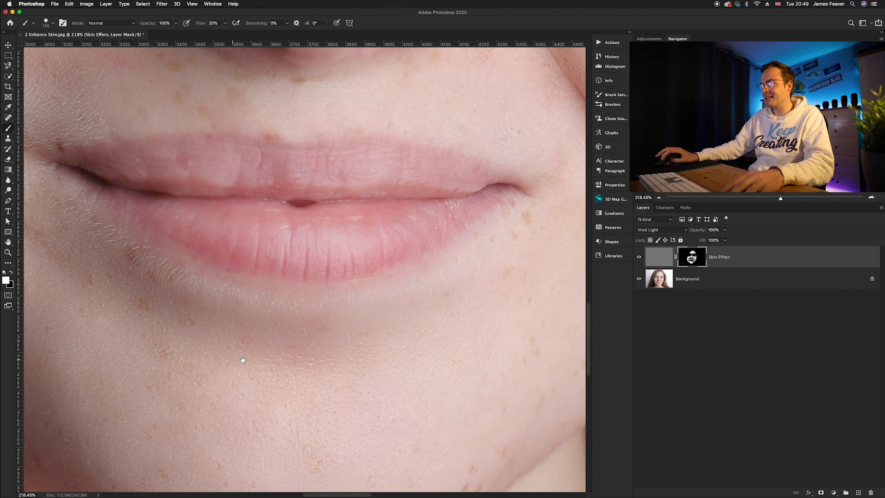
Hide and show the Skin Effect layer to compare the whole portrait before and after smoothing, and inspect the face up close.
scroll(361, 364, down, 5)
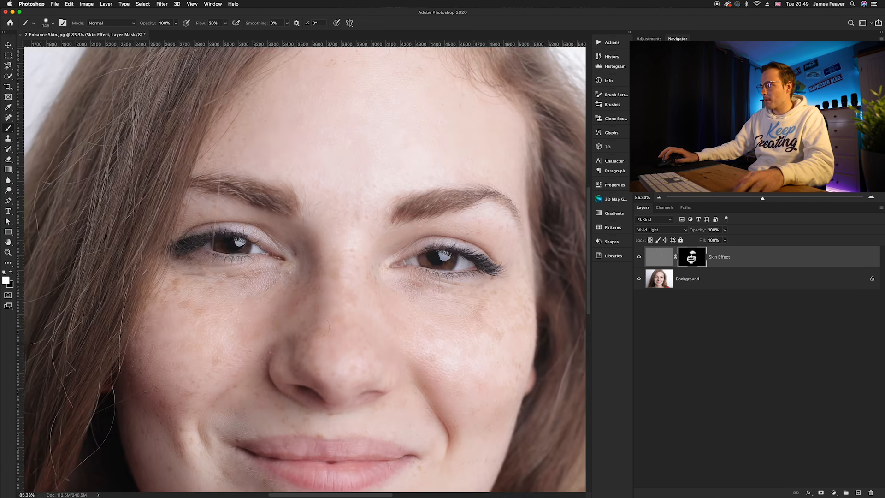
scroll(350, 271, up, 5)
scroll(350, 271, down, 5)
key(v)
click(639, 258)
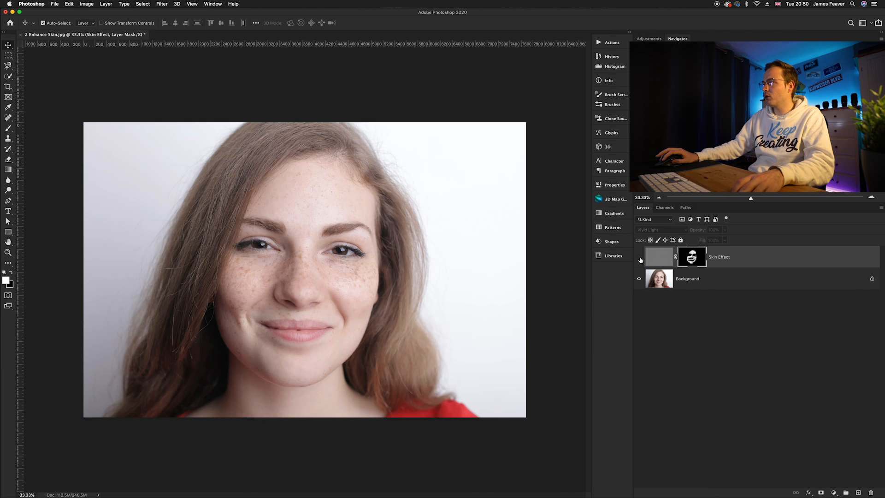
click(639, 258)
scroll(219, 314, up, 2)
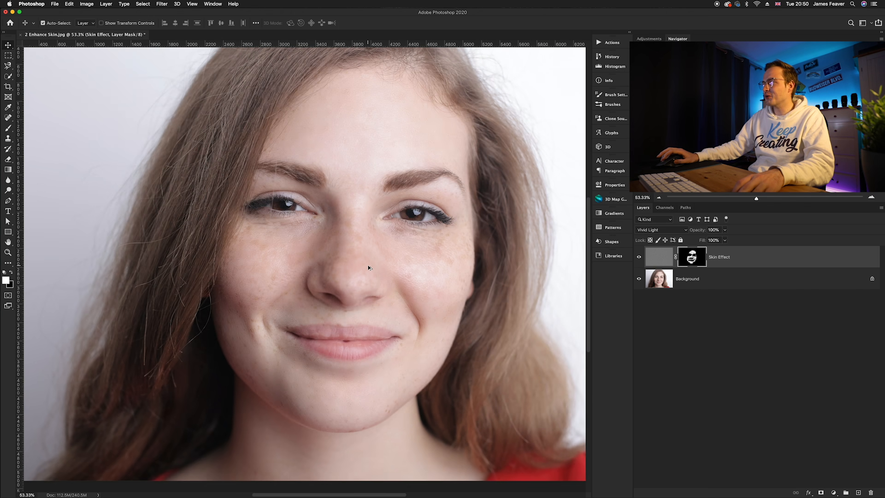
scroll(368, 267, up, 2)
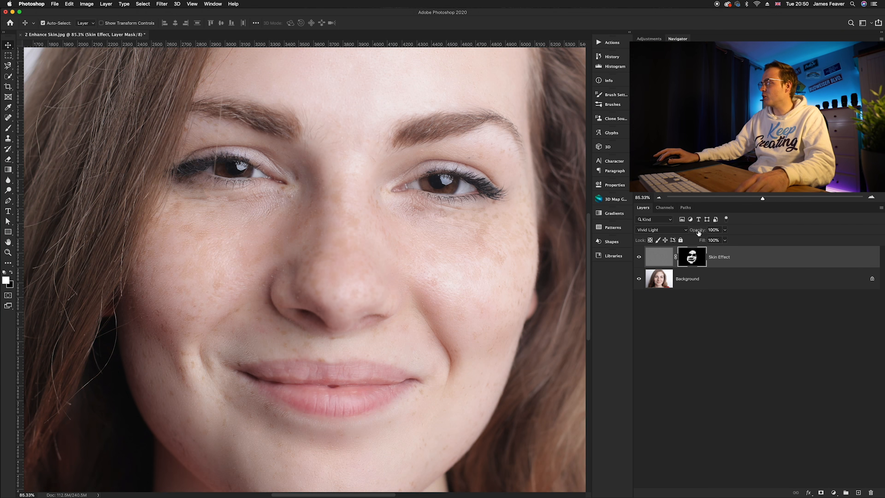
Lower the Skin Effect layer's opacity to 75% and check the softened result across the face.
click(662, 253)
drag(701, 231, 696, 232)
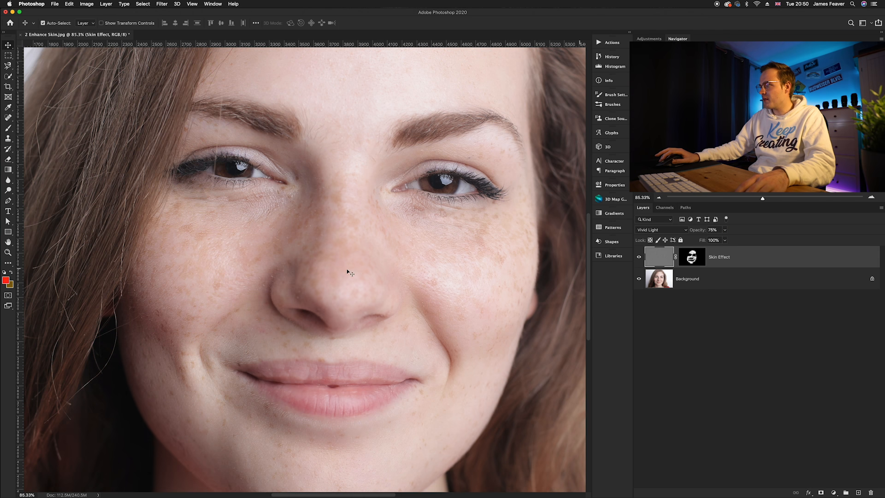
scroll(359, 273, down, 3)
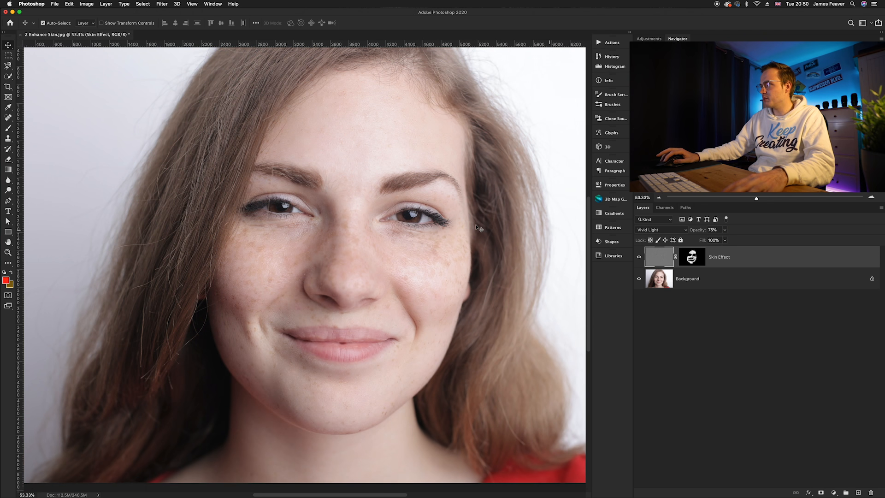
drag(472, 226, 455, 239)
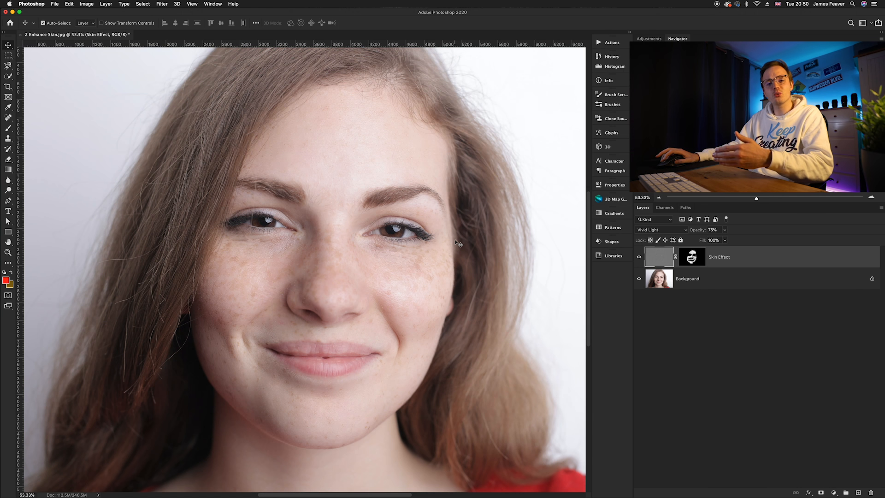
click(638, 257)
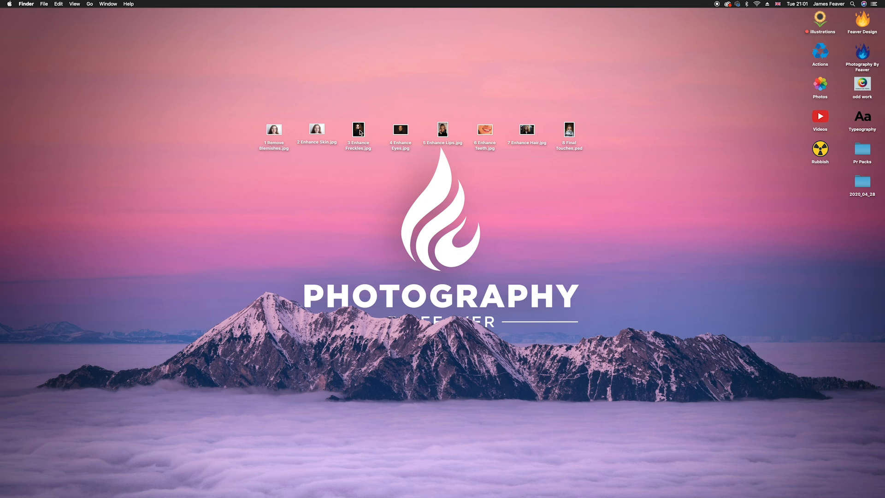
Open 3 Enhance Freckles.jpg from the desktop in Photoshop and bring the freckled face into close view.
double_click(359, 130)
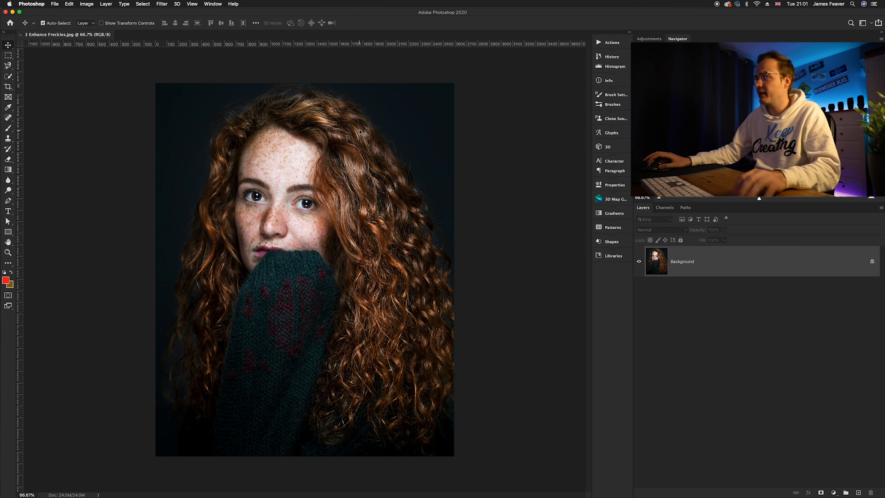
scroll(249, 209, up, 5)
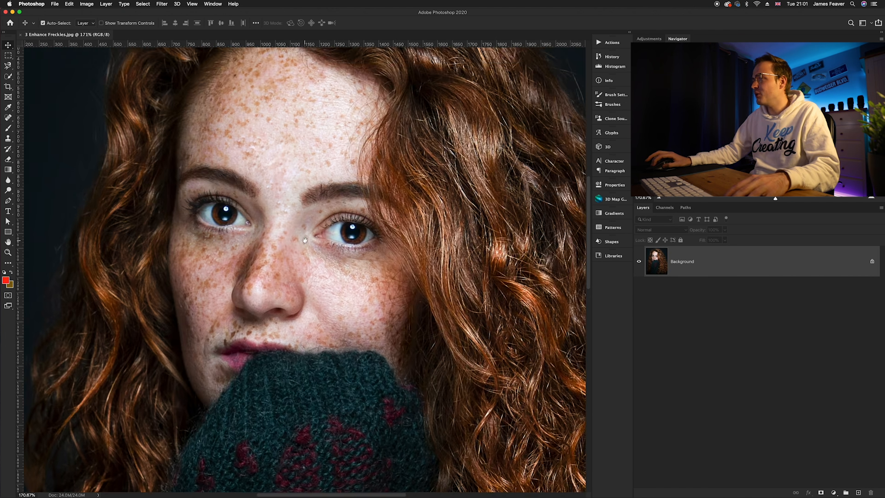
scroll(345, 237, up, 1)
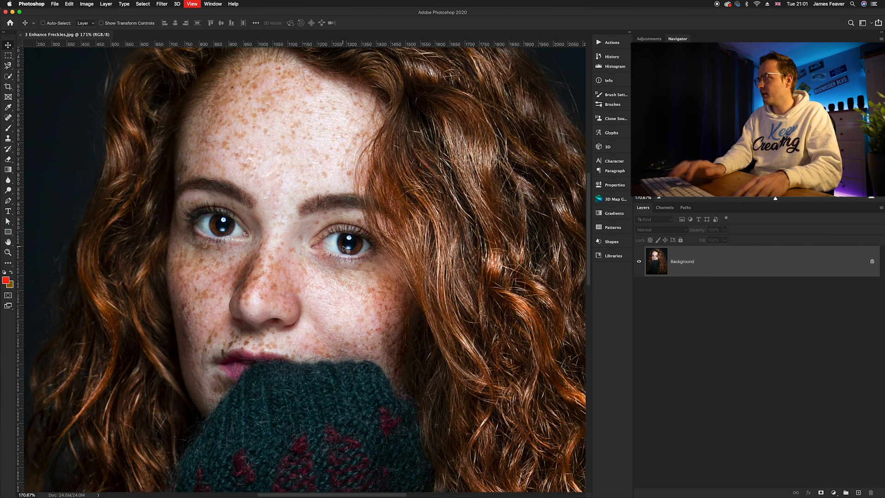
scroll(345, 248, down, 4)
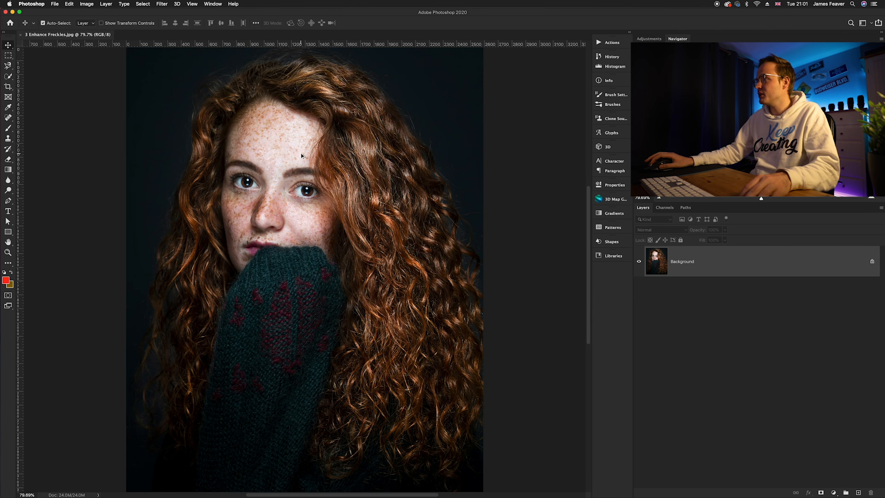
scroll(302, 155, up, 5)
scroll(304, 175, left, 3)
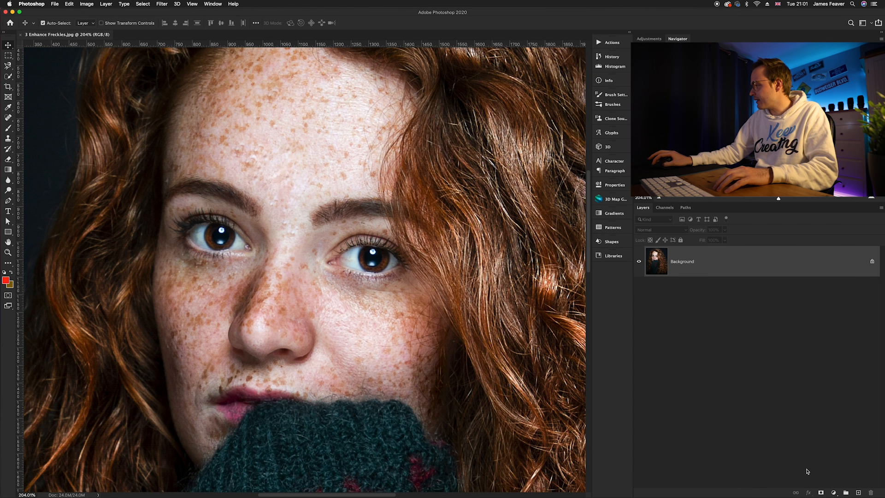
Add a Black & White adjustment layer above the Background and set its blending mode to Luminosity.
click(833, 493)
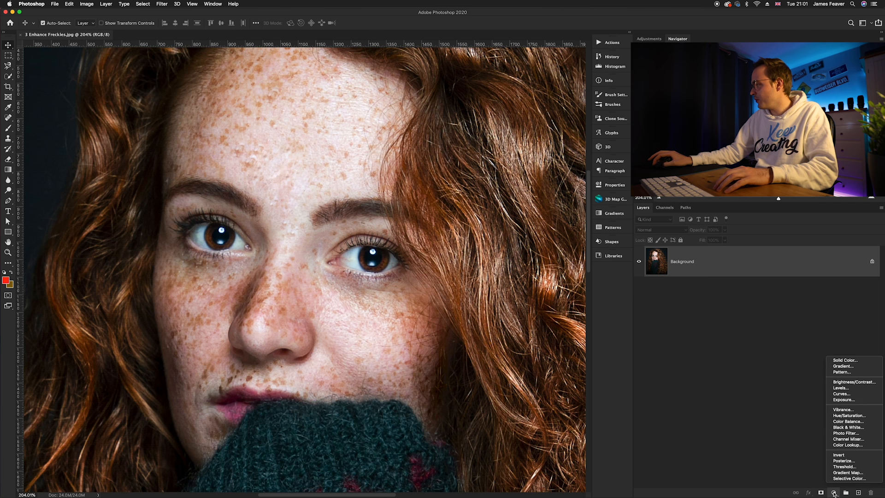
click(841, 427)
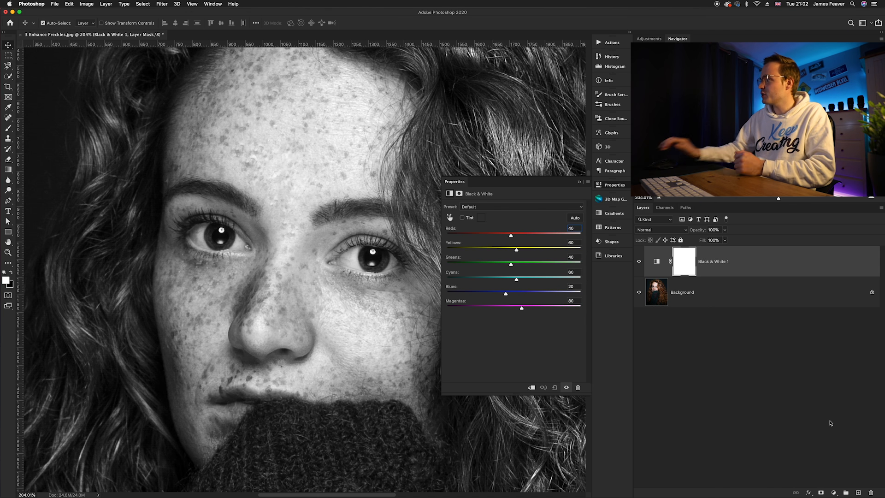
click(665, 230)
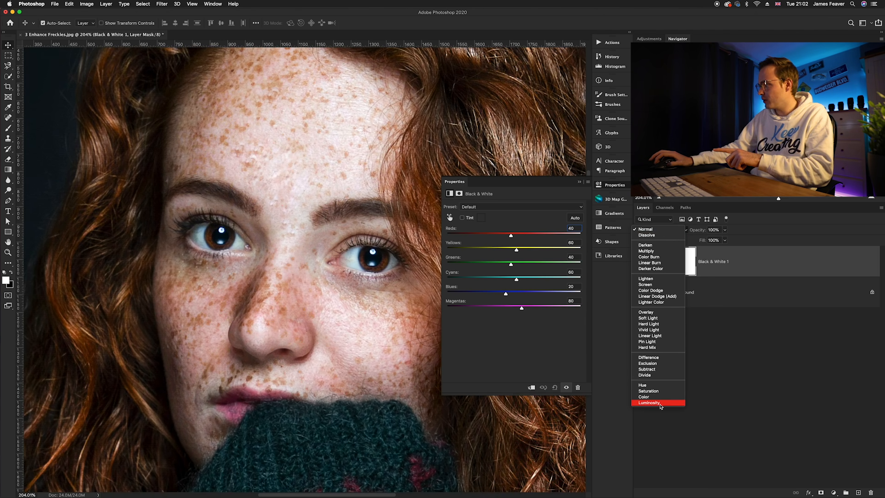
click(660, 402)
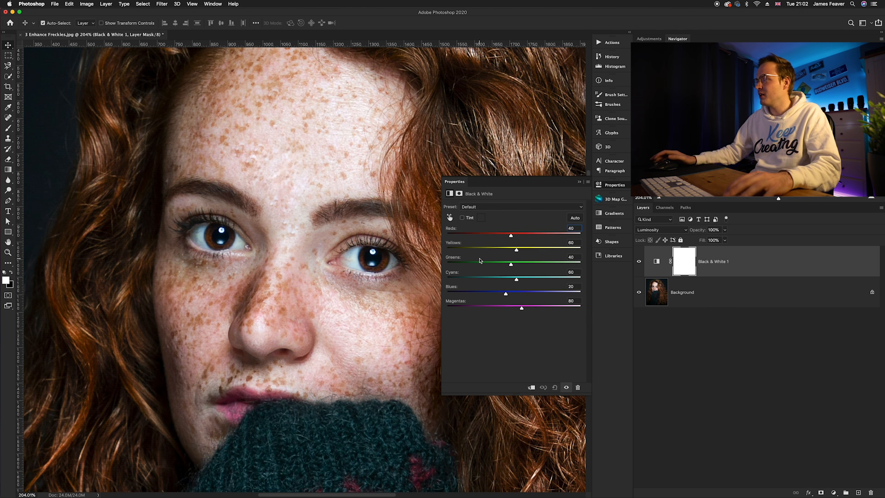
Darken the freckles by setting the Black & White adjustment's Yellows to -65 and Reds to 22.
drag(332, 236, 304, 249)
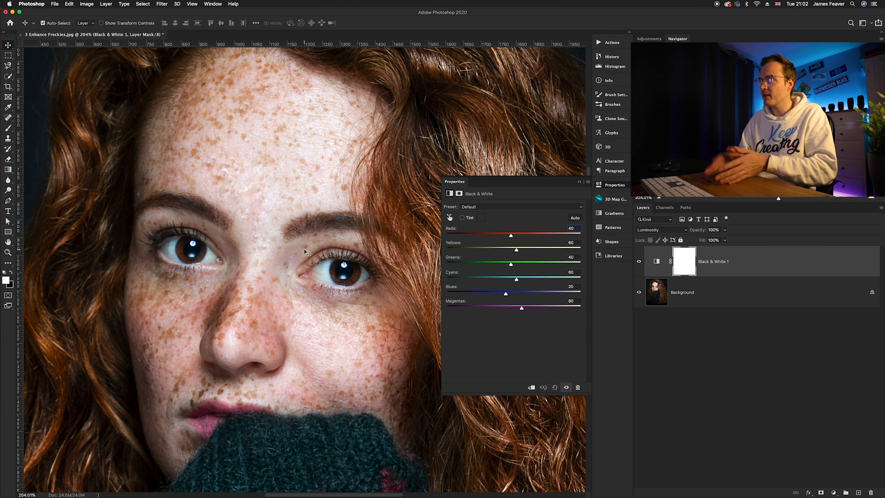
scroll(220, 111, up, 3)
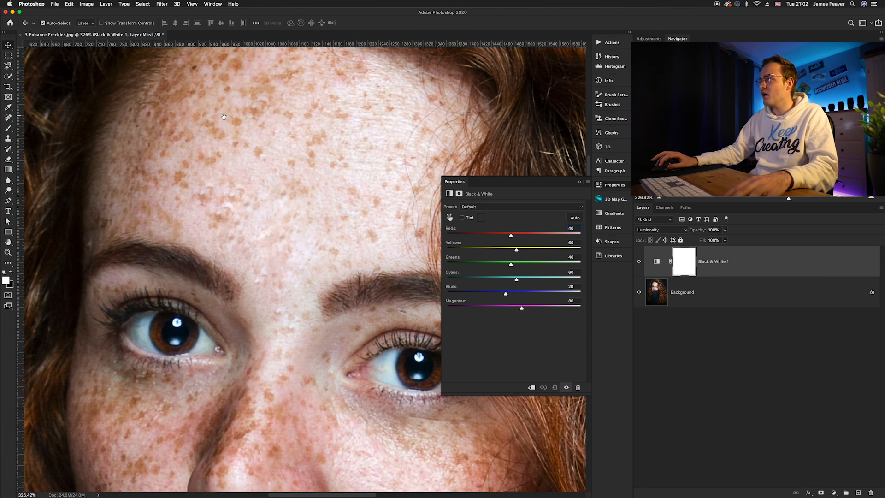
drag(223, 117, 222, 140)
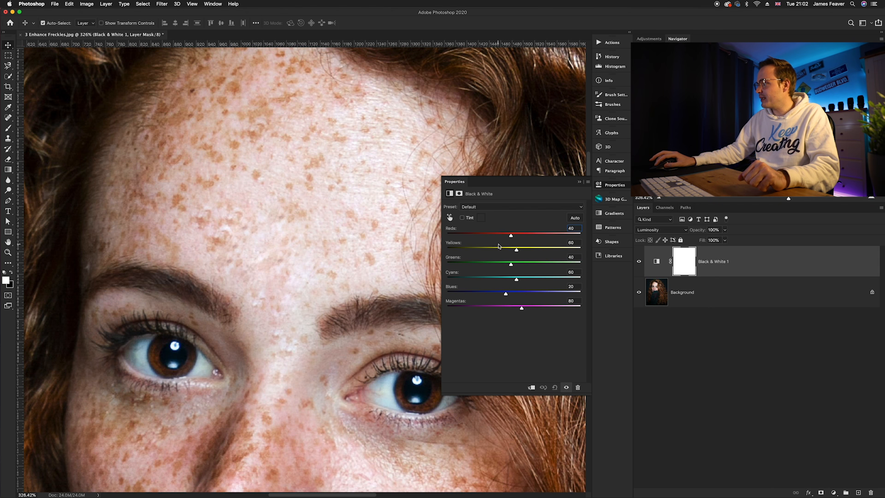
click(656, 260)
drag(516, 250, 493, 253)
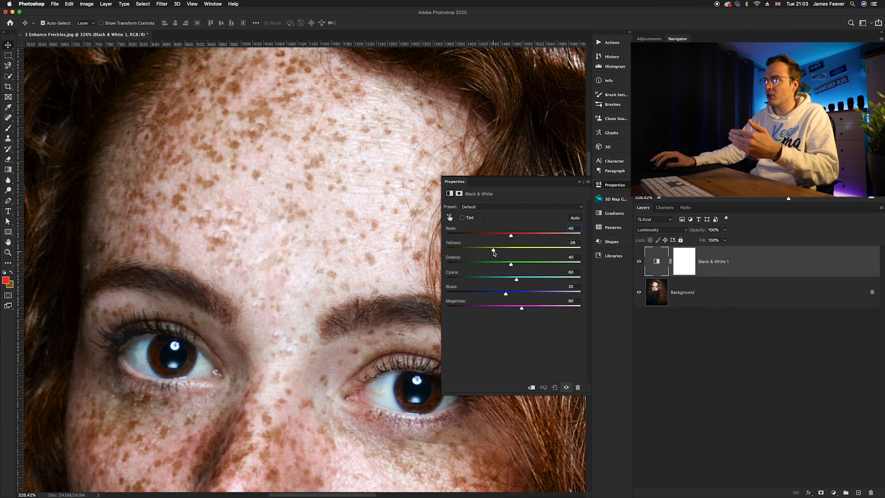
drag(493, 253, 507, 238)
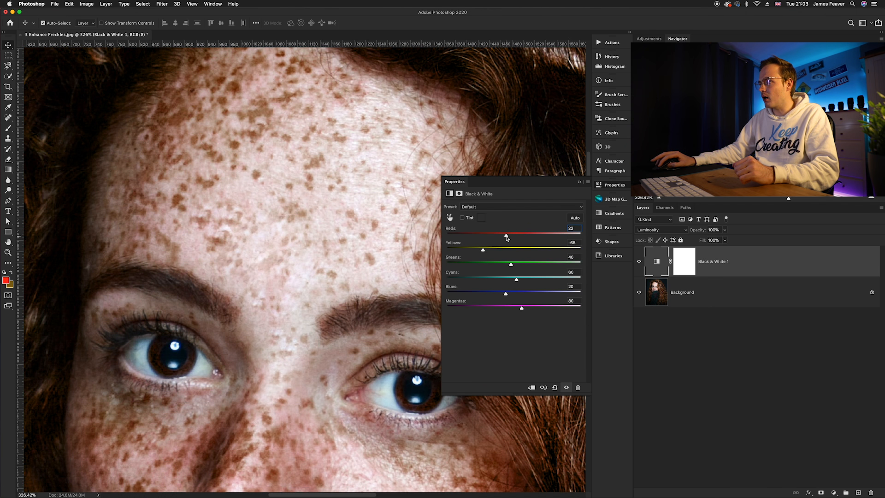
Invert the Black & White 1 layer's mask to black so the freckle effect is hidden across the whole portrait.
scroll(244, 202, down, 5)
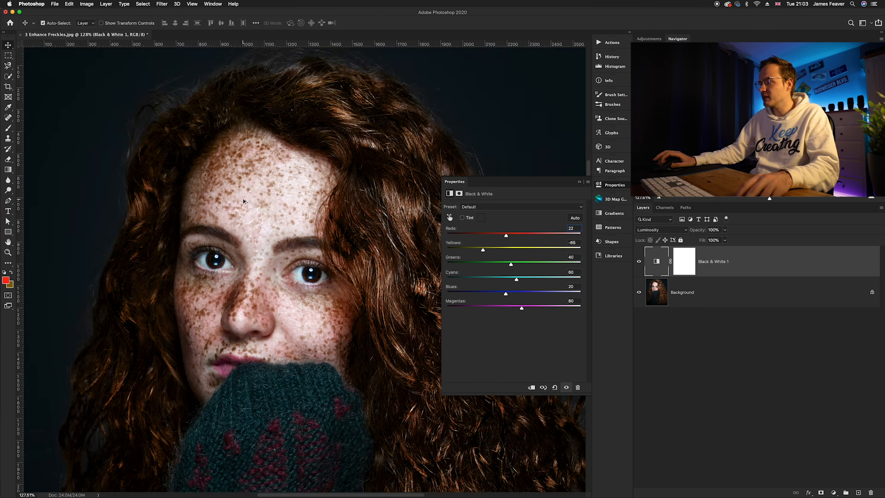
scroll(245, 203, down, 3)
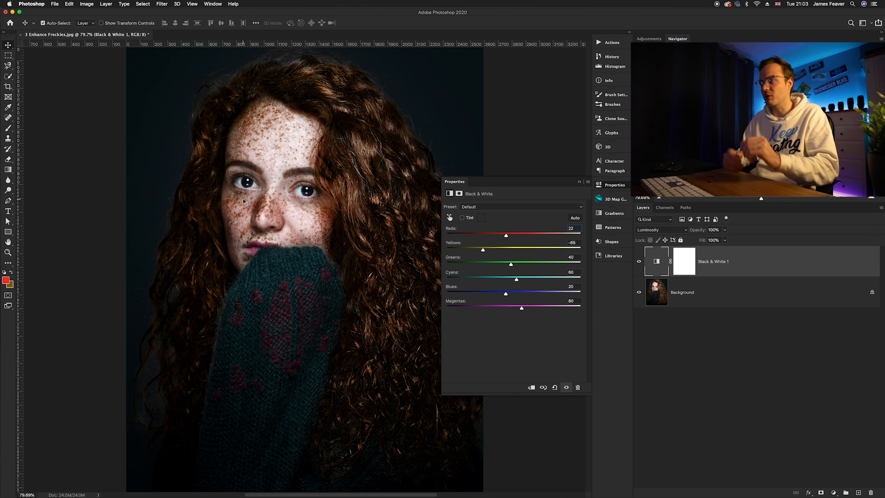
click(693, 267)
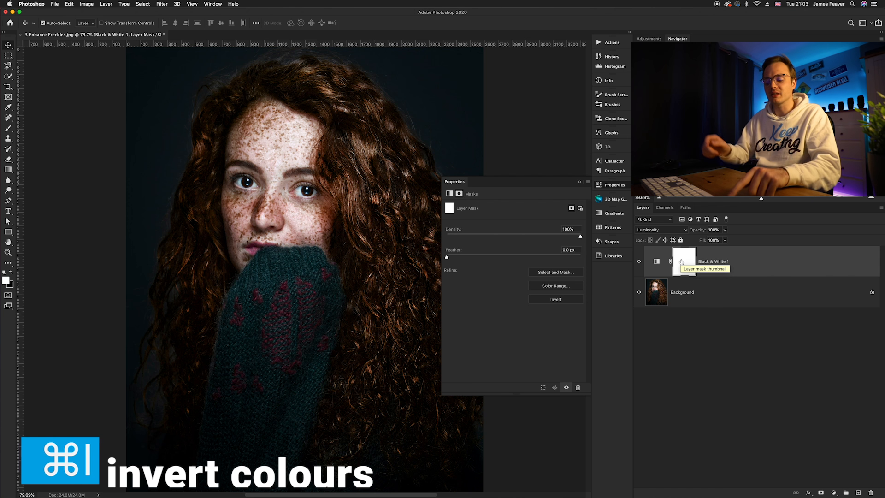
key(super+i)
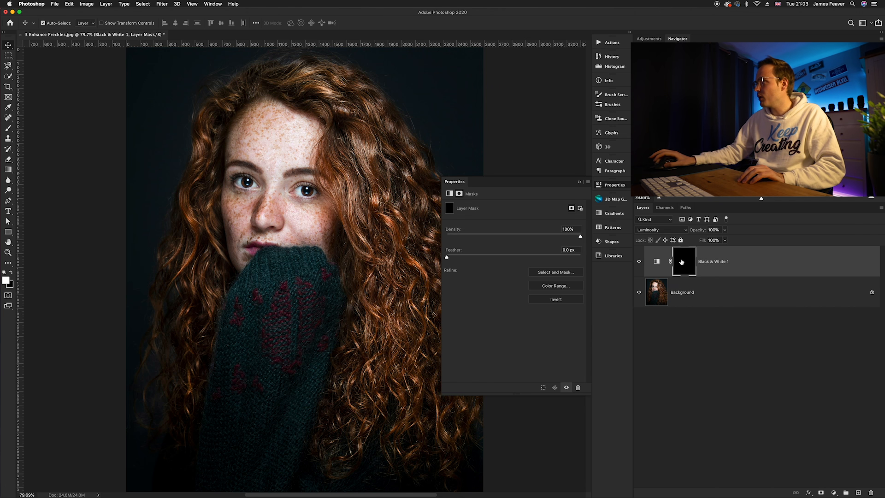
click(613, 184)
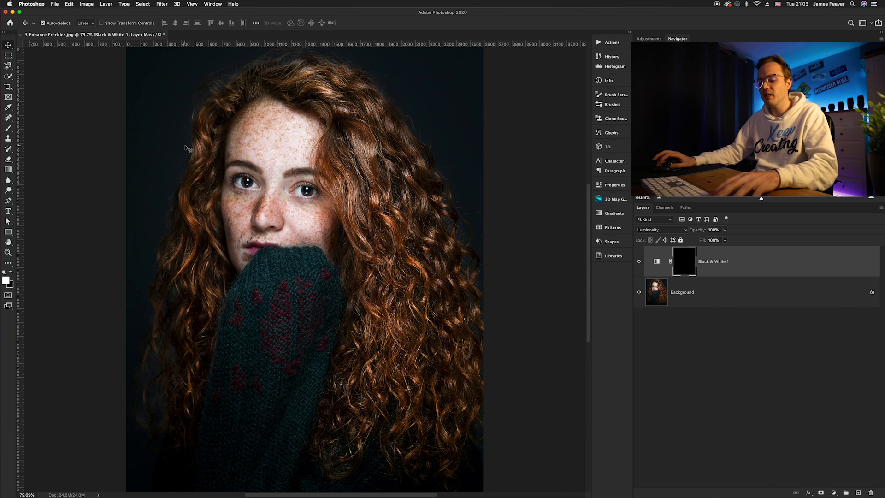
Paint white on the Black & White 1 mask with a soft brush at 20% flow over the forehead, nose and cheek freckles.
key(b)
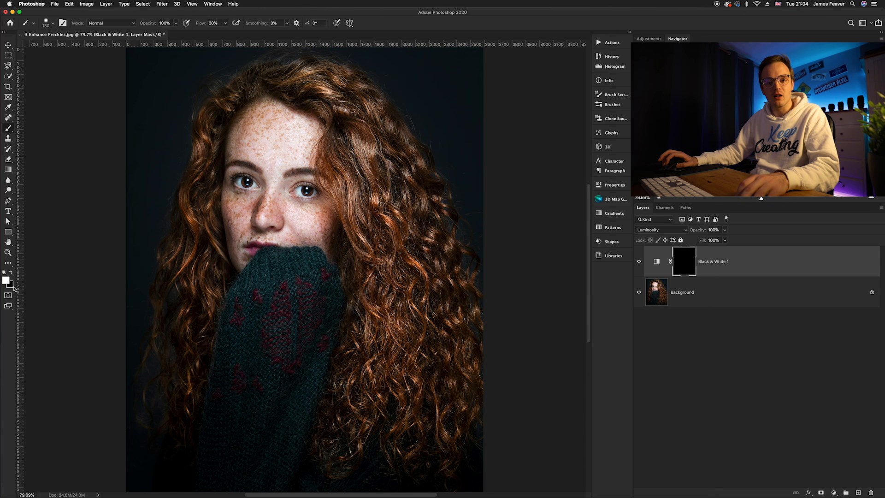
scroll(329, 167, up, 6)
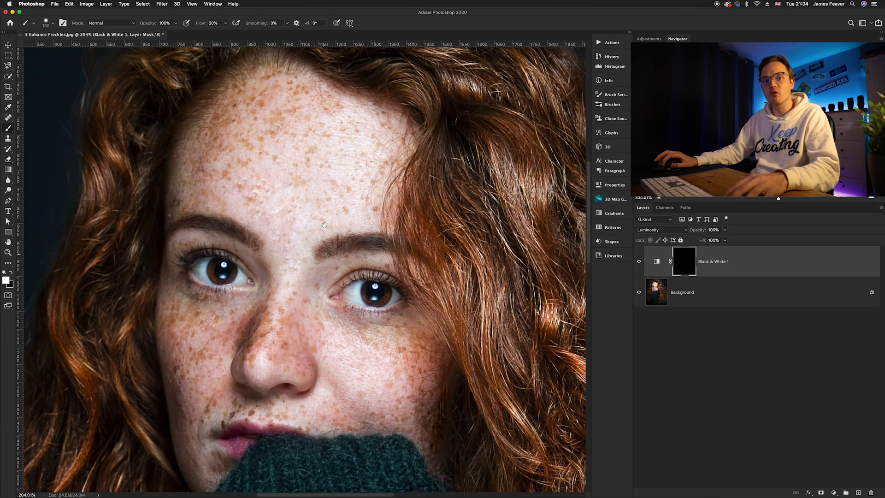
scroll(300, 182, up, 4)
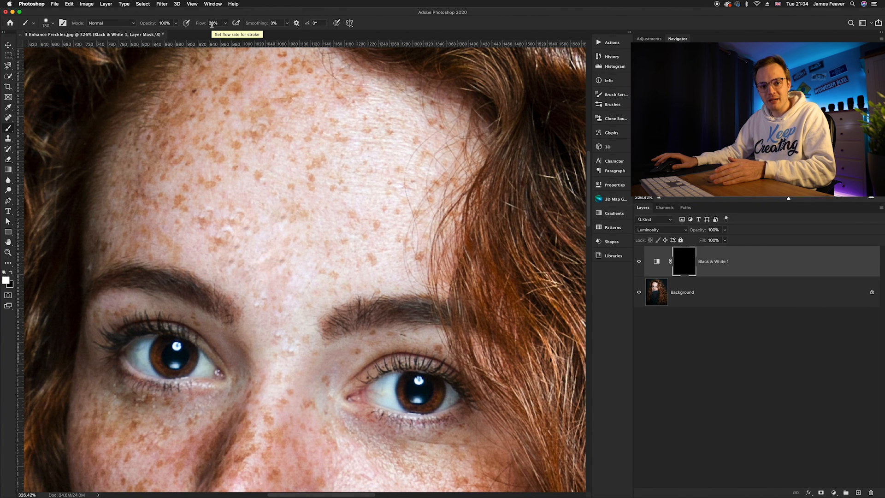
drag(221, 179, 242, 215)
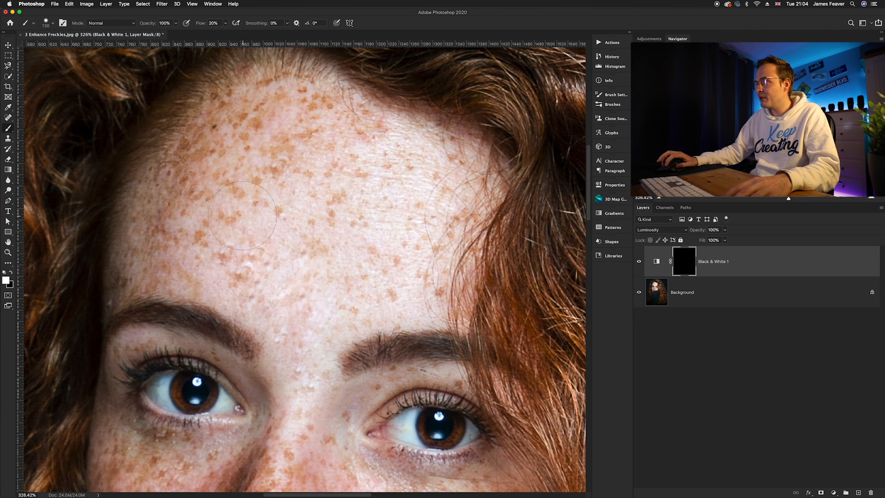
mouse_move(139, 272)
mouse_down()
mouse_move(195, 152)
mouse_move(202, 222)
mouse_move(304, 119)
mouse_move(467, 167)
mouse_move(412, 286)
mouse_move(332, 295)
mouse_move(363, 193)
mouse_move(313, 106)
mouse_move(217, 122)
mouse_move(272, 239)
mouse_up()
mouse_move(285, 292)
mouse_down()
mouse_move(292, 128)
mouse_move(295, 258)
mouse_move(429, 332)
mouse_move(378, 341)
mouse_move(125, 313)
mouse_move(133, 369)
mouse_move(175, 383)
mouse_move(177, 290)
mouse_up()
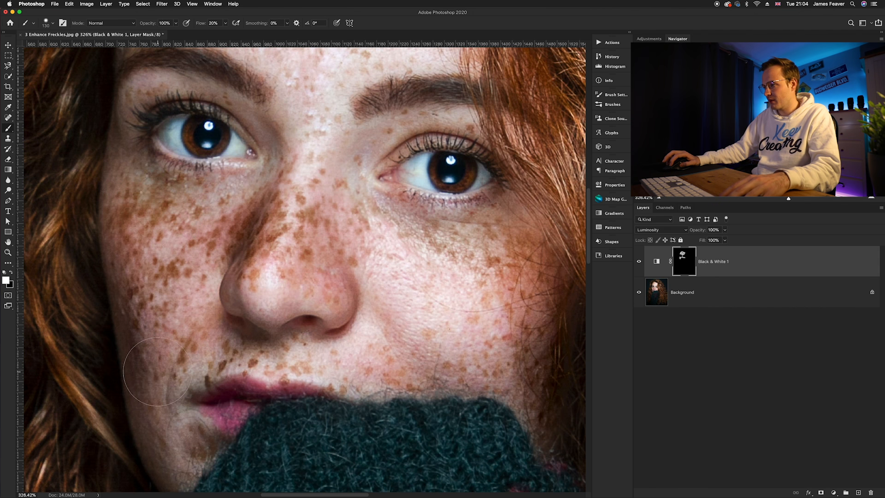
mouse_move(390, 362)
mouse_down()
mouse_move(440, 333)
mouse_move(405, 270)
mouse_move(422, 257)
mouse_move(488, 281)
mouse_move(472, 365)
mouse_up()
scroll(471, 366, up, 3)
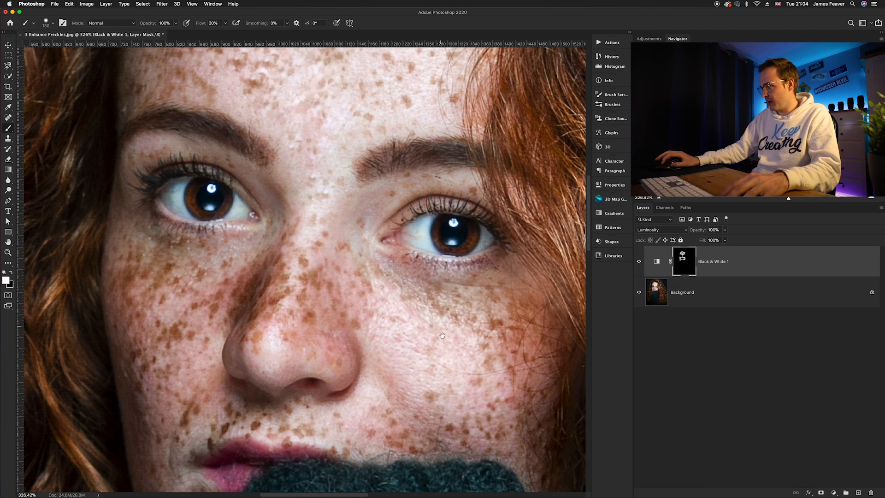
scroll(316, 240, up, 10)
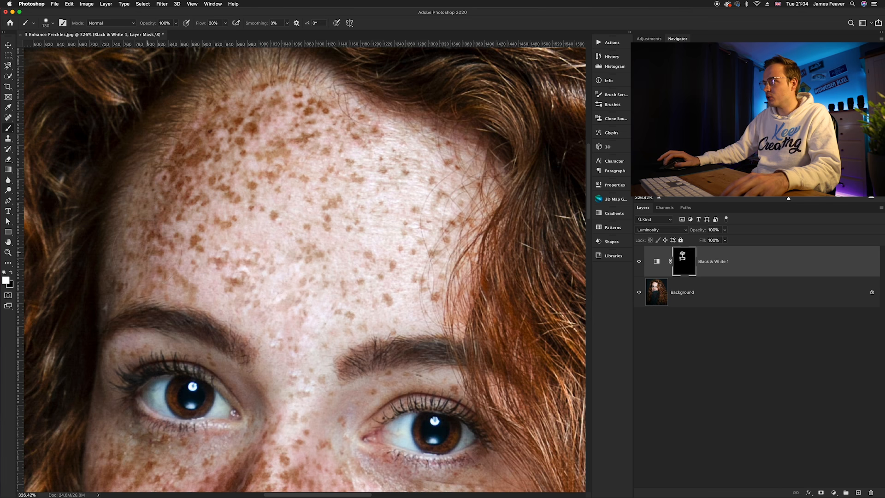
scroll(260, 226, down, 3)
drag(260, 339, 276, 187)
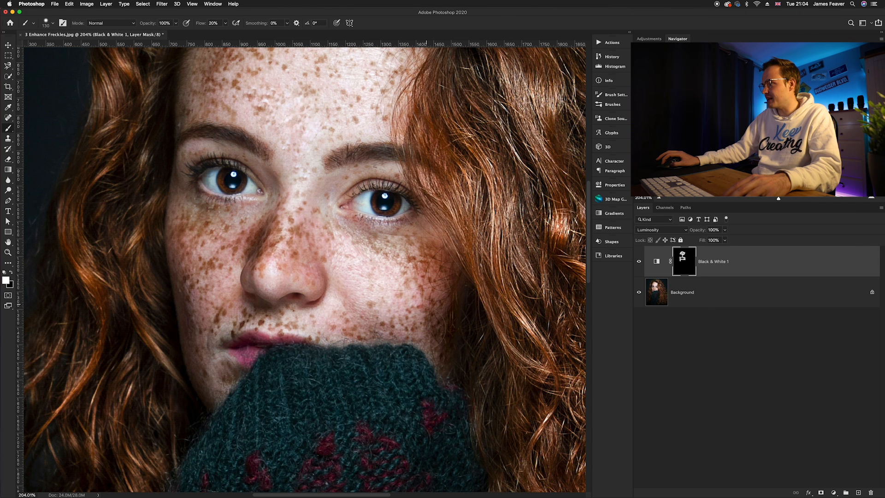
Compare the whole portrait with the Black & White 1 layer hidden and shown.
scroll(365, 250, down, 3)
drag(365, 250, 349, 266)
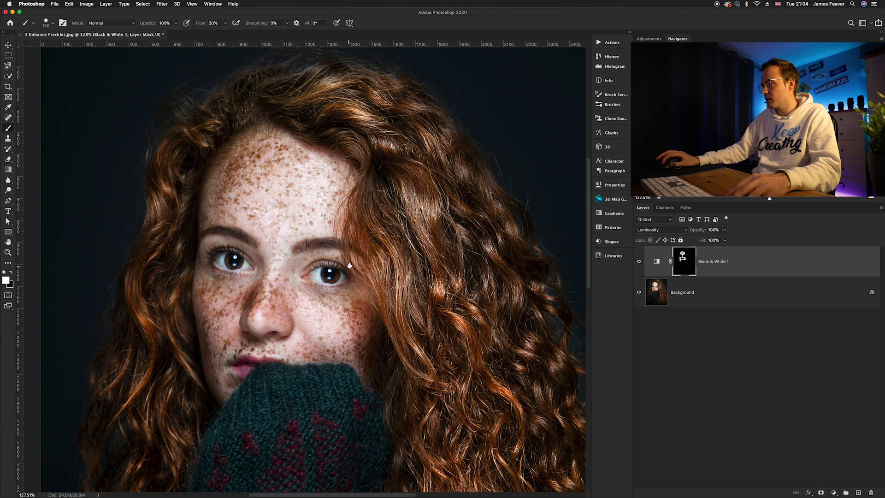
key(super+0)
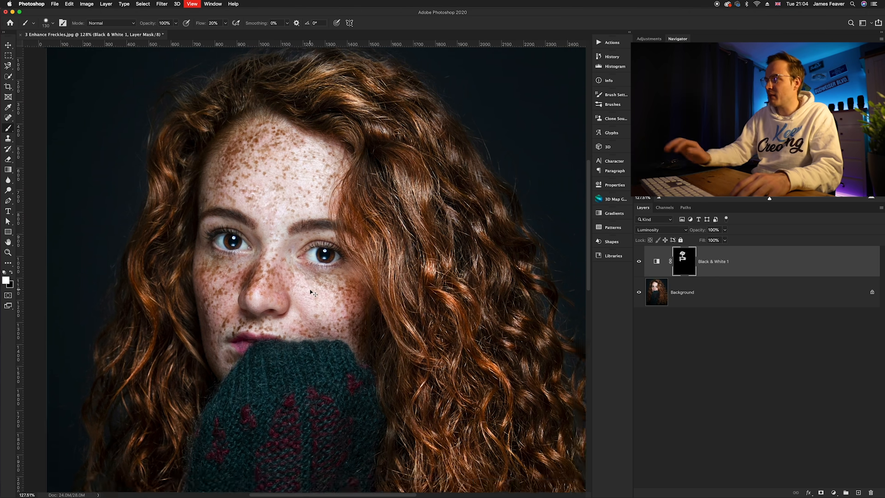
click(638, 261)
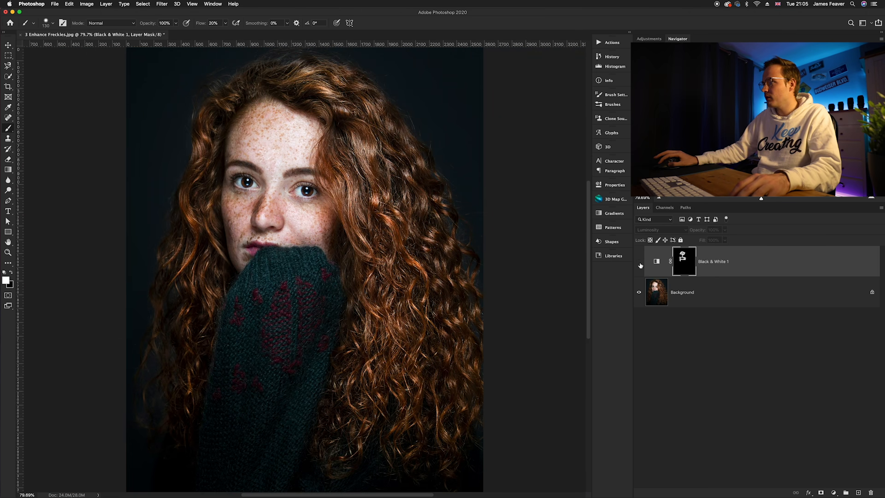
click(639, 263)
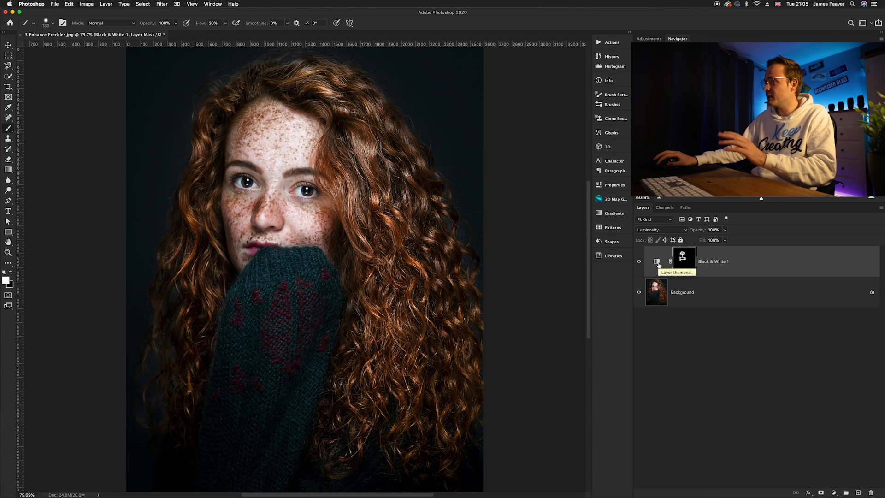
Strengthen the freckle effect by setting the Black & White adjustment's Yellows to -94 and Reds to 15.
double_click(658, 262)
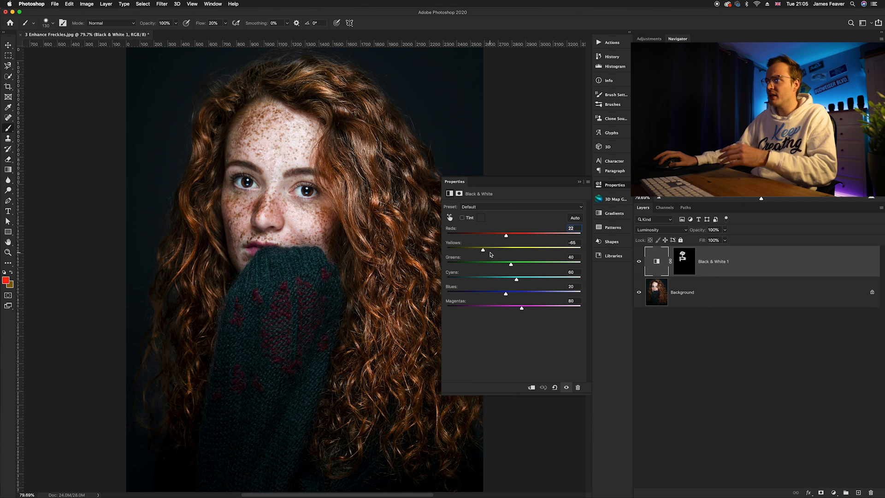
drag(454, 252, 452, 252)
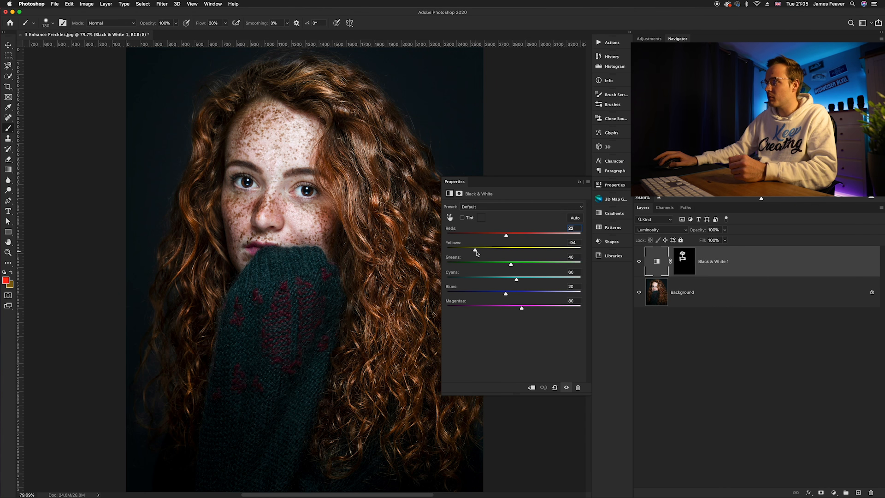
mouse_move(480, 252)
mouse_down()
mouse_move(566, 251)
mouse_move(472, 250)
mouse_up()
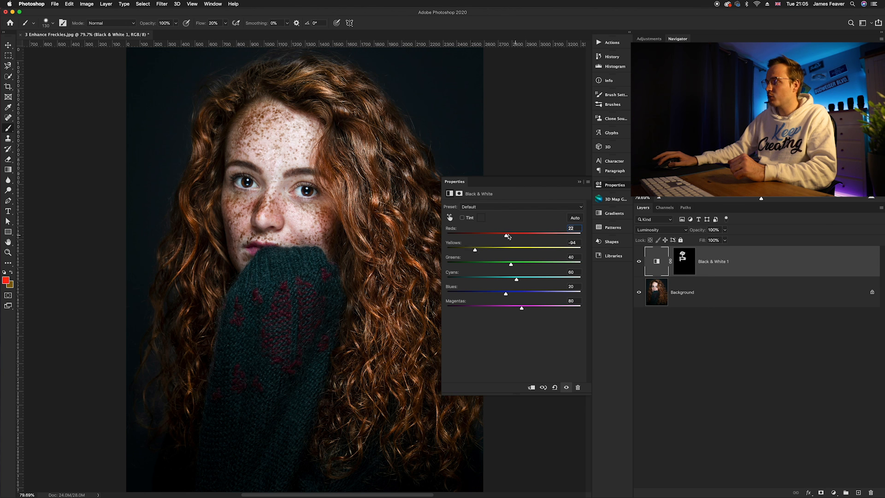
drag(503, 237, 506, 237)
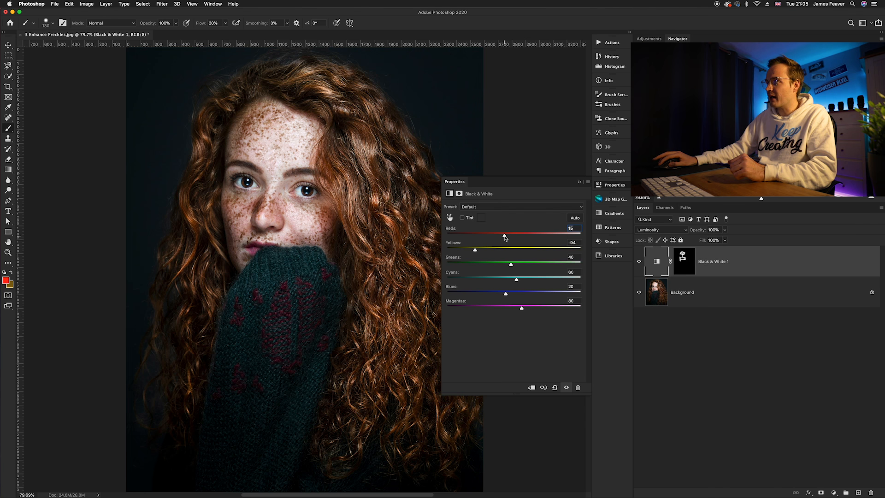
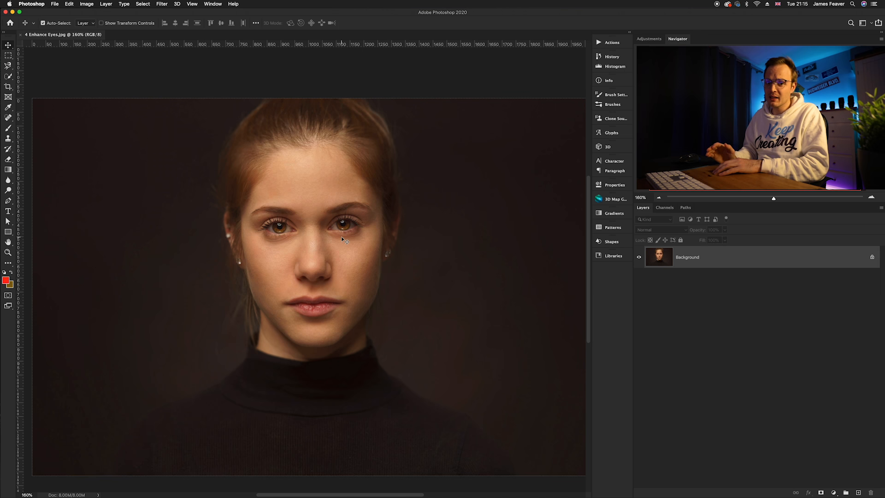
Add a Curves adjustment layer to 4 Enhance Eyes.jpg and brighten the iris by raising the curve point to input 55, output 115.
scroll(318, 222, up, 5)
scroll(433, 232, up, 5)
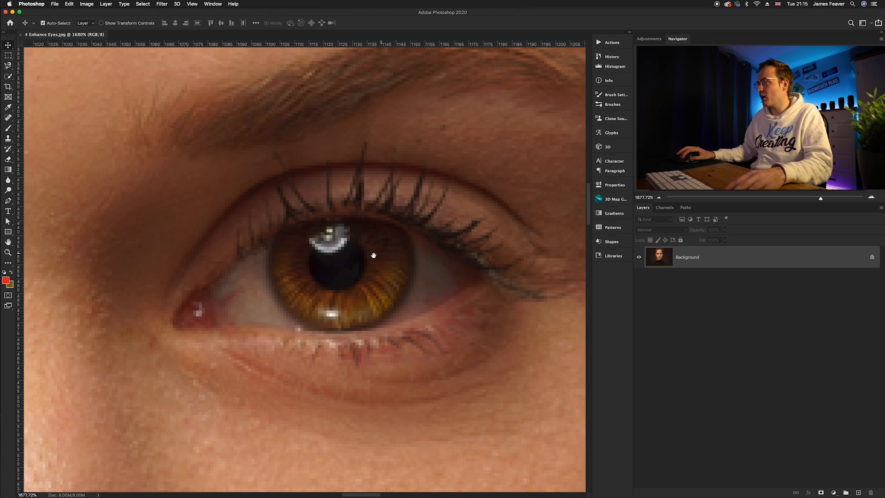
drag(373, 255, 363, 250)
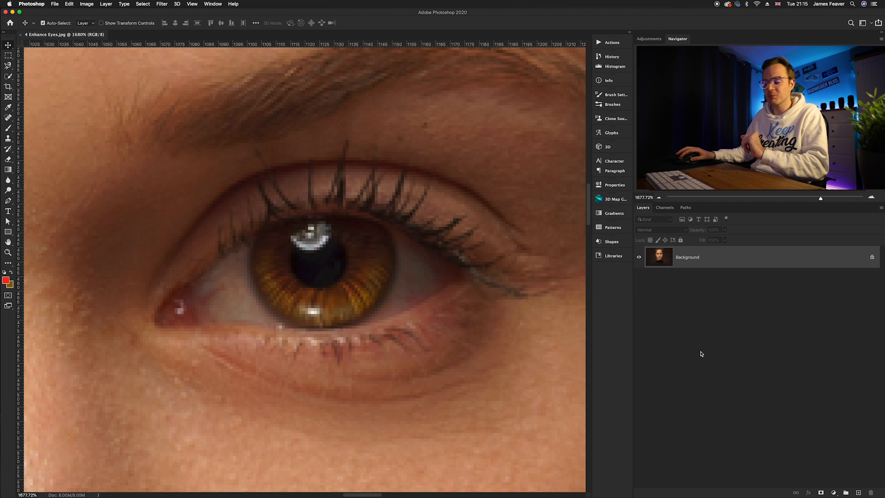
click(834, 492)
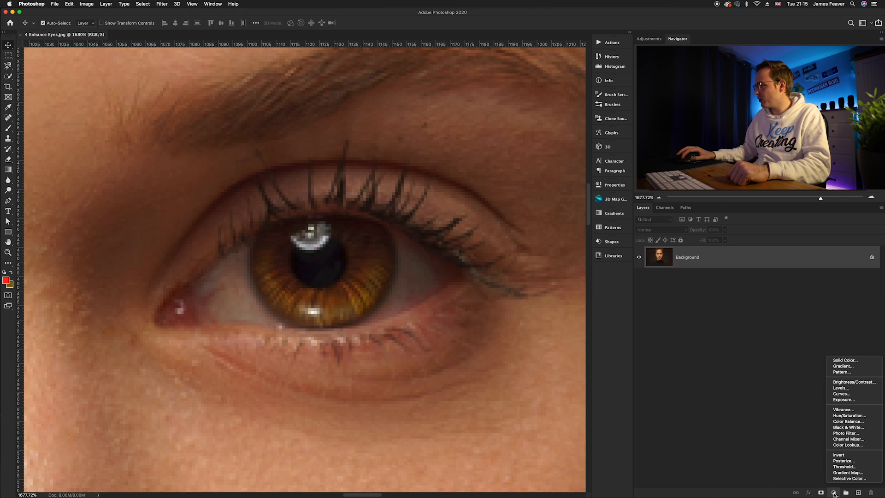
click(846, 395)
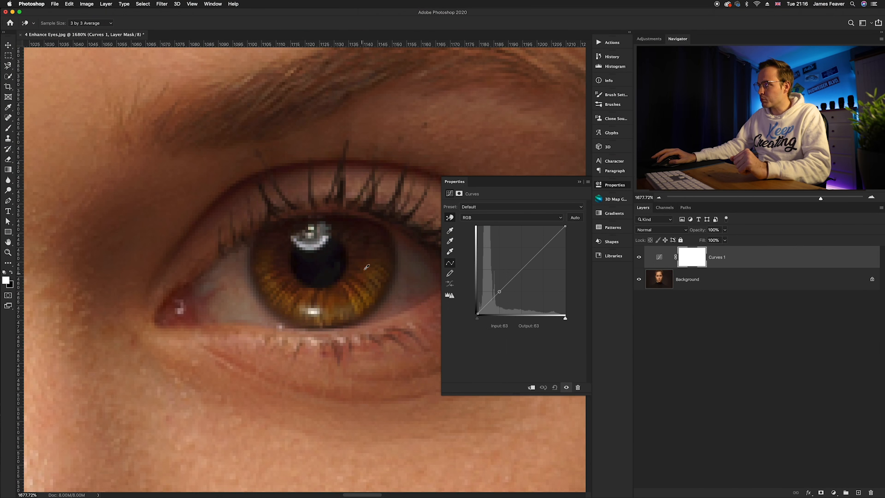
click(280, 280)
drag(280, 280, 279, 258)
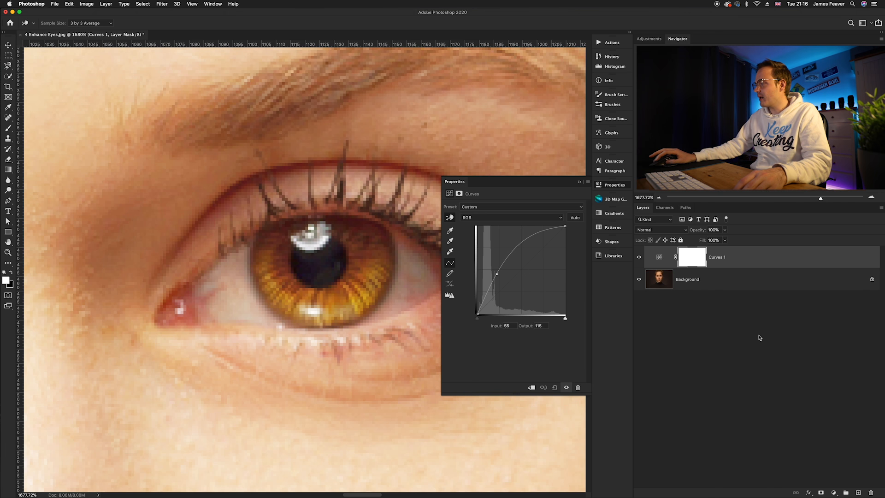
Invert the Curves 1 layer's mask to black to hide the brightening.
click(691, 257)
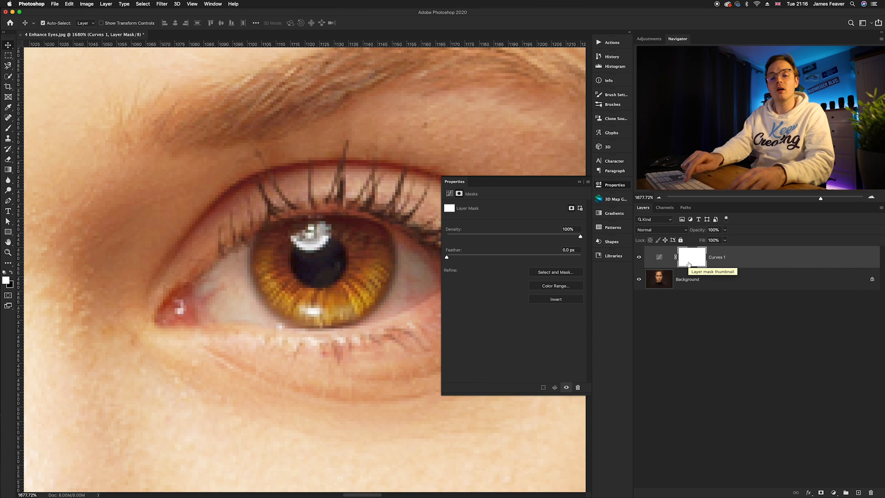
key(super+i)
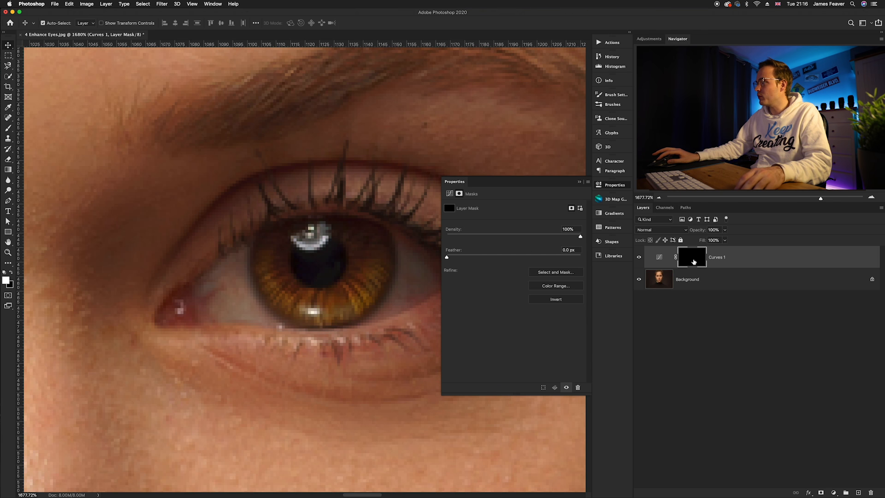
click(614, 185)
Set up a soft white brush about 4 px wide with 21% hardness and 10% flow for the Curves 1 mask.
scroll(375, 258, up, 2)
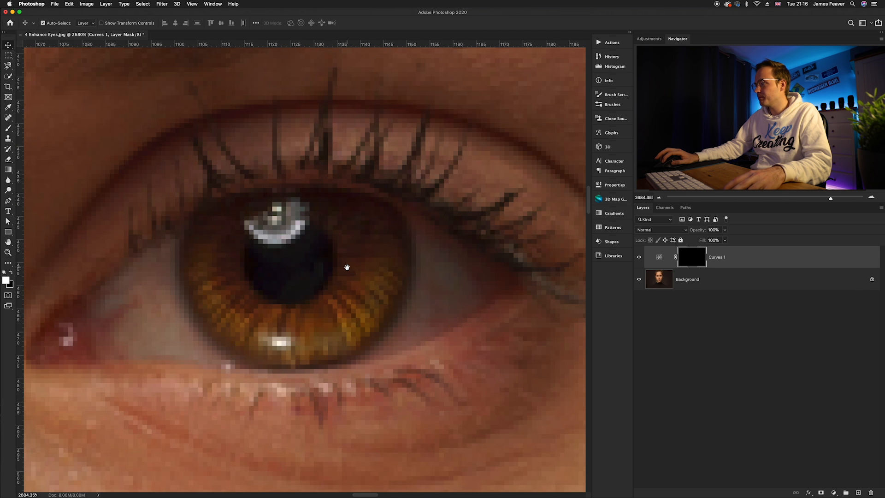
drag(419, 284, 417, 284)
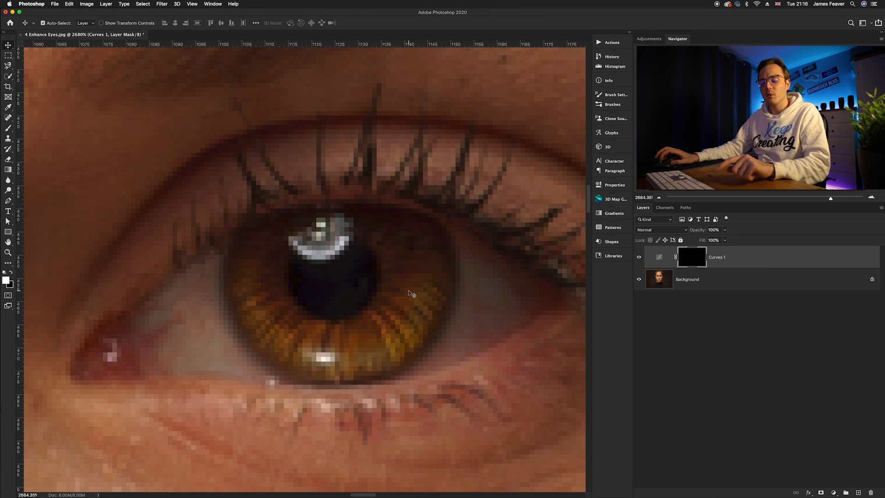
key(b)
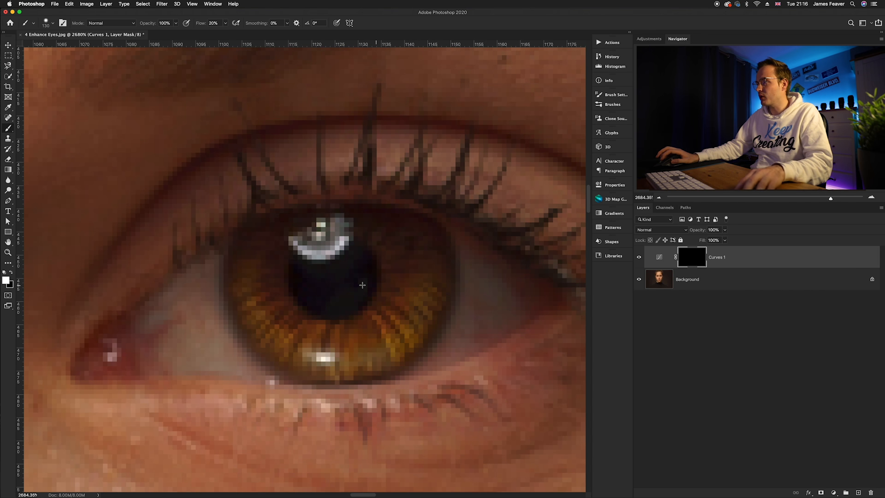
drag(525, 265, 525, 265)
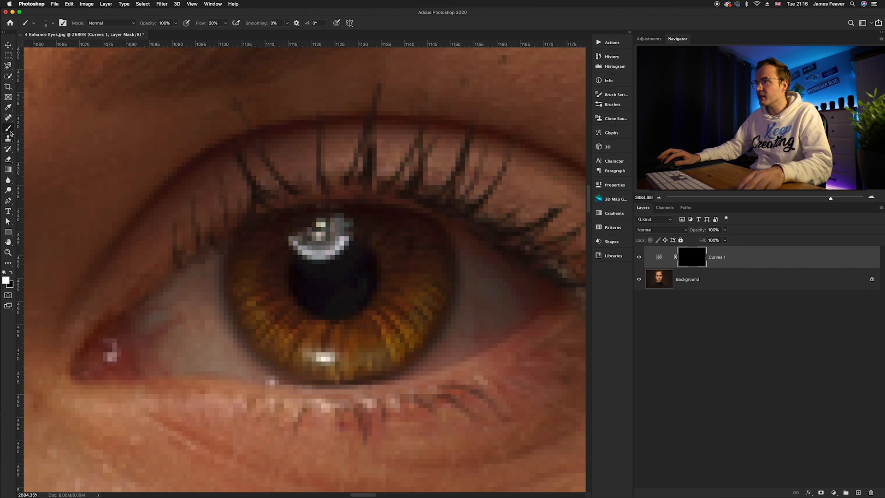
drag(438, 286, 429, 238)
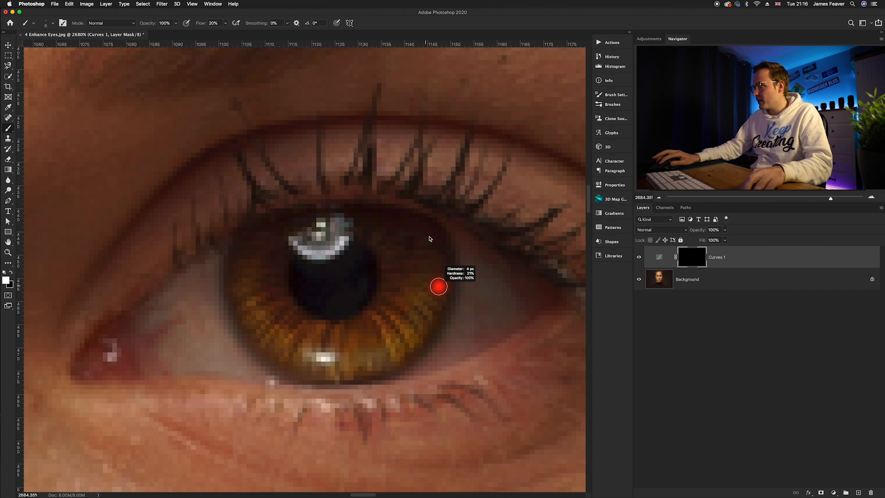
drag(433, 199, 428, 203)
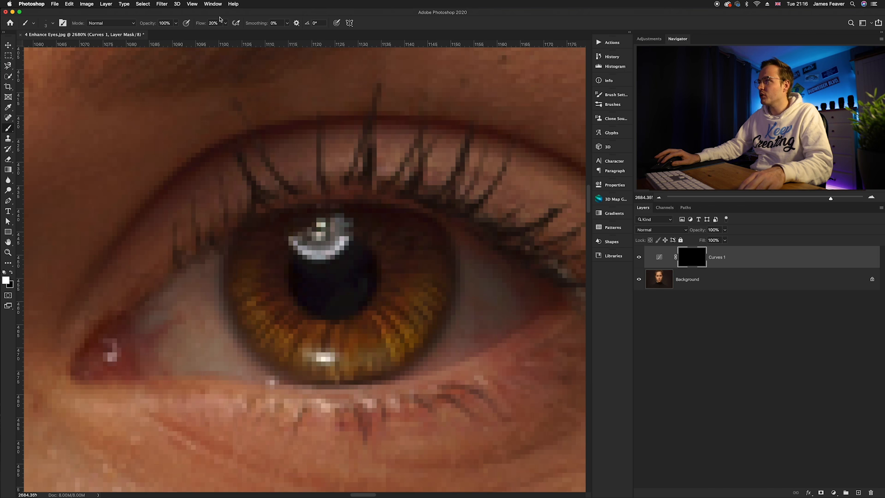
text(10)
key(Return)
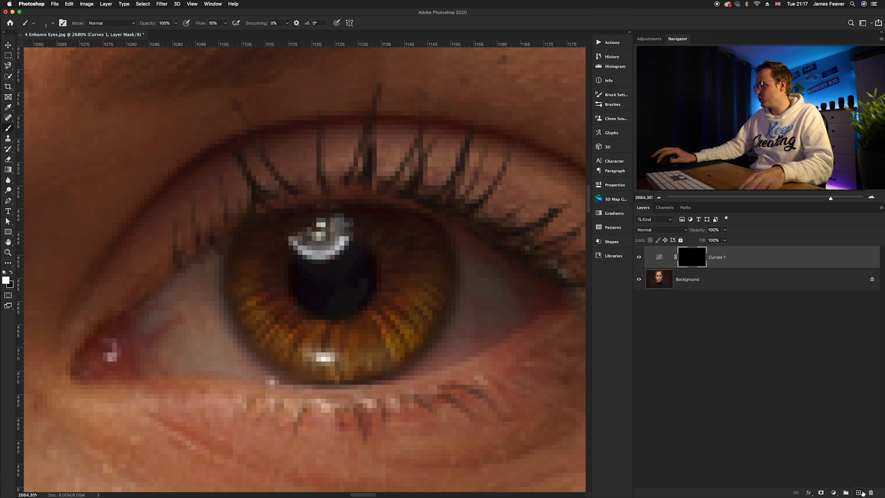
Add a new layer and draw a red guide at 100% flow: a pupil dot, a circle around the eye and three outward arrows.
click(863, 493)
drag(199, 23, 215, 23)
click(330, 278)
mouse_move(217, 207)
mouse_down()
mouse_move(191, 239)
mouse_move(185, 335)
mouse_move(251, 415)
mouse_move(337, 444)
mouse_move(458, 411)
mouse_move(534, 300)
mouse_move(534, 194)
mouse_move(437, 121)
mouse_move(285, 131)
mouse_move(220, 180)
mouse_move(197, 217)
mouse_up()
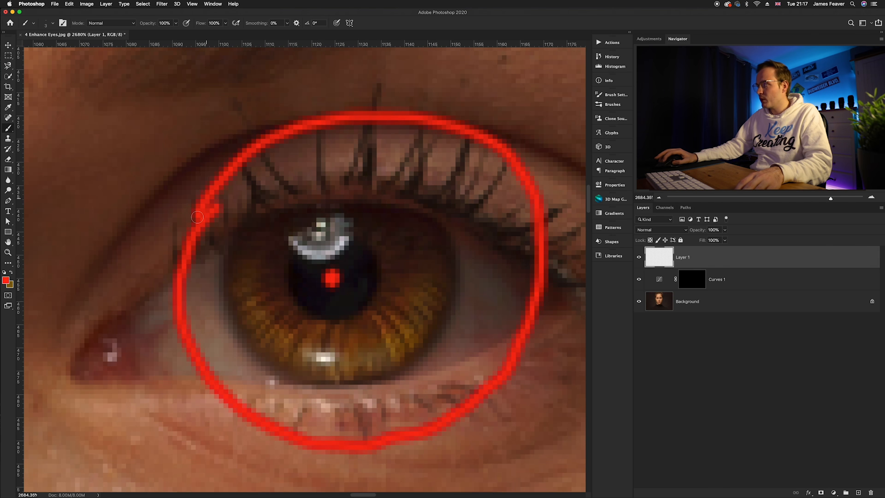
mouse_move(355, 288)
mouse_down()
mouse_move(472, 329)
mouse_move(454, 306)
mouse_move(465, 329)
mouse_move(430, 351)
mouse_up()
mouse_move(293, 298)
mouse_down()
mouse_move(206, 344)
mouse_move(203, 318)
mouse_move(239, 343)
mouse_up()
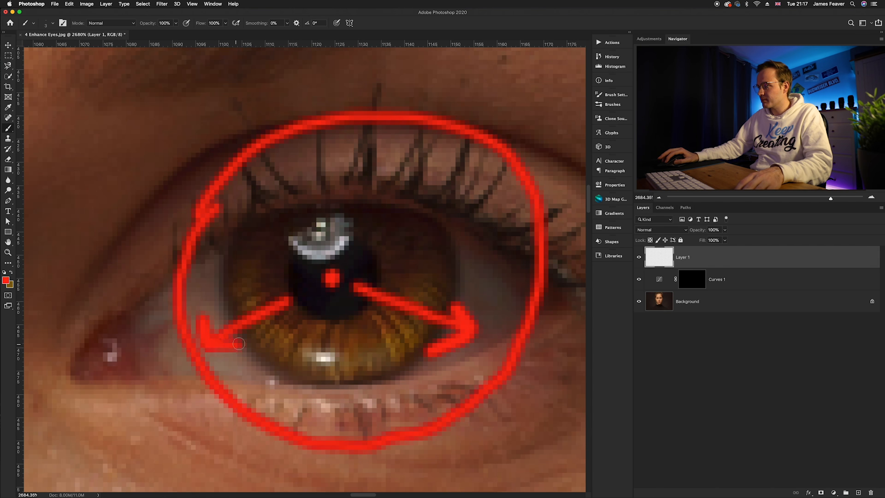
mouse_move(322, 162)
mouse_down()
mouse_move(325, 245)
mouse_move(317, 161)
mouse_move(301, 186)
mouse_move(323, 163)
mouse_move(339, 179)
mouse_up()
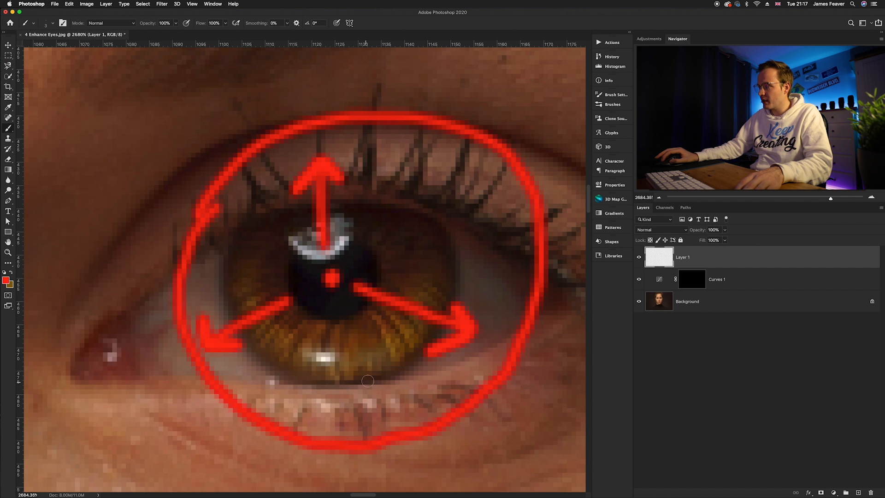
Hide the red guide layer and select the Curves 1 layer's mask.
click(639, 256)
click(691, 279)
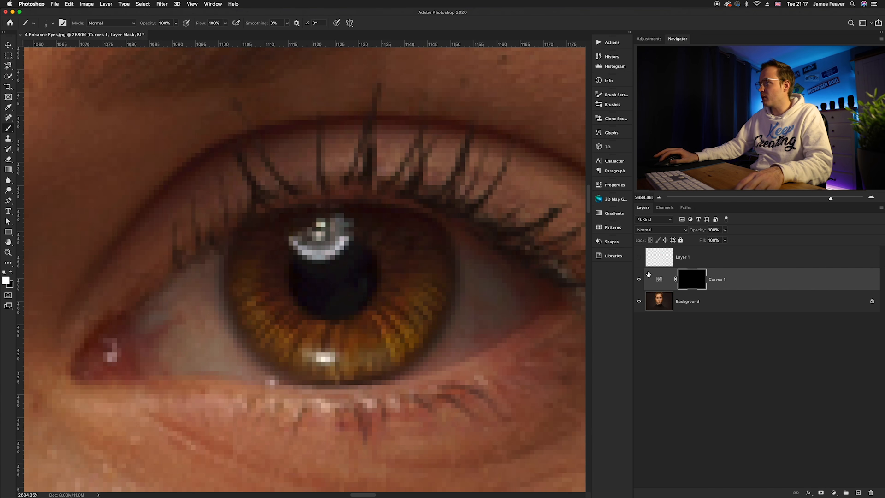
click(639, 257)
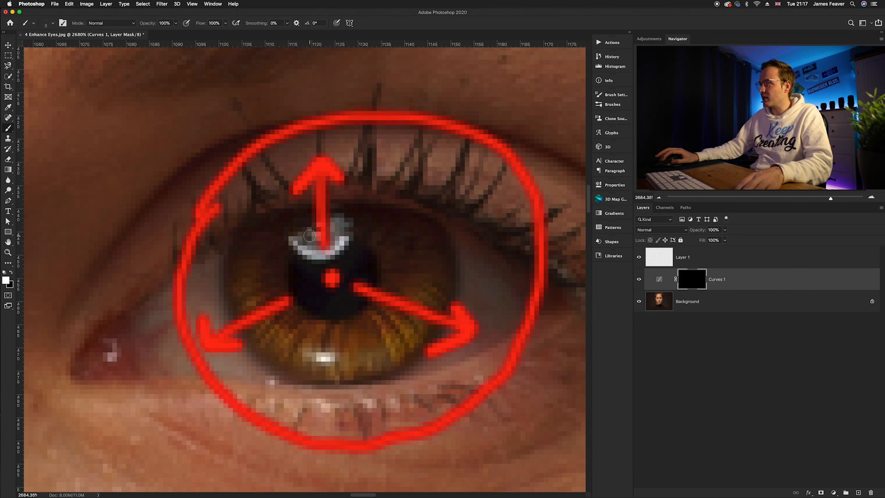
click(639, 257)
Set the brush flow to 49% and paint white strokes on the Curves 1 mask radiating from the pupil across the iris.
key(shift+1)
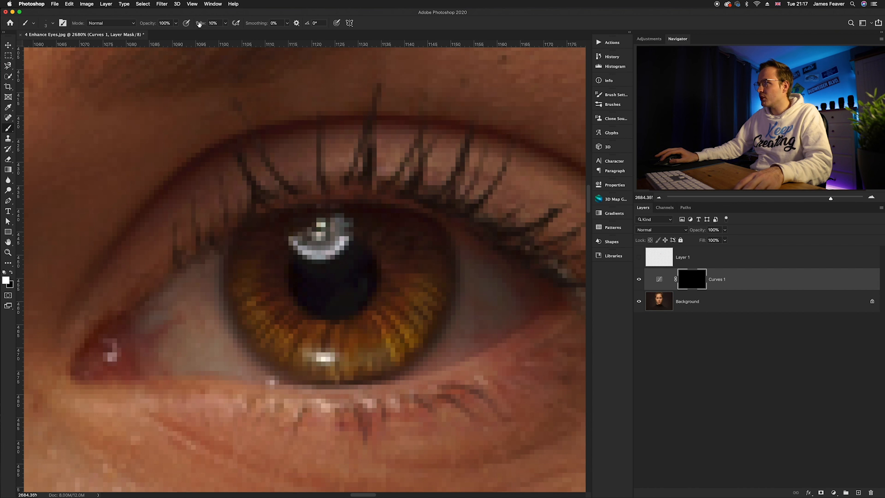
text(49)
key(Return)
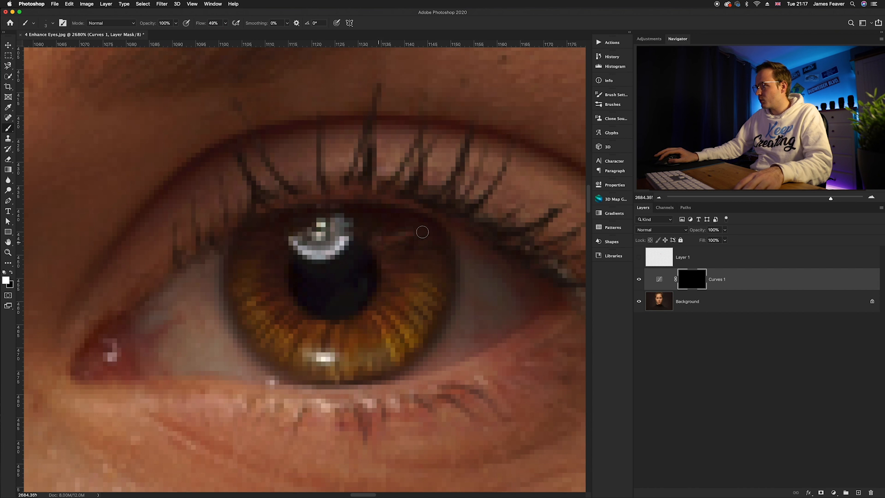
mouse_move(388, 255)
mouse_down()
mouse_move(431, 245)
mouse_move(388, 273)
mouse_move(436, 270)
mouse_move(393, 284)
mouse_move(428, 297)
mouse_move(390, 298)
mouse_move(425, 318)
mouse_move(383, 308)
mouse_move(404, 330)
mouse_move(379, 320)
mouse_move(384, 330)
mouse_move(363, 324)
mouse_move(367, 351)
mouse_move(349, 339)
mouse_move(338, 348)
mouse_move(335, 328)
mouse_move(313, 326)
mouse_move(298, 355)
mouse_move(300, 320)
mouse_move(286, 337)
mouse_move(280, 321)
mouse_move(286, 303)
mouse_move(255, 332)
mouse_move(275, 293)
mouse_move(252, 308)
mouse_move(273, 282)
mouse_move(253, 286)
mouse_move(273, 269)
mouse_move(247, 269)
mouse_move(273, 259)
mouse_move(257, 255)
mouse_move(277, 247)
mouse_move(253, 236)
mouse_move(281, 237)
mouse_move(260, 263)
mouse_move(239, 256)
mouse_move(270, 272)
mouse_move(236, 275)
mouse_move(257, 313)
mouse_up()
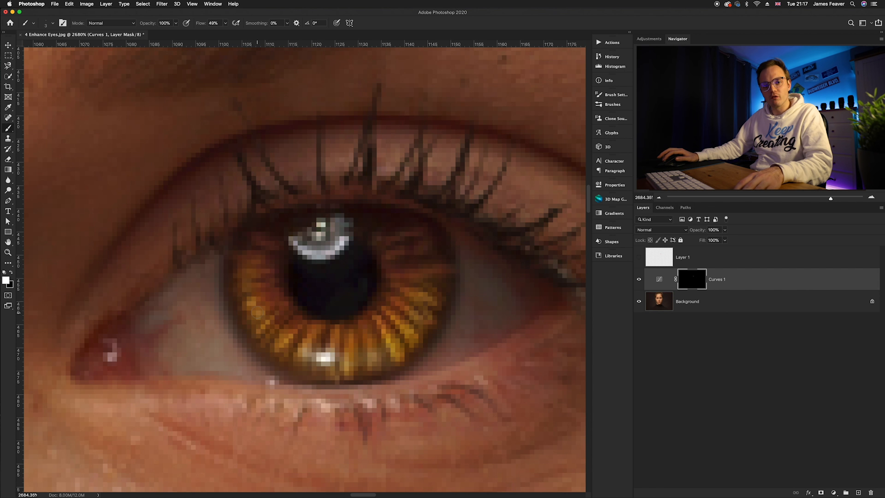
mouse_move(285, 315)
mouse_down()
mouse_move(271, 336)
mouse_move(294, 353)
mouse_up()
mouse_move(317, 321)
mouse_down()
mouse_move(385, 304)
mouse_move(417, 323)
mouse_move(390, 290)
mouse_move(417, 299)
mouse_move(390, 276)
mouse_move(437, 285)
mouse_move(388, 263)
mouse_move(427, 267)
mouse_move(384, 254)
mouse_move(419, 255)
mouse_move(384, 247)
mouse_move(414, 240)
mouse_move(380, 237)
mouse_move(397, 230)
mouse_move(385, 224)
mouse_move(403, 225)
mouse_move(392, 248)
mouse_move(415, 253)
mouse_move(403, 261)
mouse_move(429, 267)
mouse_move(399, 275)
mouse_move(444, 286)
mouse_move(378, 299)
mouse_move(428, 316)
mouse_move(382, 308)
mouse_move(411, 337)
mouse_move(370, 328)
mouse_move(372, 346)
mouse_move(353, 337)
mouse_move(340, 370)
mouse_move(330, 332)
mouse_move(328, 352)
mouse_move(325, 333)
mouse_move(300, 350)
mouse_move(288, 331)
mouse_move(279, 336)
mouse_move(279, 289)
mouse_move(262, 316)
mouse_move(274, 279)
mouse_move(242, 302)
mouse_up()
Compare both eyes with the Curves 1 layer hidden and shown.
scroll(242, 301, down, 3)
scroll(239, 242, down, 4)
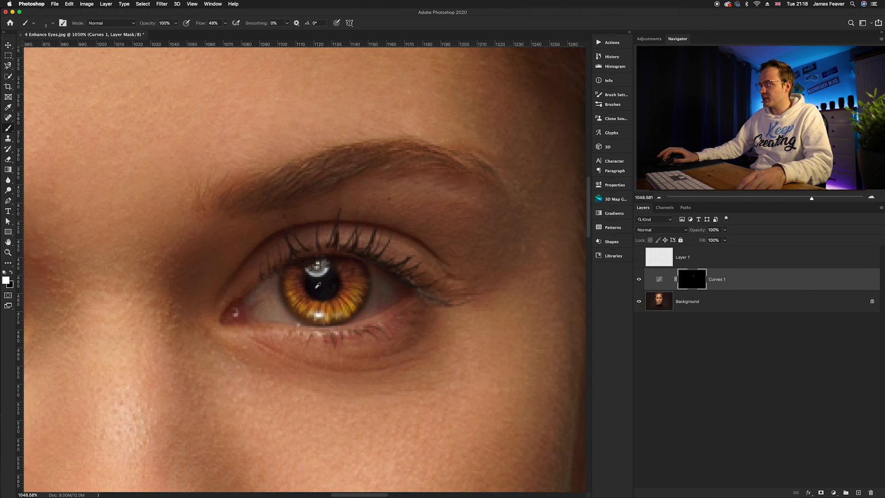
scroll(318, 286, down, 3)
drag(369, 327, 347, 327)
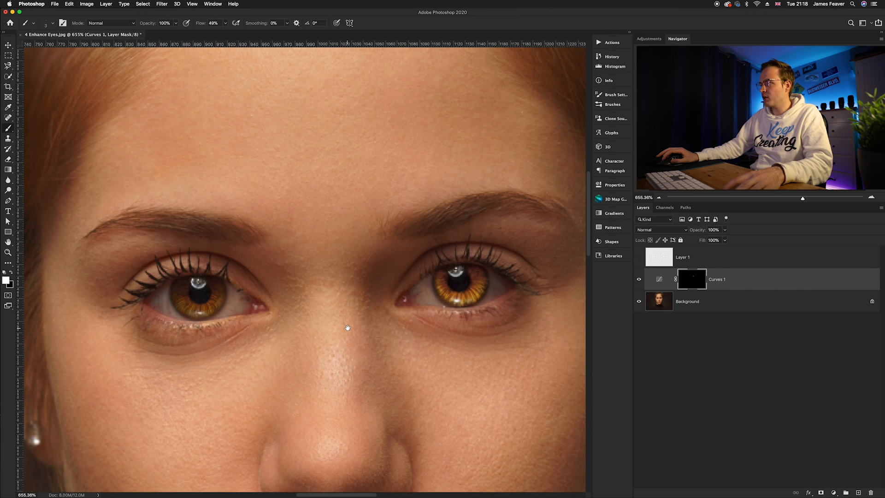
click(639, 280)
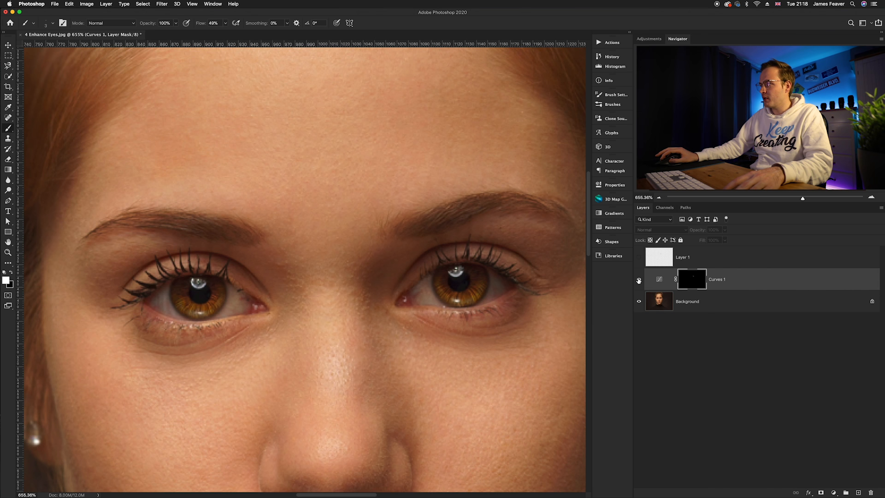
click(639, 280)
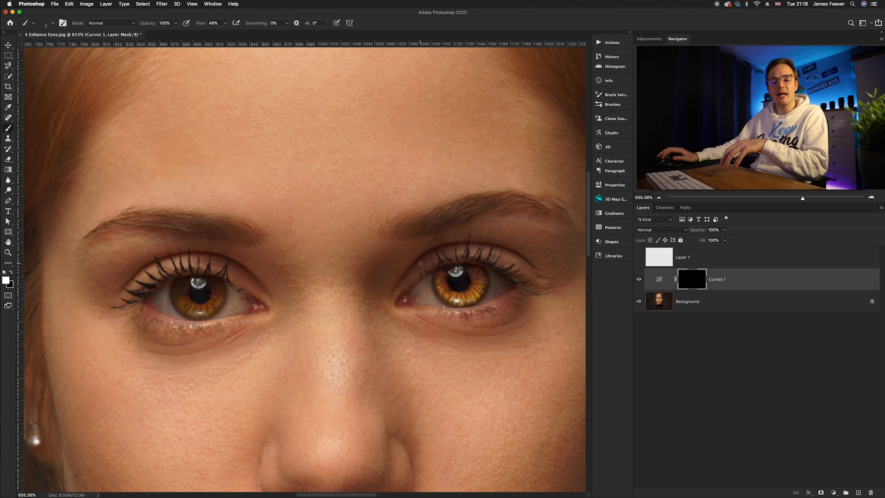
Paint white radial strokes on the Curves 1 mask over the other eye's iris to brighten it equally.
scroll(419, 262, up, 5)
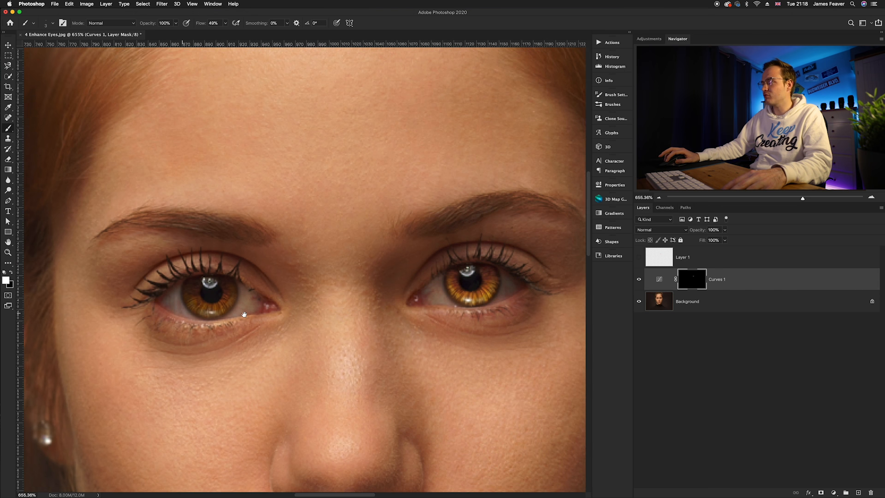
scroll(278, 291, up, 3)
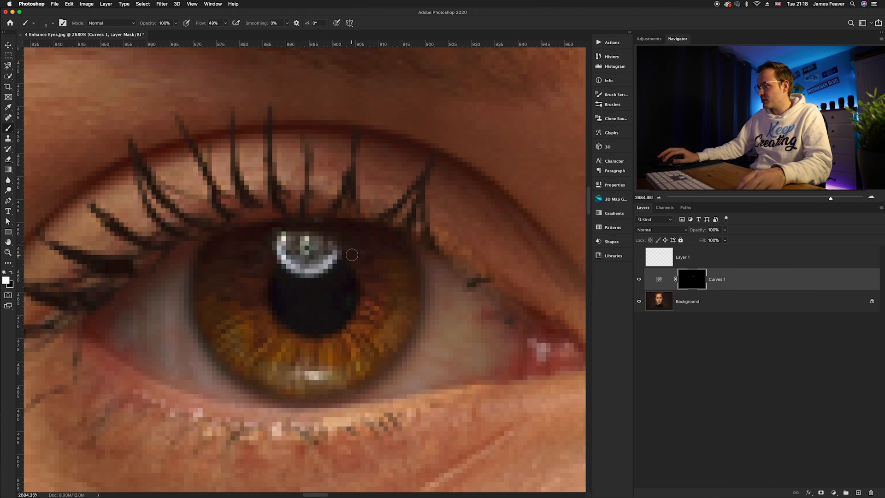
mouse_move(397, 263)
mouse_down()
mouse_move(365, 280)
mouse_move(387, 283)
mouse_move(368, 292)
mouse_move(427, 307)
mouse_move(367, 316)
mouse_move(385, 347)
mouse_move(343, 333)
mouse_move(361, 368)
mouse_move(330, 339)
mouse_move(336, 380)
mouse_move(314, 376)
mouse_move(298, 341)
mouse_move(279, 375)
mouse_move(278, 333)
mouse_move(255, 364)
mouse_move(261, 301)
mouse_move(224, 322)
mouse_move(226, 304)
mouse_move(241, 302)
mouse_move(207, 321)
mouse_move(253, 291)
mouse_move(205, 302)
mouse_move(254, 281)
mouse_move(216, 282)
mouse_move(262, 264)
mouse_move(212, 260)
mouse_move(248, 251)
mouse_move(218, 239)
mouse_move(258, 256)
mouse_move(240, 273)
mouse_move(203, 279)
mouse_move(249, 278)
mouse_move(212, 301)
mouse_move(248, 317)
mouse_move(225, 349)
mouse_move(257, 328)
mouse_move(256, 352)
mouse_up()
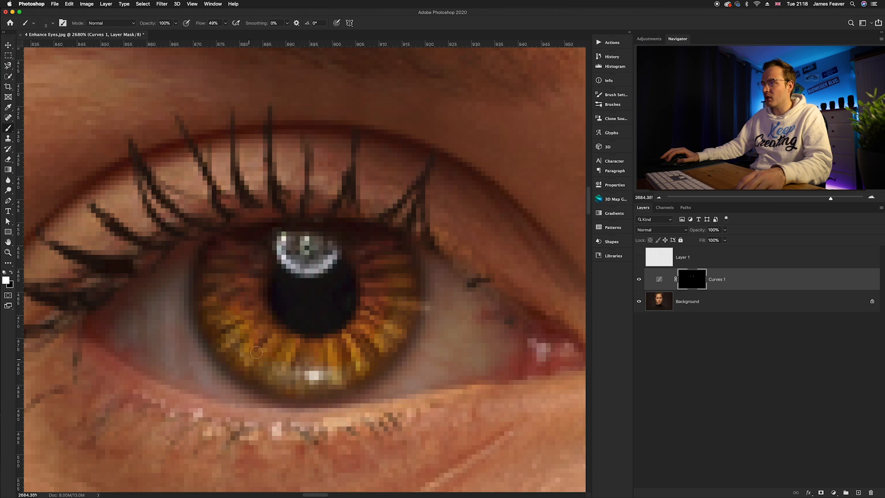
key(x)
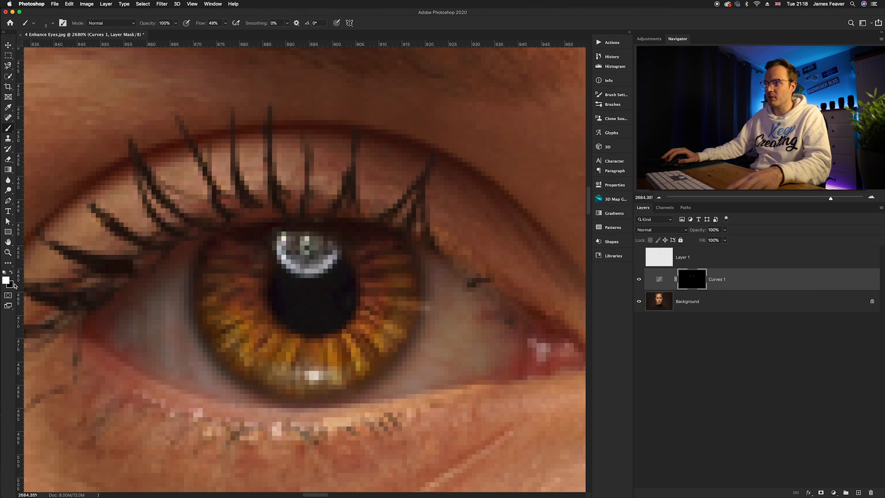
mouse_move(288, 334)
mouse_down()
mouse_move(279, 370)
mouse_move(295, 342)
mouse_move(304, 380)
mouse_up()
mouse_move(325, 334)
mouse_down()
mouse_move(333, 355)
mouse_move(336, 343)
mouse_move(354, 366)
mouse_move(355, 340)
mouse_move(369, 341)
mouse_move(372, 322)
mouse_move(381, 327)
mouse_move(368, 301)
mouse_move(391, 316)
mouse_move(372, 290)
mouse_move(402, 301)
mouse_move(363, 281)
mouse_move(401, 284)
mouse_move(362, 266)
mouse_move(384, 265)
mouse_move(346, 256)
mouse_move(388, 241)
mouse_move(363, 272)
mouse_move(406, 272)
mouse_move(374, 283)
mouse_move(372, 300)
mouse_move(407, 312)
mouse_move(375, 314)
mouse_move(348, 336)
mouse_up()
Compare the two brightened irises with the original by hiding and showing the Curves 1 layer.
scroll(347, 336, down, 10)
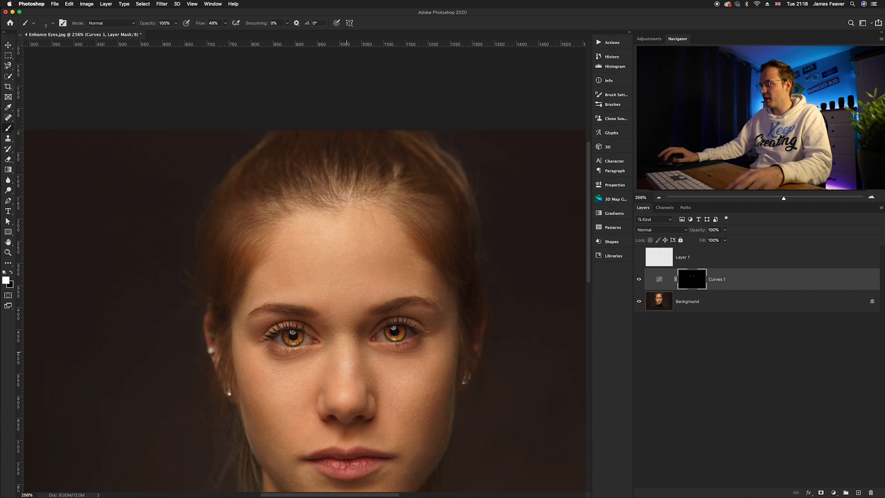
scroll(344, 340, up, 2)
scroll(343, 340, up, 2)
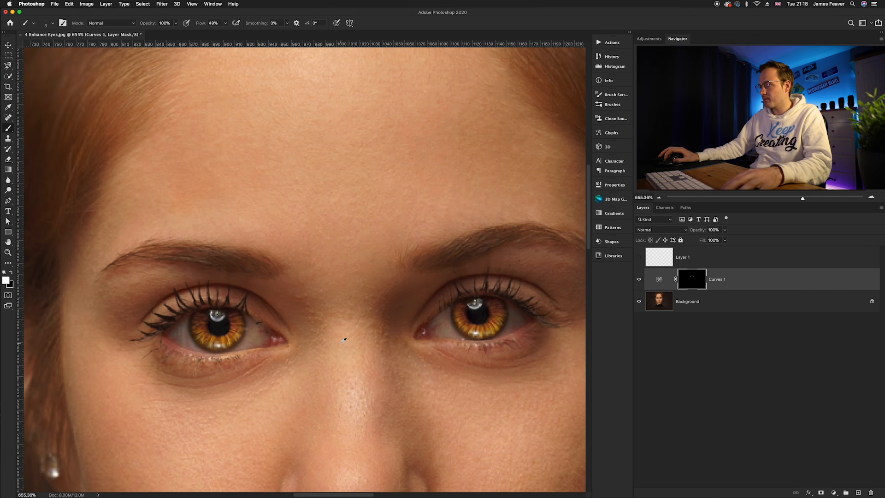
click(638, 280)
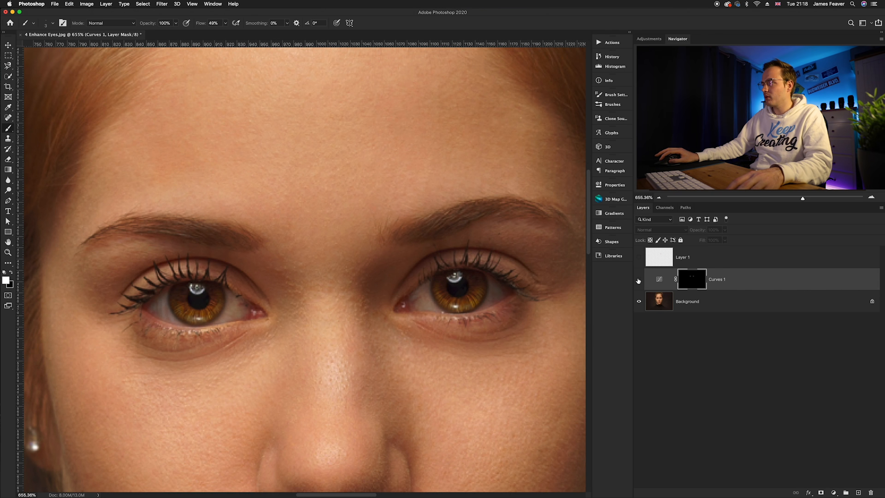
click(639, 280)
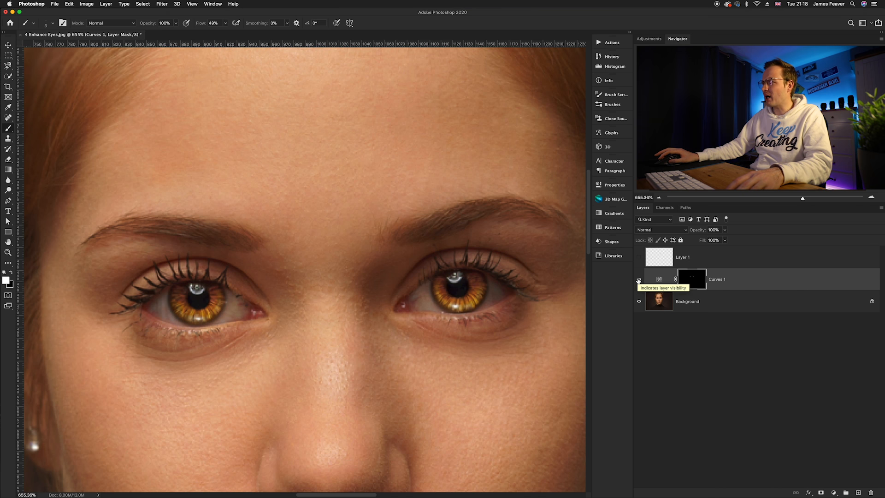
Soften the Curves 1 brightening by lowering the curve point to input 51, output 90.
double_click(660, 280)
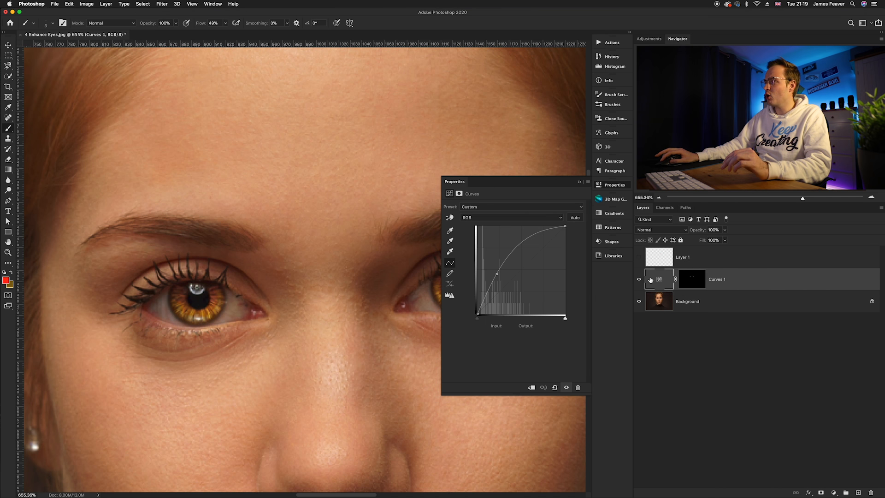
drag(495, 274, 495, 283)
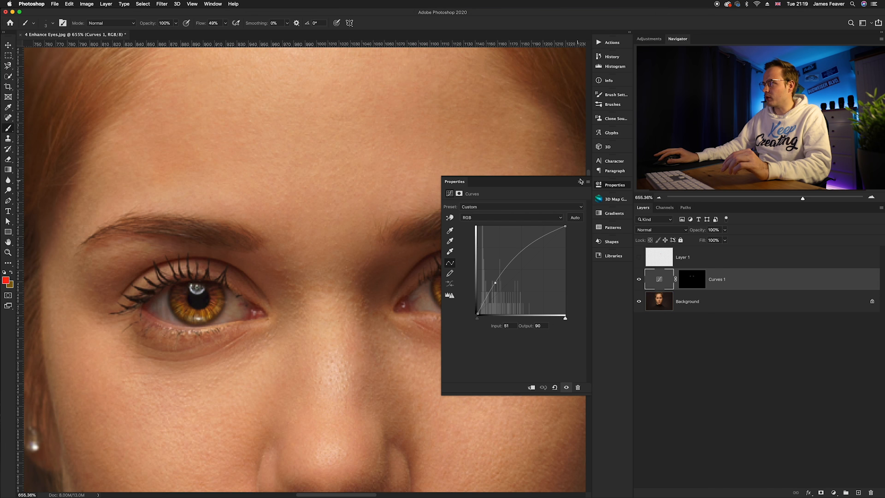
click(603, 188)
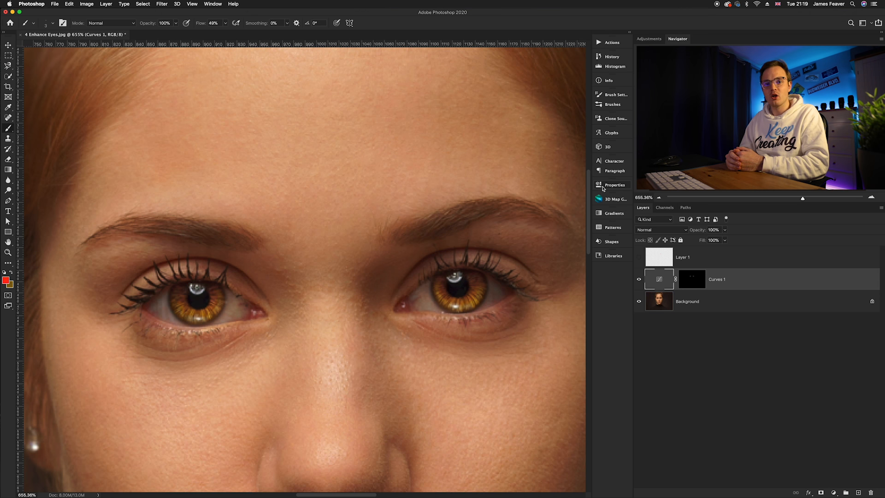
Add a new layer above Curves 1 and set a white foreground colour for the Brush over the eye on the nose's left side.
scroll(291, 308, up, 2)
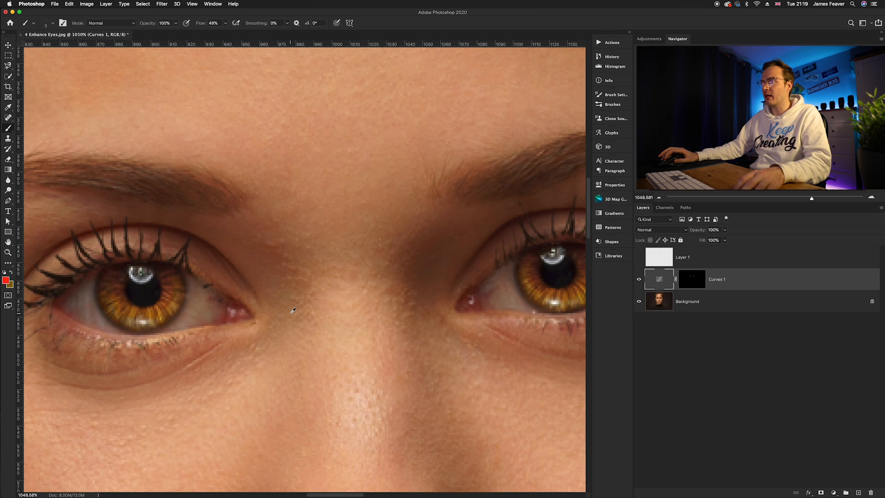
drag(164, 302, 238, 306)
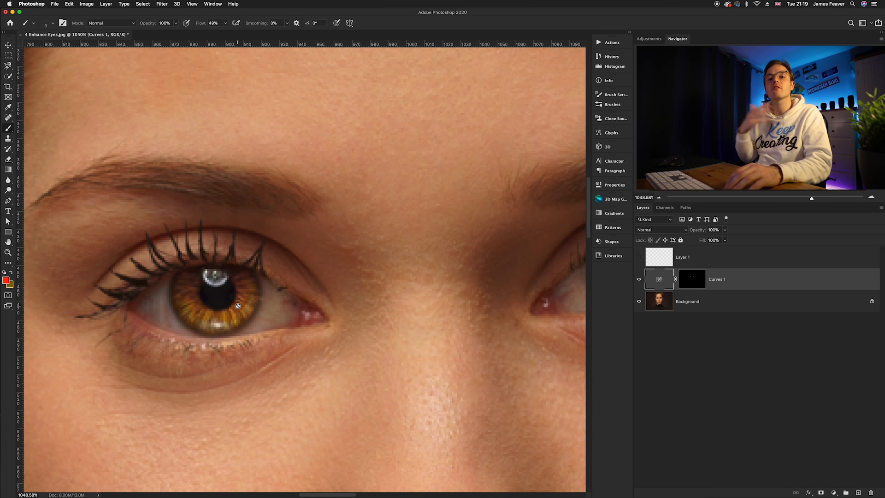
scroll(216, 289, up, 3)
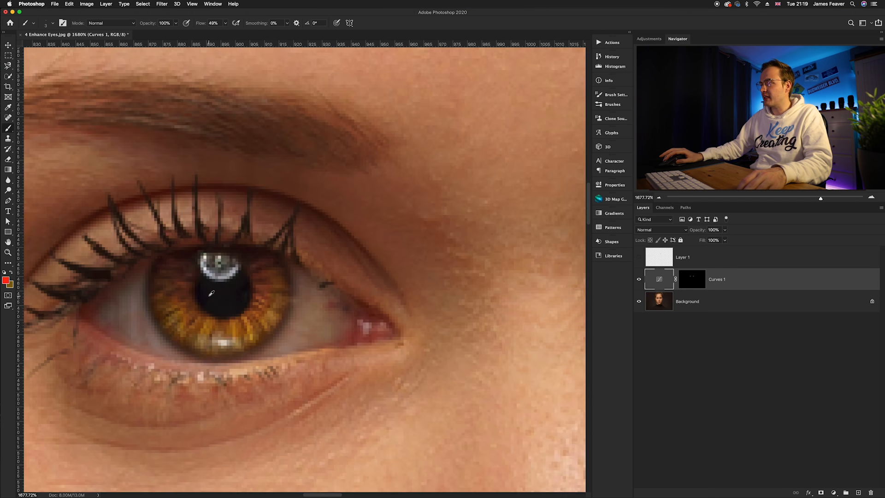
drag(177, 300, 239, 309)
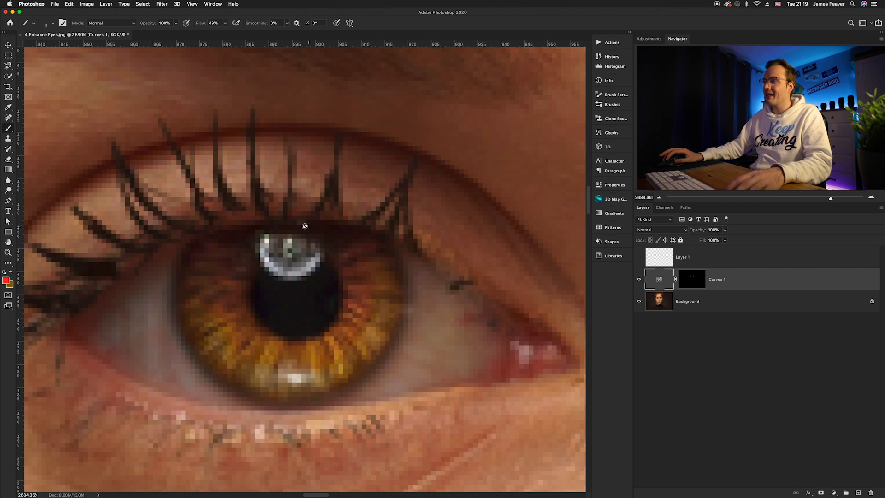
click(857, 492)
click(5, 281)
drag(285, 248, 210, 226)
click(373, 223)
key(b)
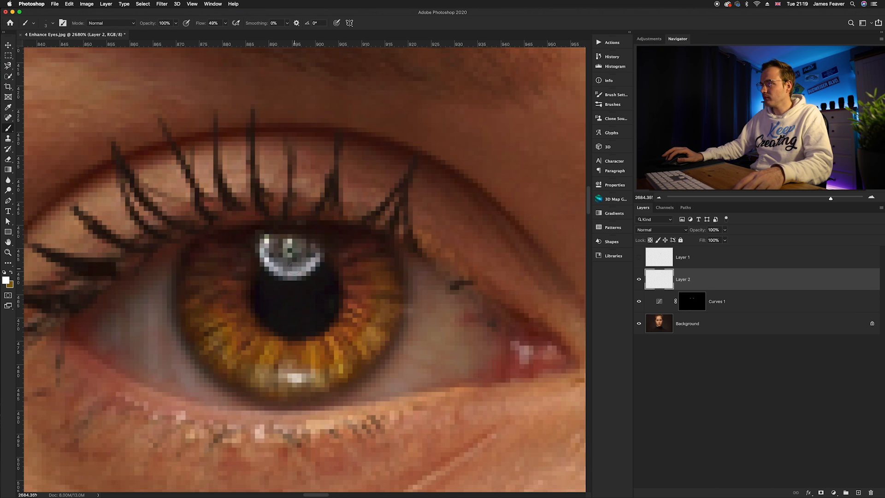
Paint a soft white spot over the catchlight at the upper pupil of both eyes on Layer 2.
mouse_move(279, 247)
mouse_down()
mouse_move(324, 251)
mouse_move(269, 248)
mouse_move(300, 265)
mouse_move(303, 243)
mouse_move(279, 260)
mouse_move(305, 242)
mouse_move(269, 256)
mouse_move(293, 254)
mouse_up()
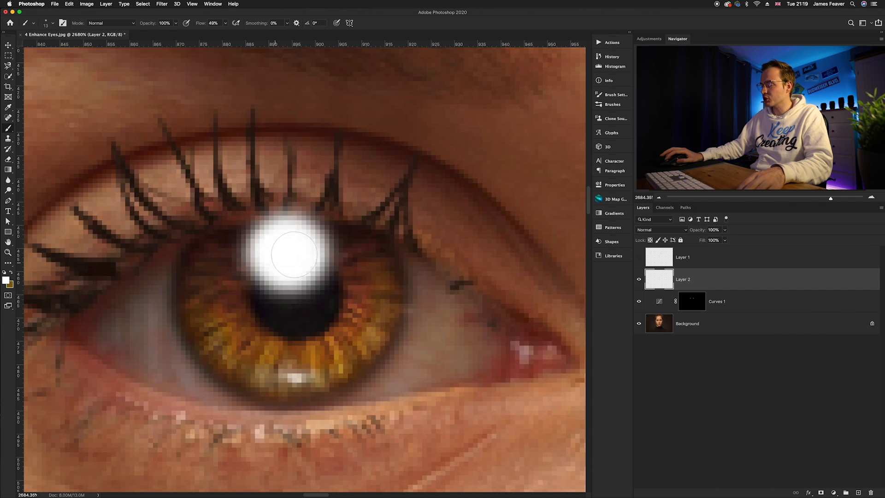
scroll(297, 254, down, 2)
drag(428, 253, 135, 263)
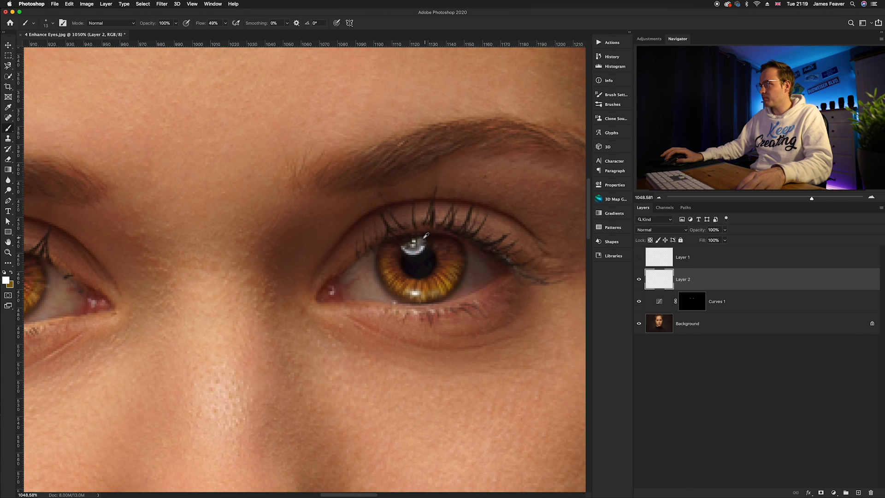
scroll(415, 251, up, 4)
mouse_move(375, 263)
mouse_down()
mouse_move(353, 260)
mouse_move(364, 281)
mouse_move(381, 259)
mouse_move(353, 268)
mouse_move(385, 281)
mouse_move(366, 269)
mouse_up()
drag(464, 281, 361, 280)
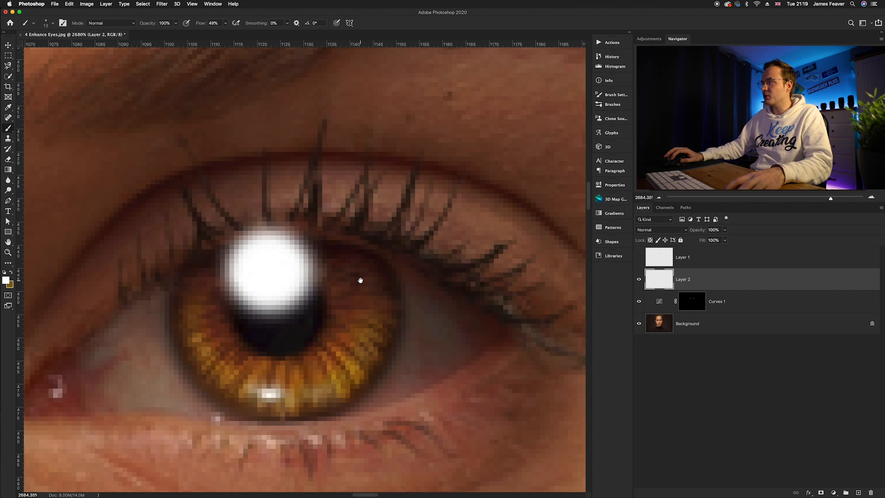
Set Layer 2's blend mode to Screen and compare the eye with the layer hidden and shown.
click(653, 230)
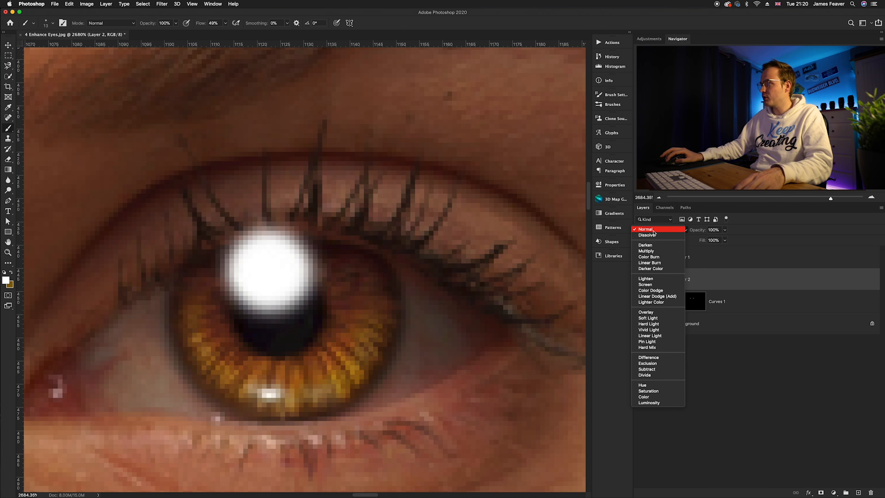
click(645, 284)
drag(369, 310, 434, 308)
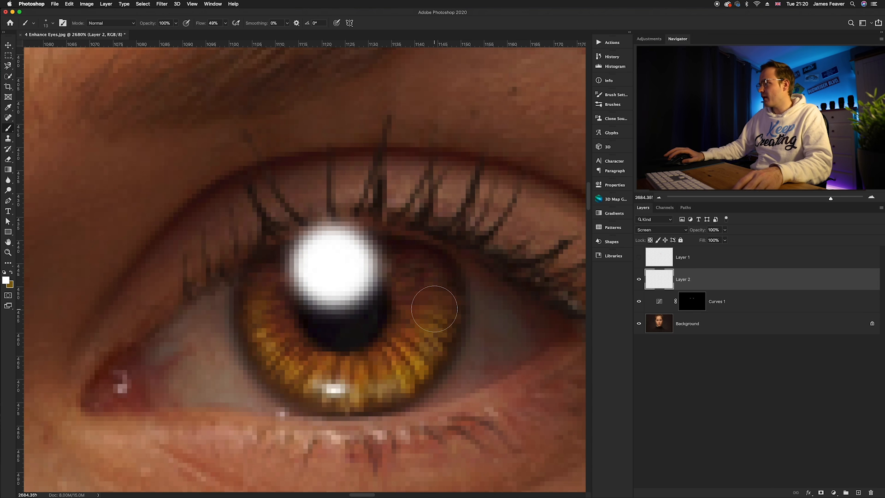
click(639, 279)
click(639, 279)
Delete the unused hidden Layer 1 above Layer 2.
click(654, 261)
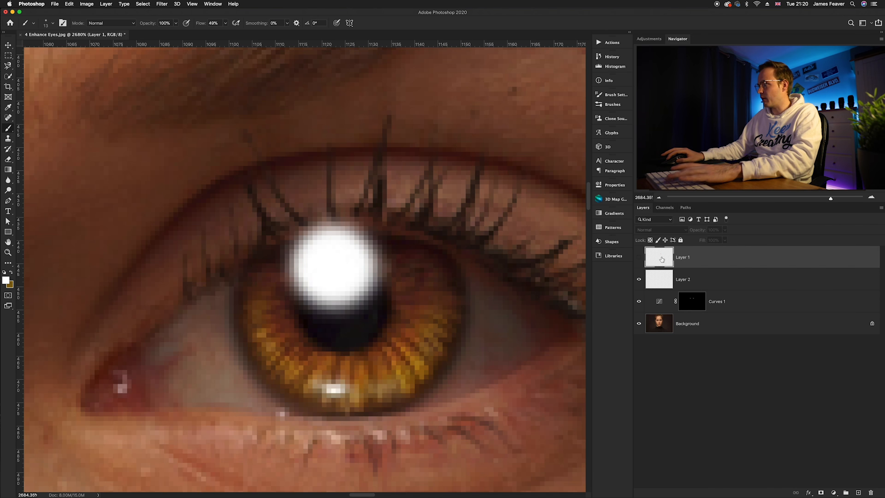
key(BackSpace)
click(639, 257)
click(639, 257)
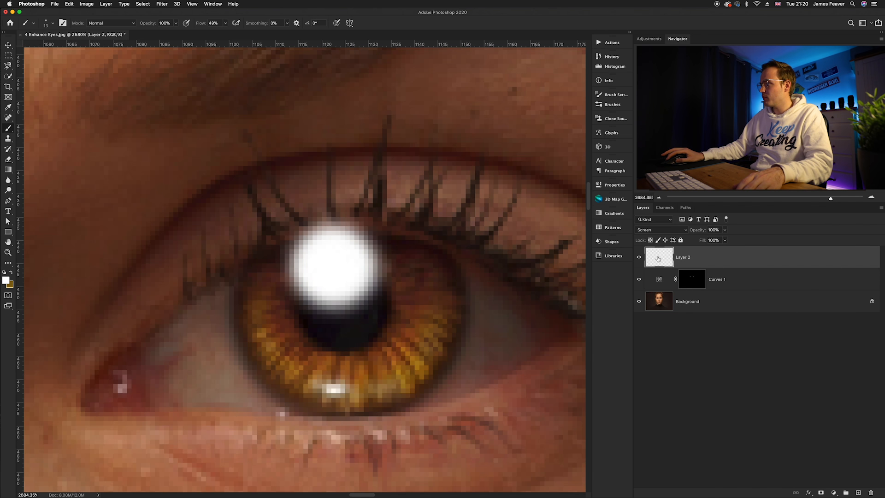
Limit Layer 2 to the bright reflections with Blend If, splitting the Underlying Layer's dark slider to 14 / 178.
double_click(716, 259)
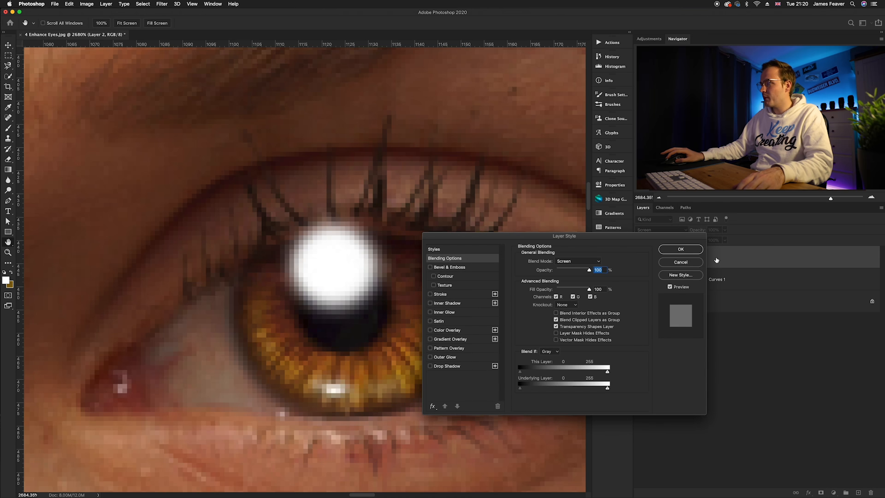
drag(507, 236, 288, 35)
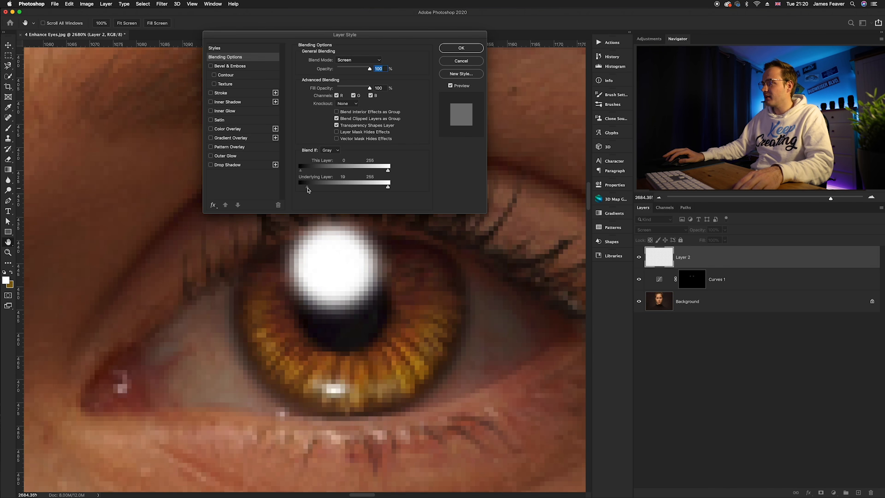
drag(304, 190, 315, 190)
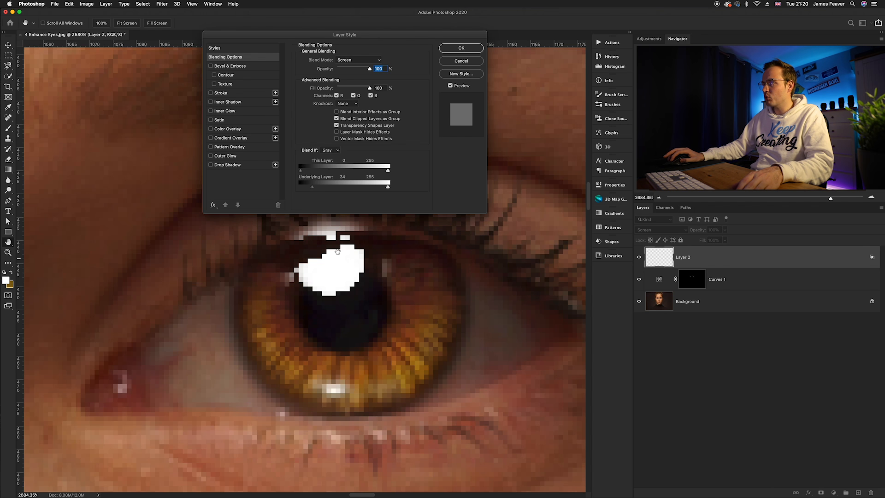
key(alt)
drag(312, 190, 362, 190)
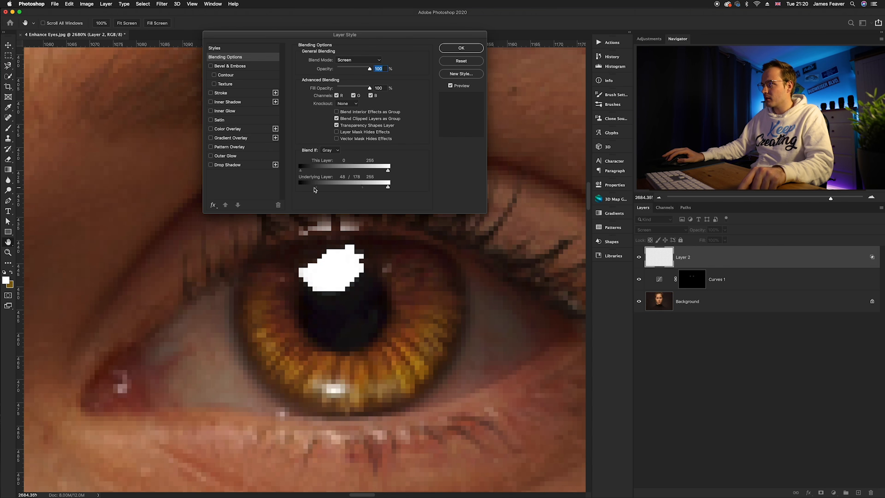
drag(305, 190, 306, 191)
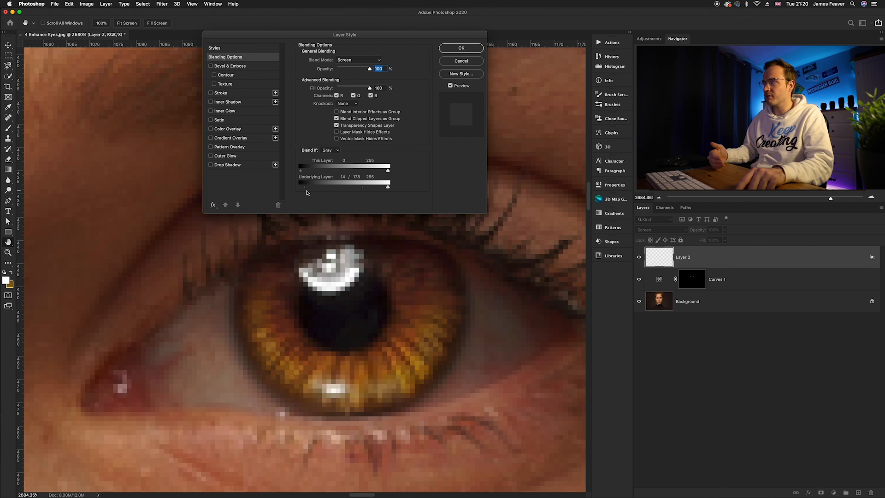
click(460, 49)
Reduce the opacity of Layer 2 to 40% to tone down the catchlights.
scroll(379, 300, down, 4)
scroll(193, 307, up, 2)
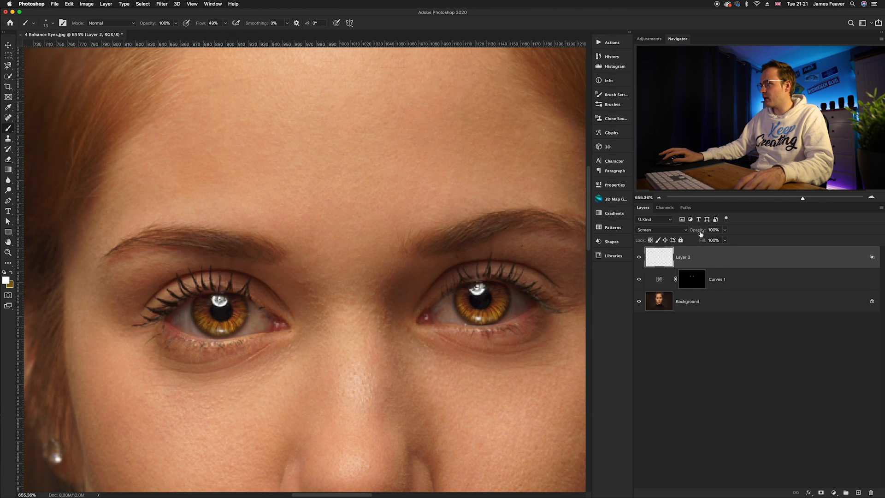
drag(700, 232, 697, 231)
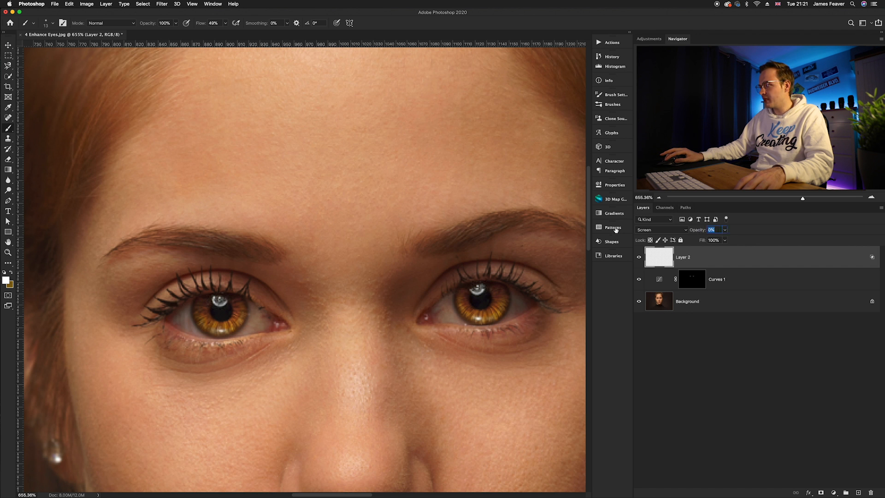
drag(623, 230, 627, 230)
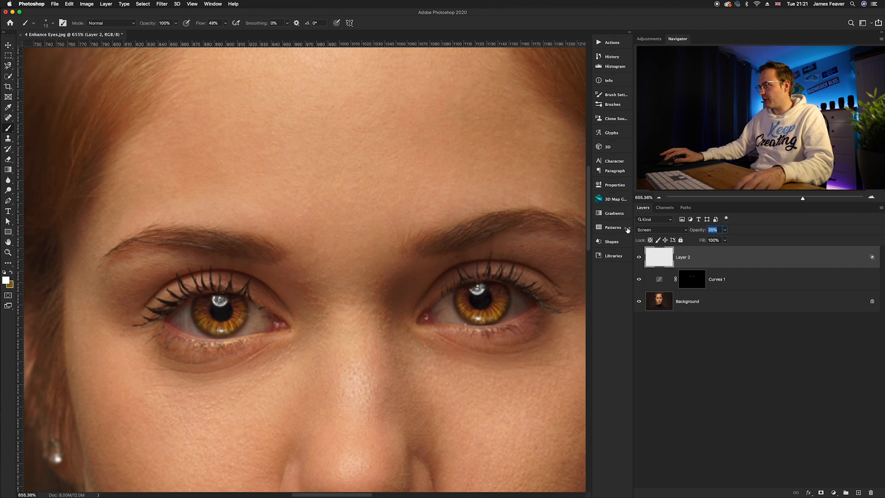
text(40)
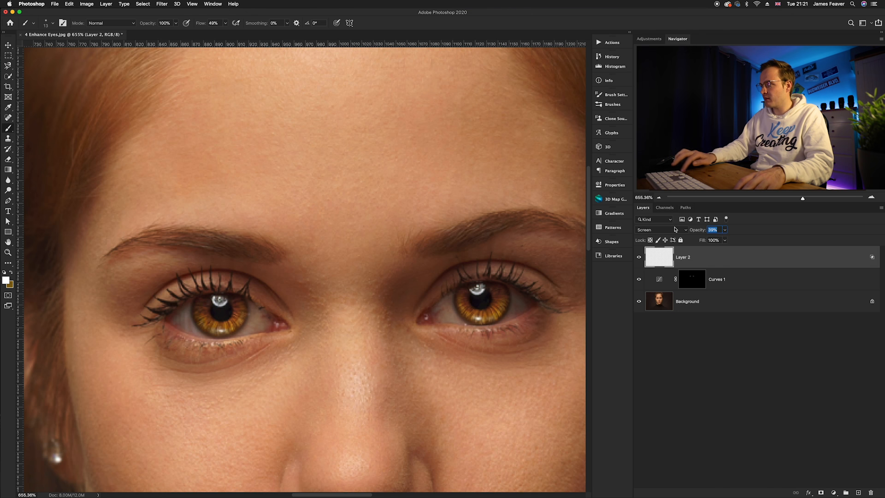
key(Return)
Compare the enhanced eyes with the original by showing only the Background and restoring the other layers.
scroll(373, 312, down, 1)
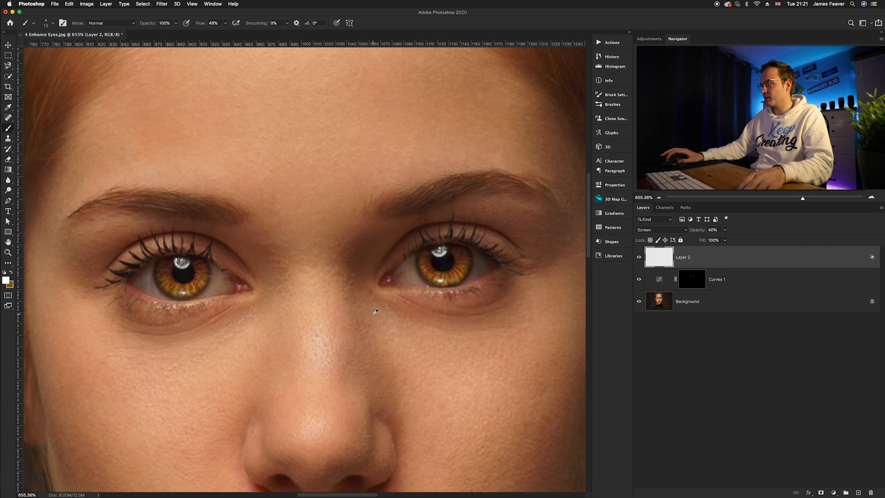
alt+click(638, 302)
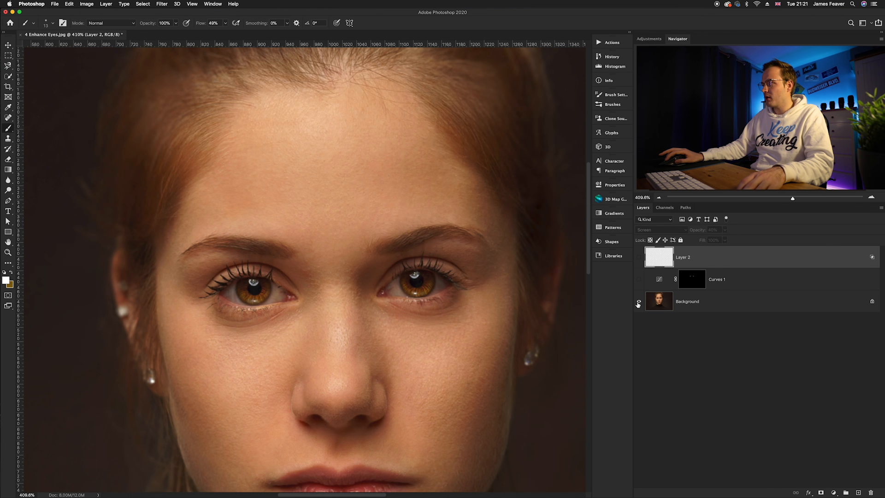
alt+click(638, 303)
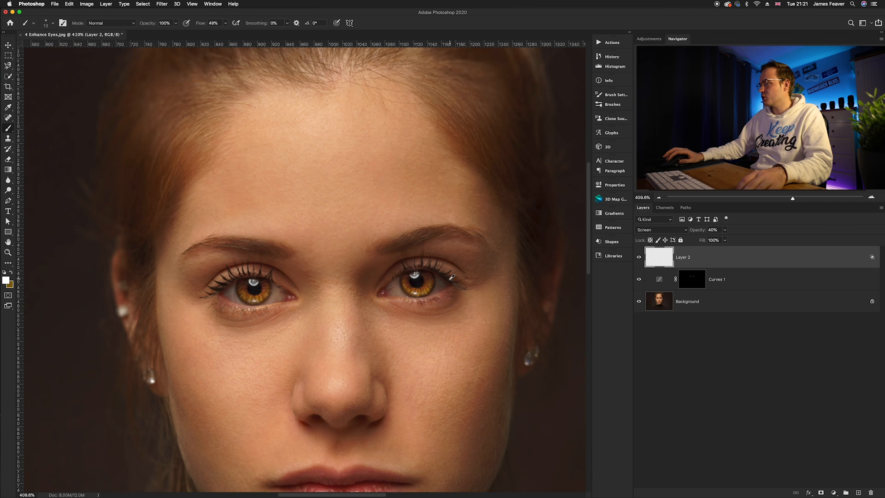
Add a new layer above Layer 2 and set the foreground colour to light blue 84efff.
scroll(448, 278, up, 6)
drag(351, 310, 407, 317)
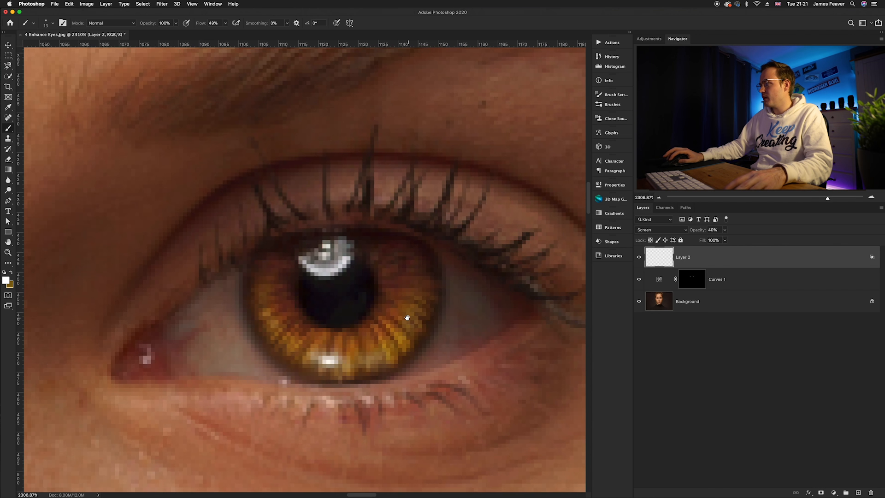
click(705, 379)
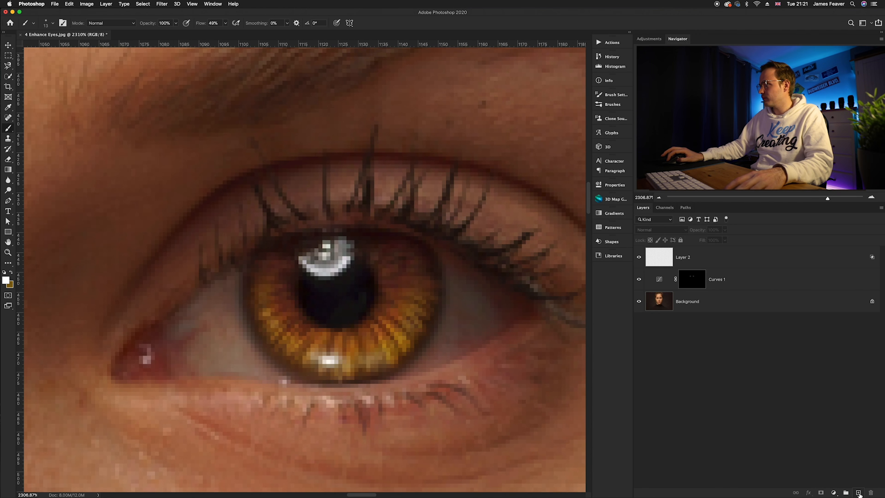
click(858, 493)
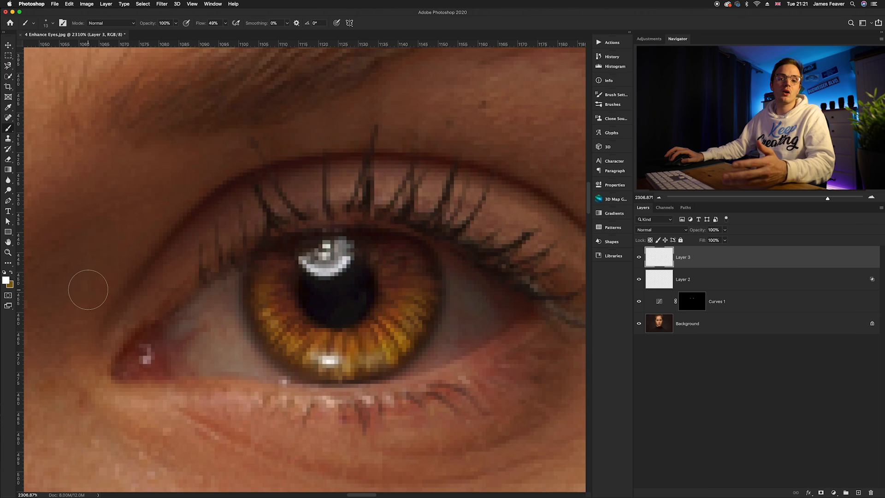
click(6, 279)
mouse_move(299, 269)
mouse_down()
mouse_move(303, 276)
mouse_move(302, 268)
mouse_up()
drag(258, 244, 258, 192)
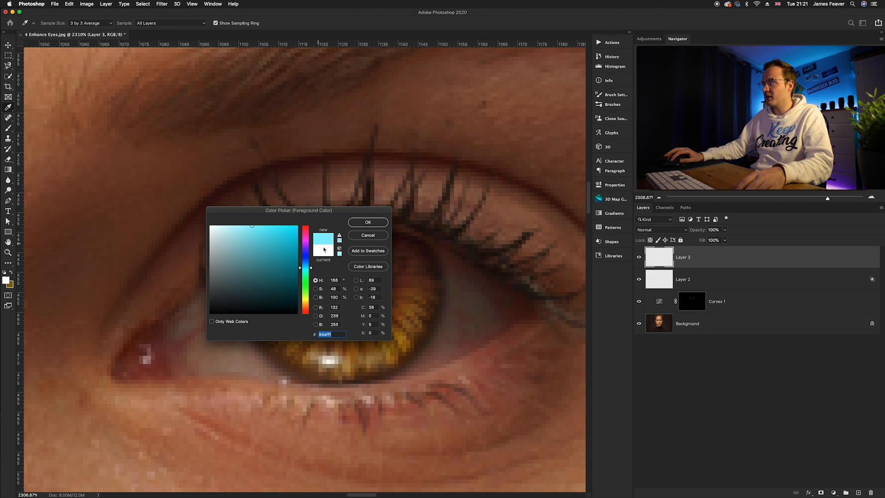
click(368, 222)
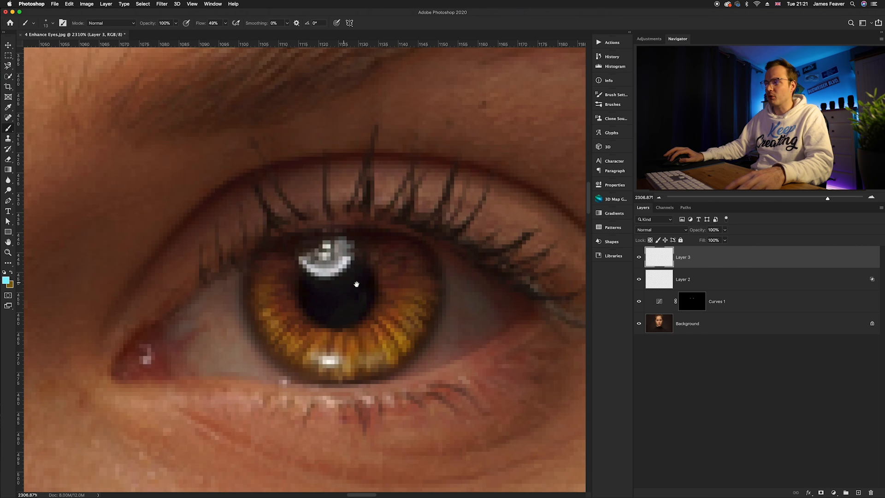
Paint light blue around the irises of both eyes on Layer 3, leaving the pupils and catchlights clear.
scroll(356, 283, left, 2)
mouse_move(298, 261)
ctrl+alt+mouse_down()
mouse_move(302, 325)
mouse_move(335, 352)
mouse_move(393, 346)
mouse_move(410, 326)
mouse_move(420, 293)
mouse_move(401, 248)
mouse_move(426, 296)
mouse_move(426, 282)
mouse_move(430, 311)
mouse_move(396, 352)
mouse_move(343, 359)
mouse_move(308, 330)
mouse_move(292, 270)
mouse_move(291, 313)
mouse_move(316, 347)
mouse_move(362, 360)
mouse_move(409, 353)
mouse_move(427, 326)
mouse_move(421, 255)
mouse_move(421, 306)
mouse_move(400, 343)
mouse_move(353, 348)
mouse_move(301, 335)
mouse_move(284, 282)
ctrl+alt+mouse_up()
scroll(284, 282, down, 5)
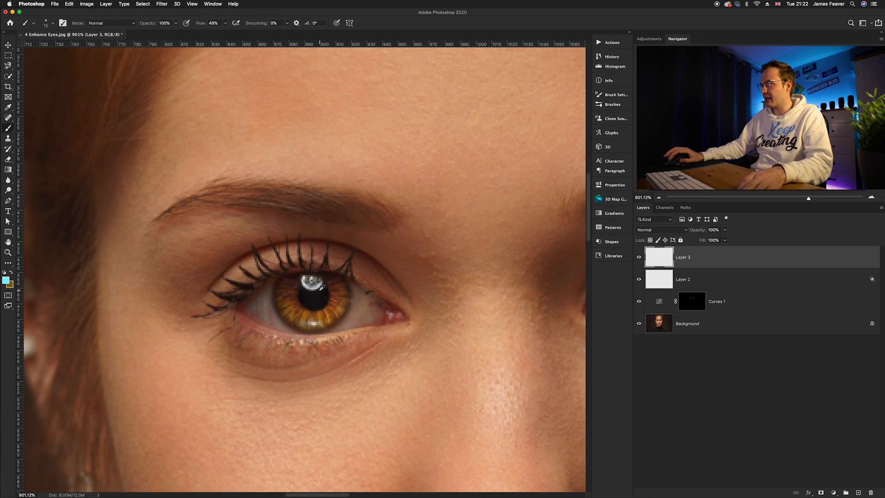
scroll(321, 286, up, 5)
mouse_move(230, 258)
mouse_down()
mouse_move(230, 332)
mouse_move(289, 367)
mouse_move(353, 336)
mouse_move(365, 276)
mouse_move(366, 302)
mouse_move(331, 363)
mouse_move(382, 277)
mouse_move(339, 317)
mouse_up()
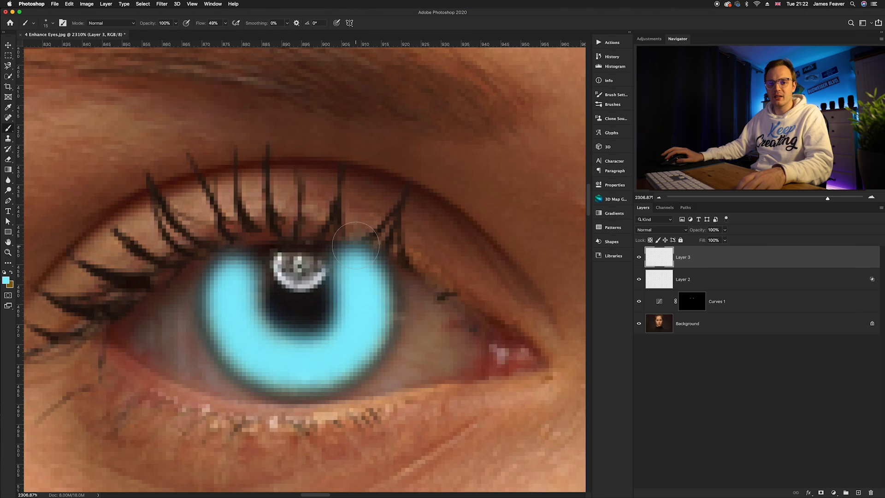
scroll(356, 245, down, 10)
drag(421, 258, 276, 287)
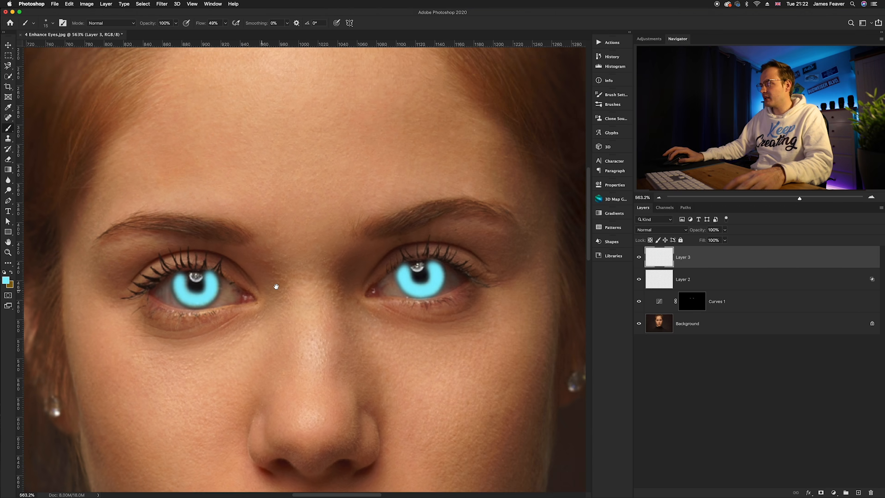
Set Layer 3's blend mode to Color so the paint tints the irises.
drag(349, 354, 340, 350)
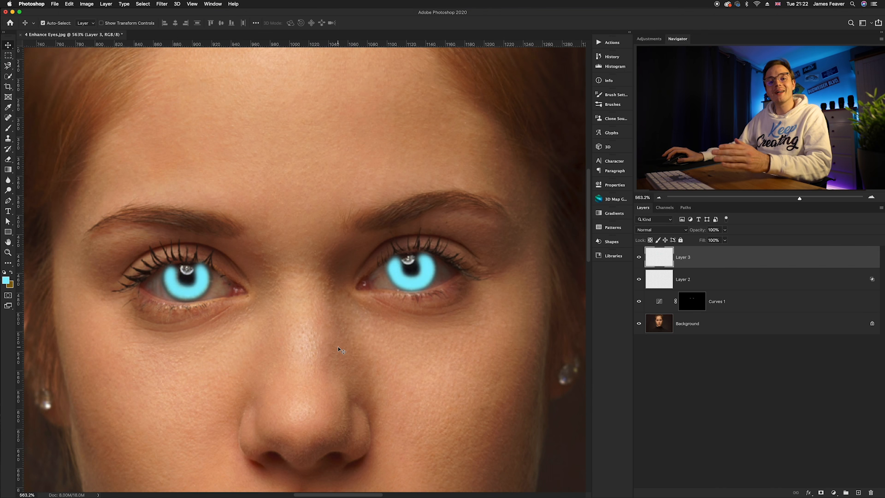
click(667, 230)
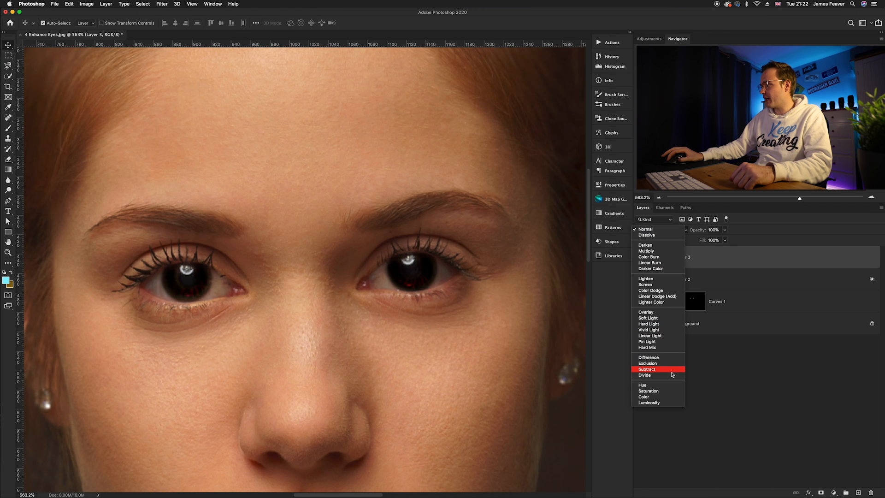
click(670, 398)
scroll(381, 252, down, 3)
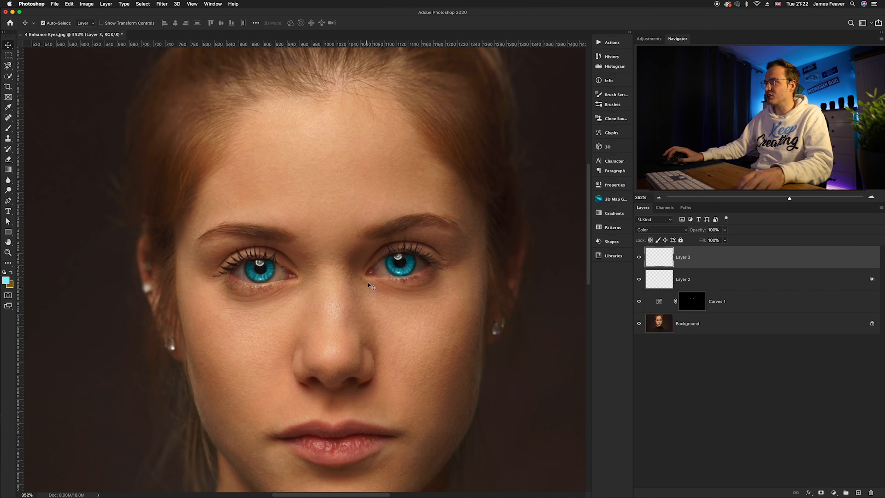
Add a layer mask to Layer 3 and paint black along the iris edges of both eyes to remove blue spill.
scroll(411, 256, up, 8)
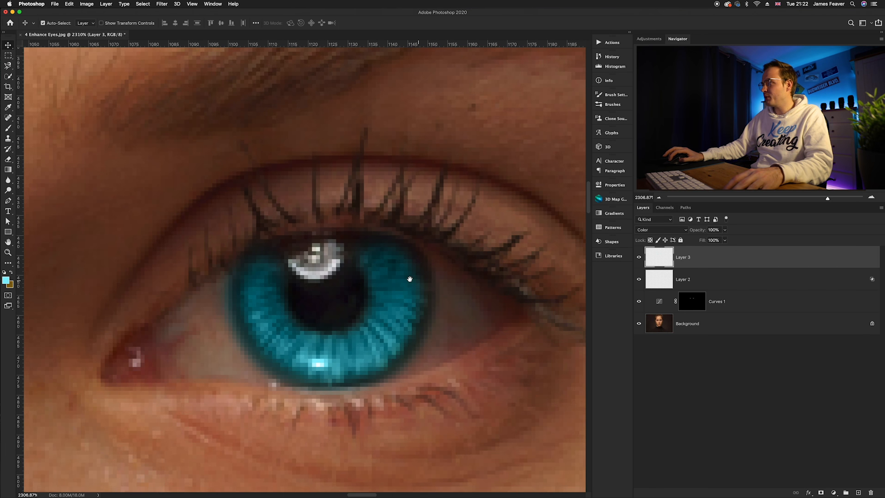
drag(417, 280, 410, 279)
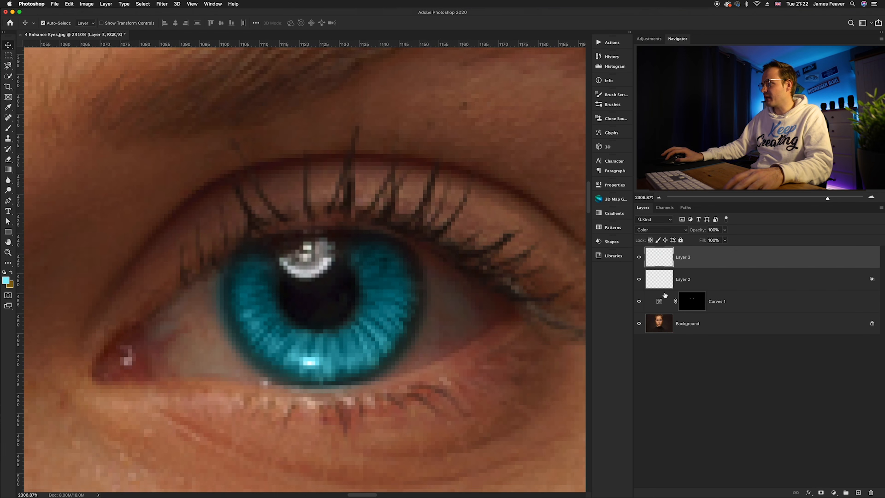
click(820, 493)
key(b)
drag(462, 262, 446, 265)
key(x)
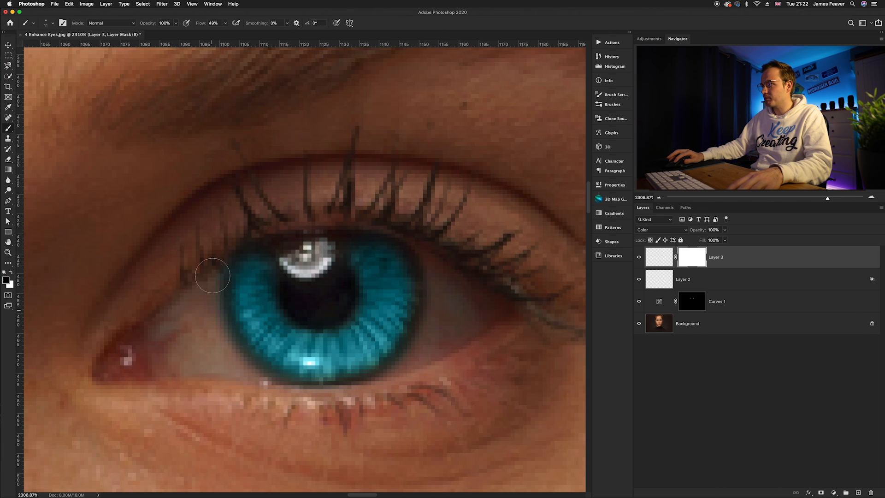
scroll(145, 335, left, 15)
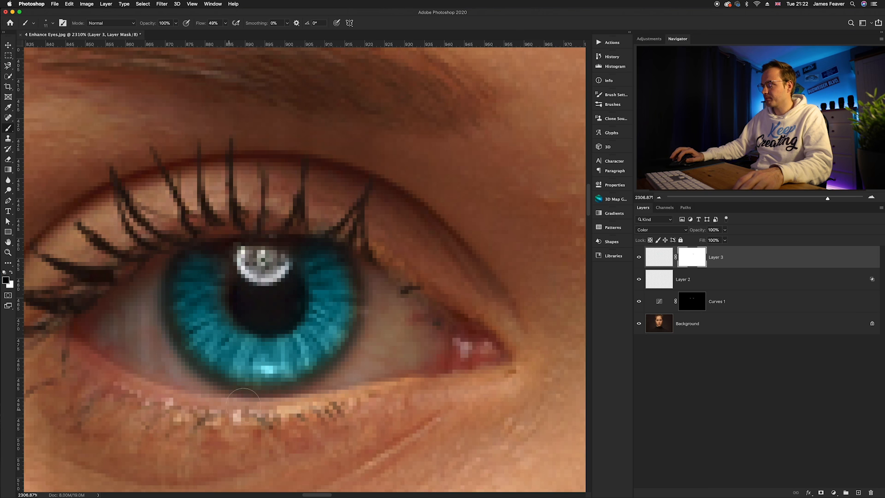
Paint light blue on Layer 3 itself over the uncoloured upper iris and catchlight of the eye on the nose's left side.
click(658, 256)
drag(211, 266, 219, 256)
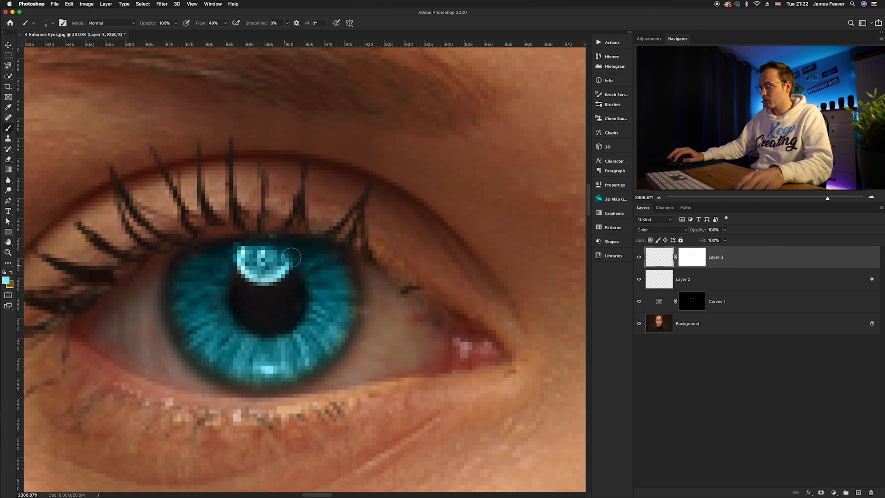
Add a Hue/Saturation adjustment layer above Layer 3 and clip it to Layer 3.
scroll(238, 261, down, 8)
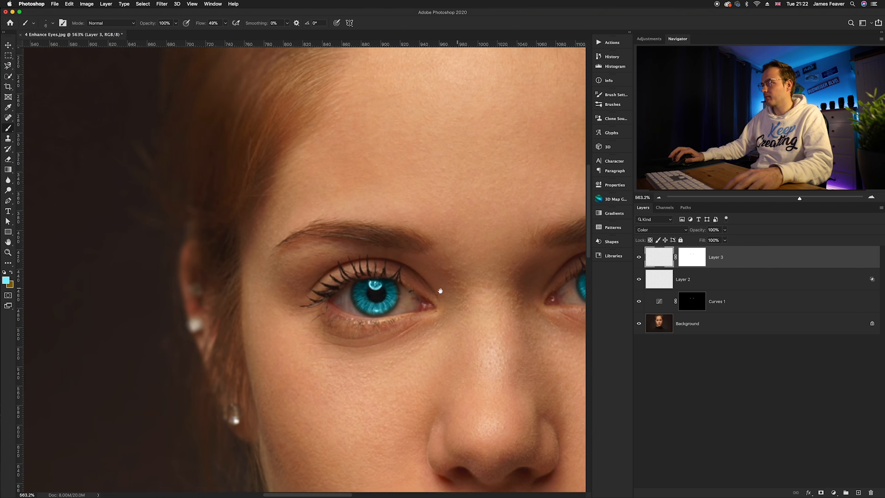
scroll(435, 293, up, 3)
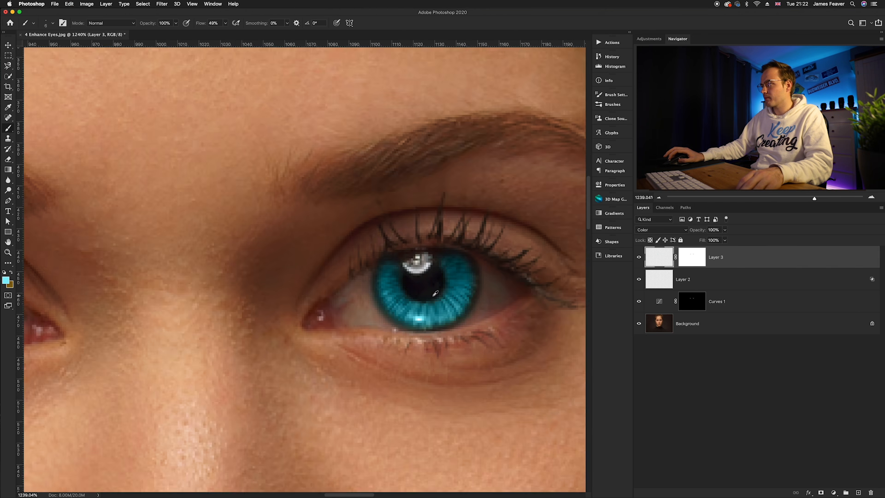
scroll(425, 287, down, 3)
scroll(351, 320, up, 1)
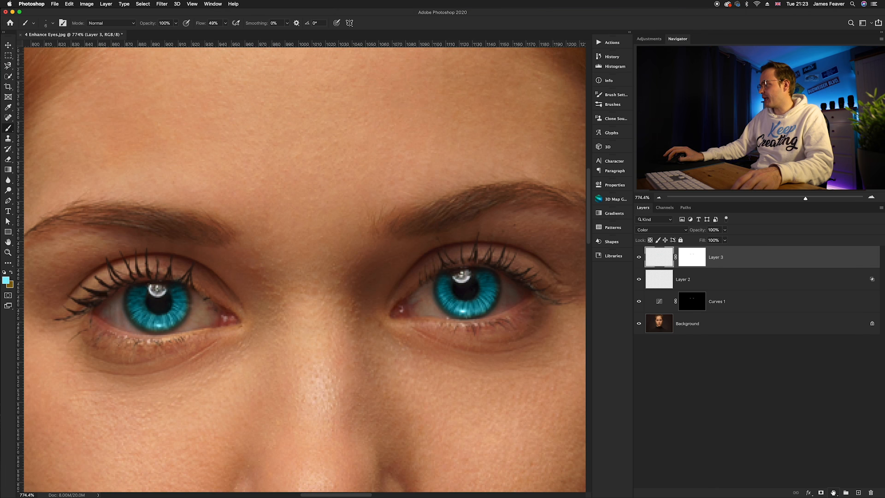
click(833, 492)
click(843, 415)
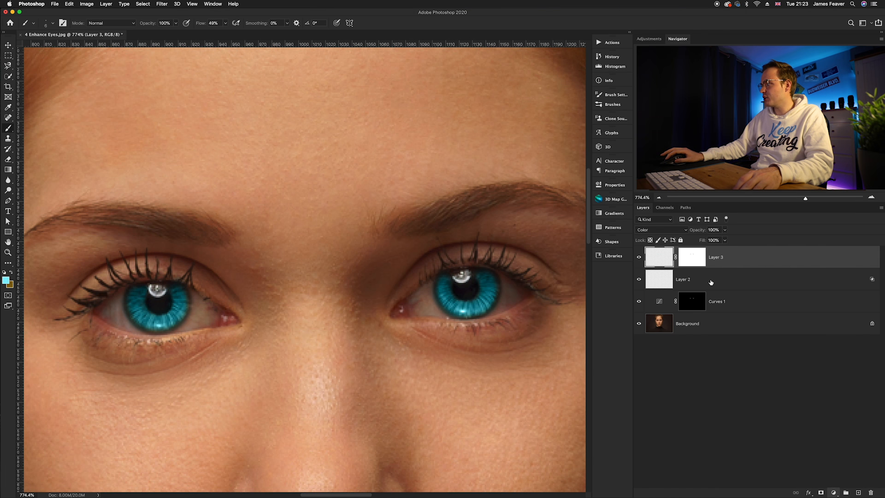
right_click(760, 259)
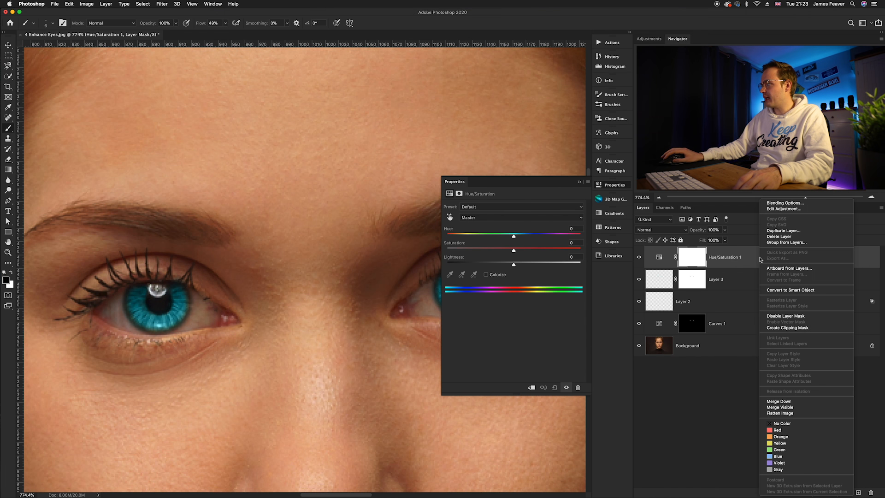
click(786, 327)
Lower the Saturation of the clipped Hue/Saturation layer to about -60 to tone down the blue irises.
click(672, 257)
drag(480, 255, 480, 255)
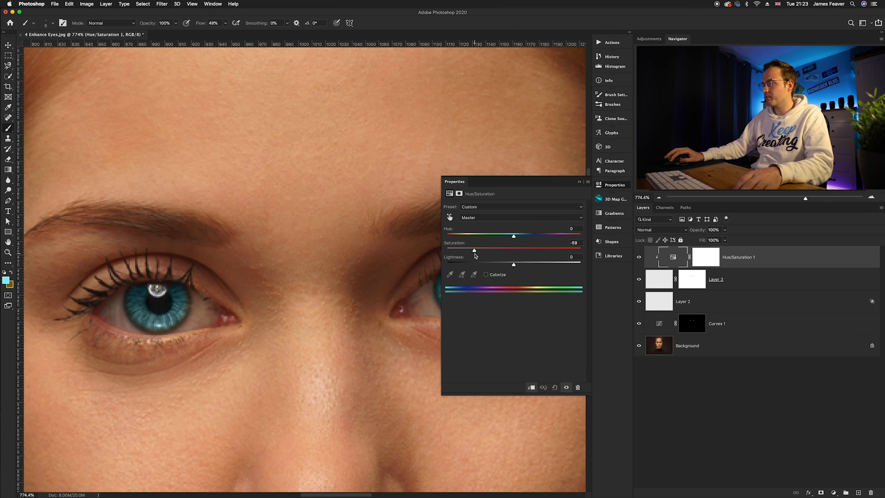
click(615, 185)
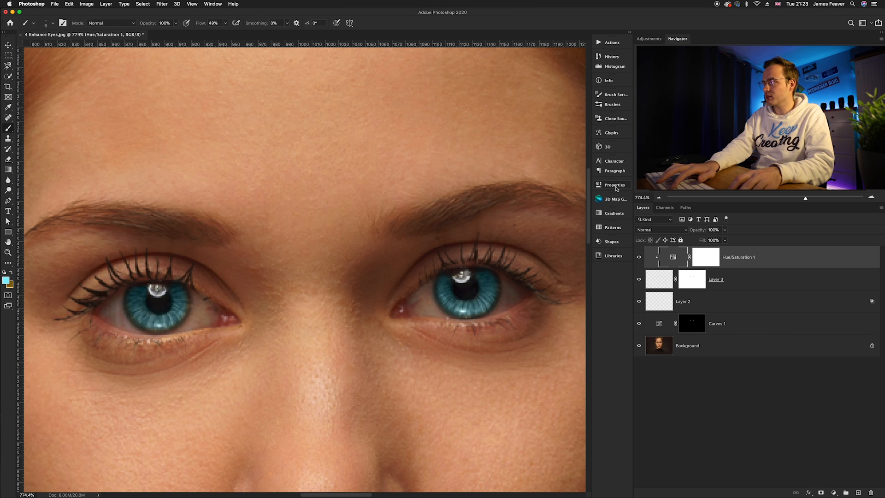
Compare the whole portrait with and without the eye layers, examining the eyes closely.
key(super+0)
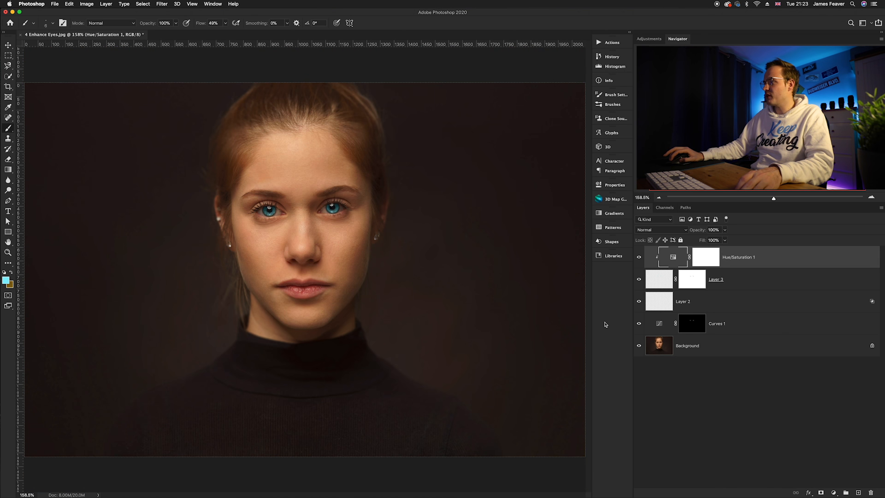
alt+click(638, 346)
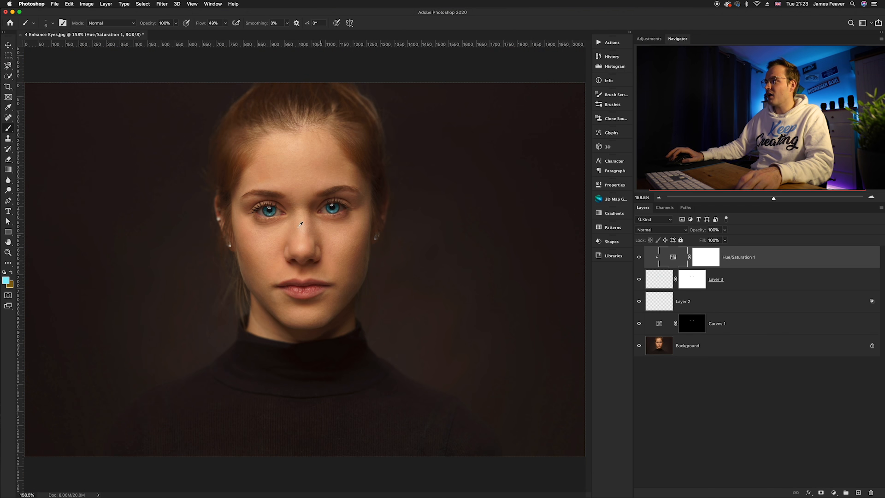
scroll(280, 210, up, 5)
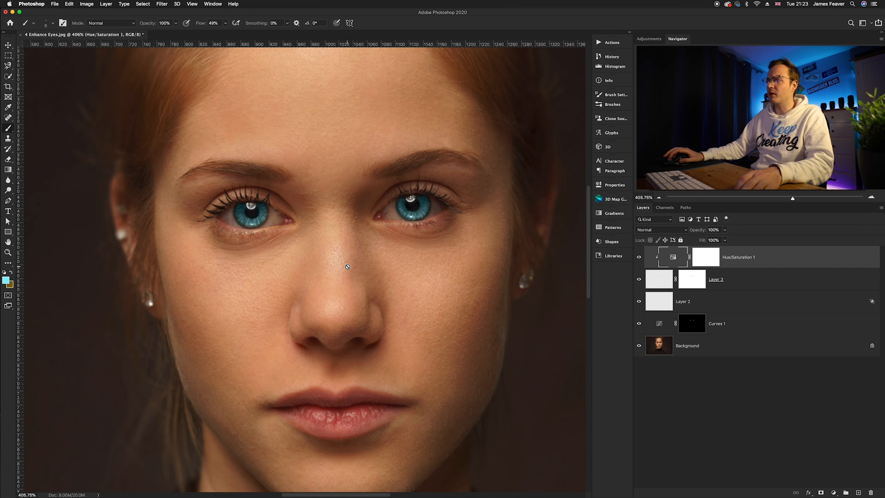
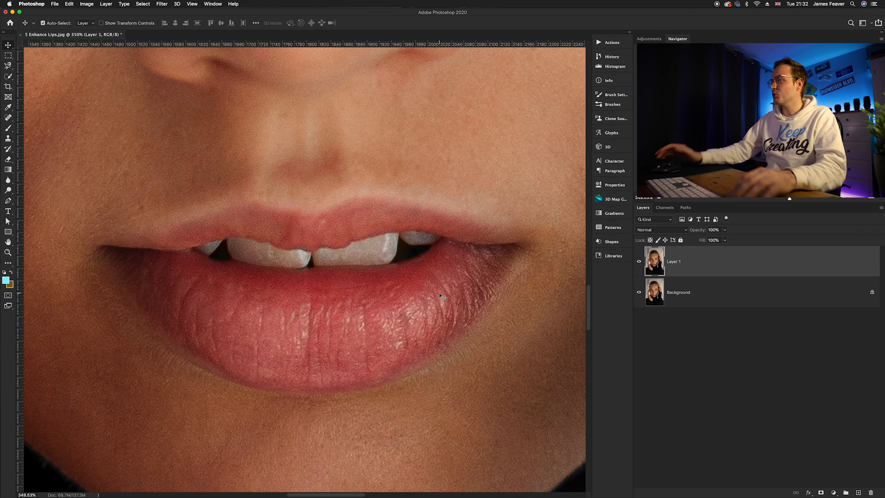
Heal the vertical cracks and creases across the lower lip on Layer 1 with the Spot Healing Brush.
scroll(438, 298, left, 2)
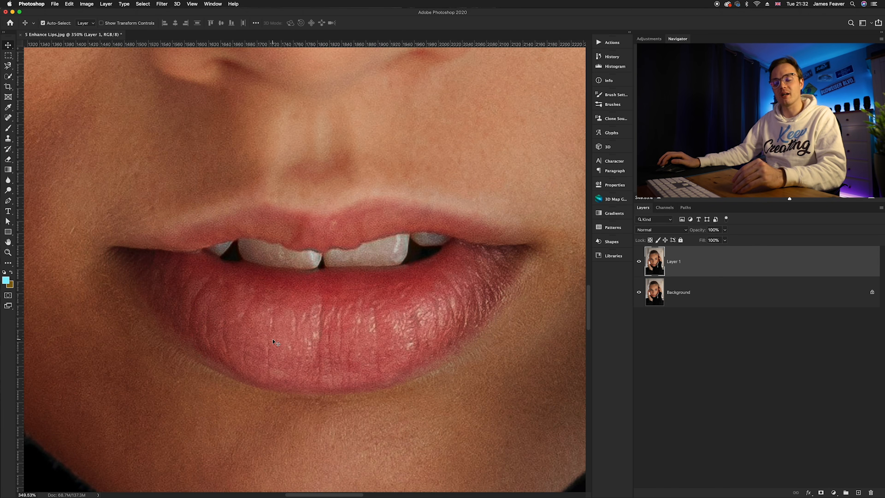
key(j)
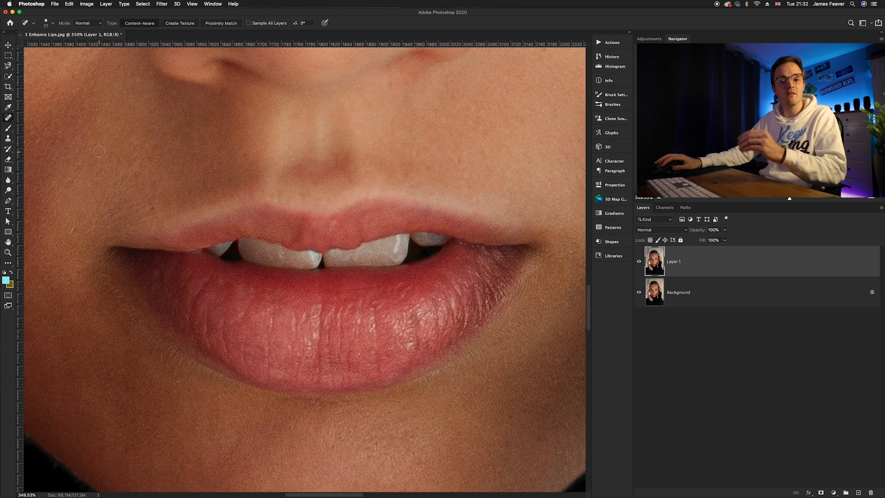
scroll(332, 261, up, 3)
drag(316, 276, 312, 410)
drag(227, 287, 228, 397)
drag(399, 289, 399, 403)
drag(459, 266, 475, 341)
mouse_move(511, 233)
mouse_down()
mouse_move(538, 279)
mouse_move(537, 339)
mouse_up()
drag(495, 279, 504, 320)
mouse_move(127, 250)
mouse_down()
mouse_move(95, 313)
mouse_move(142, 290)
mouse_move(127, 362)
mouse_up()
drag(153, 313, 156, 375)
drag(199, 317, 181, 387)
scroll(197, 310, down, 3)
scroll(237, 334, left, 3)
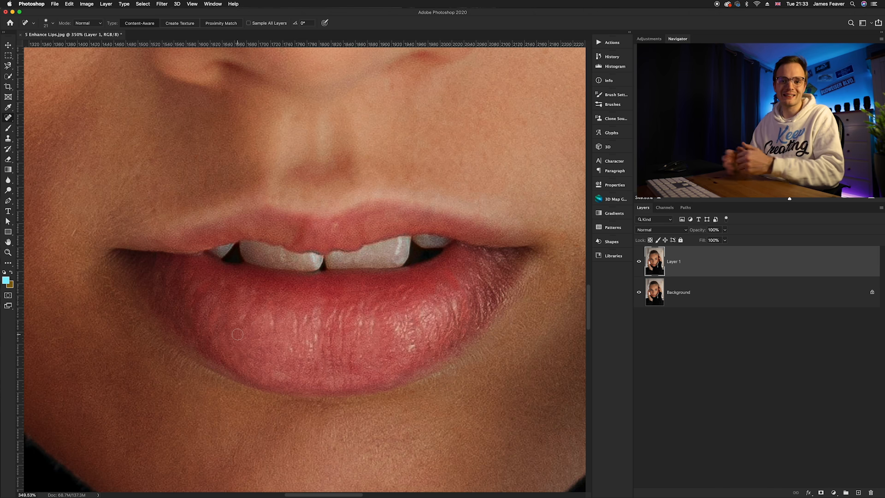
drag(255, 334, 251, 332)
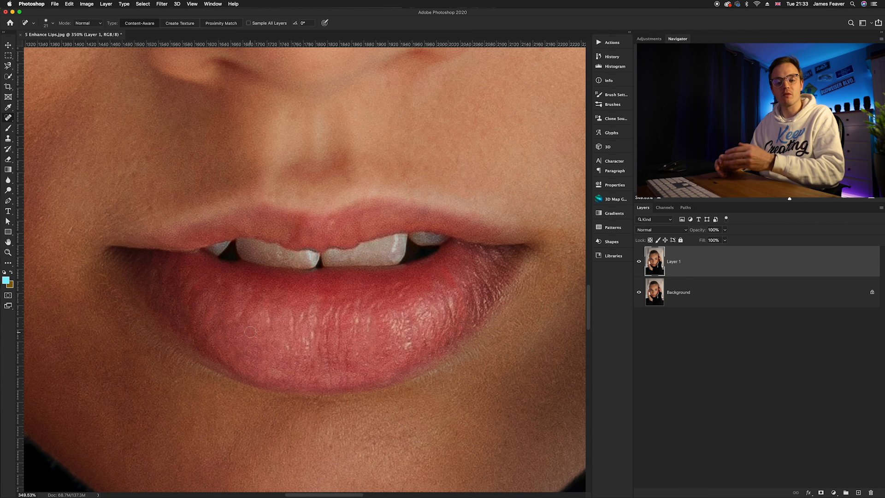
key(v)
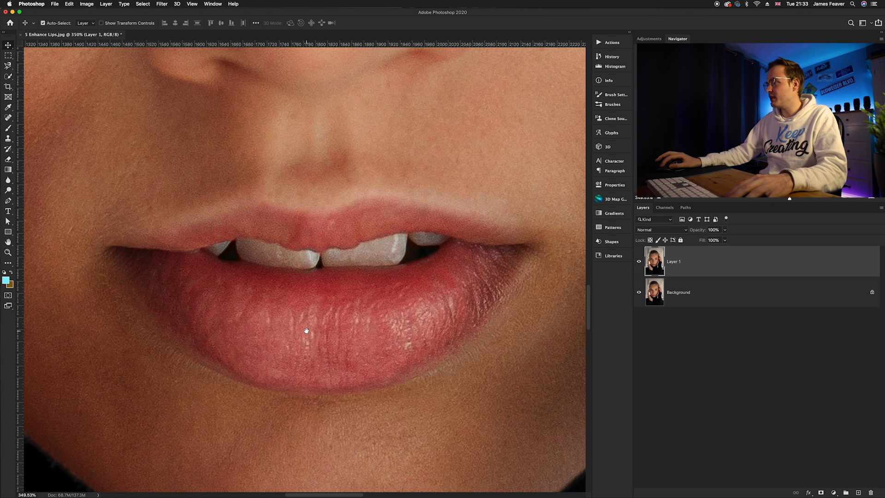
Start a Pen tool path at the lower lip's right corner and trace its bottom edge to the left corner.
drag(306, 332, 310, 327)
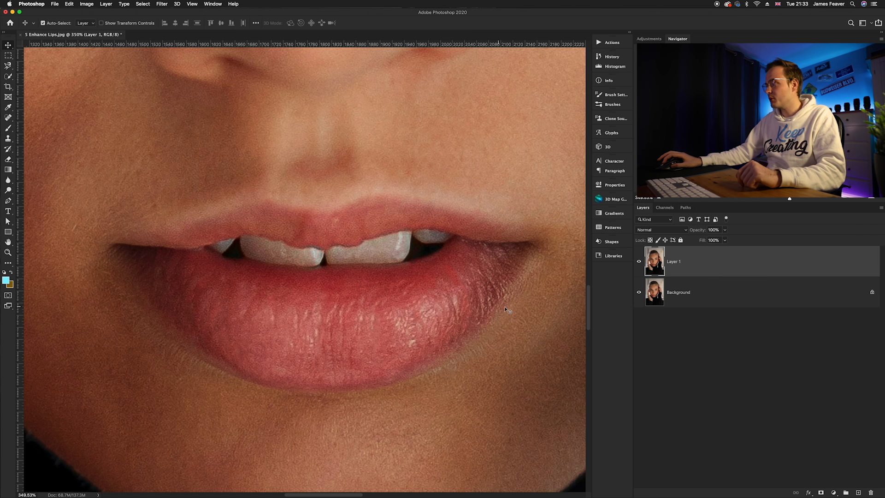
key(p)
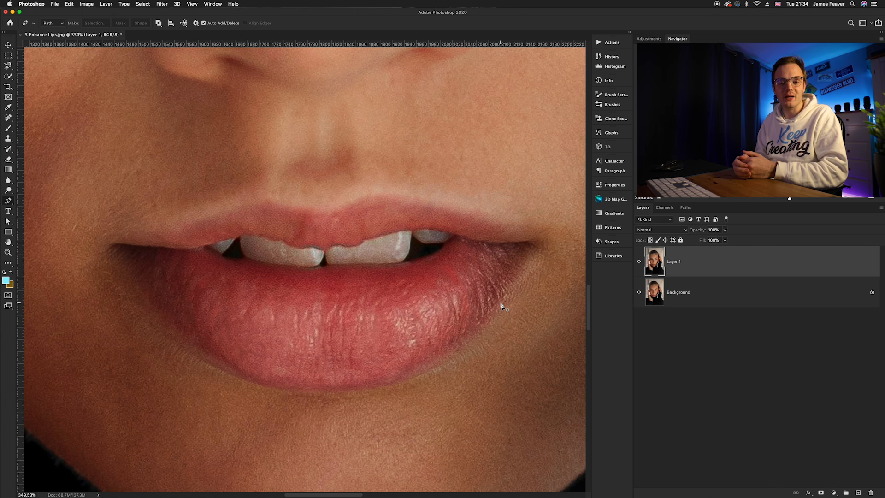
scroll(502, 306, up, 4)
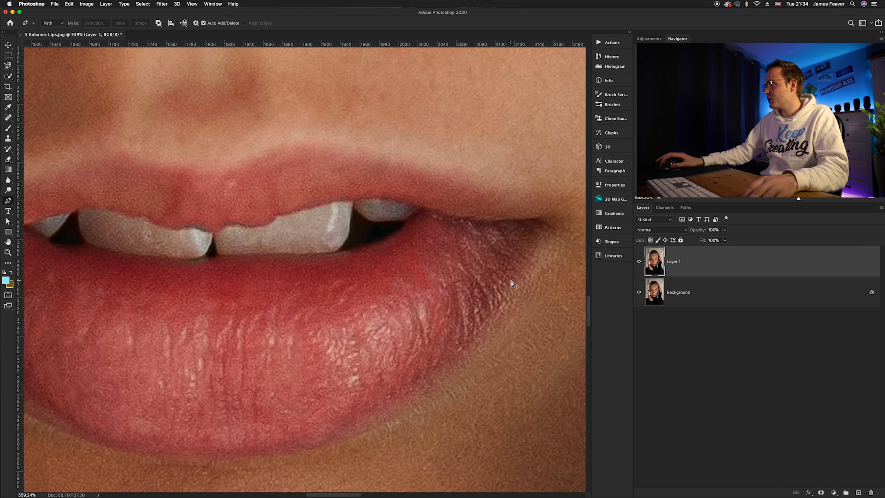
drag(509, 257, 503, 258)
click(535, 223)
drag(469, 342, 522, 307)
click(349, 378)
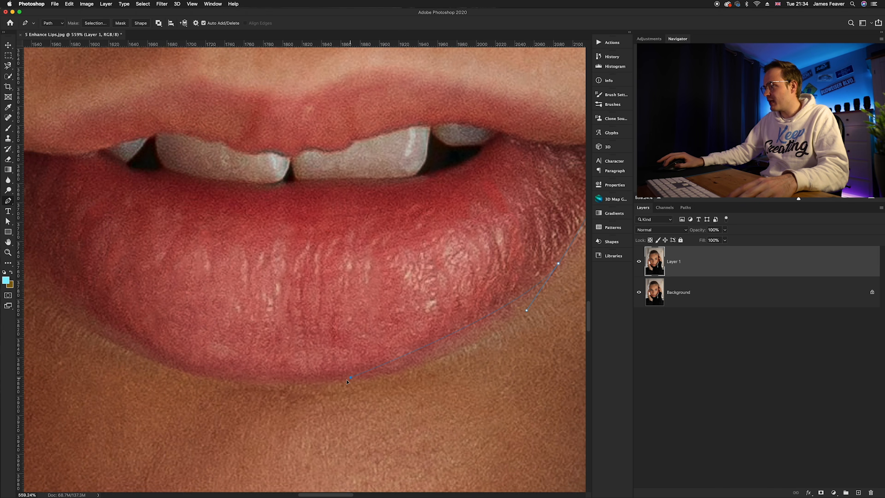
drag(262, 396, 388, 408)
drag(205, 327, 140, 272)
drag(93, 166, 167, 270)
click(156, 261)
Continue the path from the lip's left corner along the lower lip's upper edge beneath the teeth.
scroll(215, 270, up, 3)
click(250, 269)
click(289, 270)
drag(329, 270, 342, 267)
click(362, 263)
drag(420, 272, 224, 291)
click(295, 301)
click(320, 306)
Trace the remaining upper edge of the lower lip past the teeth and close the path at the right corner.
drag(445, 306, 208, 301)
click(509, 304)
drag(361, 292, 367, 250)
click(457, 230)
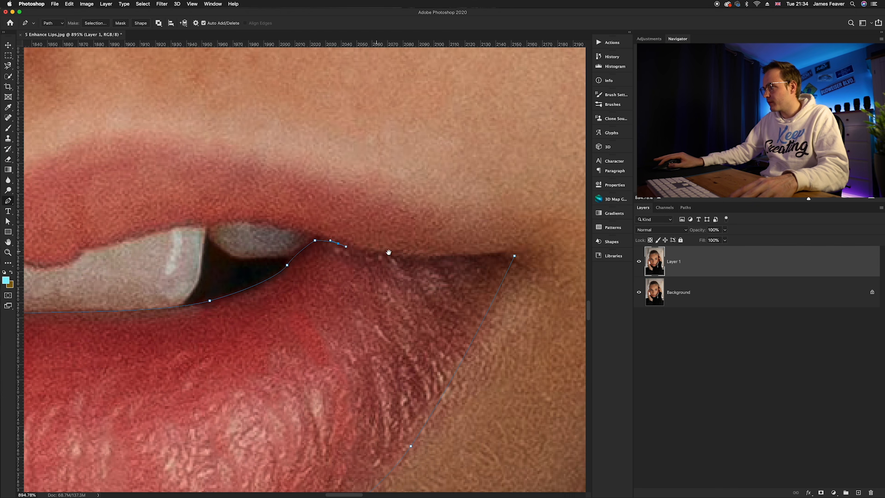
drag(445, 258, 478, 258)
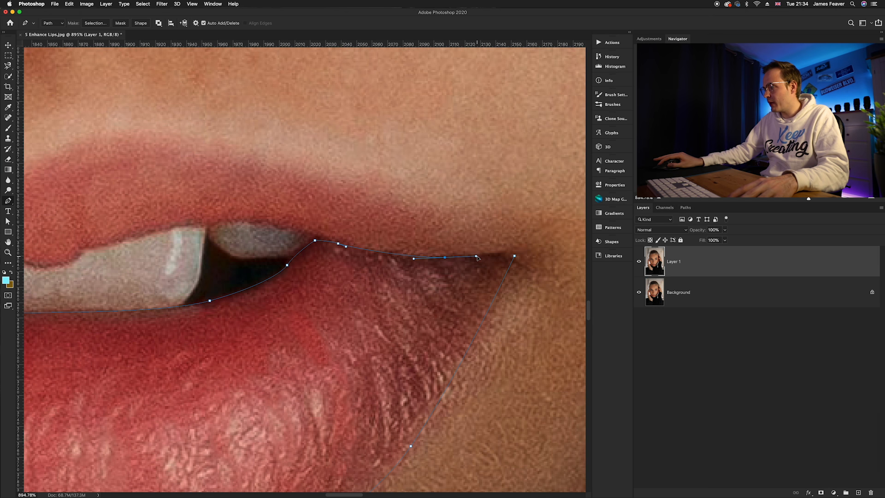
click(514, 256)
scroll(208, 296, down, 6)
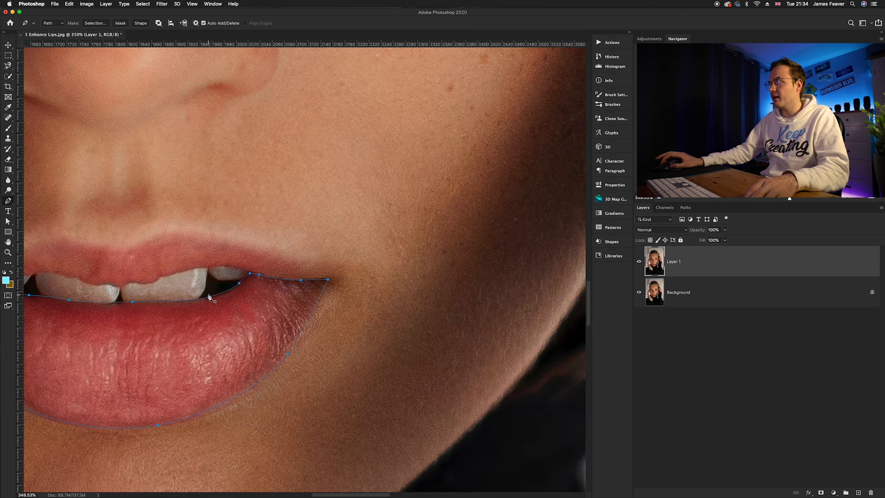
drag(209, 295, 300, 320)
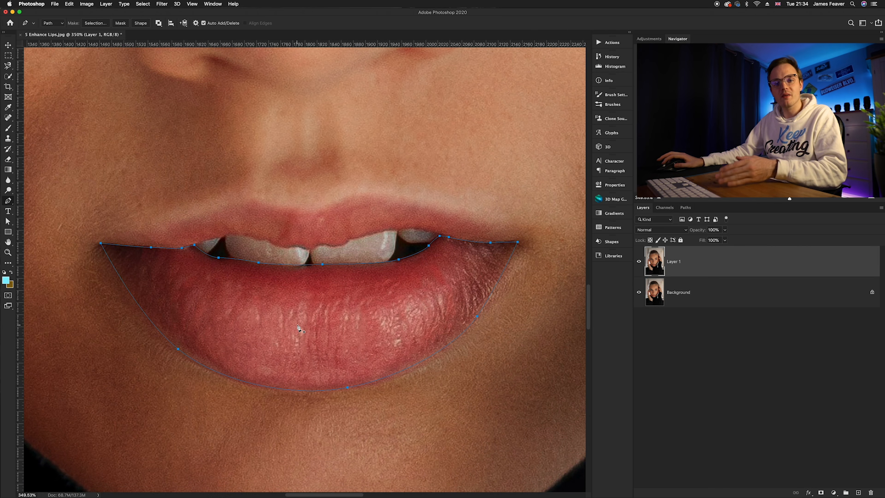
Save the lower lip's work path as Path 1.
click(684, 208)
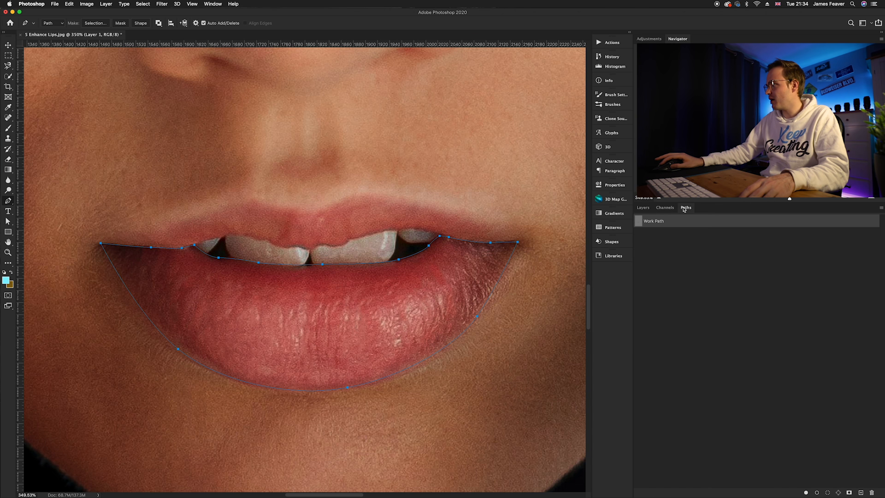
double_click(639, 222)
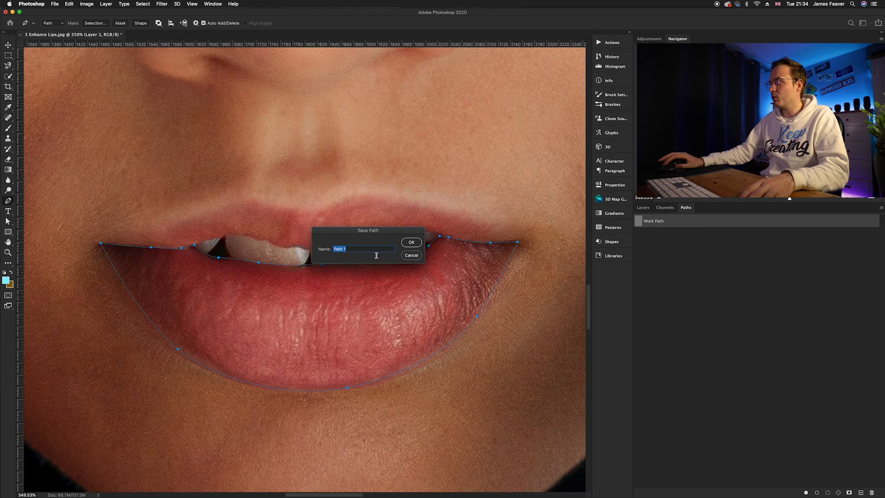
click(411, 243)
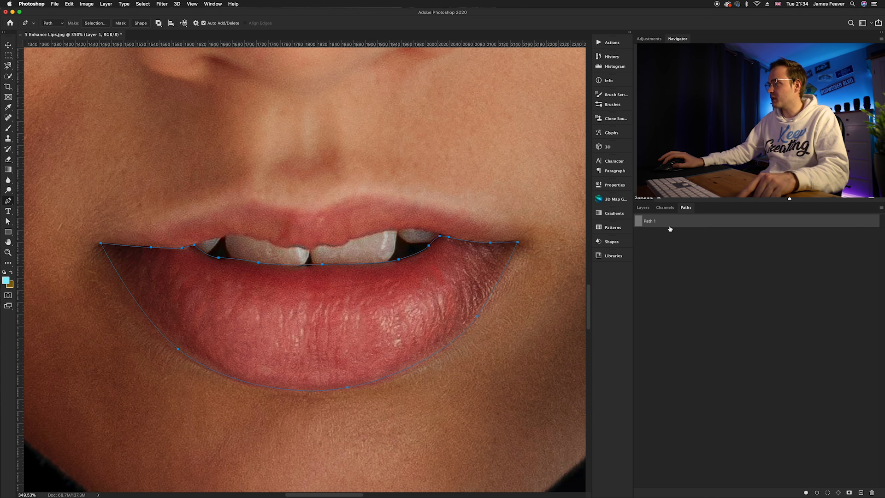
Load Path 1 as a selection and feather it by 3 pixels.
super+click(640, 223)
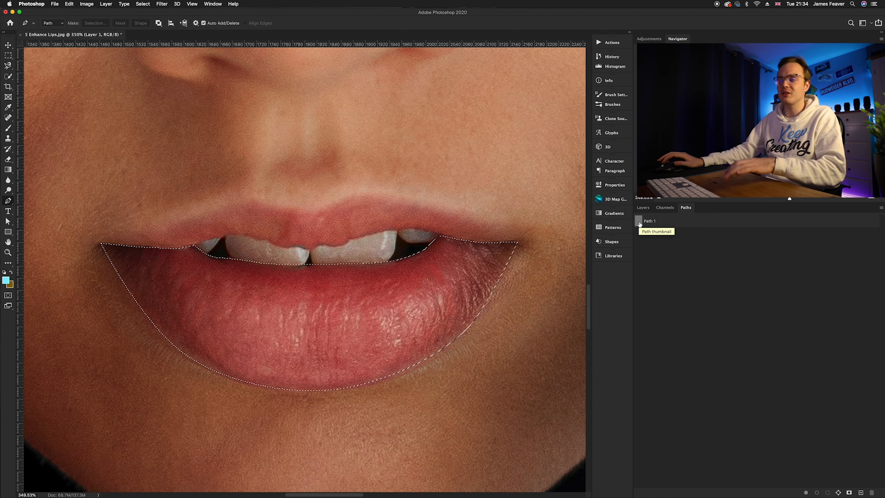
click(642, 209)
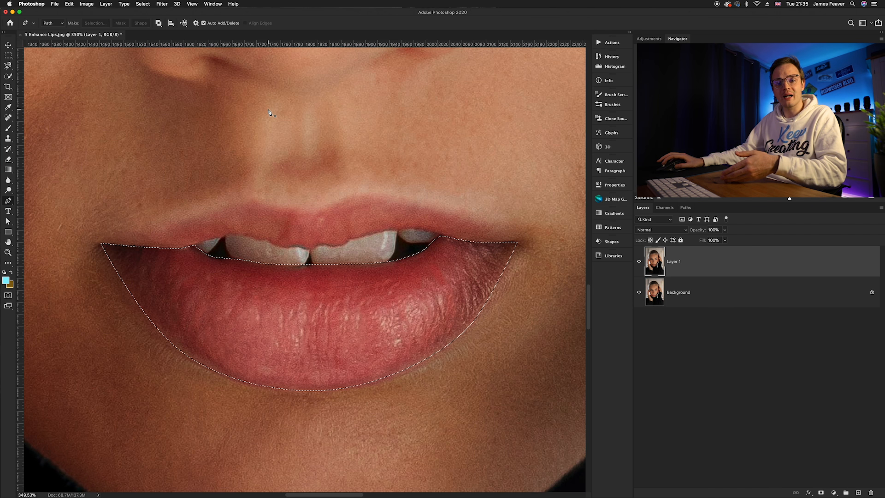
click(143, 5)
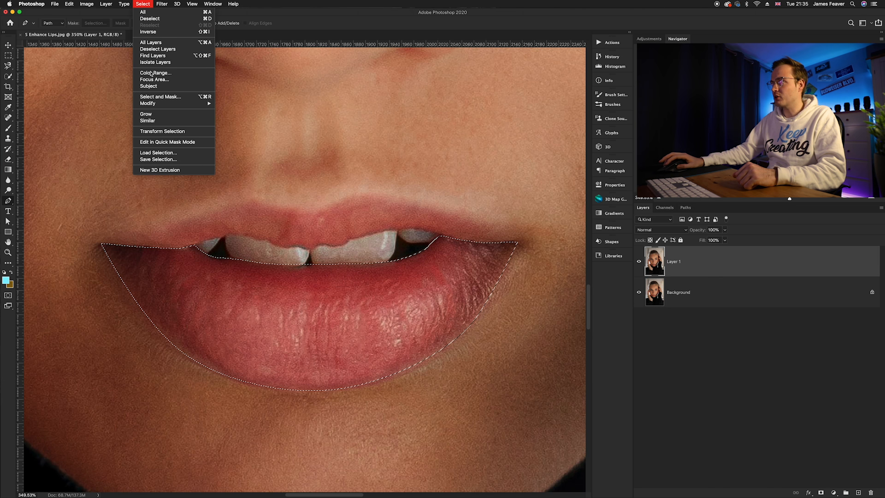
mouse_move(185, 103)
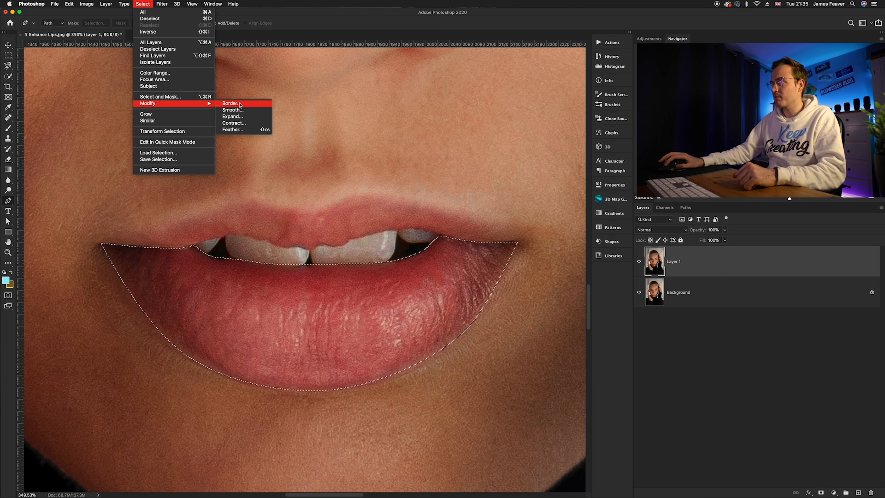
click(253, 131)
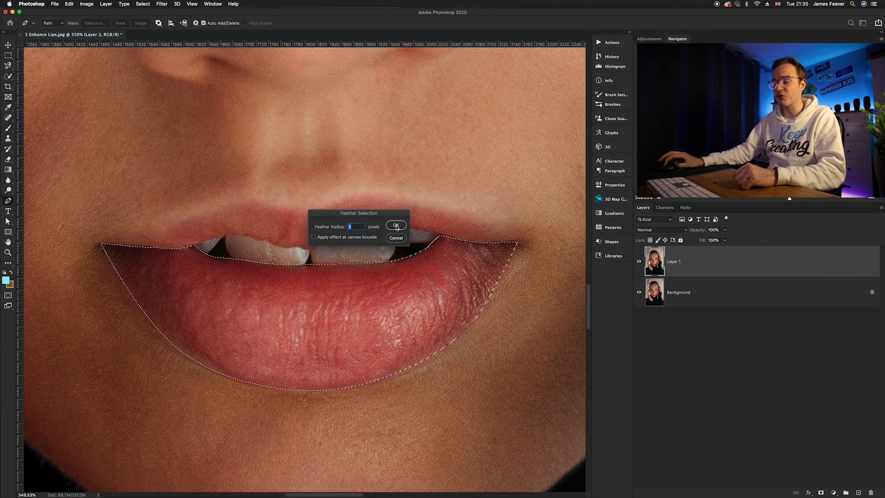
click(396, 226)
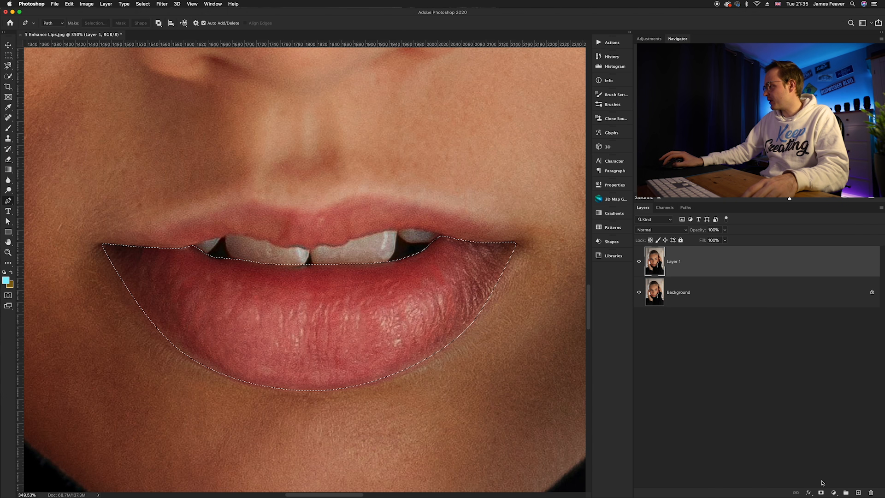
Add a Solid Color fill layer in dark red 780000, masked to the feathered lower lip selection.
click(834, 492)
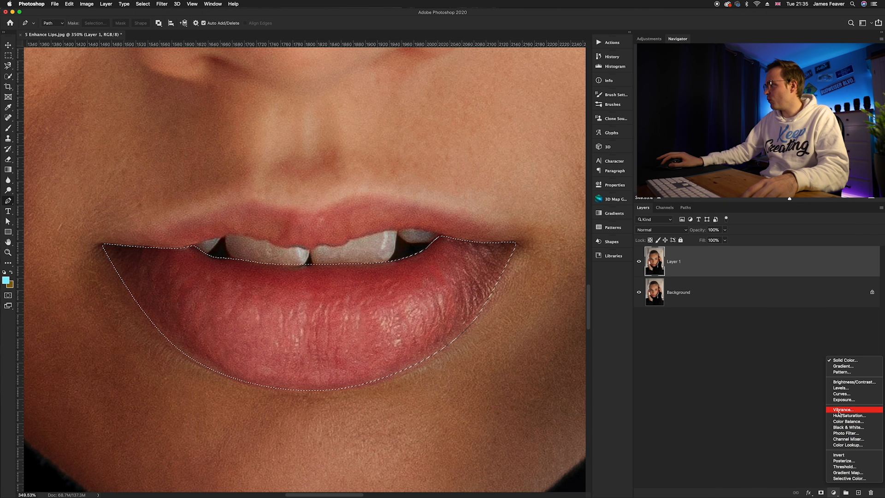
click(840, 360)
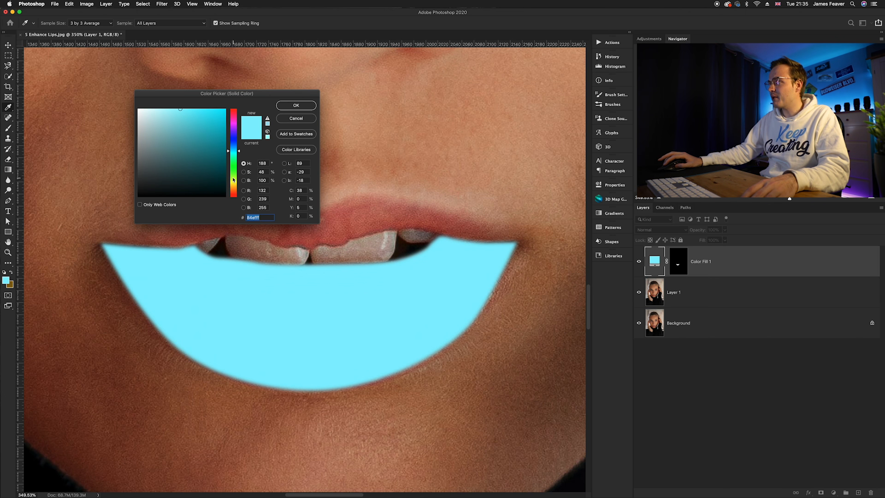
drag(234, 163, 238, 203)
drag(194, 113, 225, 126)
drag(250, 154, 254, 156)
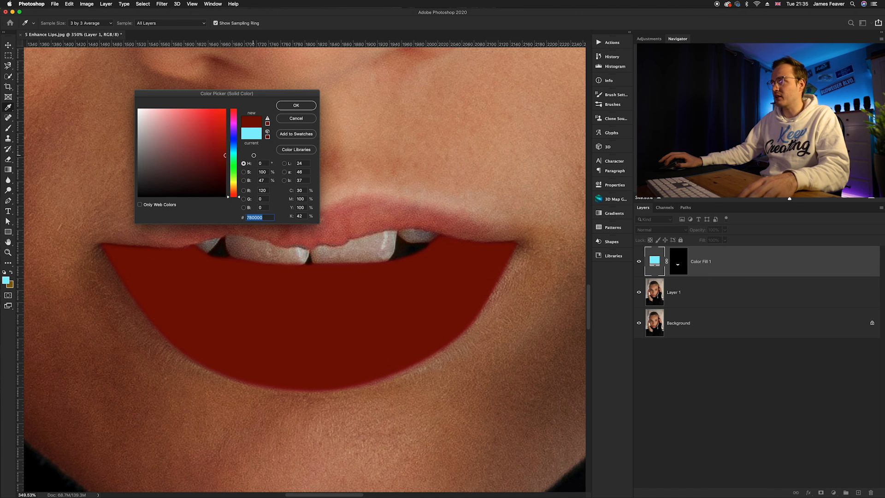
click(296, 106)
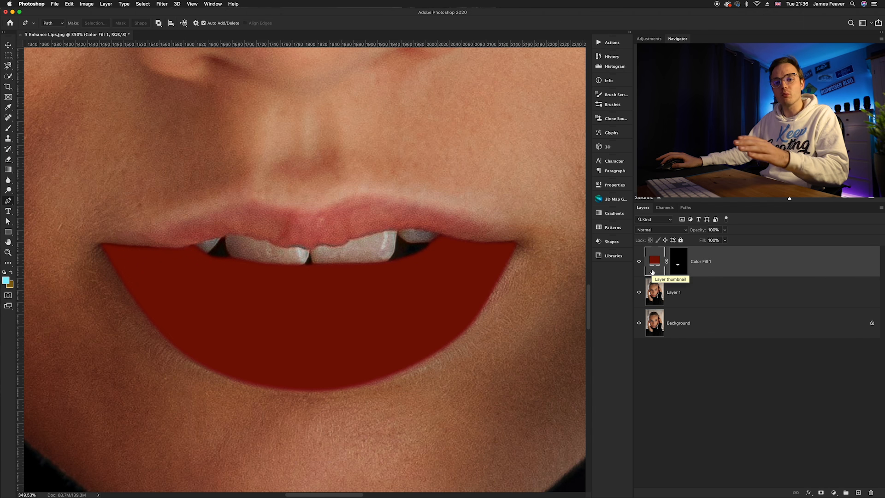
Set the dark red fill layer's blend mode to Multiply.
click(655, 230)
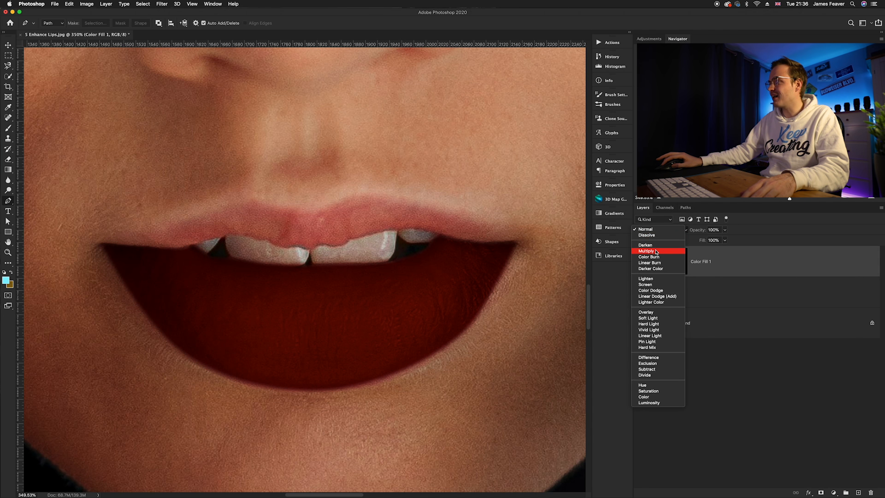
click(656, 252)
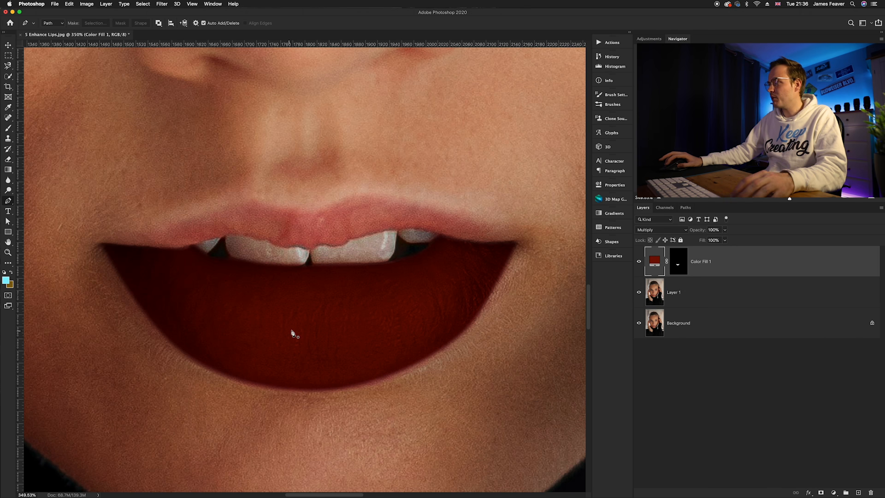
drag(289, 322, 284, 317)
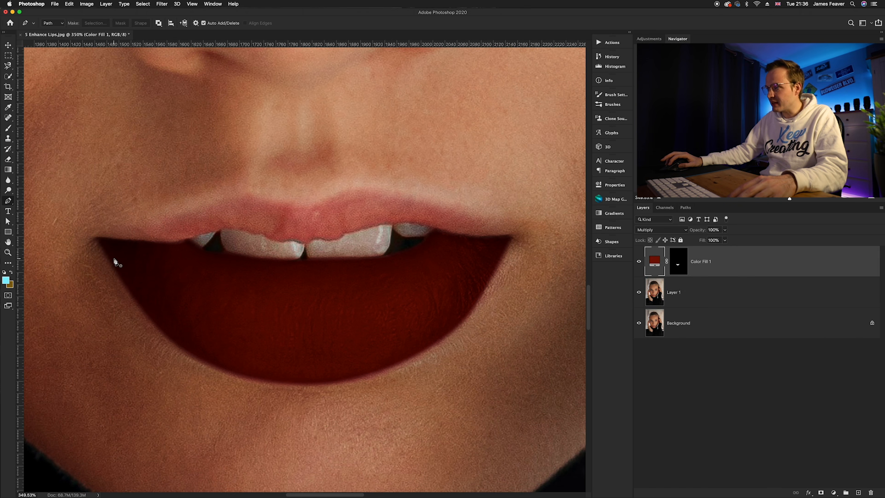
key(v)
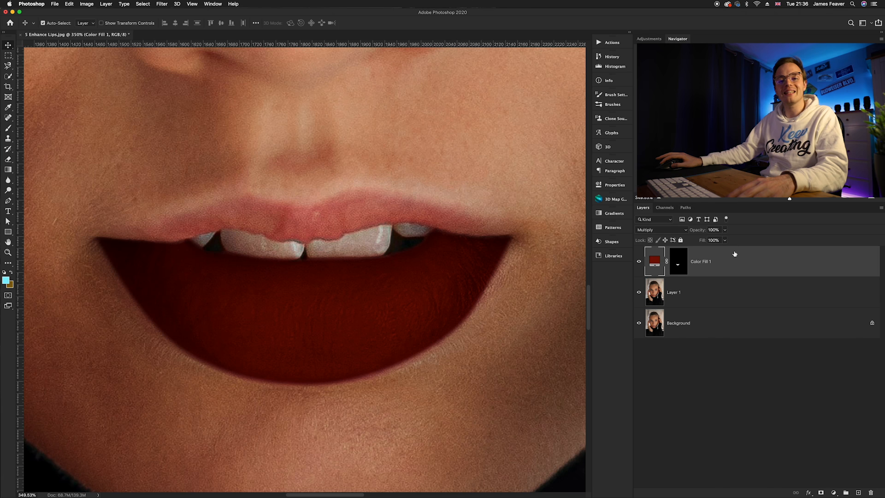
Blend the dark red fill into the lip texture by splitting its Underlying Layer highlight limit to 40 / 143 in Blend If.
double_click(762, 271)
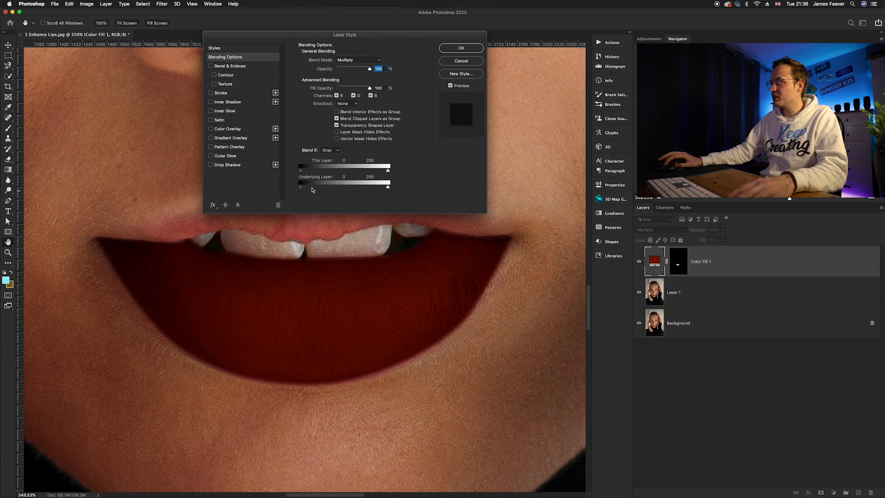
drag(341, 35, 328, 41)
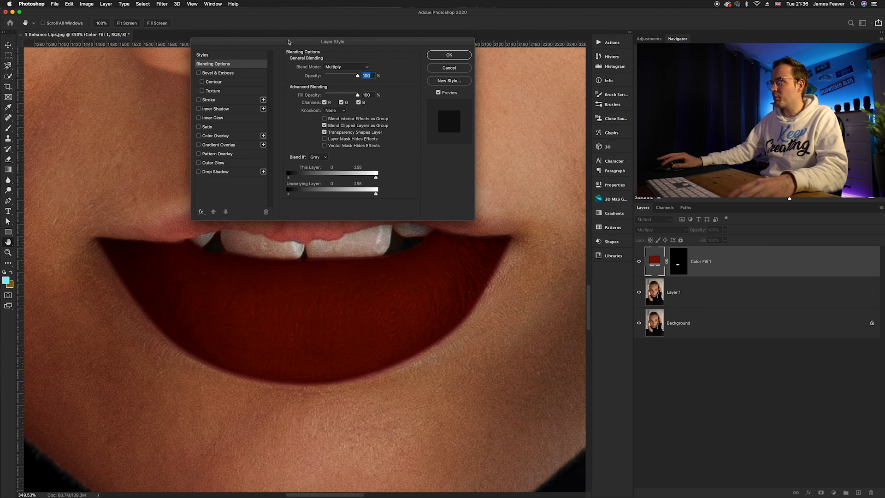
drag(376, 195, 384, 197)
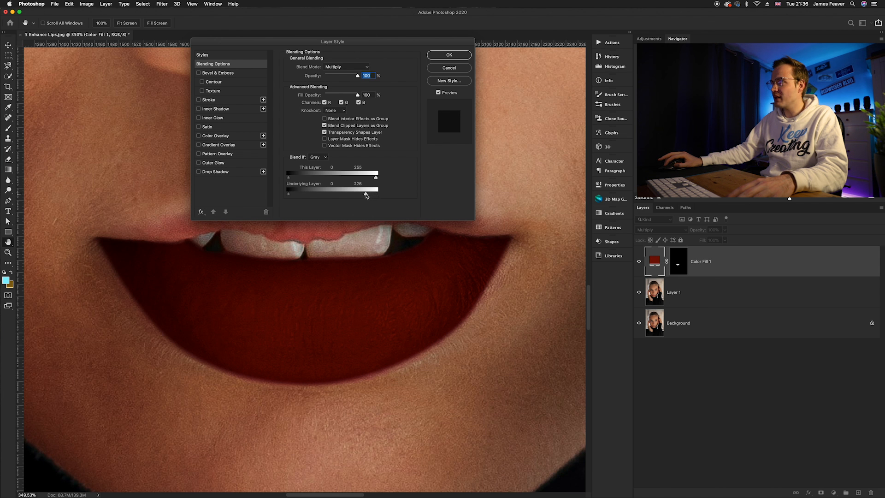
drag(360, 196, 353, 196)
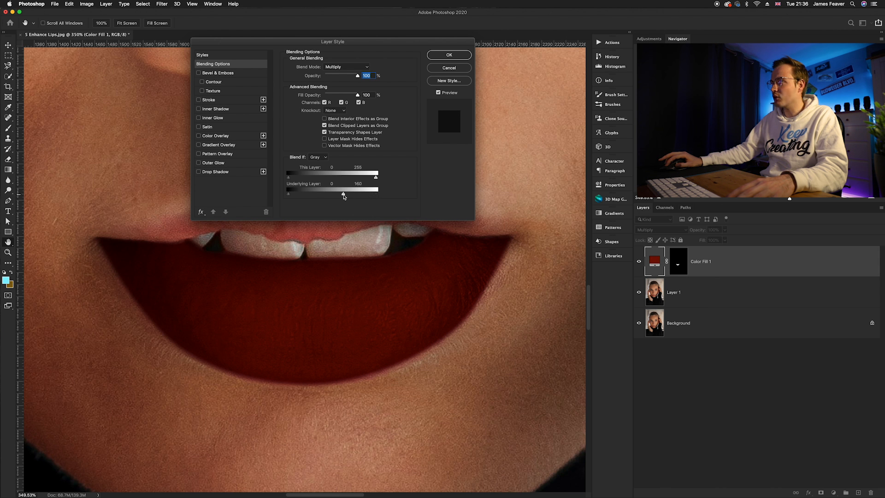
mouse_move(333, 197)
mouse_down()
mouse_move(303, 200)
mouse_move(326, 196)
mouse_up()
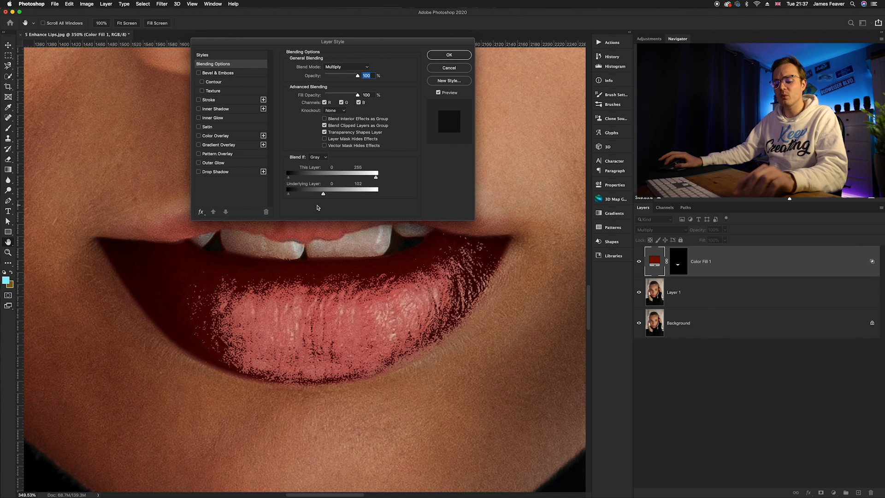
key(alt)
mouse_move(323, 194)
mouse_down()
mouse_move(348, 196)
mouse_move(340, 195)
mouse_up()
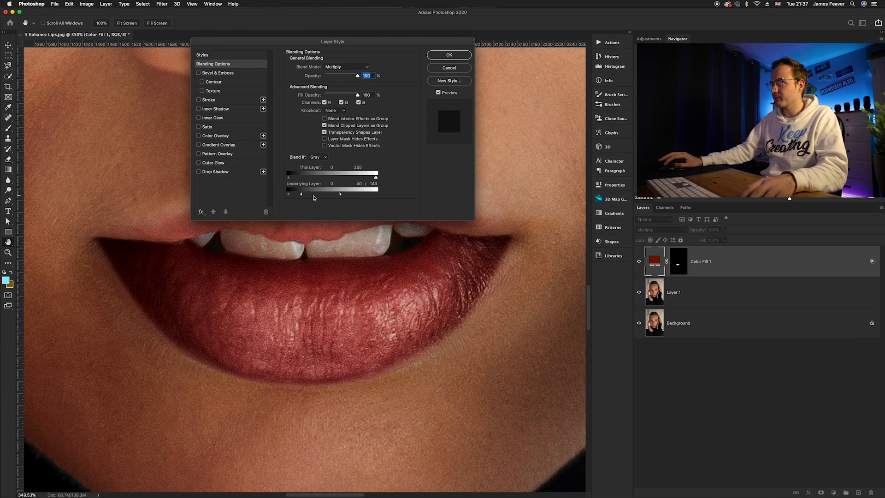
drag(340, 195, 338, 195)
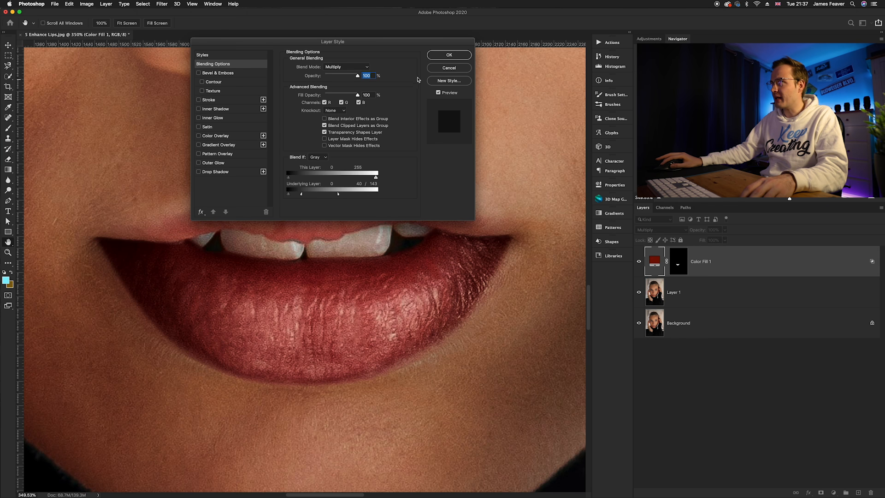
click(445, 54)
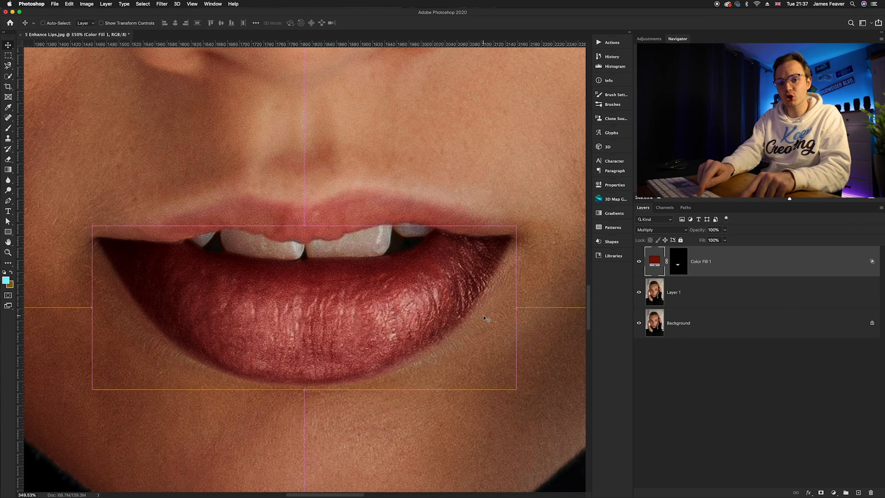
Duplicate the dark red lip fill layer and change the copy's color to light red ff5b5b.
key(super+j)
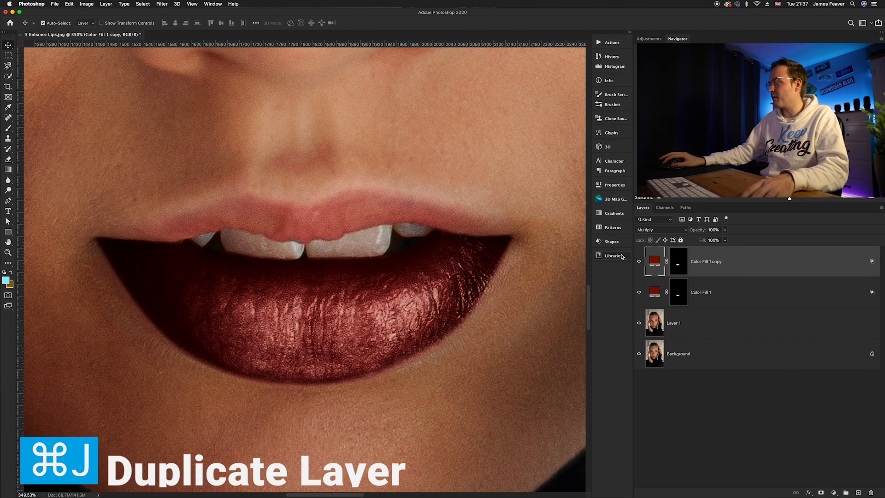
double_click(652, 263)
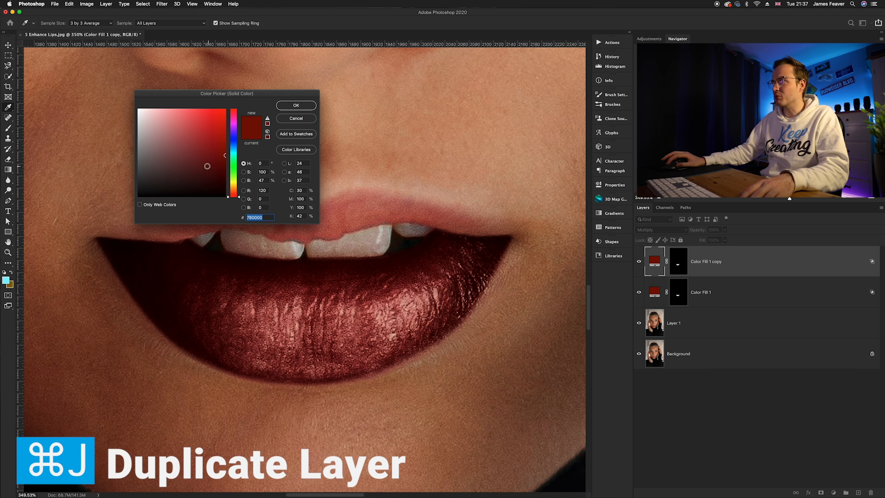
click(225, 110)
drag(220, 114, 195, 94)
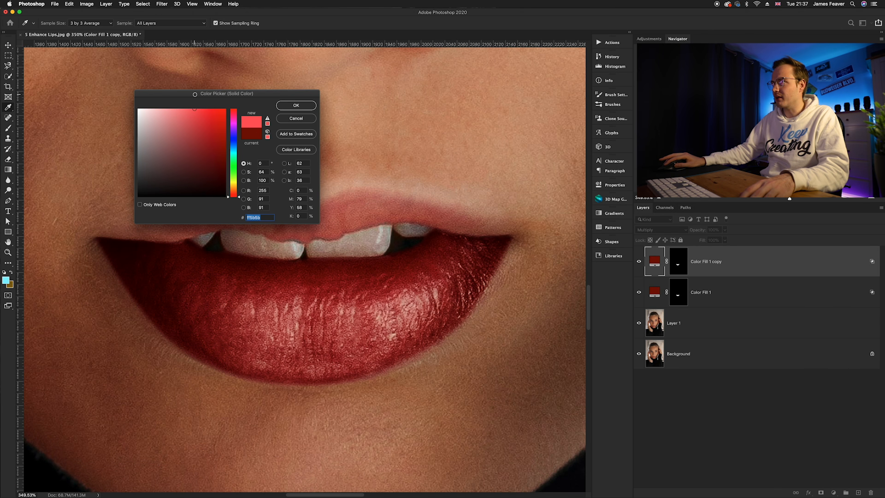
click(283, 108)
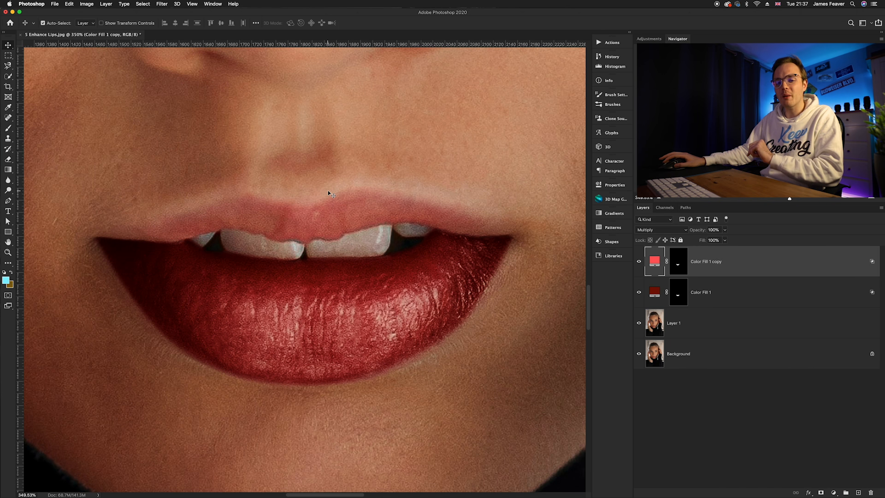
Set the duplicated fill layer's blend mode to Screen and return its Underlying Layer highlight limit to 255.
click(646, 230)
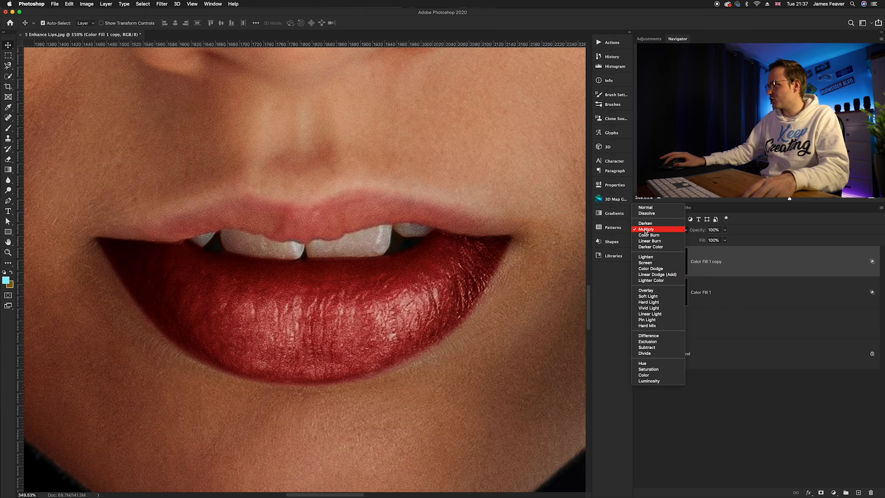
click(645, 262)
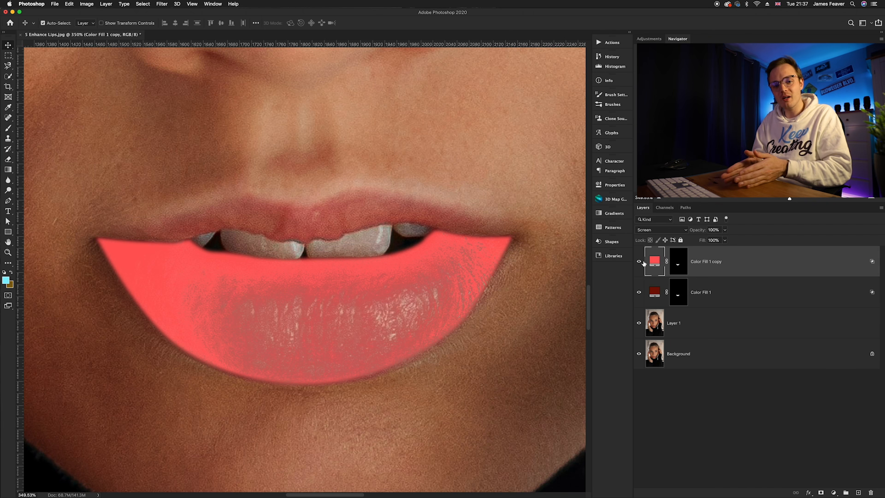
double_click(758, 264)
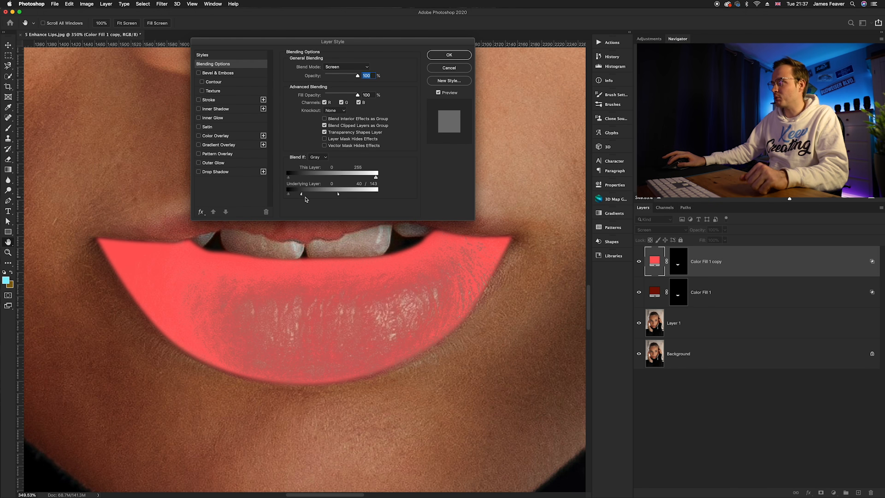
drag(302, 196, 383, 195)
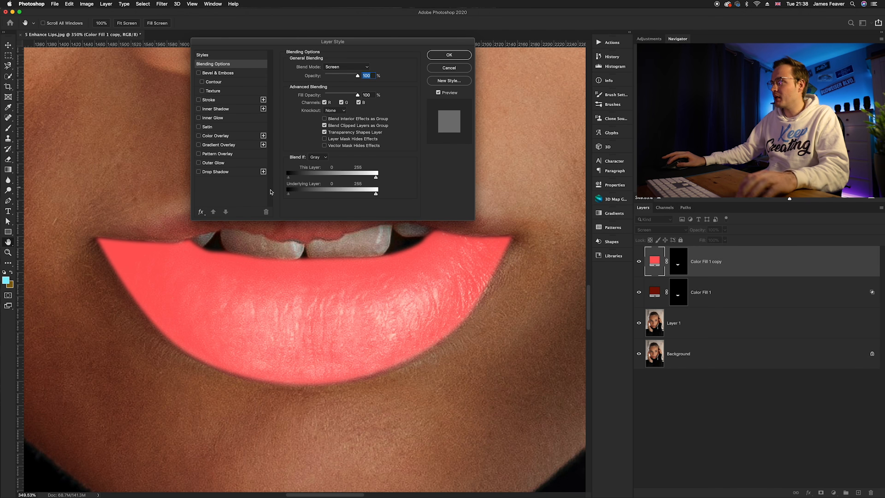
Restrict the Screen fill to the lip's highlights by splitting its Underlying Layer shadow limit to 88 / 207.
drag(300, 196, 318, 198)
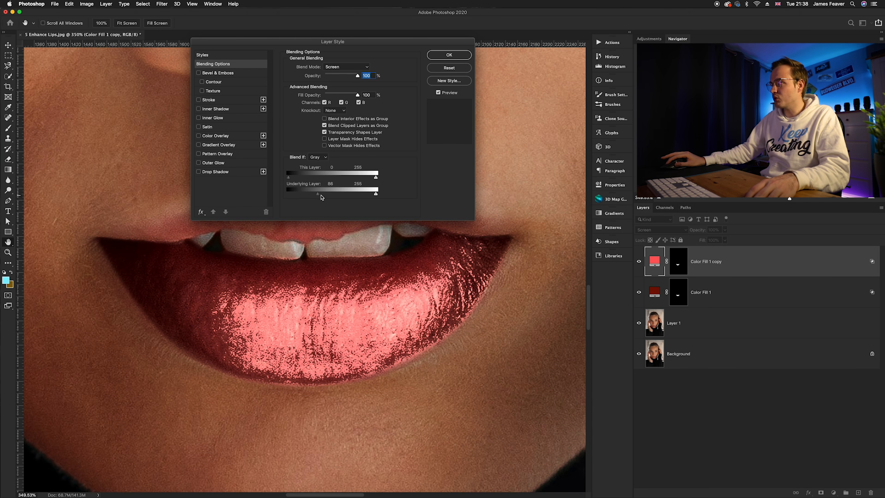
drag(323, 198, 353, 197)
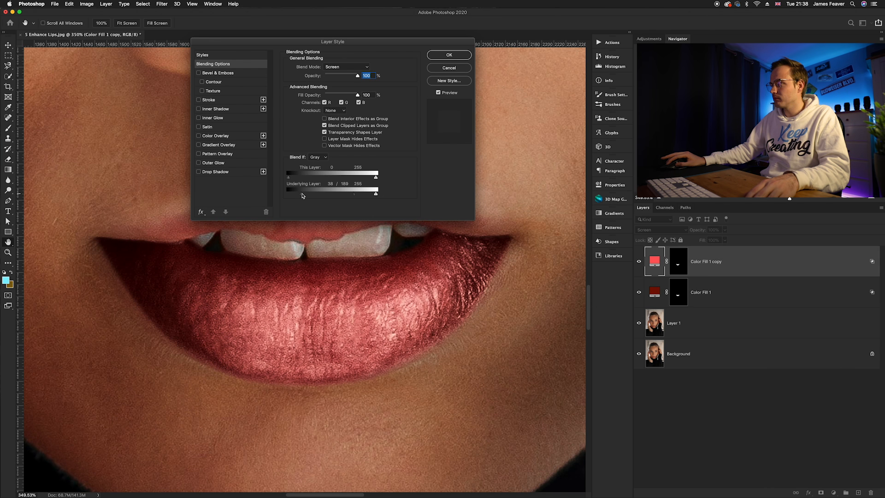
drag(302, 196, 330, 198)
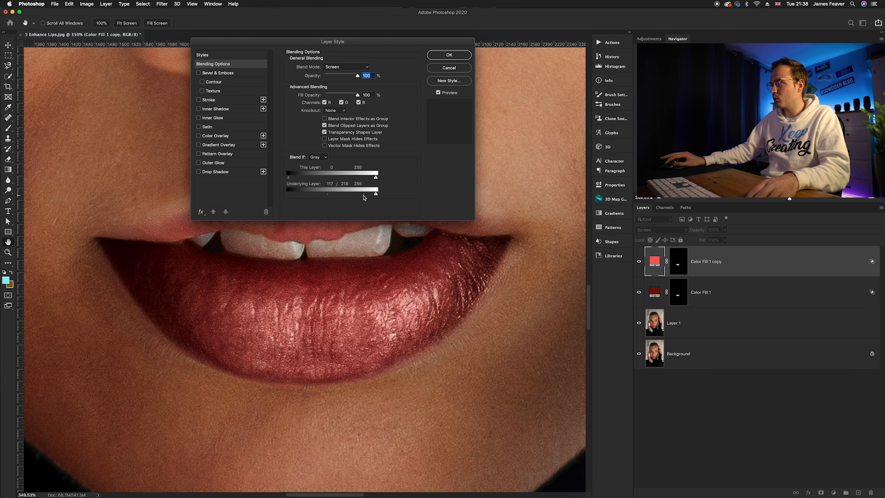
drag(312, 196, 319, 197)
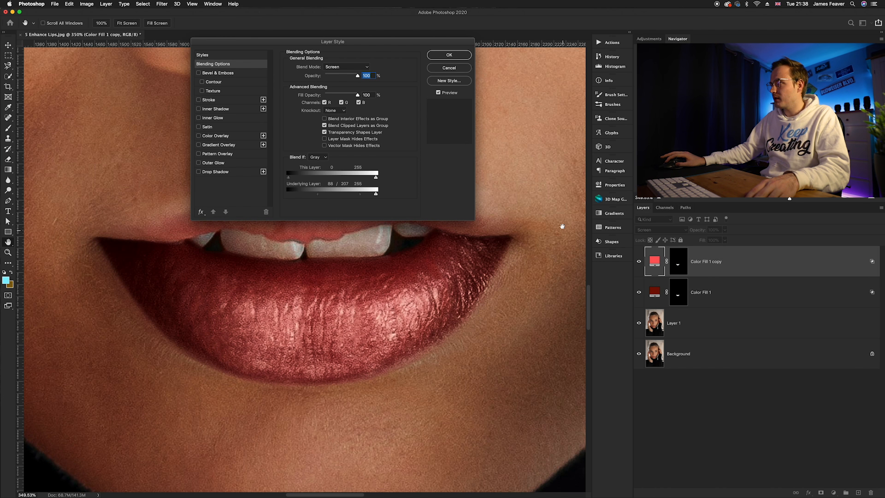
click(449, 57)
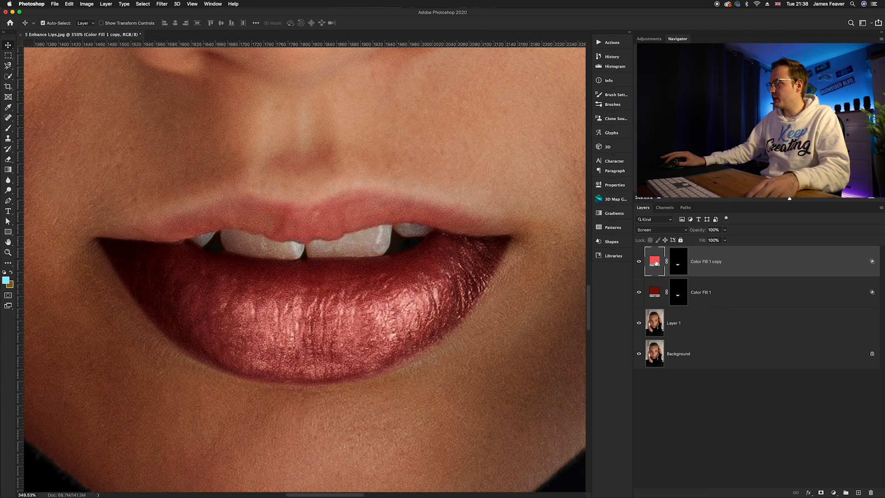
Change the Screen fill layer's color to pure red ff0000.
double_click(655, 262)
click(225, 111)
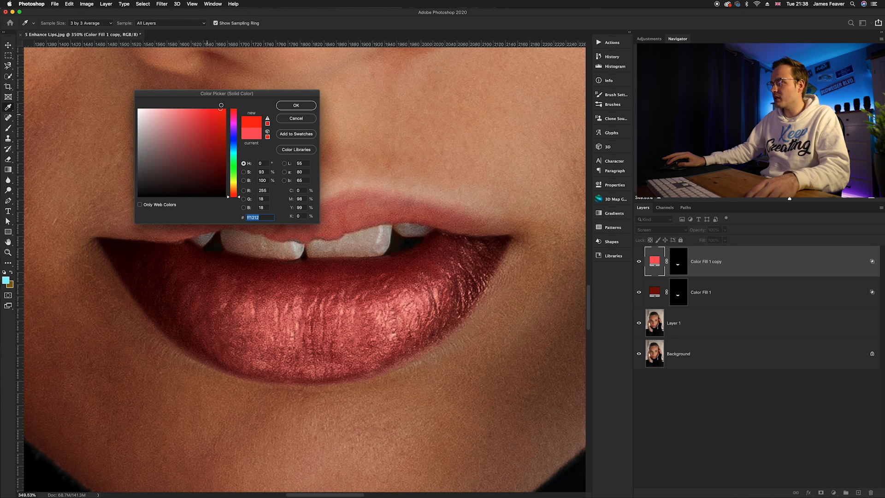
mouse_move(252, 114)
mouse_down()
mouse_move(255, 138)
mouse_move(198, 142)
mouse_move(273, 87)
mouse_up()
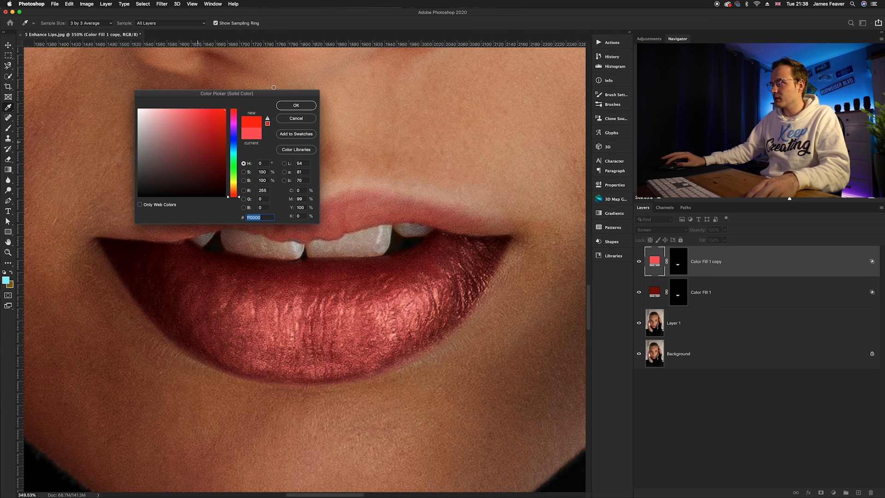
click(294, 106)
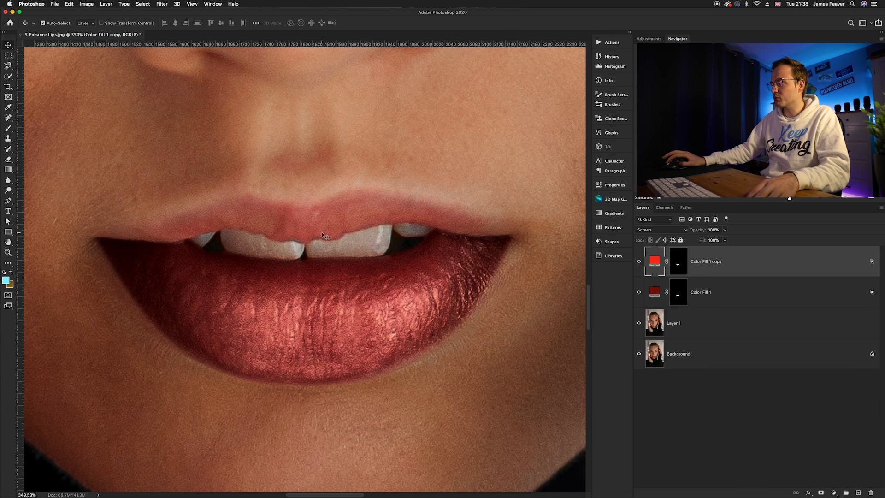
Change the dark red Multiply fill layer's Underlying Layer highlight split to 40 / 210 in its blending options.
key(super+0)
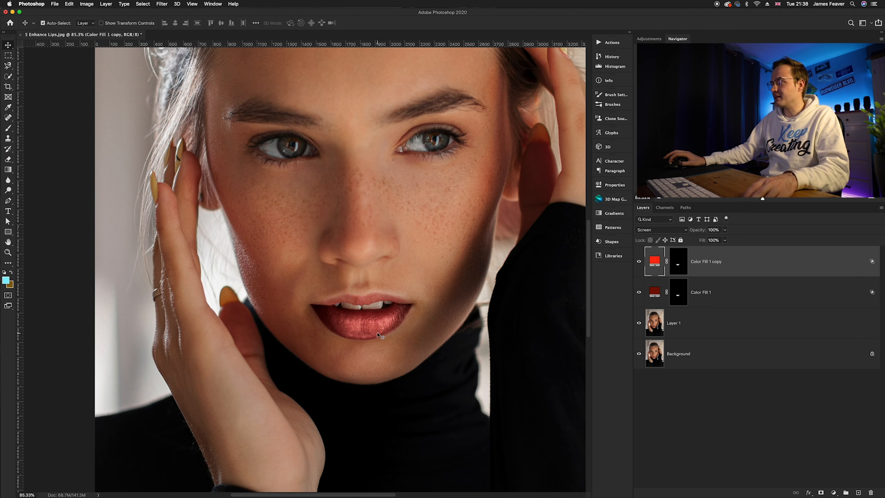
scroll(350, 294, up, 6)
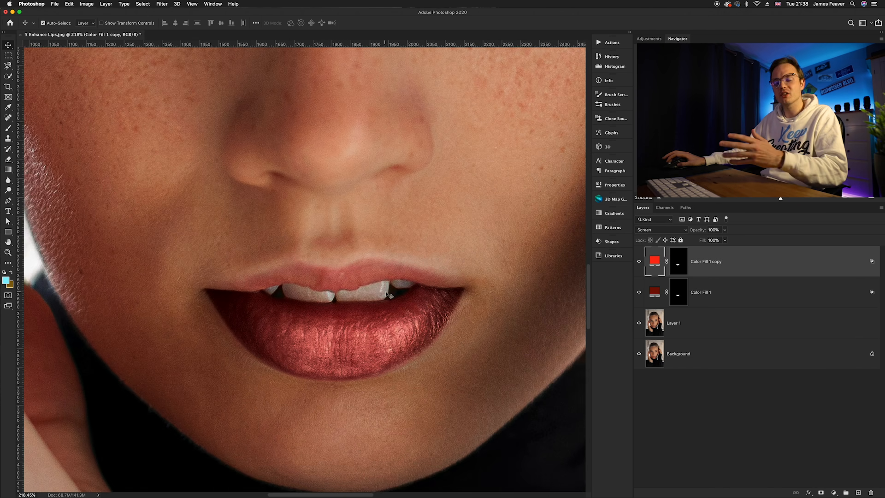
click(722, 297)
double_click(723, 297)
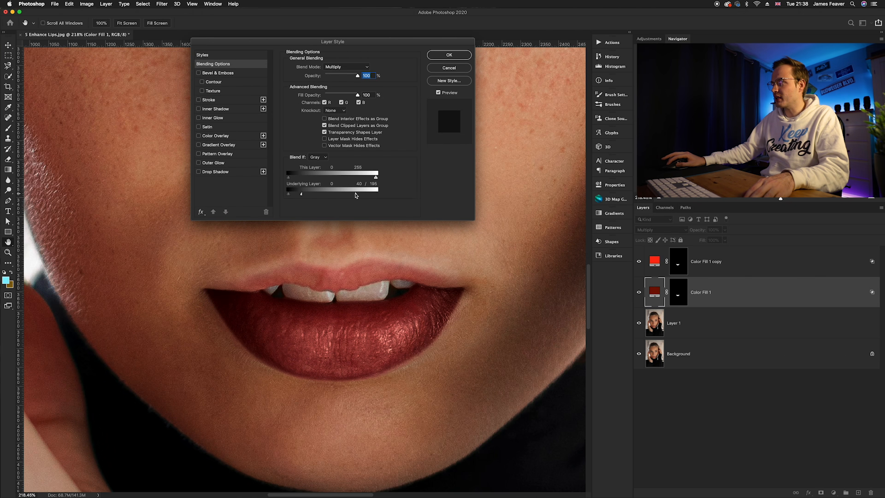
drag(362, 195, 360, 195)
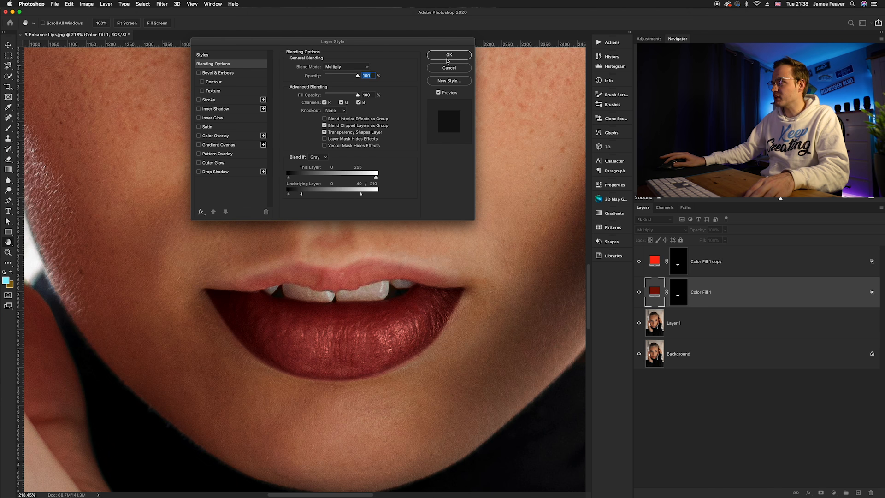
click(446, 57)
key(v)
Compare the lower lip with and without the color fills by temporarily showing only Layer 1.
key(super+0)
scroll(353, 306, up, 3)
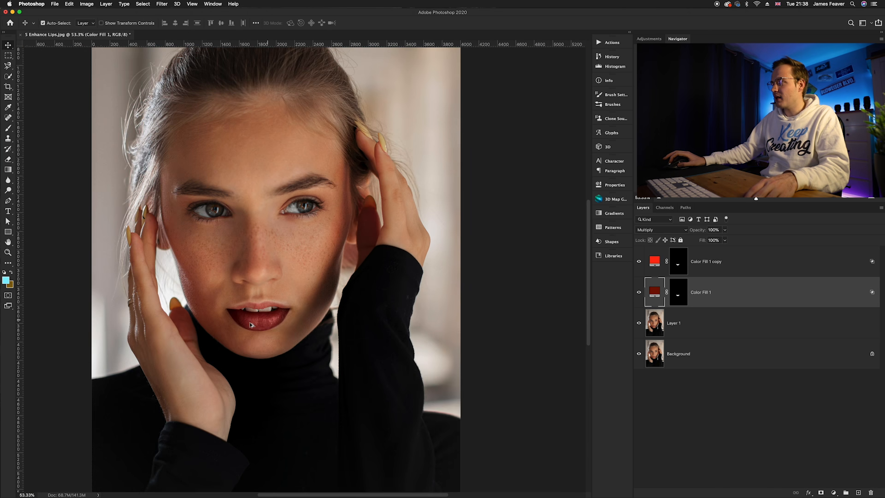
scroll(253, 325, up, 5)
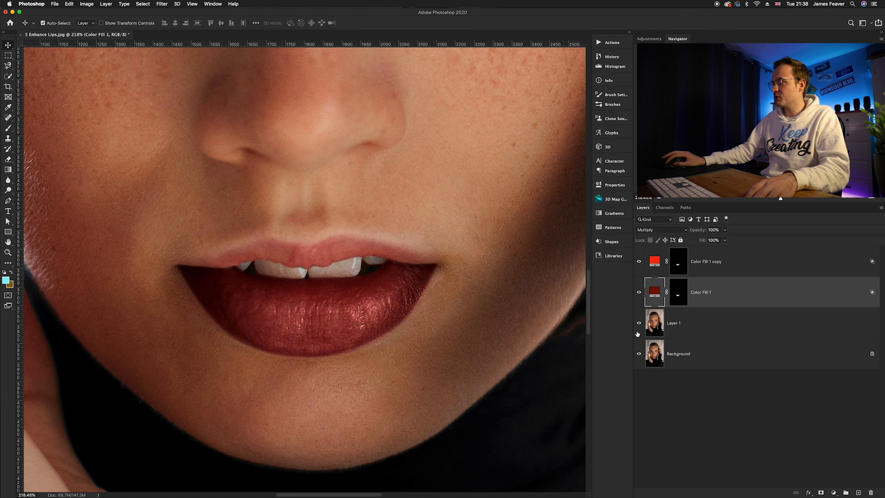
alt+click(639, 324)
alt+click(639, 324)
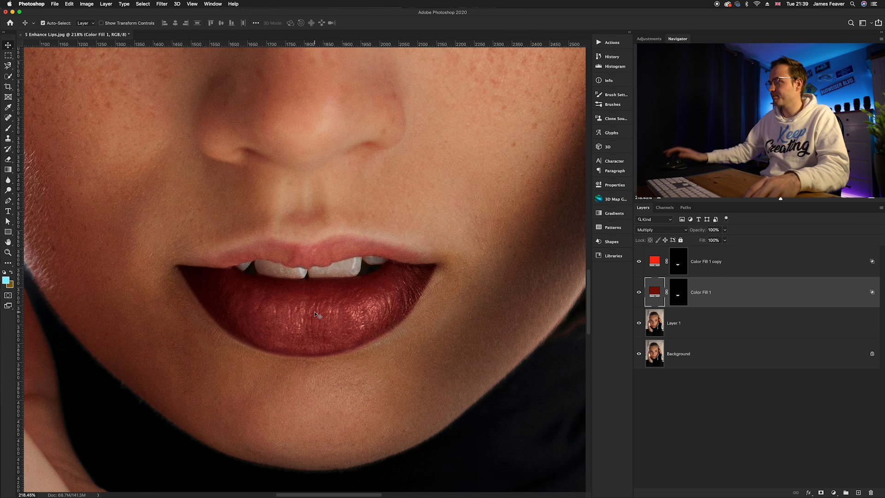
Group the two lower-lip color fill layers, name the group Bottom, and leave no layer selected.
scroll(341, 216, up, 3)
drag(275, 315, 297, 310)
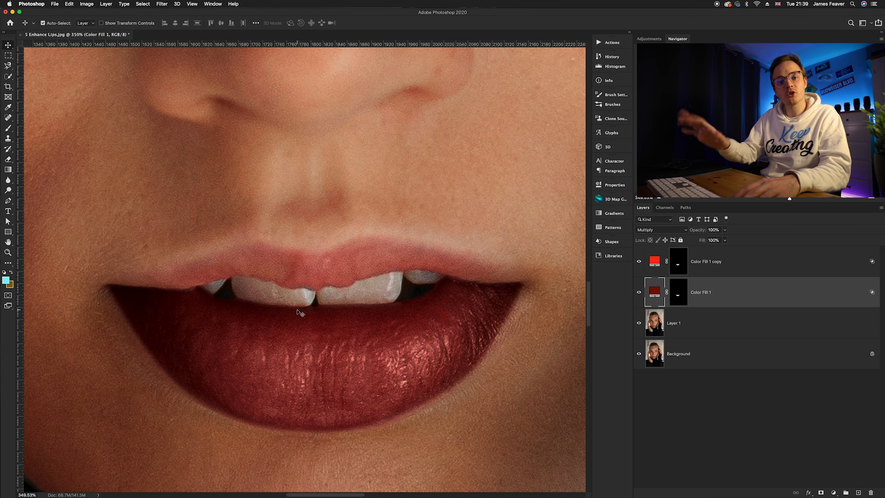
key(p)
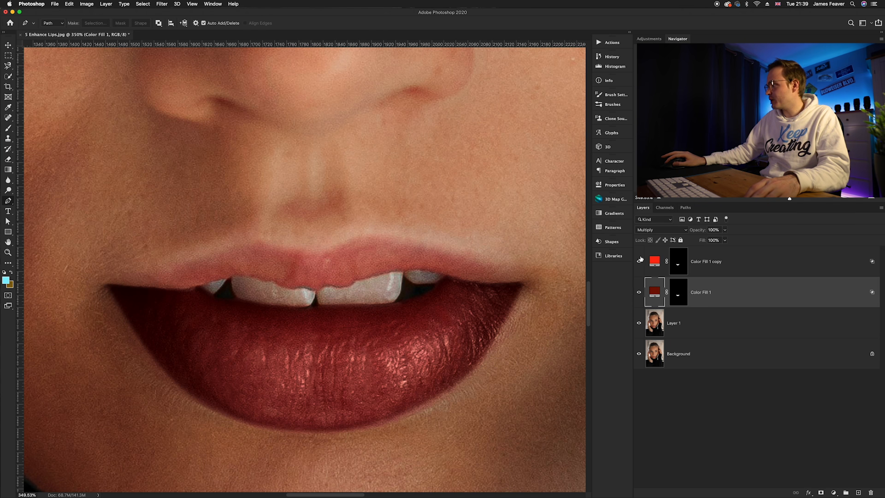
click(653, 262)
shift+click(655, 294)
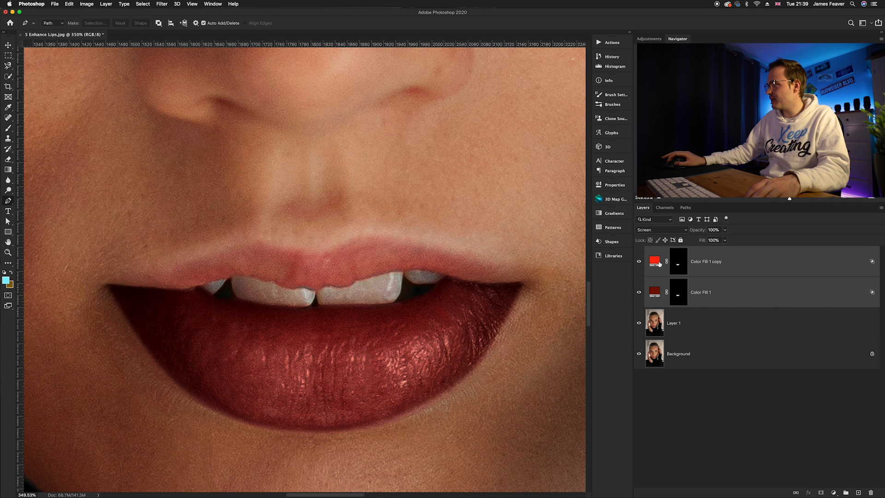
key(super+g)
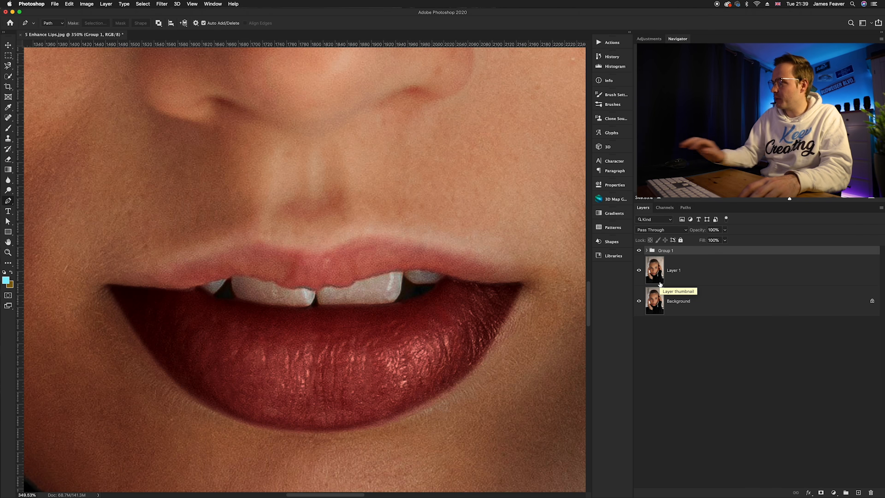
double_click(664, 250)
text(Bottom)
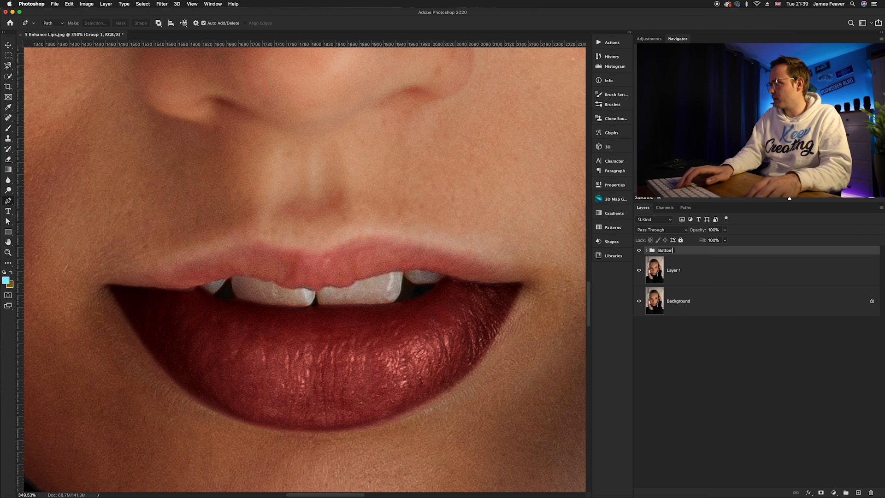
key(Return)
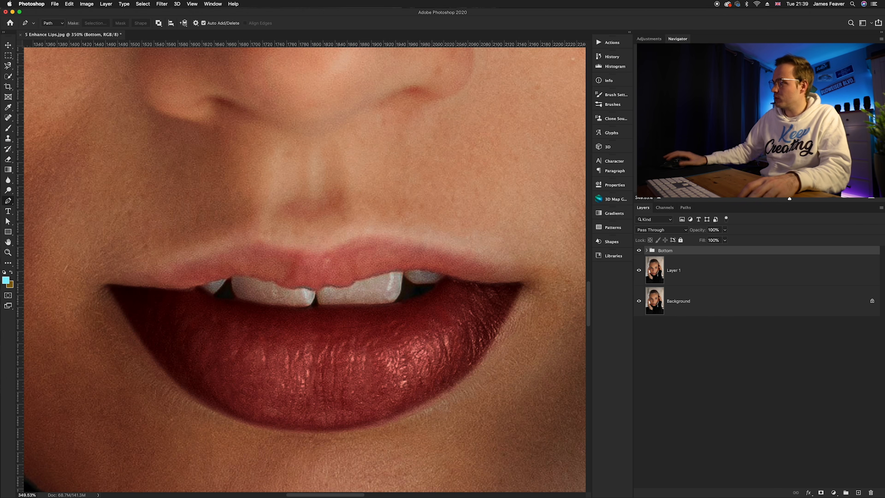
click(716, 377)
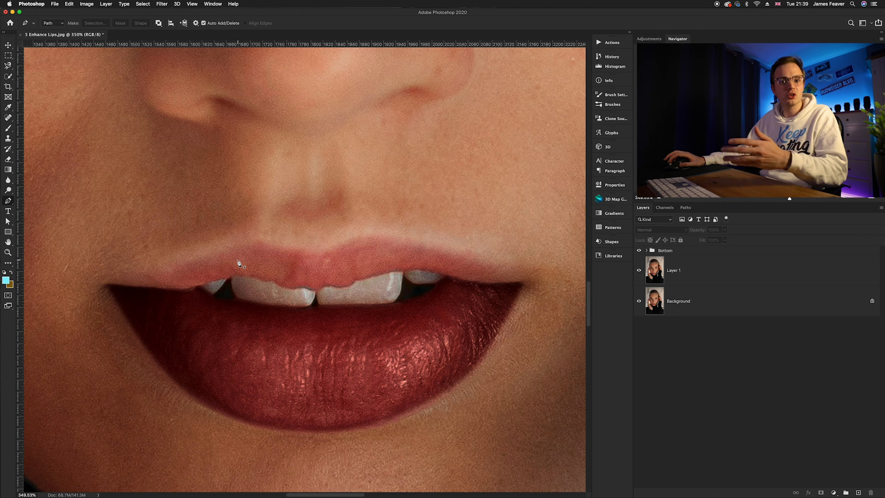
Draw a Pen tool path along the lower edge of the upper lip, from one mouth corner to the other, following the teeth.
scroll(474, 290, up, 3)
drag(530, 288, 520, 291)
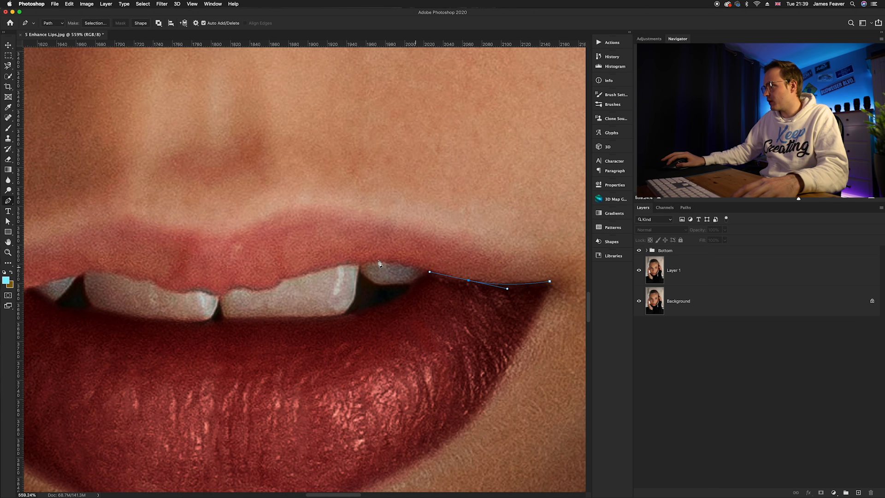
drag(343, 266, 341, 265)
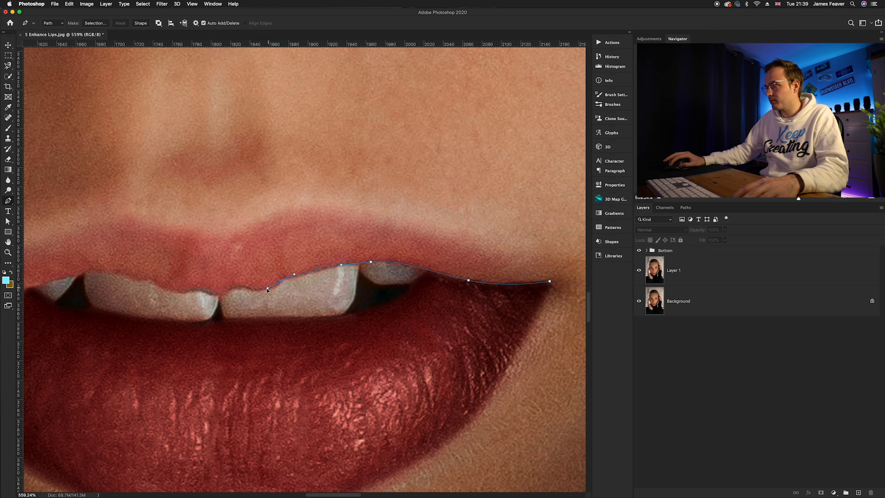
click(235, 291)
mouse_move(192, 291)
mouse_down()
mouse_move(162, 283)
mouse_move(320, 294)
mouse_up()
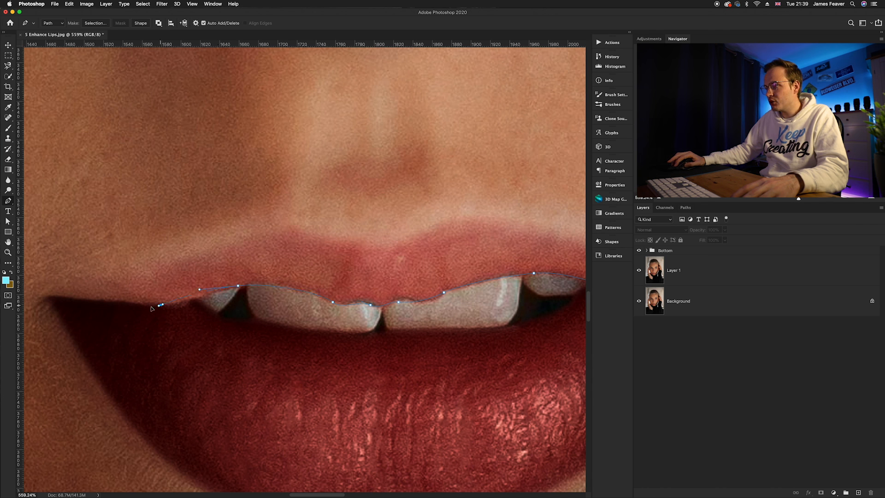
click(49, 297)
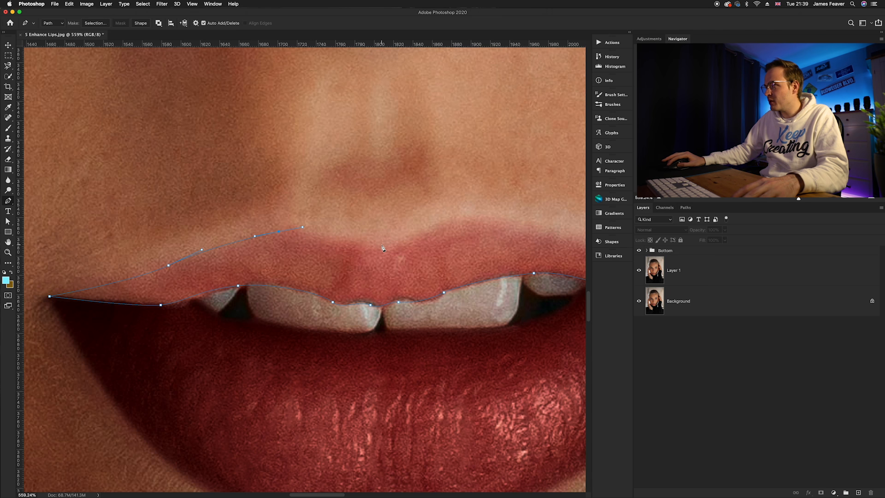
Continue the path over the upper lip's top edge, following the cupid's bow, and close it at the starting mouth corner.
drag(423, 243, 291, 245)
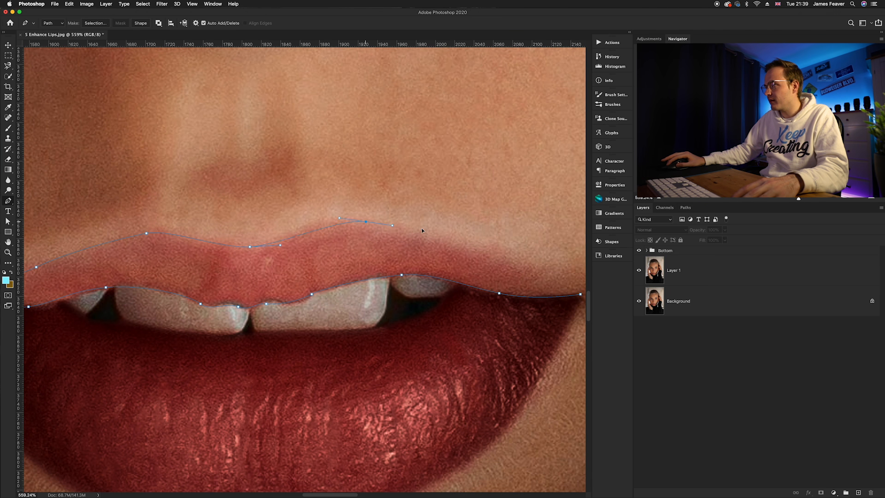
scroll(426, 228, right, 5)
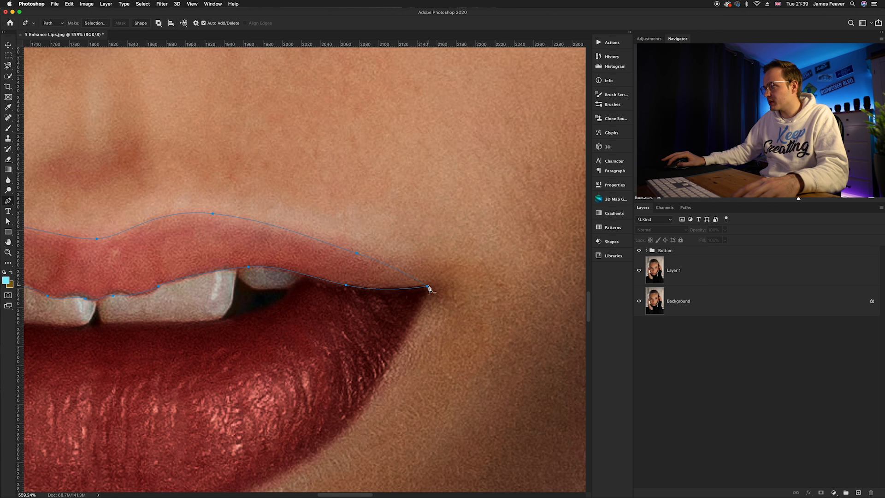
scroll(452, 292, down, 3)
scroll(410, 304, up, 1)
drag(423, 302, 405, 302)
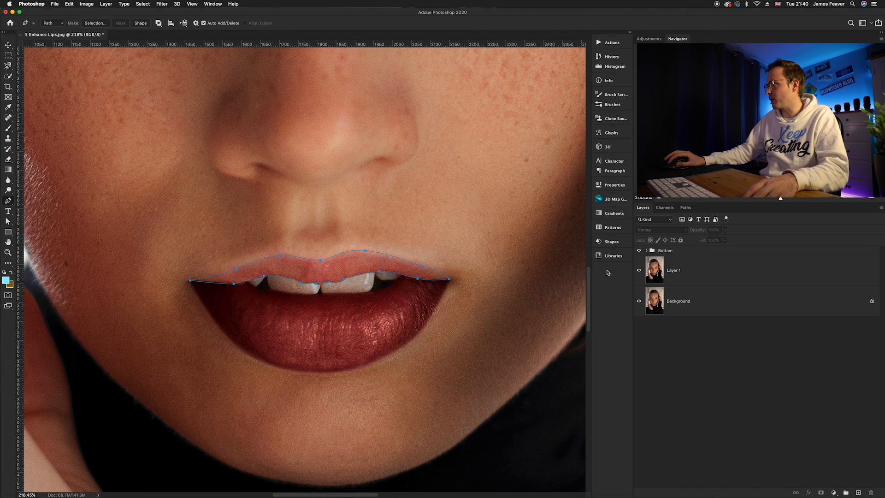
Save the work path as Path 2 and load it as a selection.
click(685, 208)
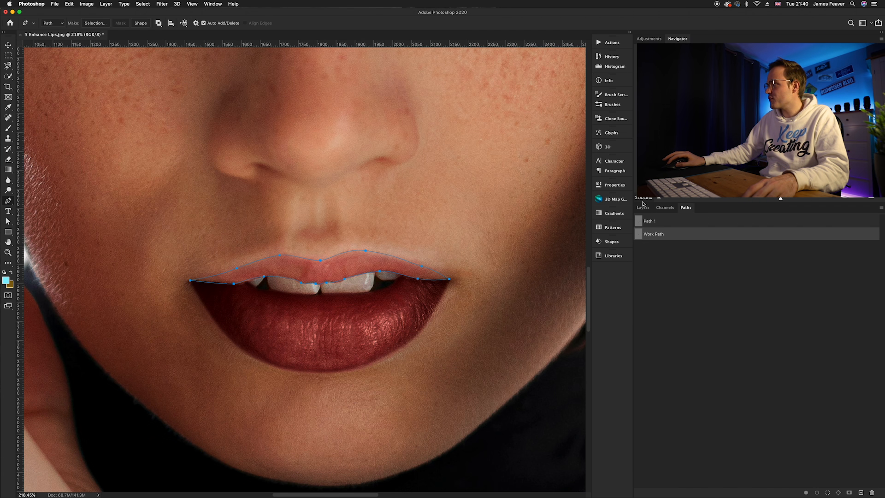
double_click(641, 235)
key(Return)
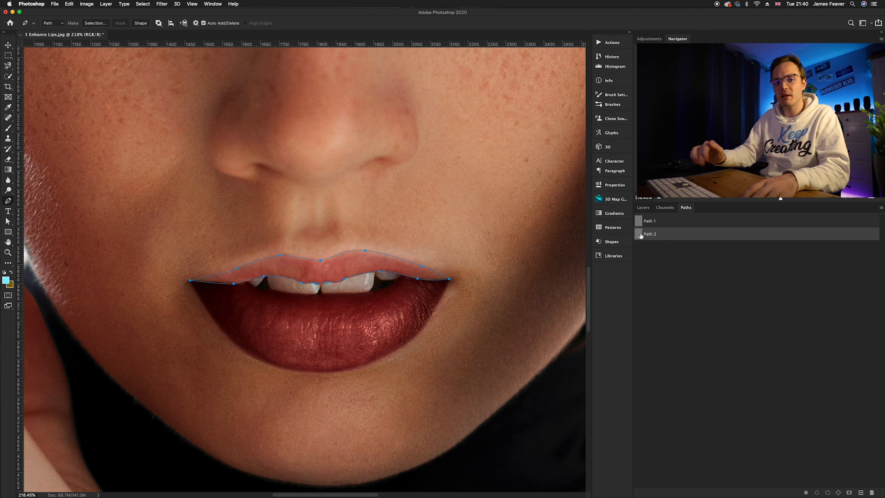
super+click(641, 236)
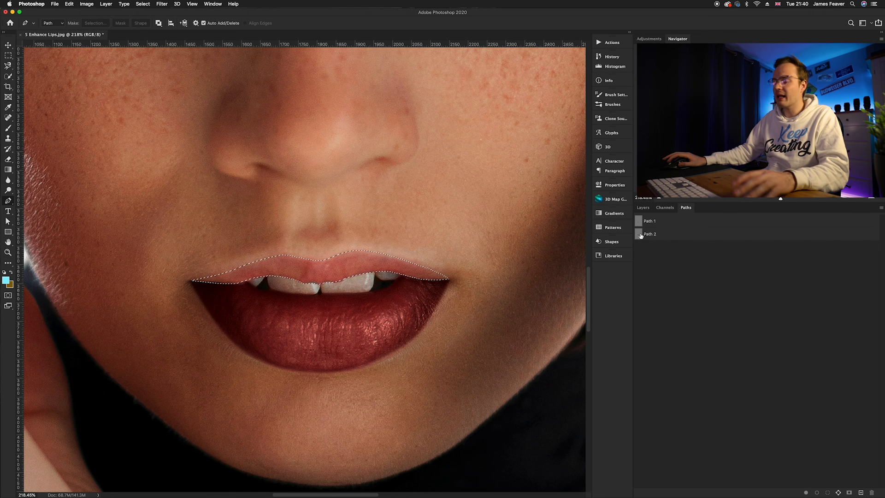
Feather the upper lip selection, keeping the offered radius.
click(142, 4)
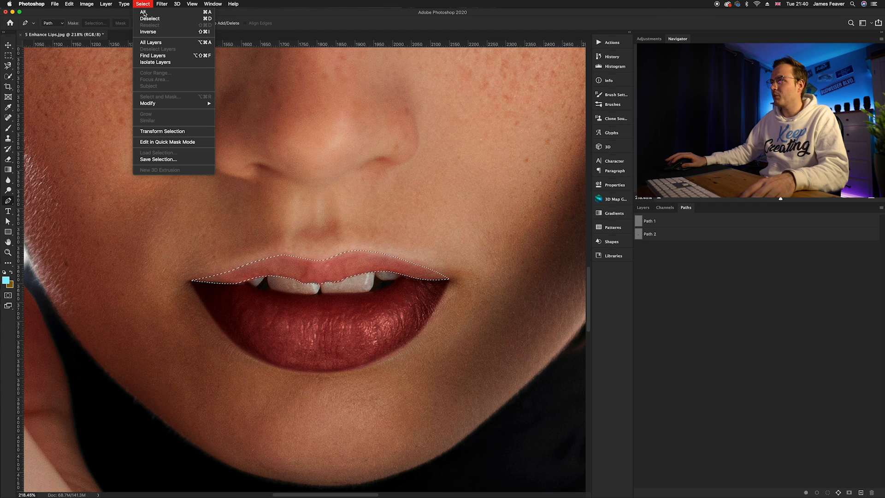
mouse_move(205, 105)
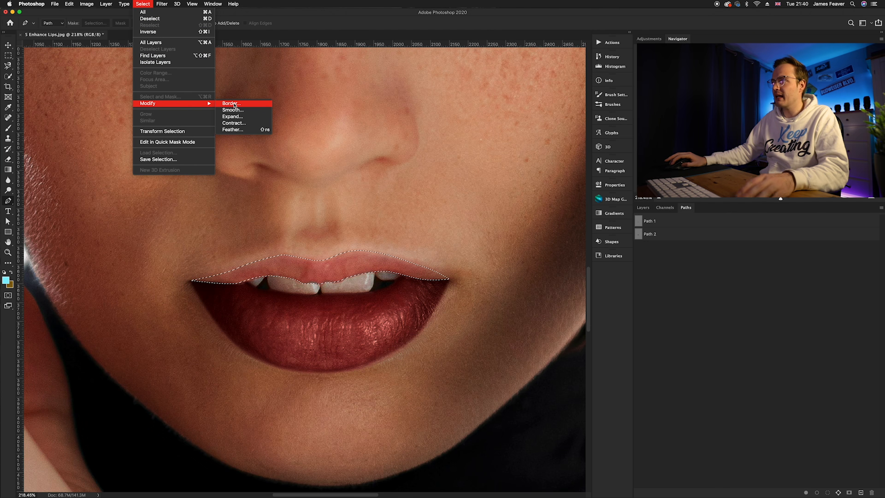
click(233, 129)
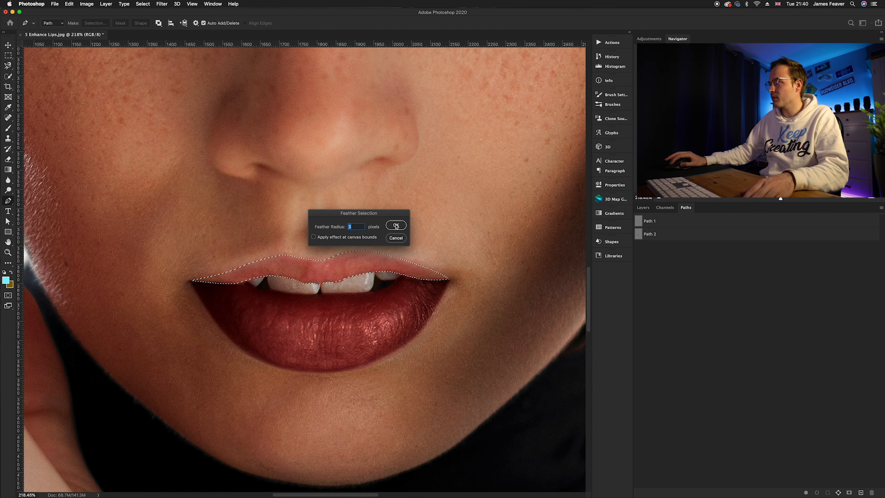
click(396, 225)
Add a Solid Color fill layer from the upper lip selection with the dark red colour 780000.
key(F7)
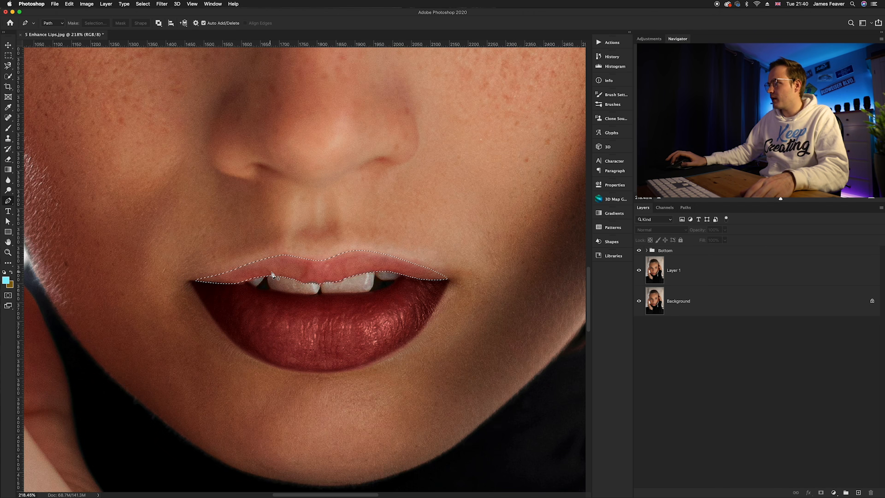
scroll(276, 276, up, 3)
click(834, 492)
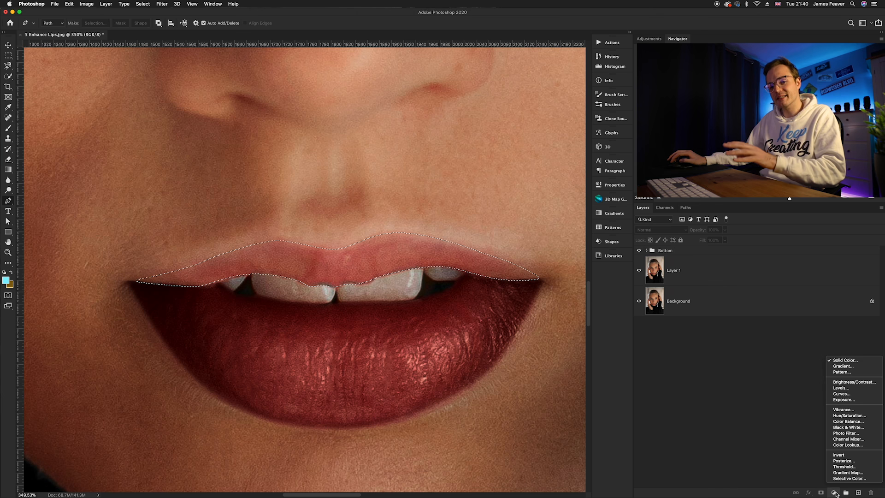
click(855, 361)
drag(234, 149, 235, 215)
drag(208, 129, 251, 147)
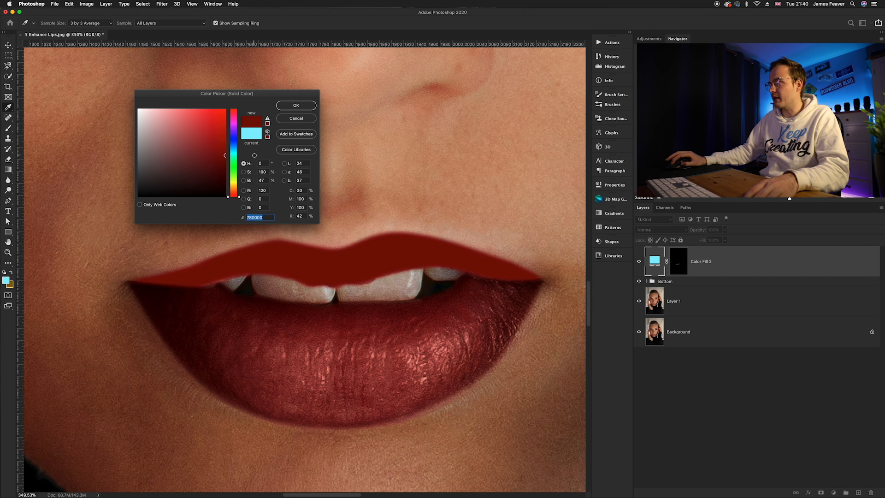
click(295, 104)
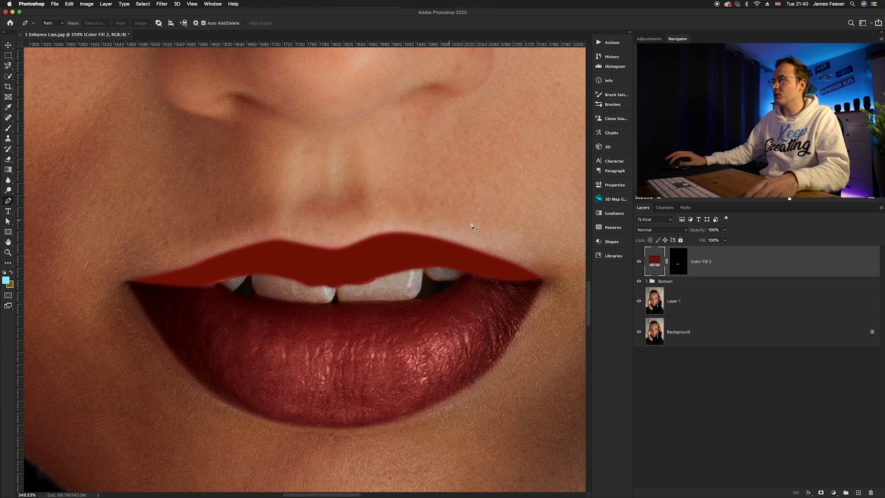
Set the upper lip fill layer's blend mode to Multiply.
click(661, 229)
click(659, 230)
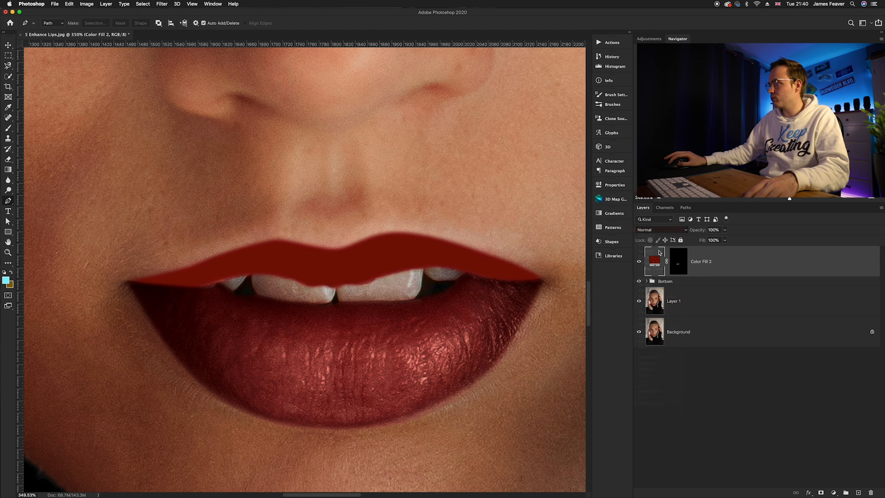
click(657, 231)
click(657, 251)
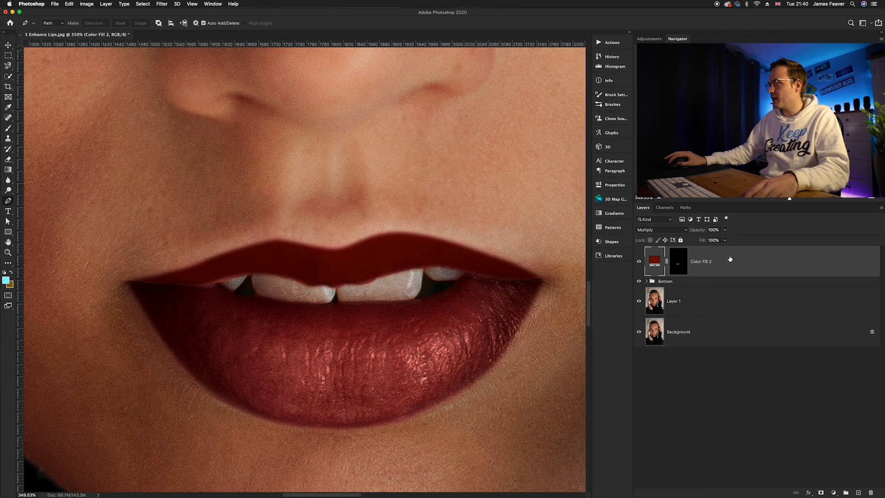
Restrict the Multiply fill with Blend If, splitting the Underlying Layer's highlight slider to 52 / 193.
double_click(739, 261)
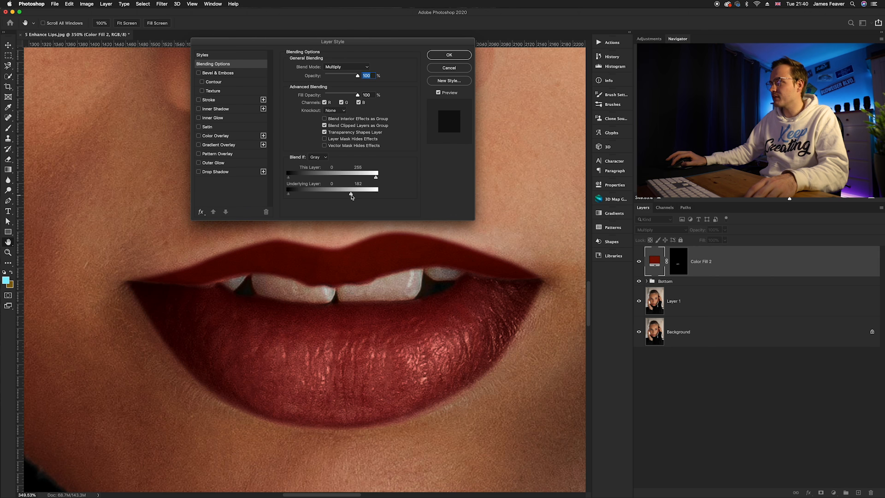
drag(334, 193, 335, 193)
key(alt)
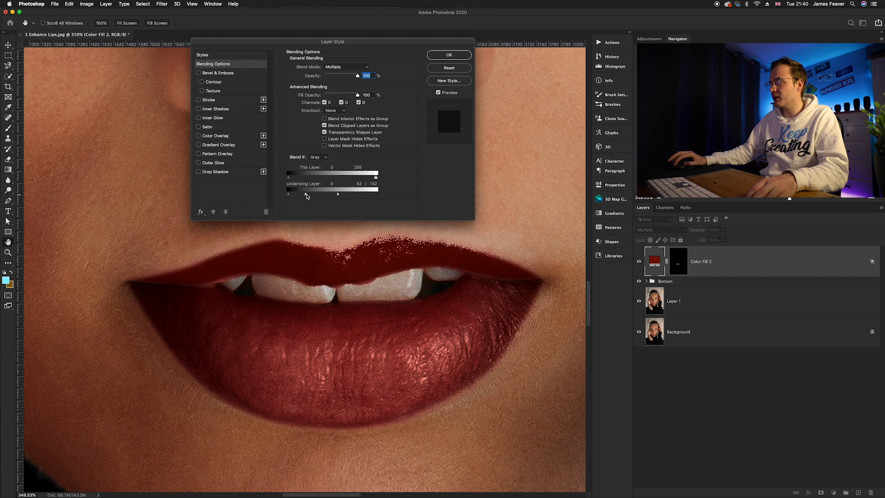
drag(353, 196, 356, 195)
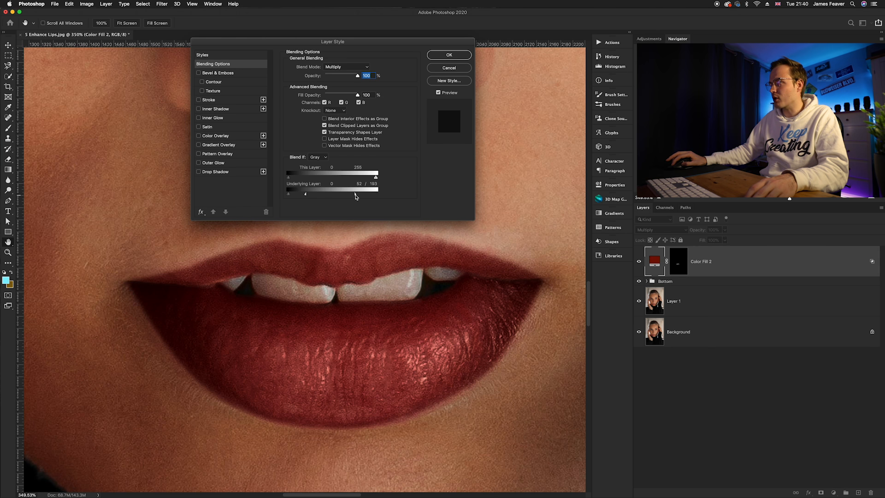
click(449, 55)
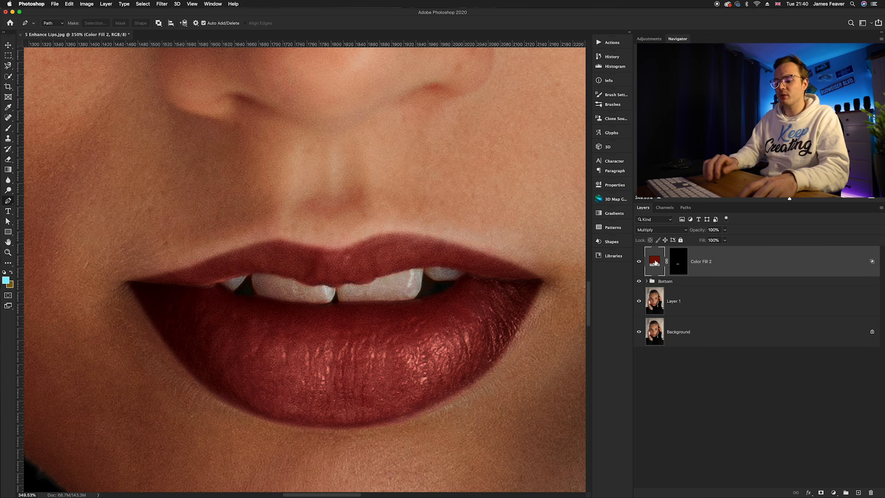
Duplicate the upper lip fill layer and set the copy's blend mode to Screen.
key(super+j)
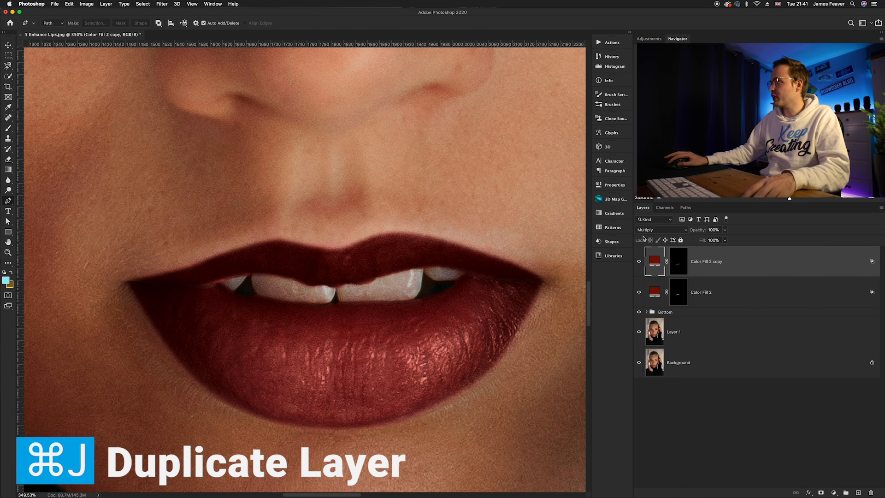
click(645, 229)
click(645, 262)
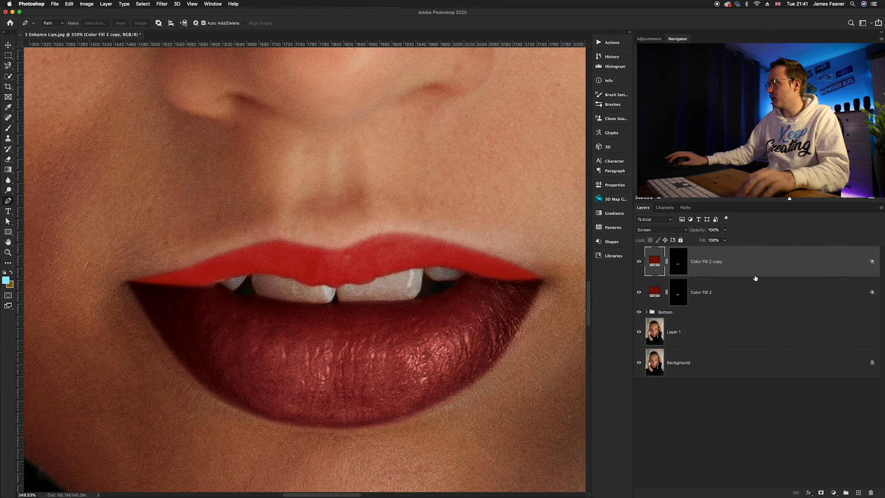
Change the Screen fill copy's colour to a bright, fully saturated red.
double_click(662, 264)
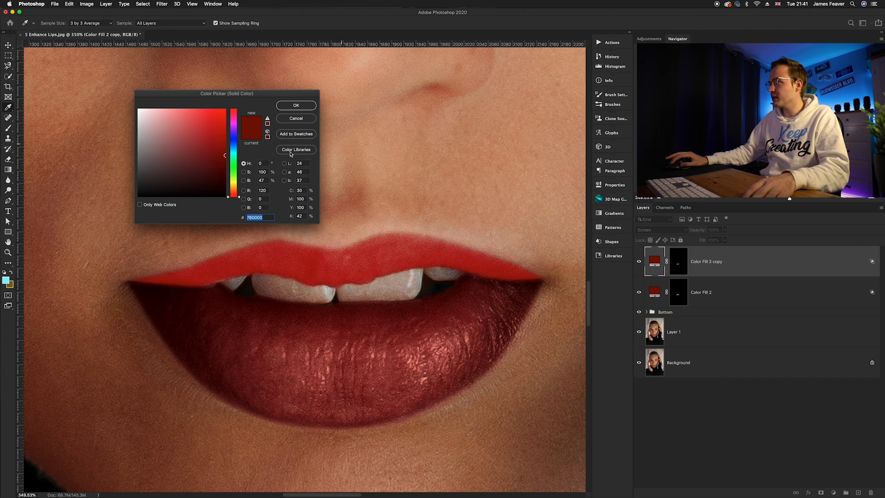
drag(202, 159, 275, 71)
click(283, 106)
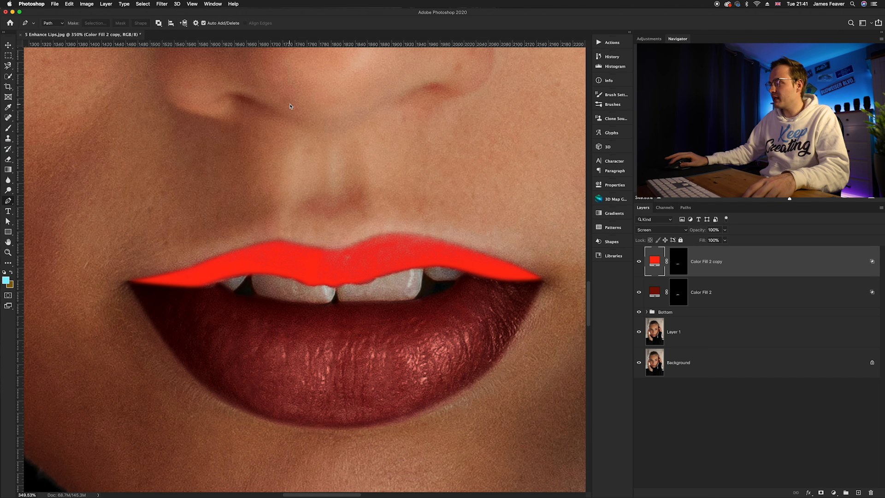
Restrict the Screen fill copy with Blend If, splitting the Underlying Layer's shadow slider to 45 / 190.
double_click(705, 259)
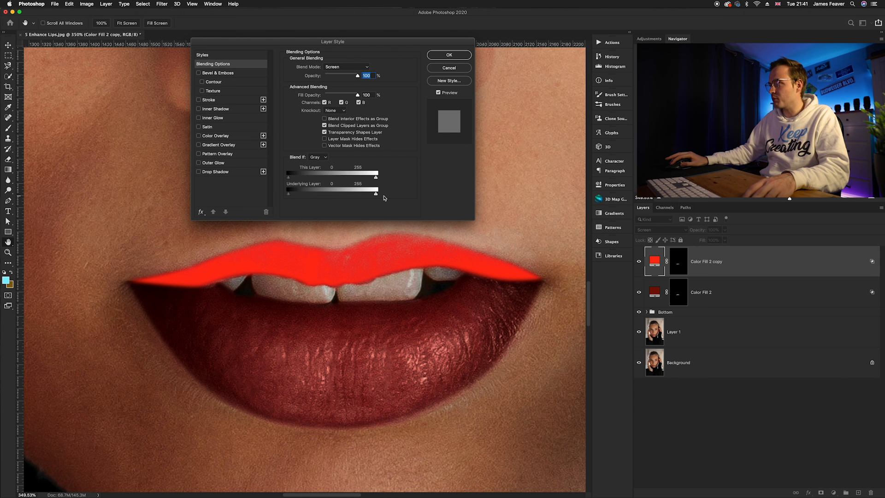
drag(293, 198, 320, 196)
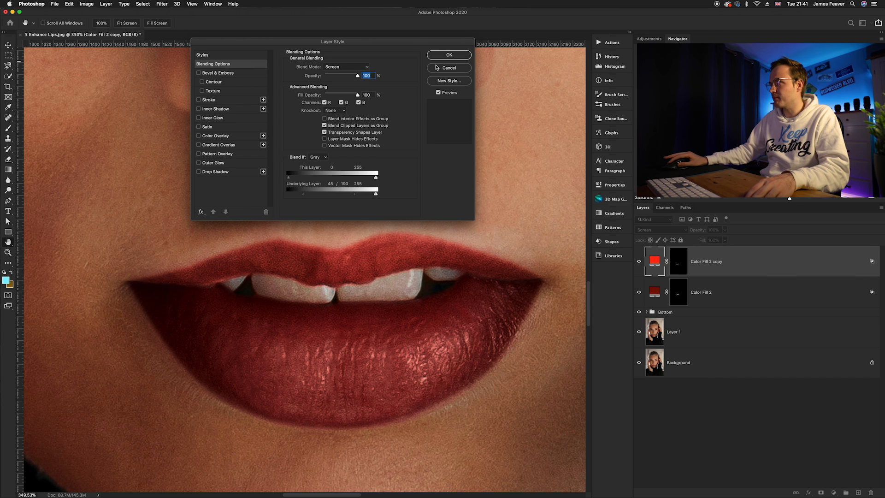
key(Return)
Set the Screen fill copy's colour to the lighter red ff5353.
key(p)
double_click(654, 261)
mouse_move(209, 111)
mouse_down()
mouse_move(197, 93)
mouse_move(205, 95)
mouse_up()
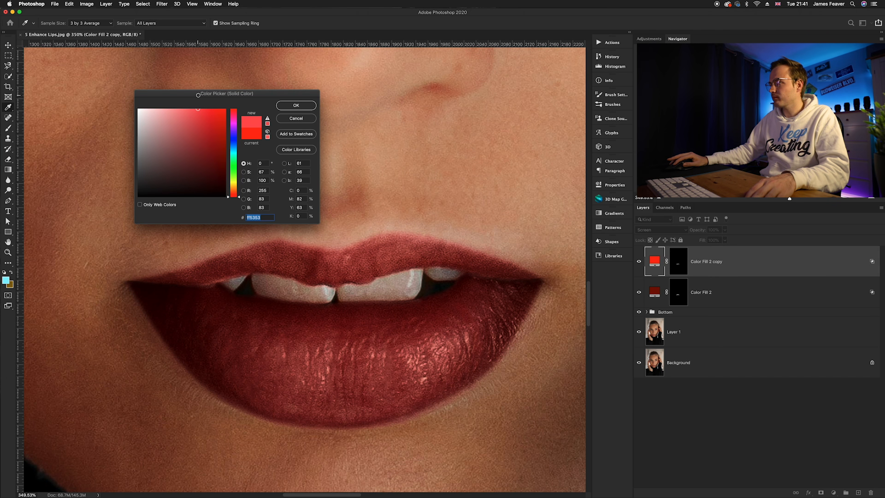
click(297, 105)
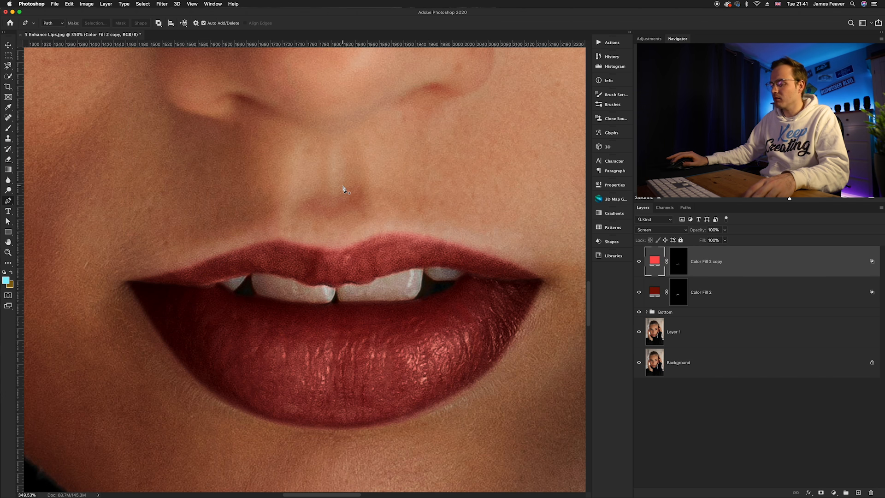
Group both upper lip fill layers and name the group Top.
key(super+0)
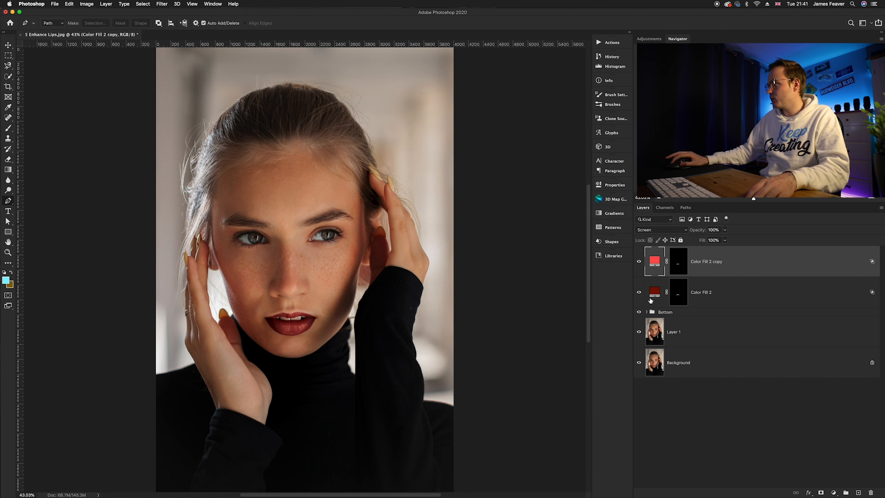
shift+click(653, 265)
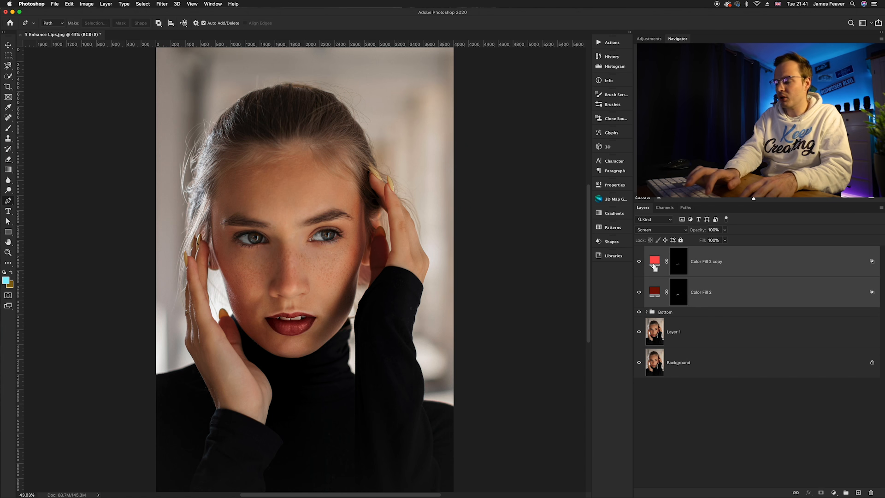
key(super+g)
double_click(666, 251)
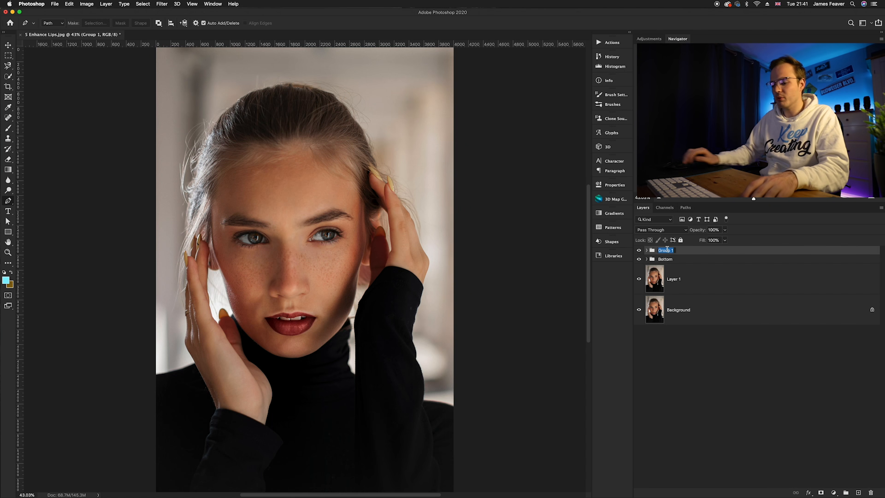
text(Top)
key(Return)
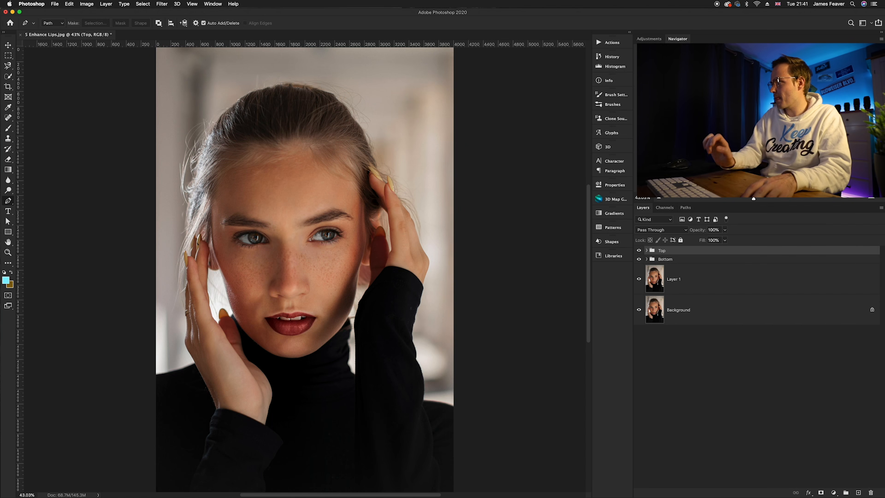
Compare the recoloured lips with the original by isolating Layer 1 and restoring all layers.
scroll(279, 344, up, 3)
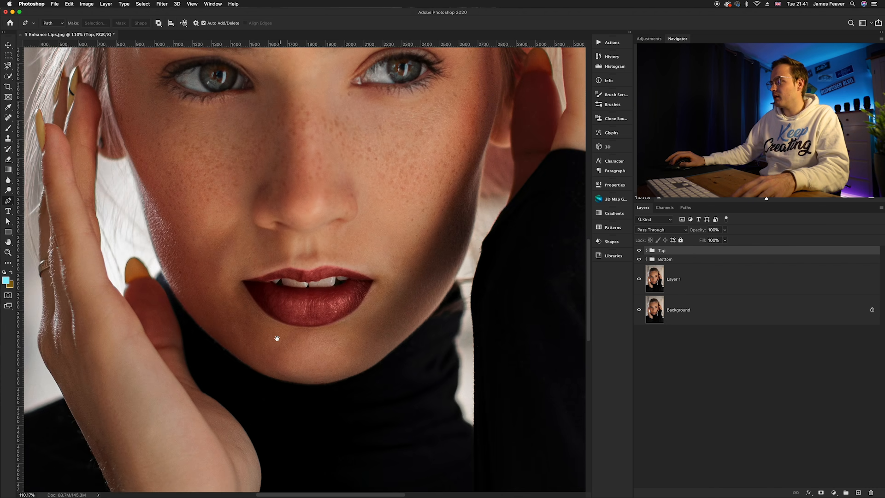
scroll(277, 335, down, 1)
alt+click(639, 280)
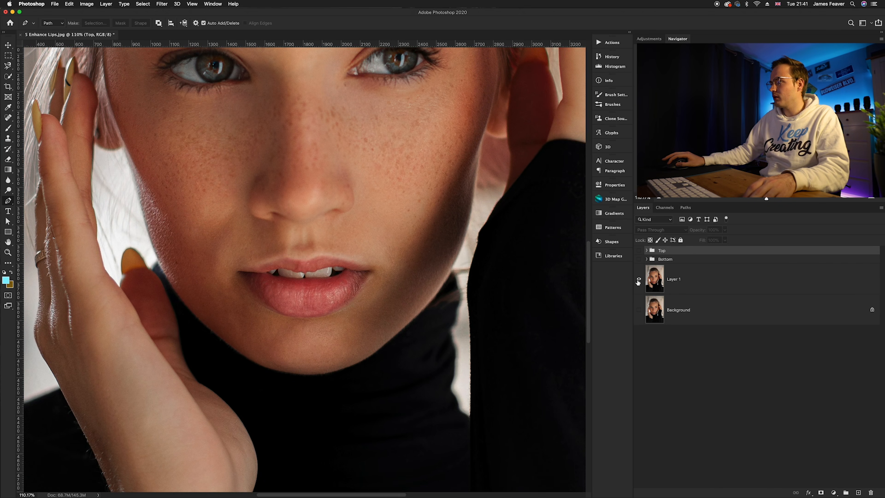
alt+click(638, 279)
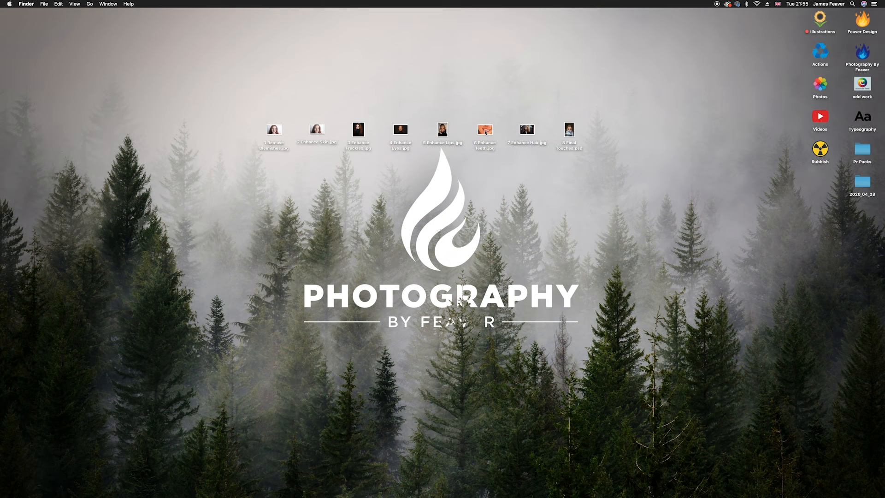
Open the desktop image 6 Enhance Teeth.jpg in Photoshop.
drag(485, 132, 484, 133)
key(F11)
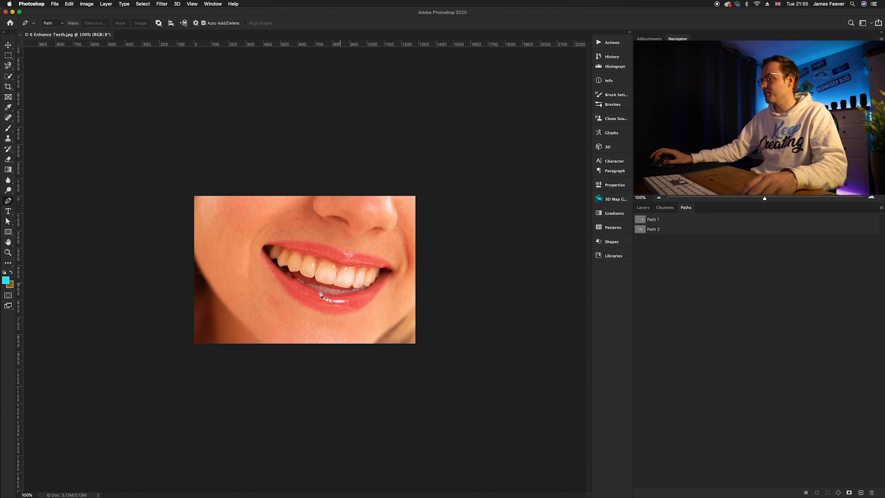
scroll(318, 292, up, 5)
drag(366, 288, 351, 299)
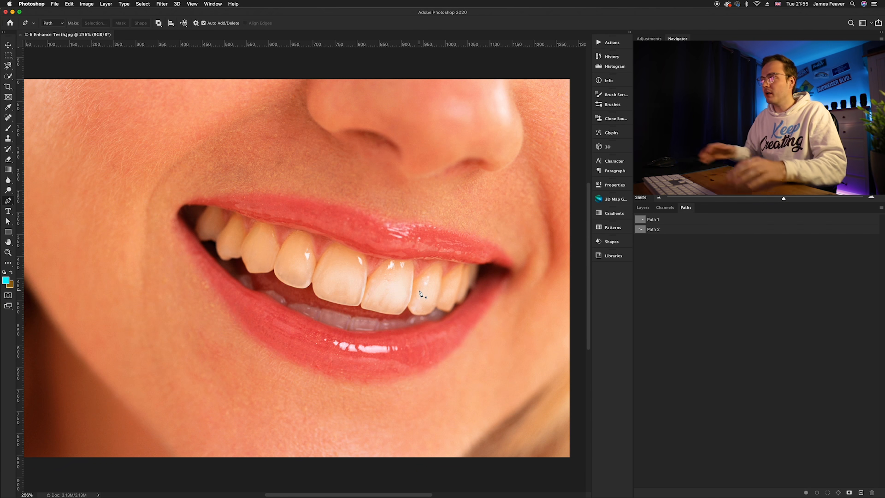
scroll(405, 281, up, 3)
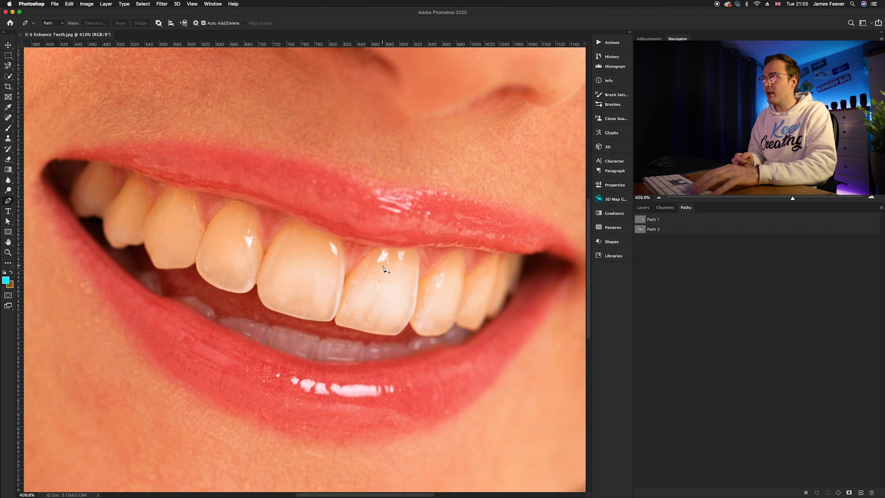
Start a Pen path at the right end of the upper teeth, tracing the outer edge and the lower tips of the rightmost teeth.
key(v)
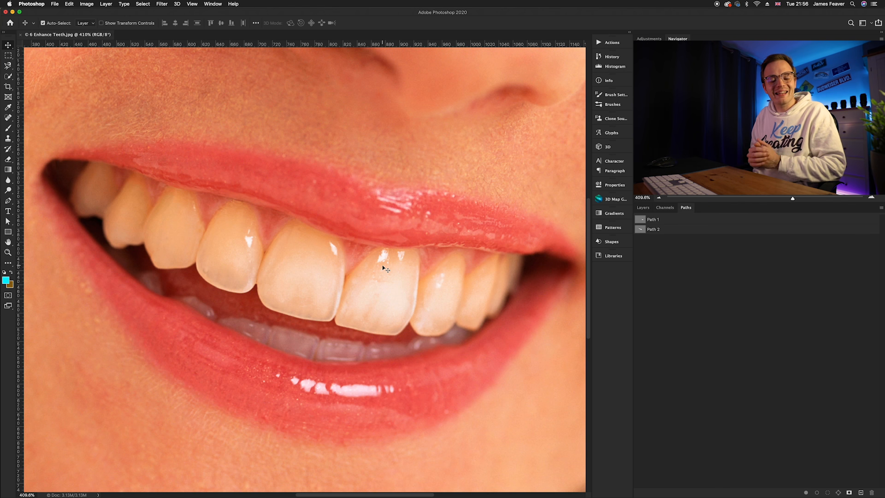
scroll(483, 260, up, 5)
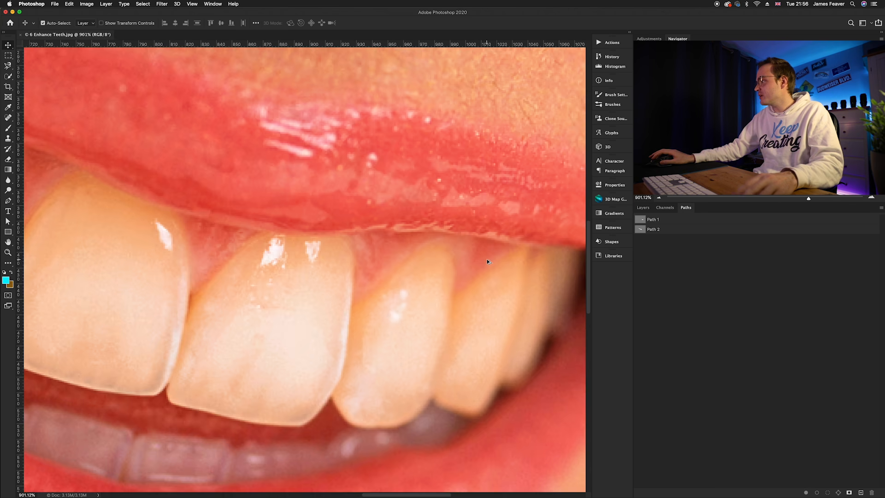
scroll(483, 261, right, 5)
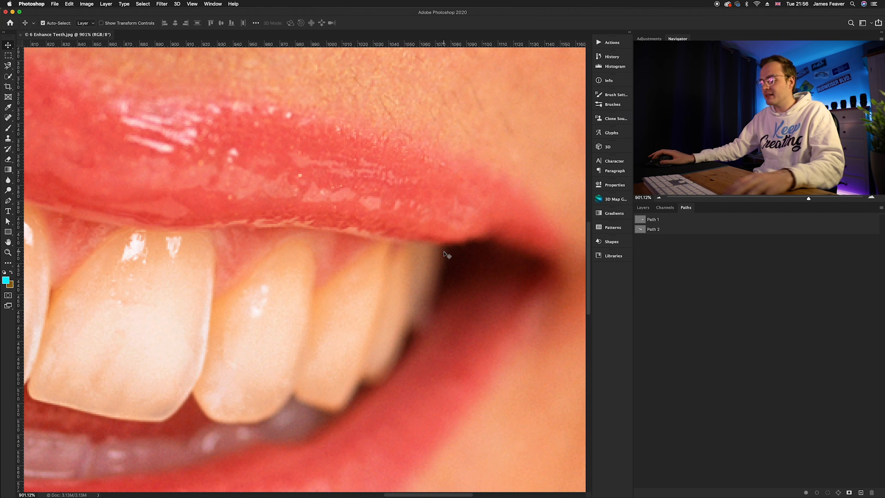
key(p)
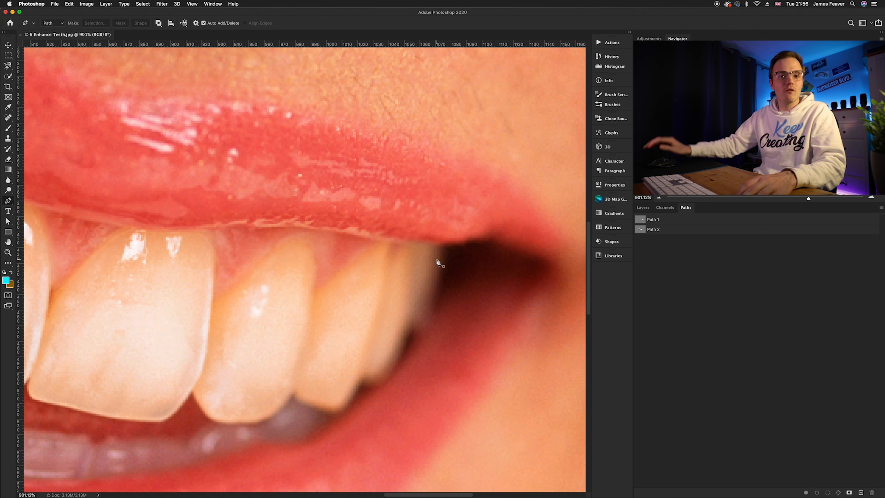
click(448, 243)
click(436, 309)
drag(411, 340, 393, 373)
click(363, 383)
click(341, 410)
click(291, 394)
drag(260, 418, 240, 426)
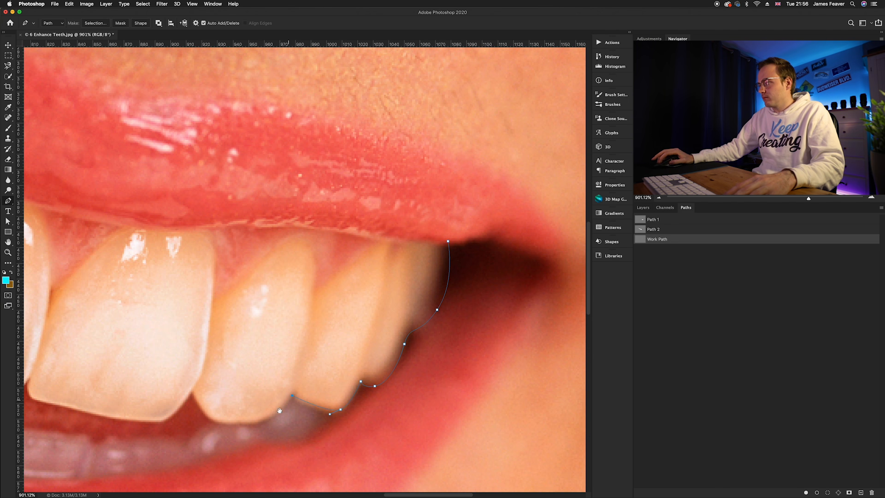
Continue the Pen path leftward along the lower edges of the front teeth, following each curve and gap.
scroll(169, 427, up, 5)
drag(280, 396, 556, 306)
drag(429, 318, 411, 324)
drag(233, 293, 186, 285)
click(94, 258)
click(385, 275)
drag(74, 247, 273, 322)
drag(75, 271, 36, 256)
drag(243, 326, 583, 430)
drag(301, 315, 281, 288)
click(276, 217)
drag(173, 270, 438, 392)
drag(306, 320, 258, 276)
click(259, 213)
drag(187, 260, 403, 295)
drag(296, 292, 274, 288)
click(257, 225)
drag(234, 161, 347, 288)
drag(291, 312, 256, 308)
drag(240, 320, 233, 330)
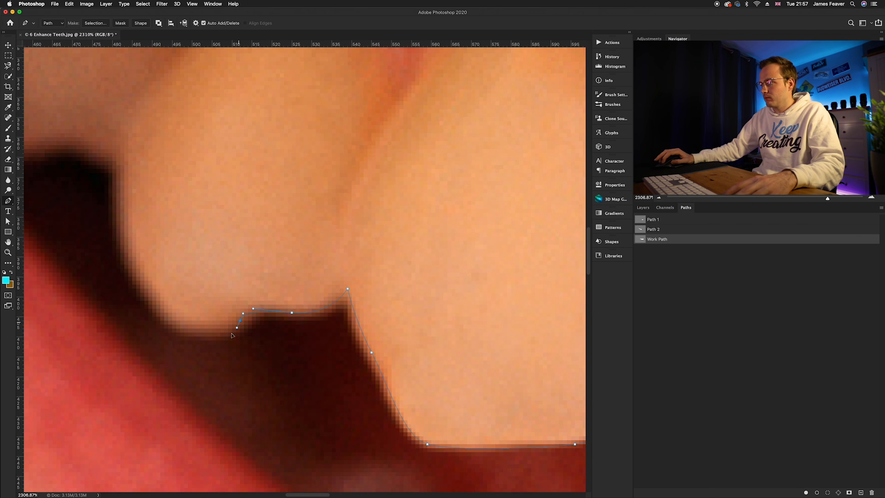
Trace the path around the leftmost tooth and back along the gum line of the left teeth.
drag(168, 316, 135, 290)
mouse_move(121, 197)
mouse_down()
mouse_move(129, 154)
mouse_move(351, 313)
mouse_up()
drag(281, 306, 245, 312)
drag(191, 314, 172, 300)
drag(158, 172, 183, 121)
drag(183, 121, 120, 353)
drag(179, 259, 199, 233)
click(216, 231)
mouse_move(338, 259)
mouse_down()
mouse_move(355, 264)
mouse_move(318, 297)
mouse_up()
click(348, 417)
drag(348, 417, 214, 373)
drag(280, 265, 296, 244)
click(435, 276)
drag(435, 276, 247, 124)
drag(290, 273, 300, 299)
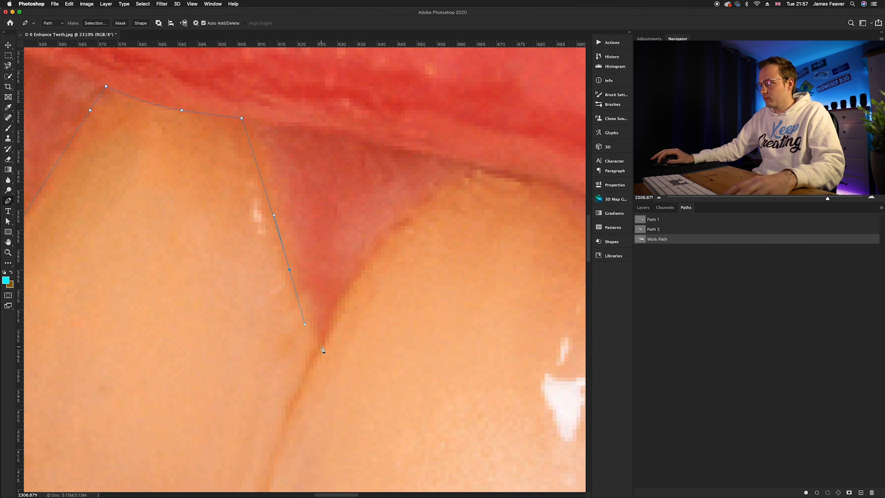
Trace the remaining gum line across the front and right teeth and close the path at its starting point.
click(322, 349)
drag(342, 203, 377, 217)
click(454, 440)
drag(455, 441, 272, 218)
click(295, 277)
drag(434, 103, 221, 181)
drag(440, 253, 454, 261)
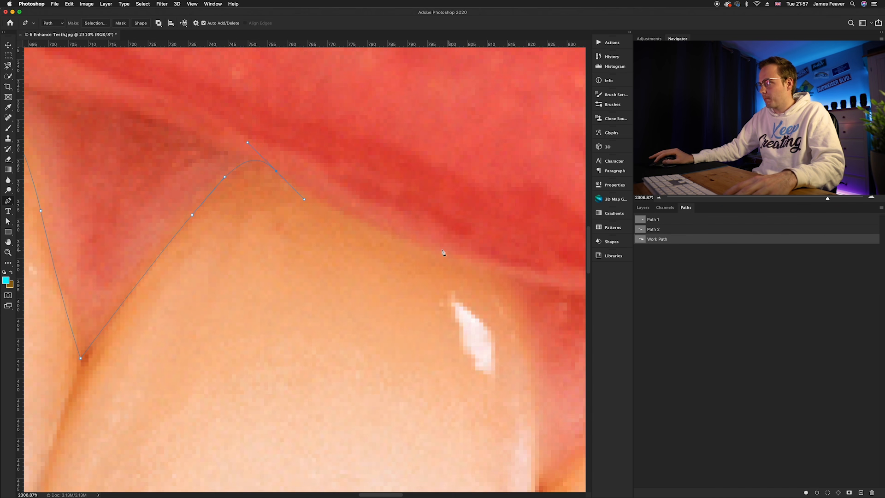
drag(507, 266, 295, 168)
drag(316, 262, 317, 325)
click(323, 385)
drag(495, 248, 518, 229)
drag(394, 225, 175, 215)
drag(449, 235, 499, 240)
drag(526, 323, 519, 396)
click(521, 406)
drag(521, 407, 289, 288)
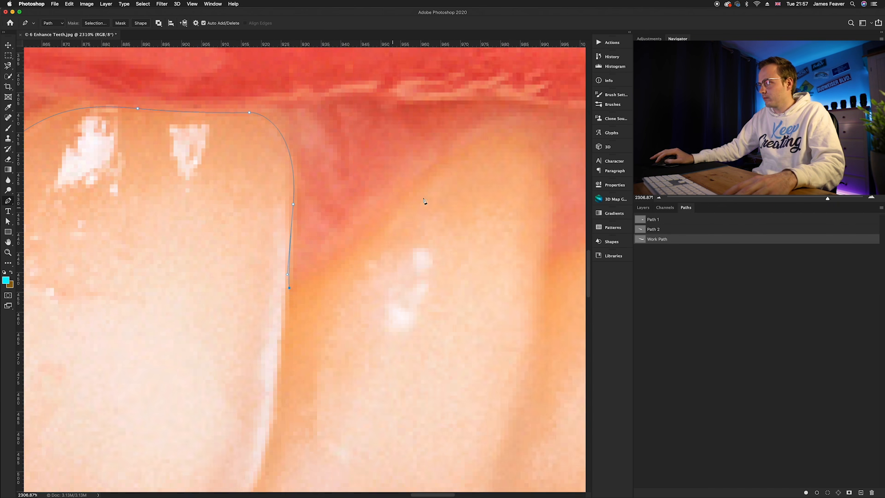
scroll(456, 166, down, 10)
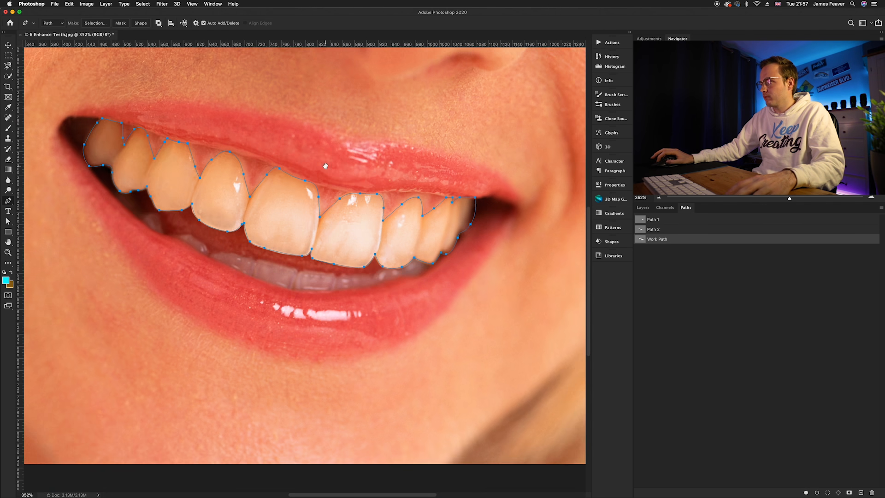
drag(325, 165, 342, 207)
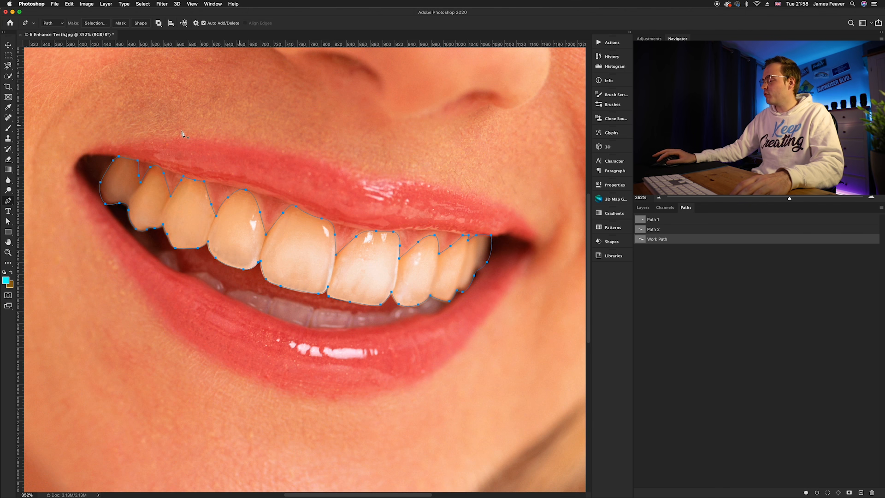
Save the teeth work path as Path 3 and load it as a selection.
double_click(638, 242)
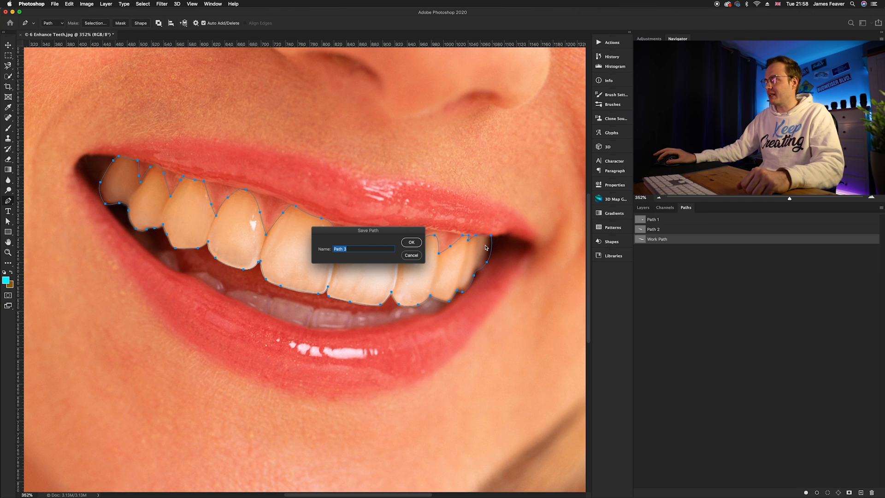
click(411, 243)
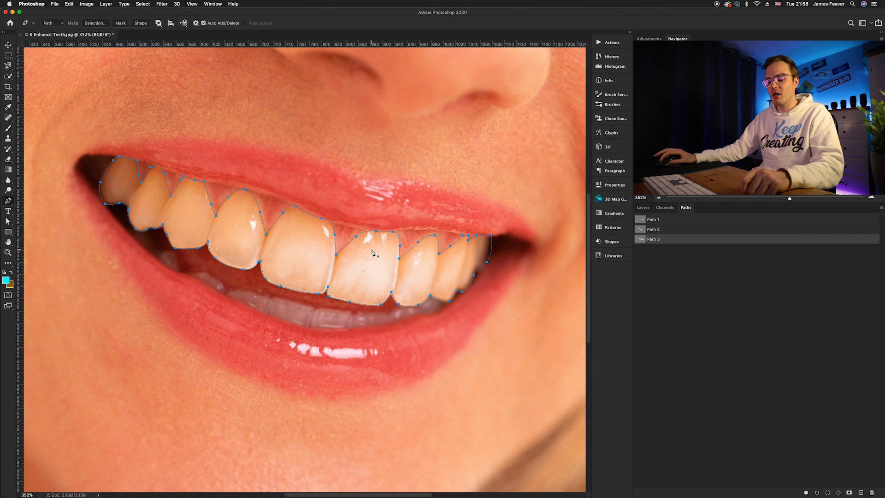
super+click(640, 239)
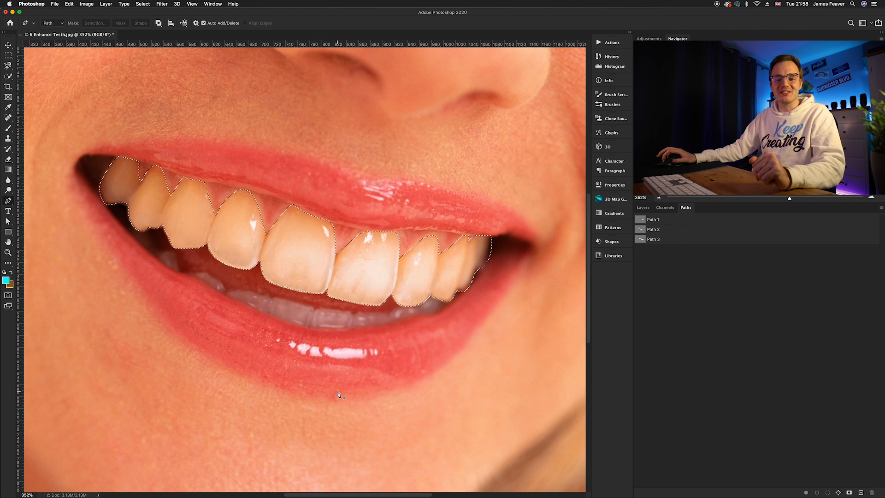
Feather the teeth selection on the Background layer with a 2 pixel radius.
click(643, 208)
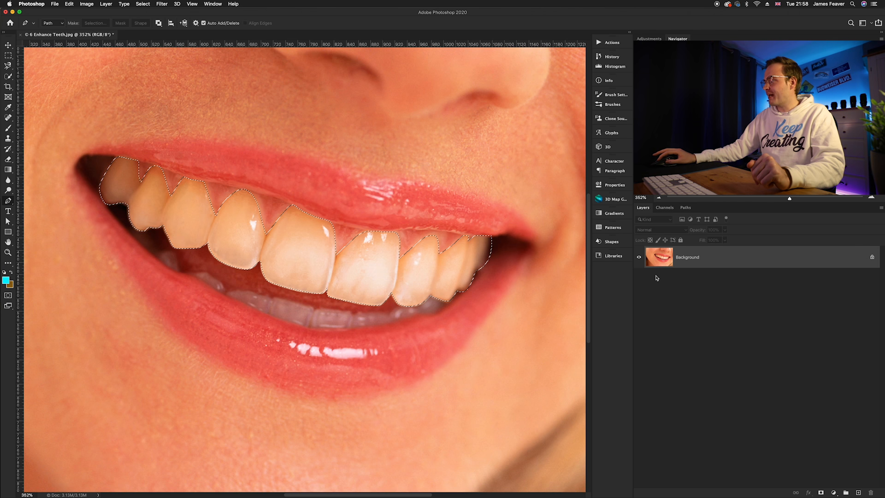
click(144, 4)
mouse_move(157, 104)
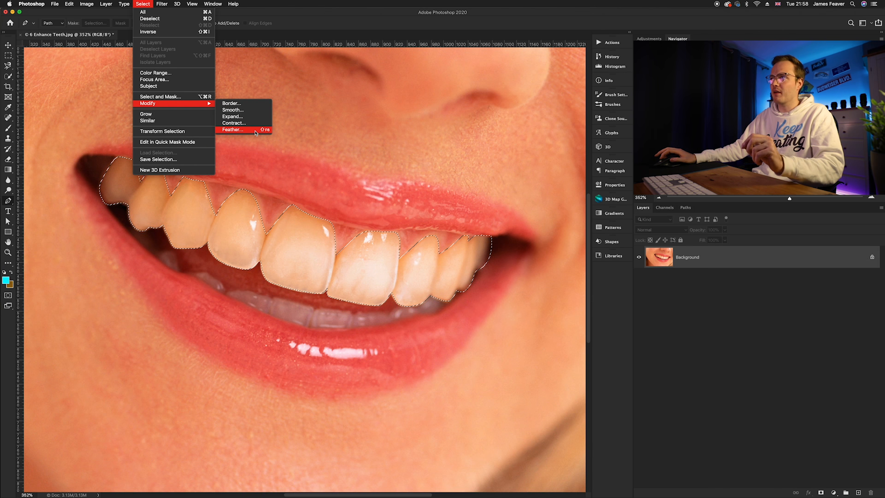
click(232, 130)
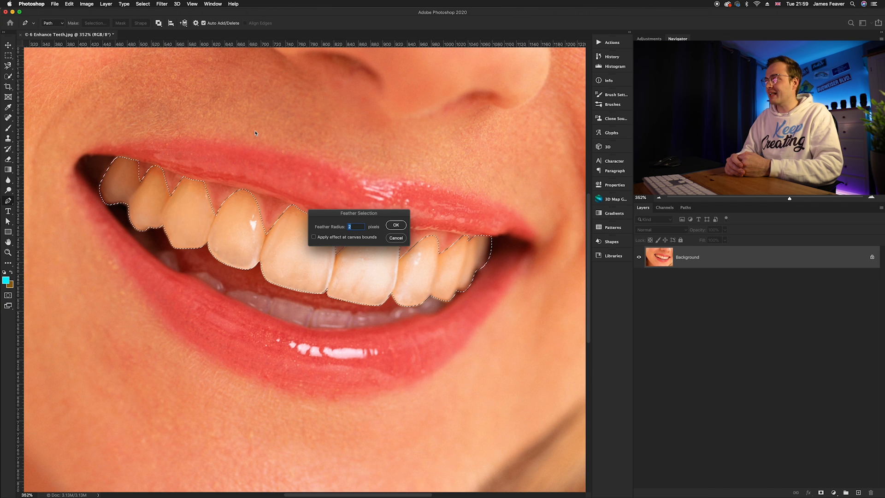
key(Return)
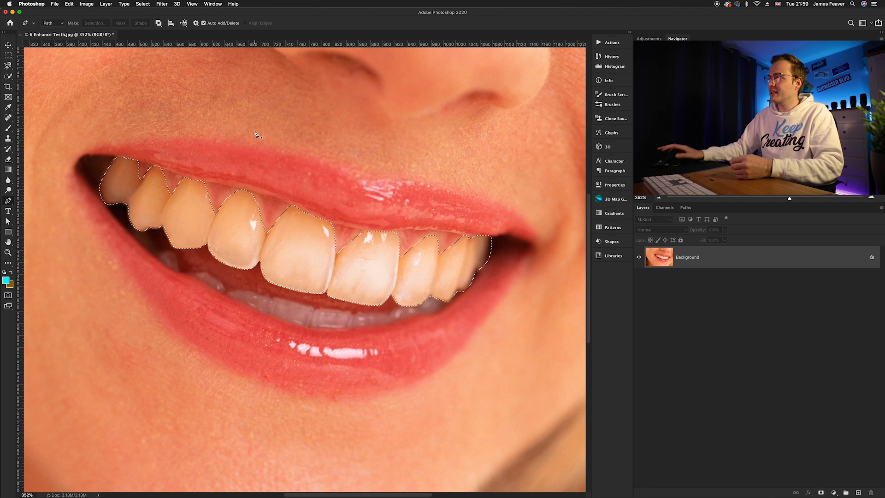
Add a Hue/Saturation adjustment layer masked to the teeth selection.
scroll(522, 245, up, 4)
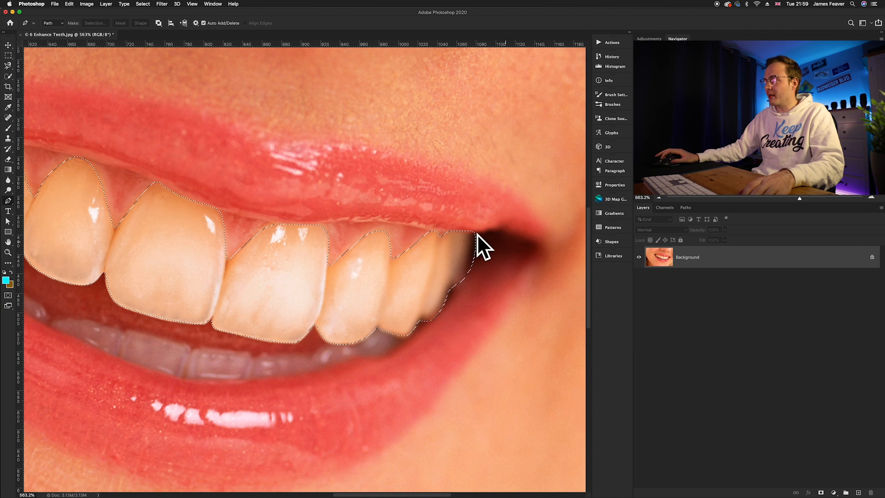
key(super+d)
scroll(466, 283, down, 4)
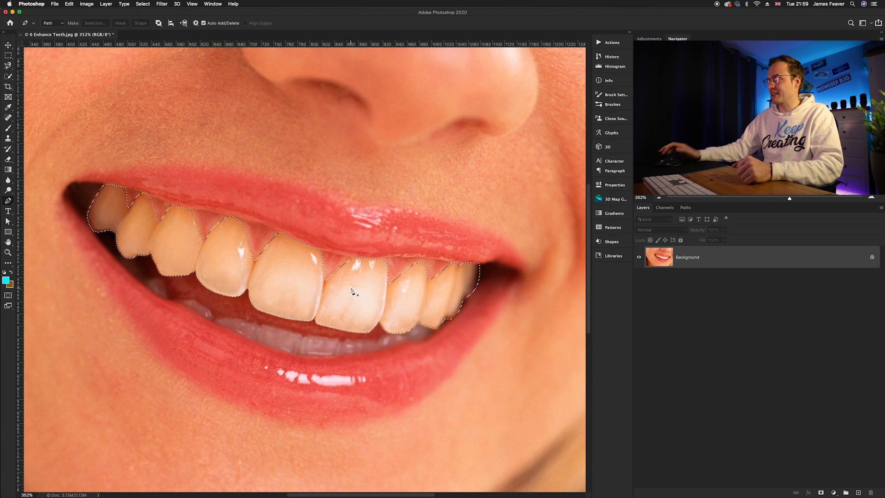
click(833, 492)
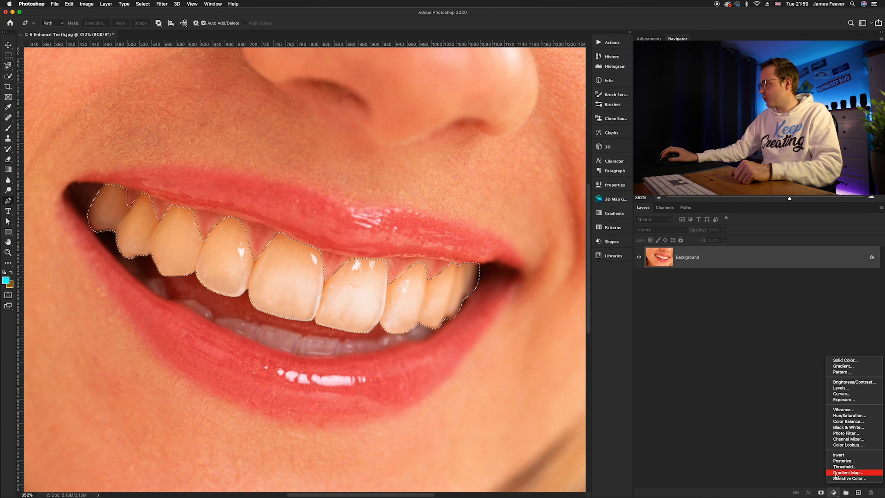
click(841, 415)
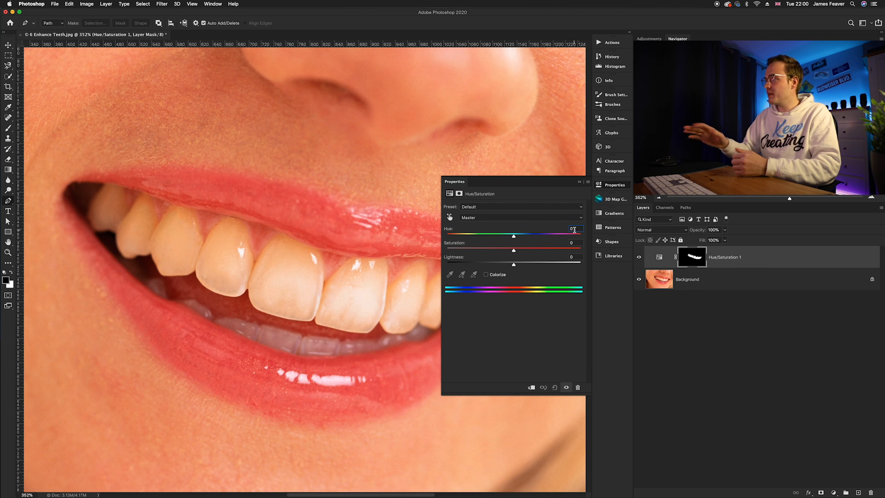
Whiten the teeth by setting the Hue/Saturation layer's Saturation to -70 and Lightness to +8.
drag(350, 265, 318, 269)
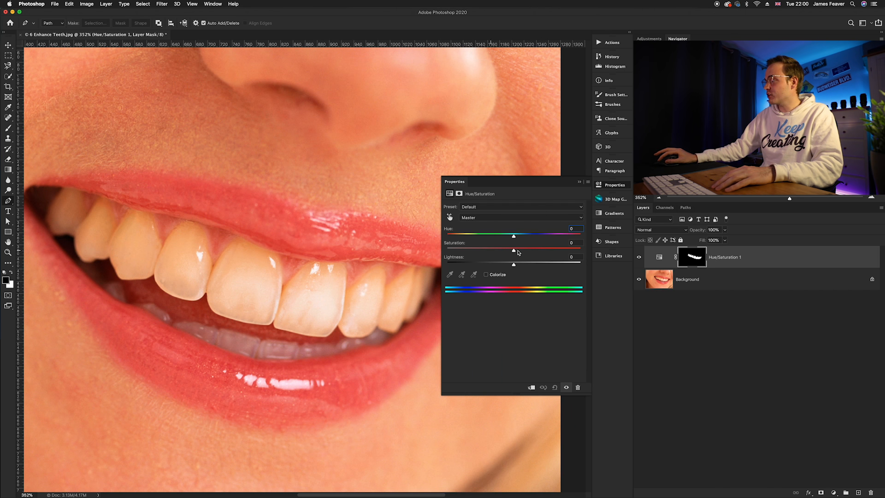
drag(515, 252, 430, 253)
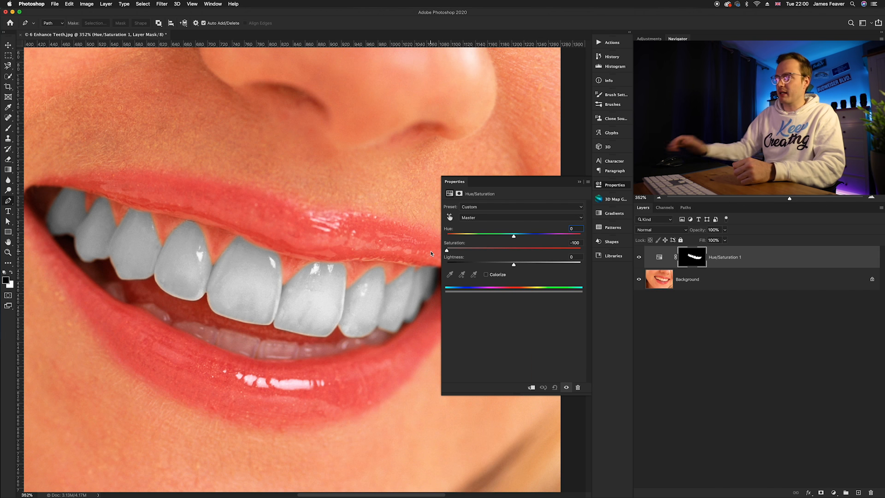
drag(447, 251, 469, 253)
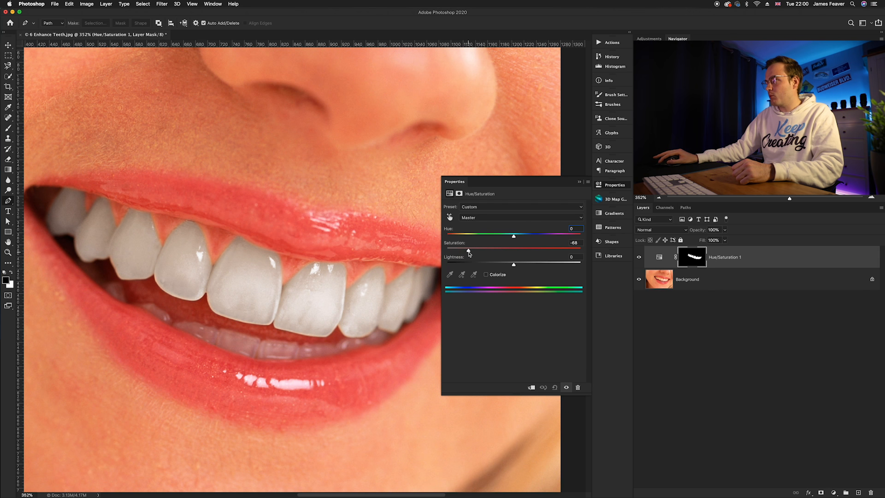
click(578, 242)
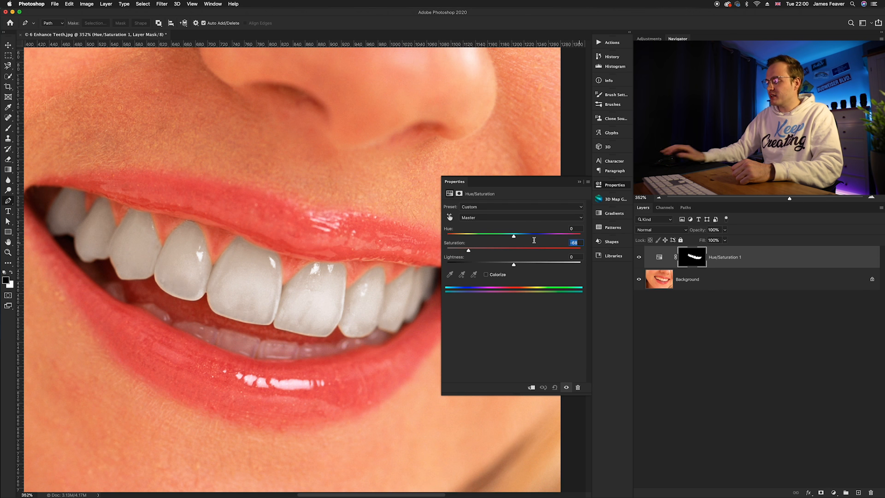
text(-70)
key(Return)
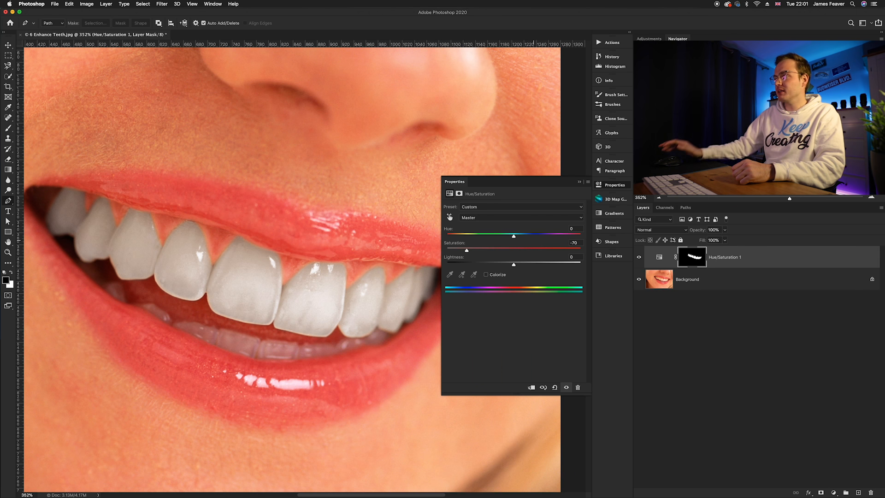
drag(513, 265, 517, 264)
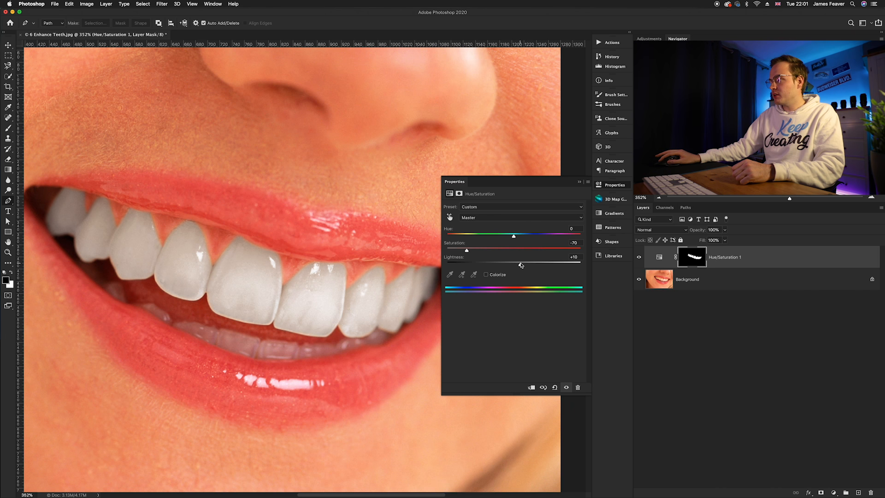
drag(522, 265, 519, 265)
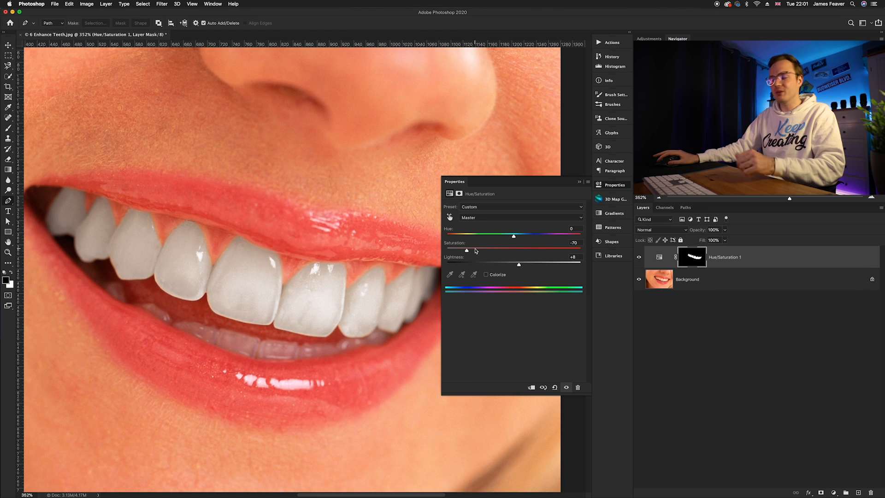
Set the teeth layer's Saturation to -62 and compare the whole photo with and without the Hue/Saturation adjustment.
drag(466, 250, 473, 252)
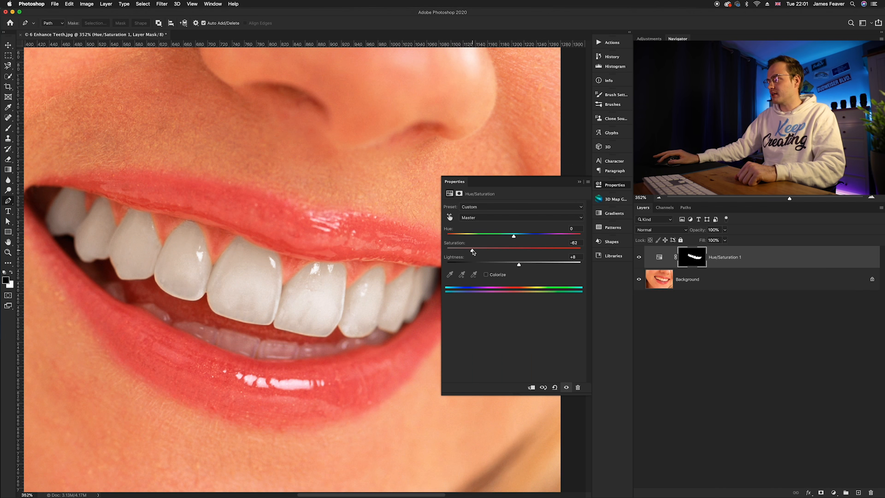
click(614, 184)
key(super+0)
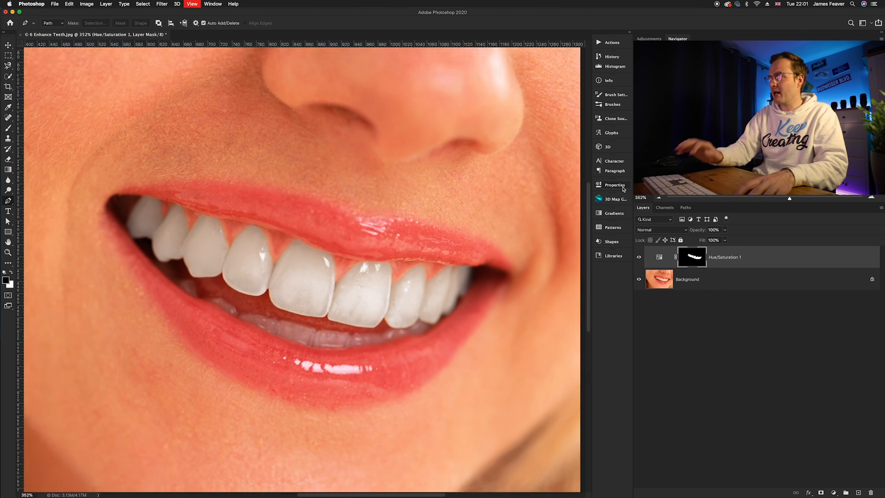
click(639, 256)
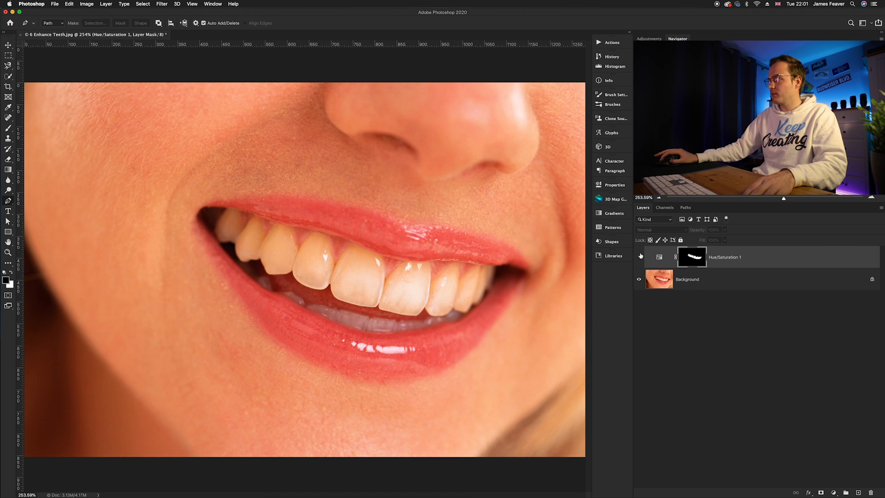
click(639, 256)
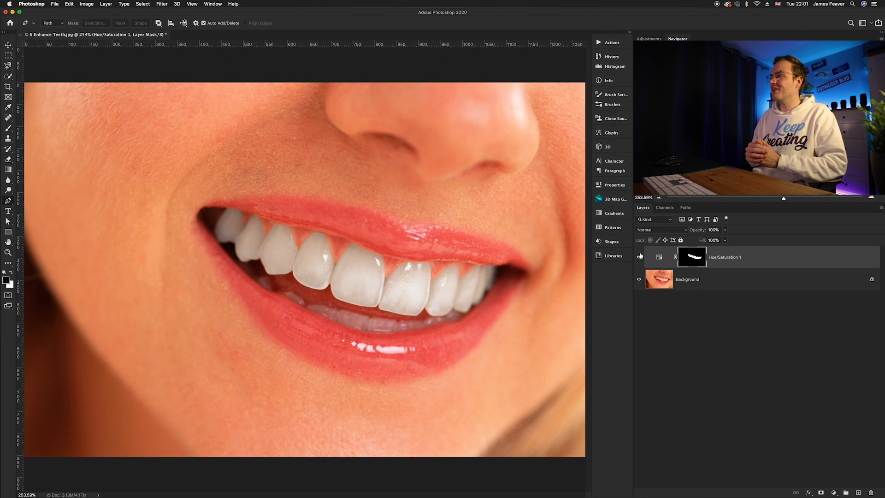
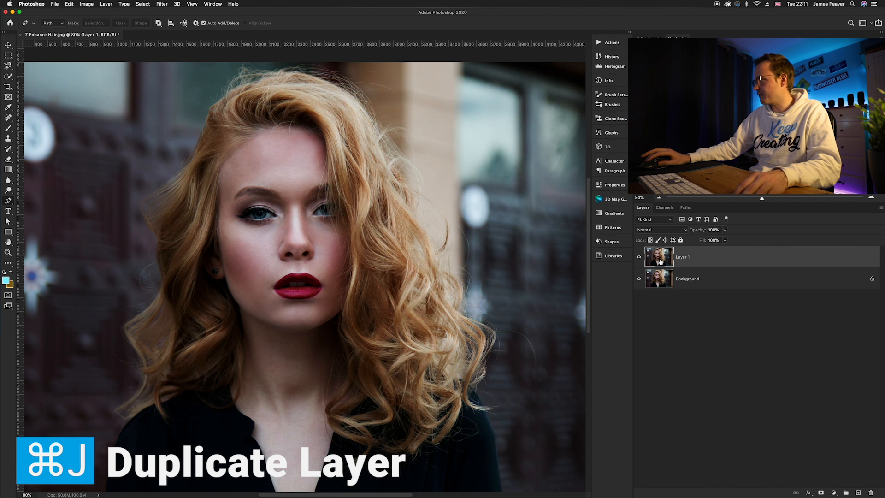
Rename the duplicated layer as Volume and convert it to a smart object.
double_click(682, 256)
text(V)
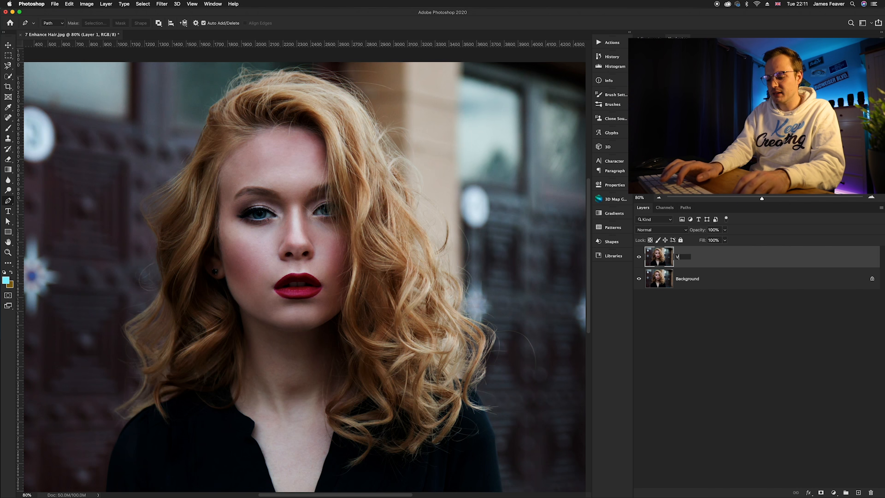
text(olume)
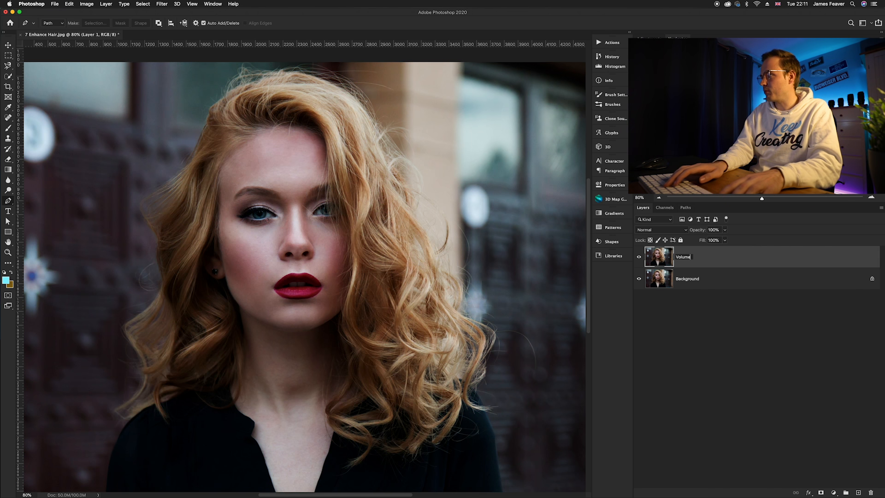
key(Return)
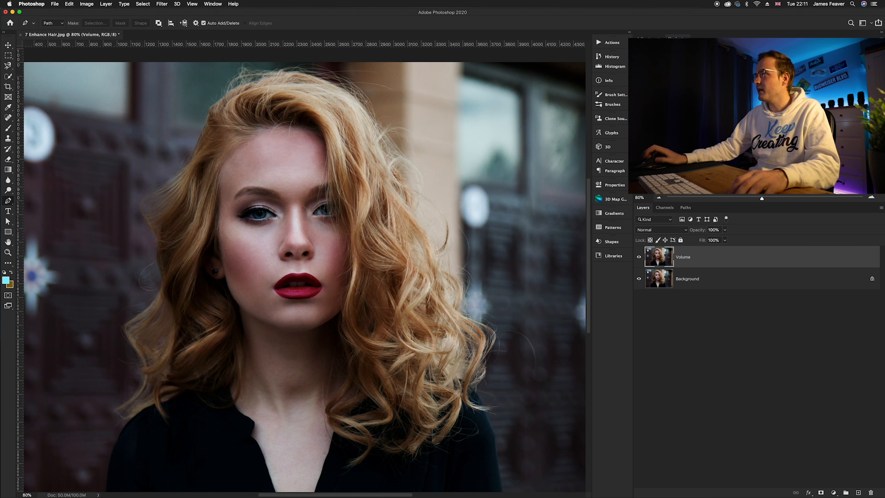
right_click(713, 259)
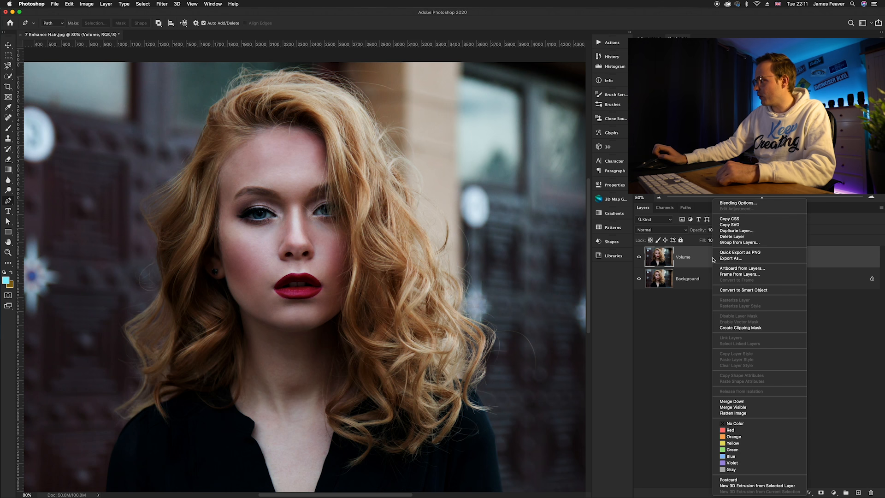
click(726, 290)
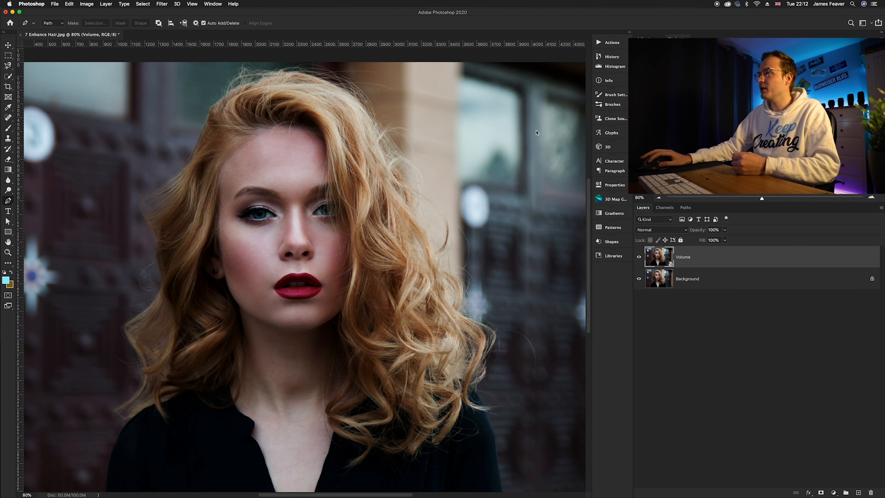
Open the Volume layer in Liquify and paint a freeze mask over the whole face and ear with brush size 194.
click(165, 7)
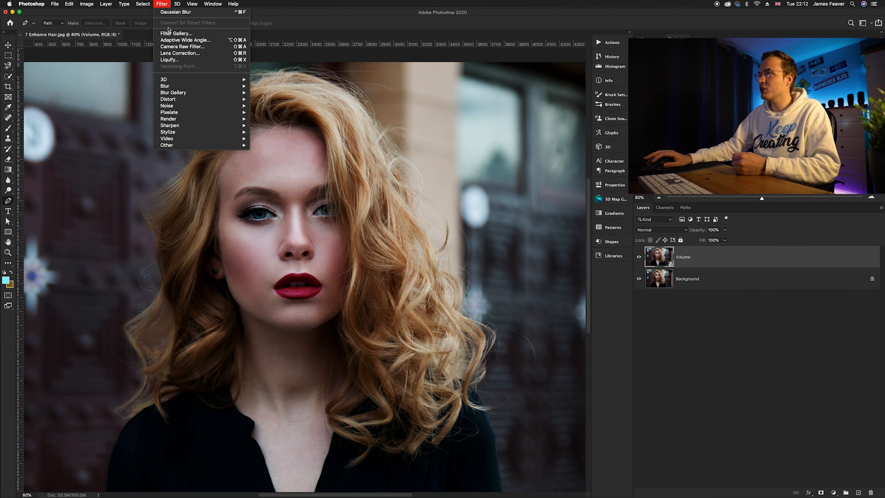
click(170, 59)
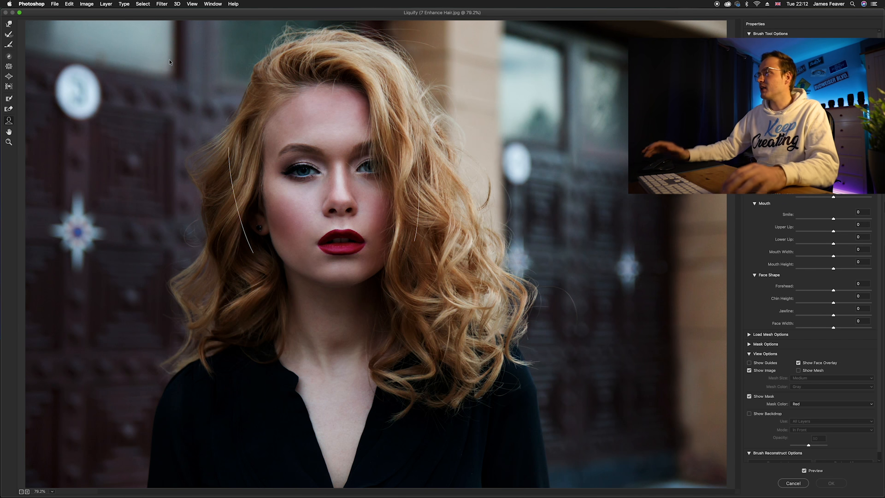
mouse_move(388, 140)
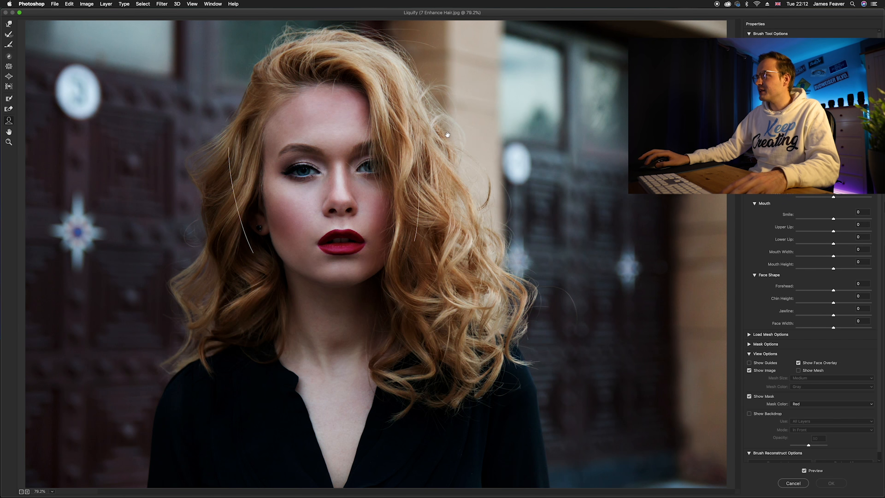
key(w)
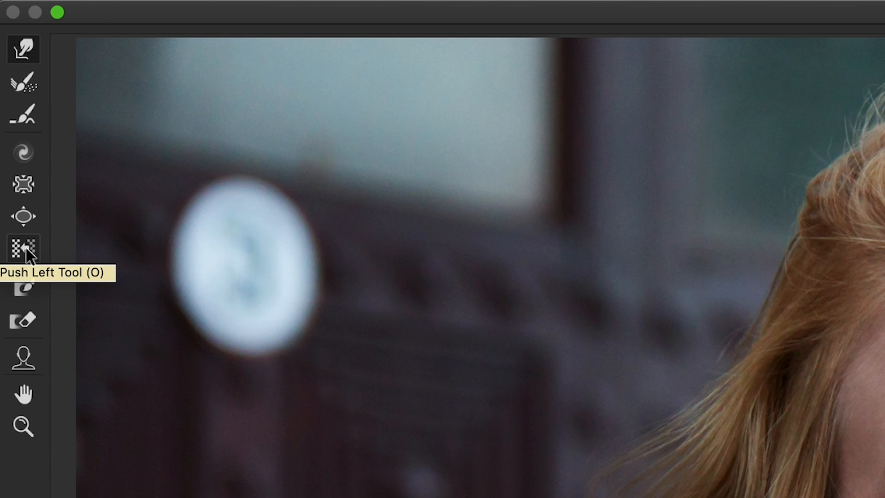
click(23, 290)
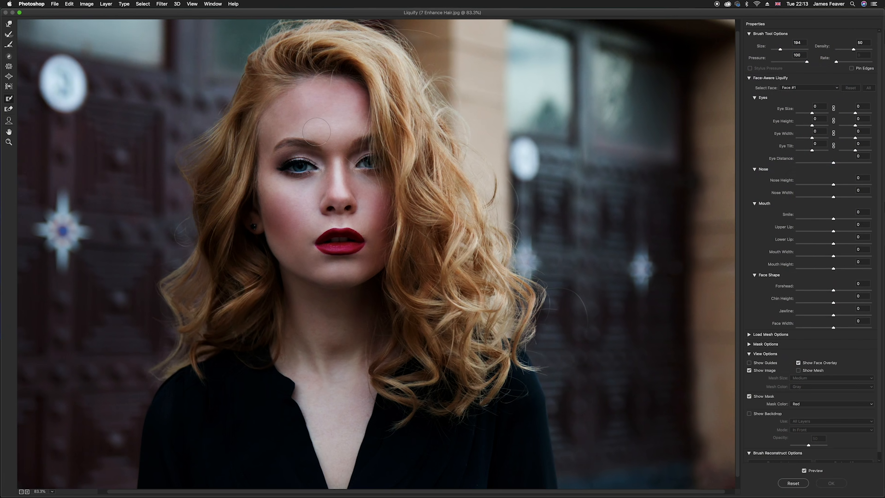
scroll(316, 132, up, 5)
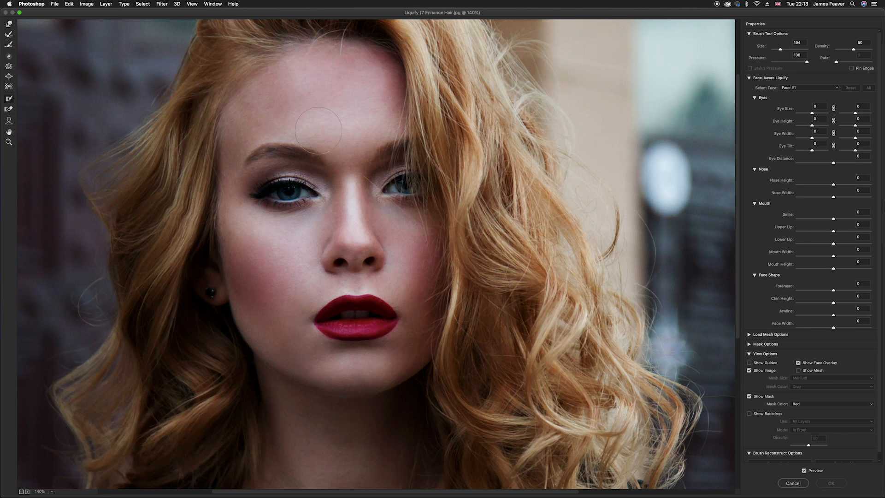
mouse_move(318, 72)
mouse_down()
mouse_move(258, 106)
mouse_move(239, 152)
mouse_move(241, 291)
mouse_move(251, 327)
mouse_move(277, 350)
mouse_move(370, 374)
mouse_move(398, 353)
mouse_move(411, 315)
mouse_move(412, 214)
mouse_move(399, 126)
mouse_move(378, 64)
mouse_move(344, 54)
mouse_move(305, 65)
mouse_move(263, 101)
mouse_move(341, 77)
mouse_move(288, 112)
mouse_move(277, 153)
mouse_move(298, 148)
mouse_move(276, 167)
mouse_move(277, 345)
mouse_move(347, 88)
mouse_move(366, 94)
mouse_move(363, 130)
mouse_move(323, 188)
mouse_move(383, 169)
mouse_move(384, 235)
mouse_move(378, 323)
mouse_move(345, 287)
mouse_move(351, 275)
mouse_move(313, 315)
mouse_move(325, 278)
mouse_move(372, 335)
mouse_move(375, 267)
mouse_move(323, 62)
mouse_move(282, 73)
mouse_move(239, 130)
mouse_move(244, 268)
mouse_move(225, 280)
mouse_move(381, 360)
mouse_move(403, 358)
mouse_move(419, 315)
mouse_move(421, 264)
mouse_move(406, 176)
mouse_up()
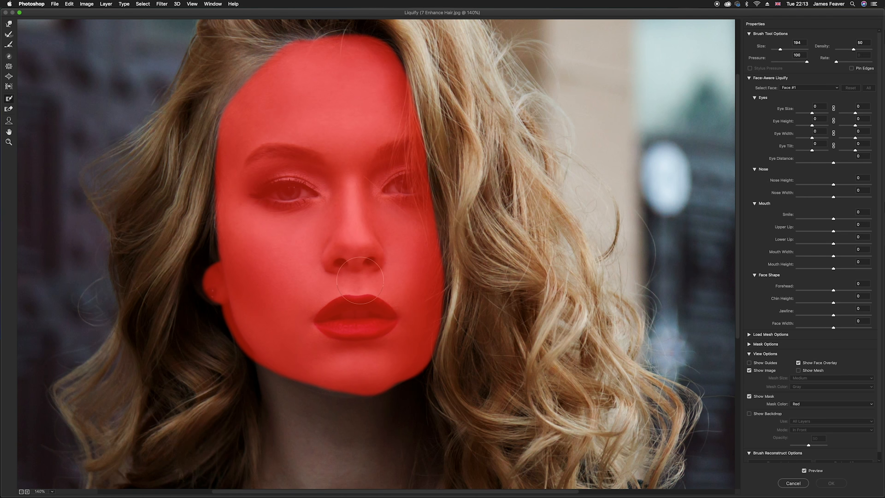
Push the hair outward on both sides of the head with Forward Warp strokes, using brush sizes 2200 and 1607.
scroll(387, 180, down, 3)
scroll(398, 251, right, 3)
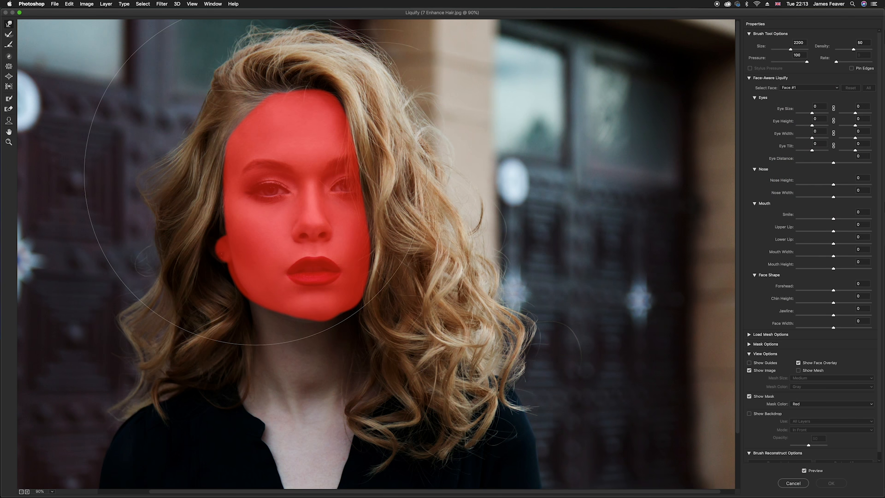
drag(592, 310, 577, 305)
drag(482, 301, 488, 298)
drag(458, 178, 466, 175)
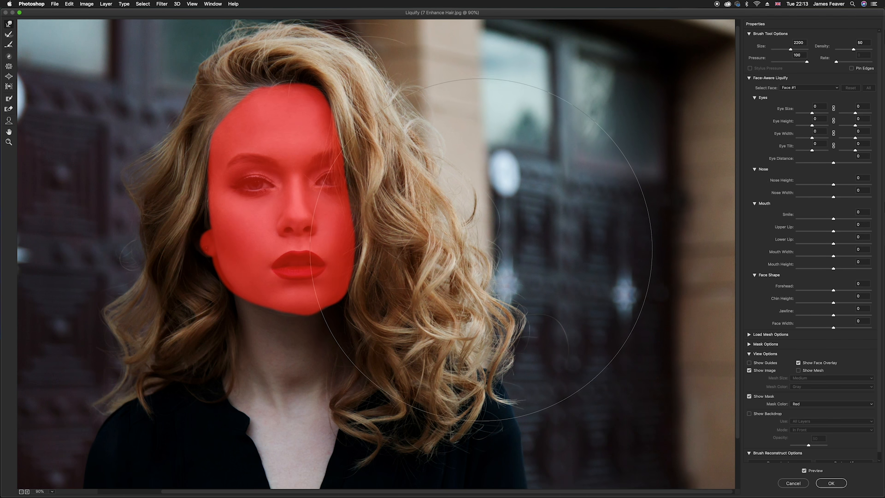
drag(473, 216, 480, 220)
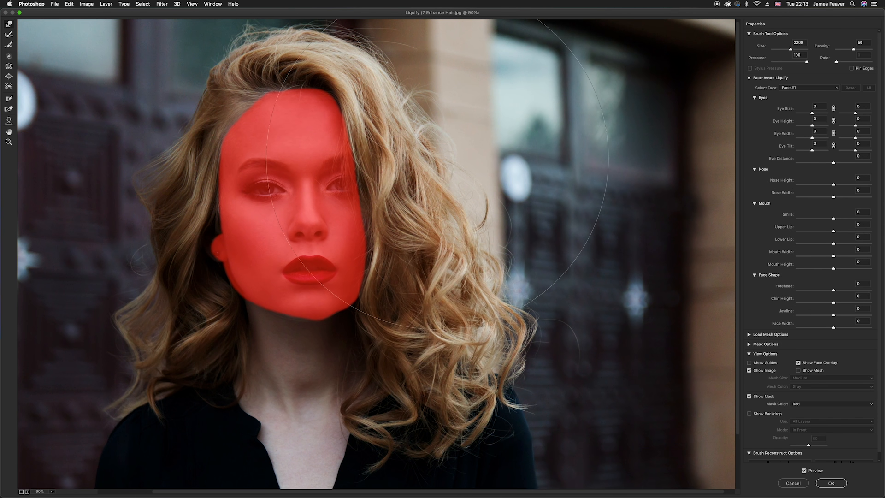
key(super+minus)
key(super+minus)
drag(429, 111, 437, 108)
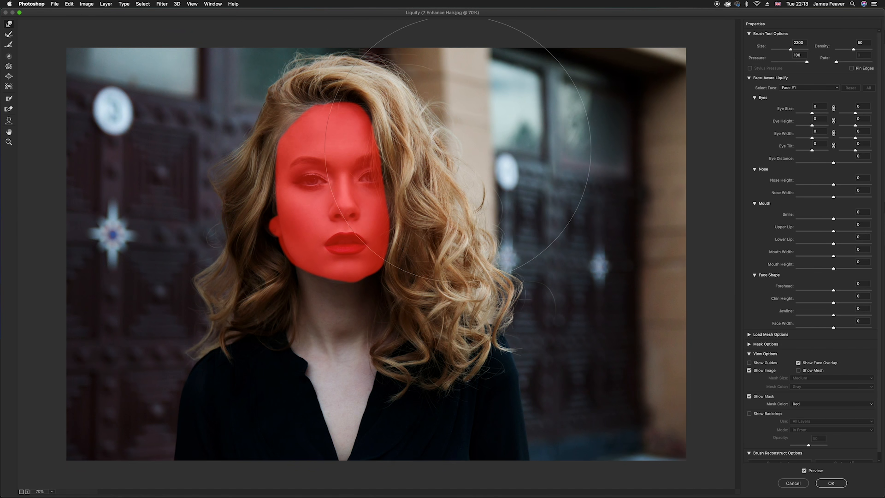
mouse_move(169, 274)
mouse_down()
mouse_move(84, 271)
mouse_move(134, 269)
mouse_up()
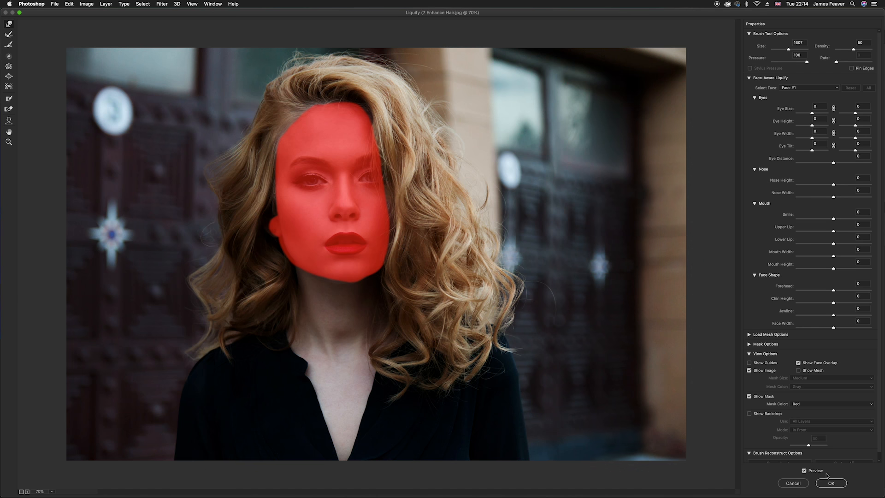
Compare the hair with and without the Liquify distortion using the preview.
click(804, 470)
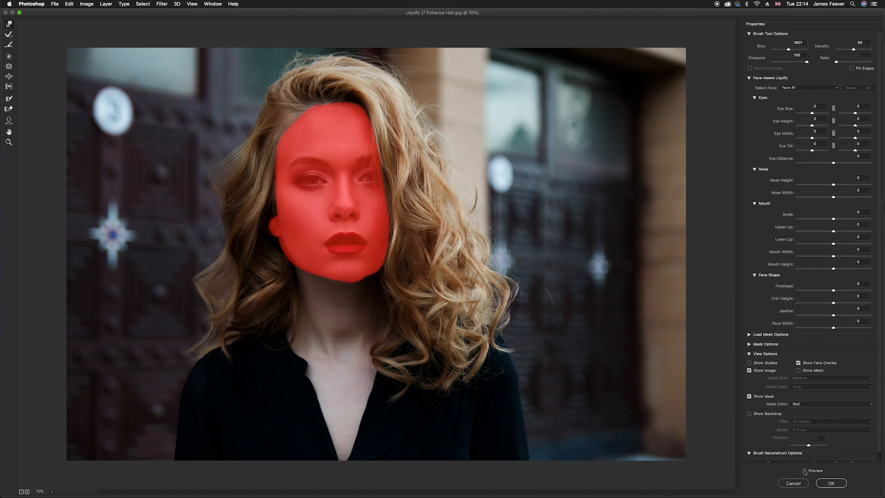
click(804, 470)
click(804, 470)
click(804, 470)
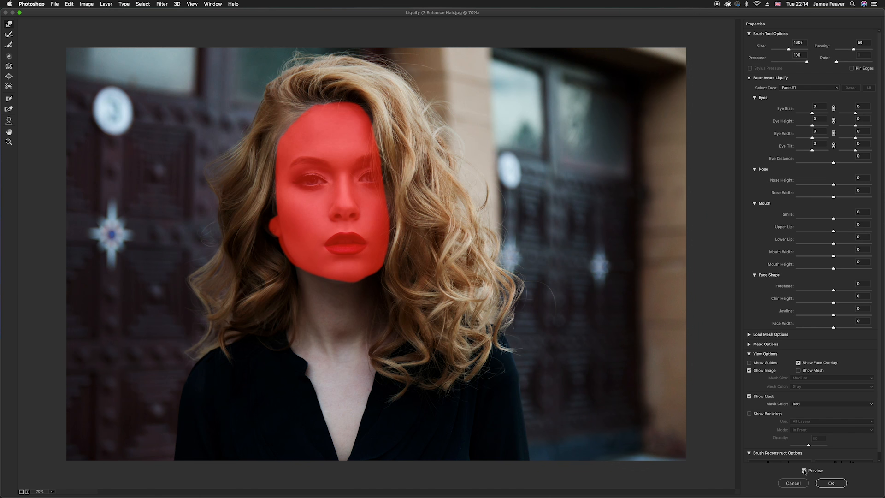
Reduce the warp brush size to 894, check the hair against the original, and apply the Liquify filter.
drag(500, 291, 440, 291)
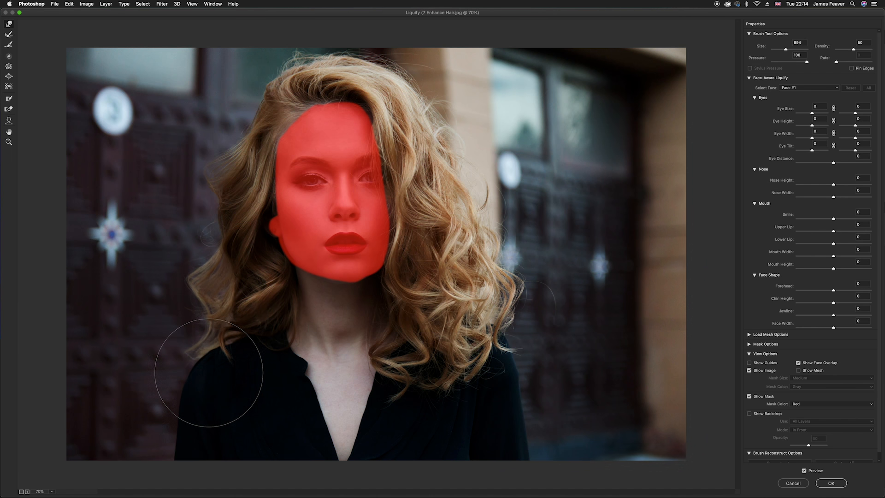
click(804, 470)
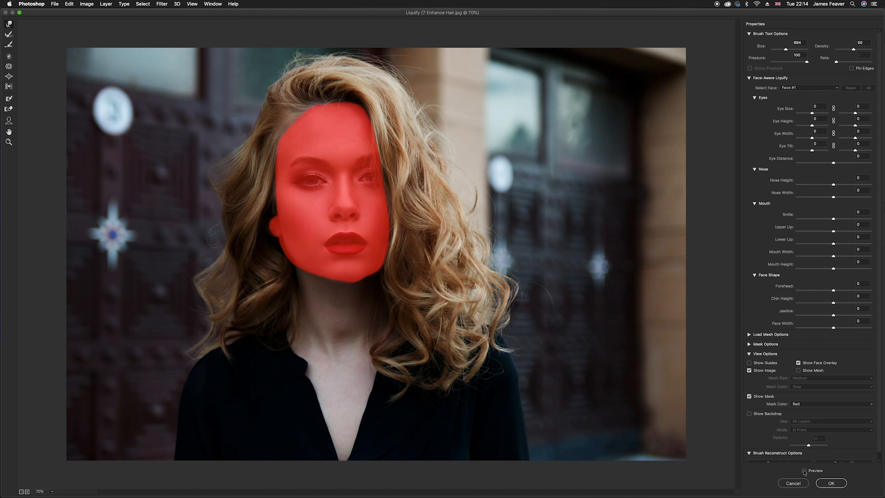
click(804, 470)
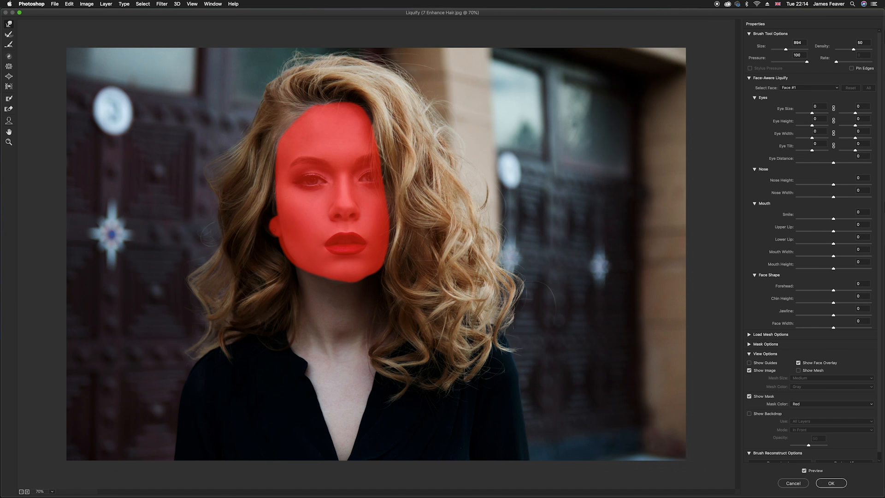
click(837, 483)
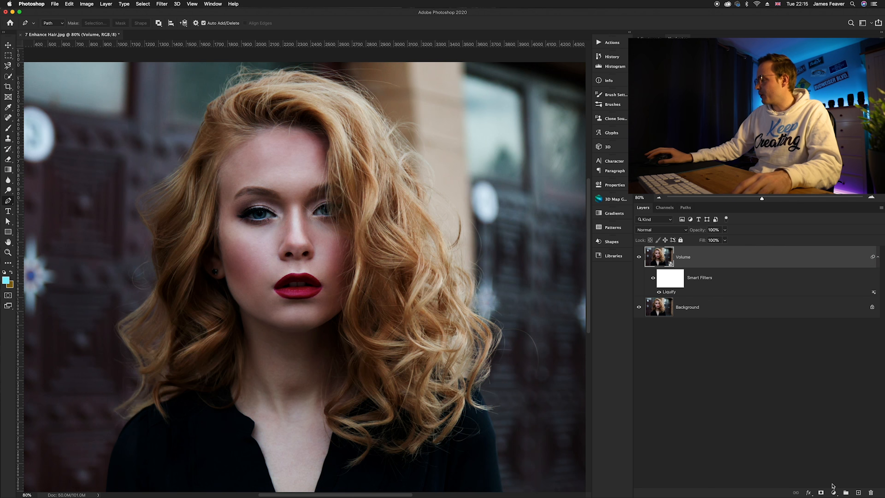
Add a Gradient Map adjustment layer above the Volume layer and open its gradient in the Gradient Editor.
click(833, 492)
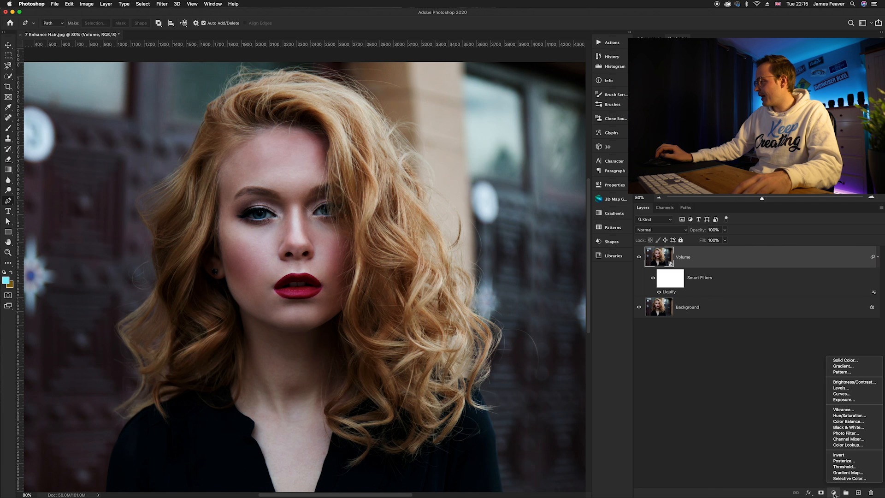
click(847, 472)
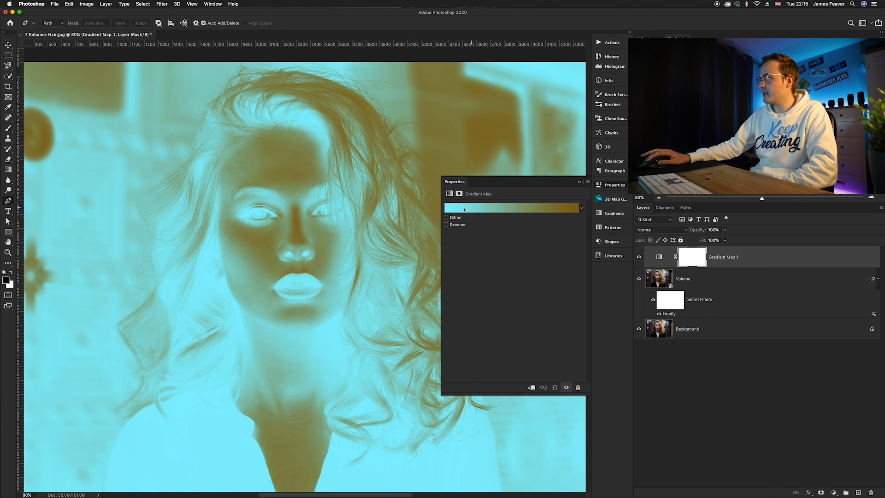
click(517, 207)
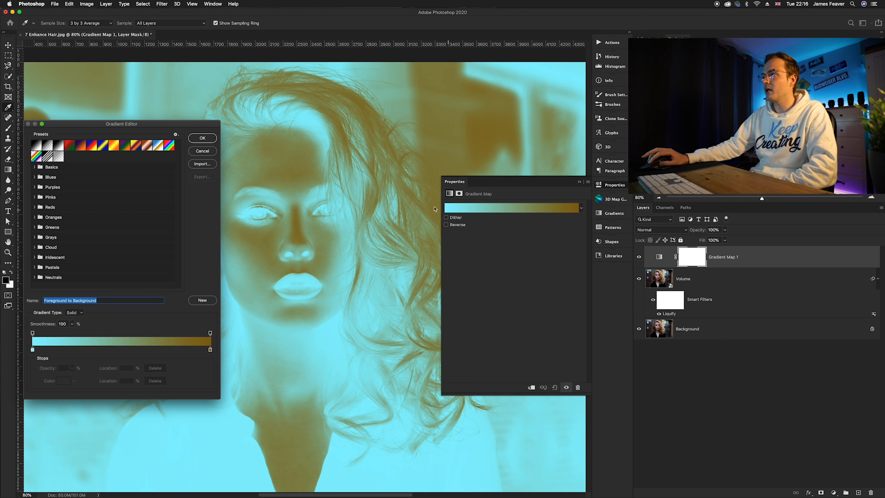
drag(138, 124, 190, 109)
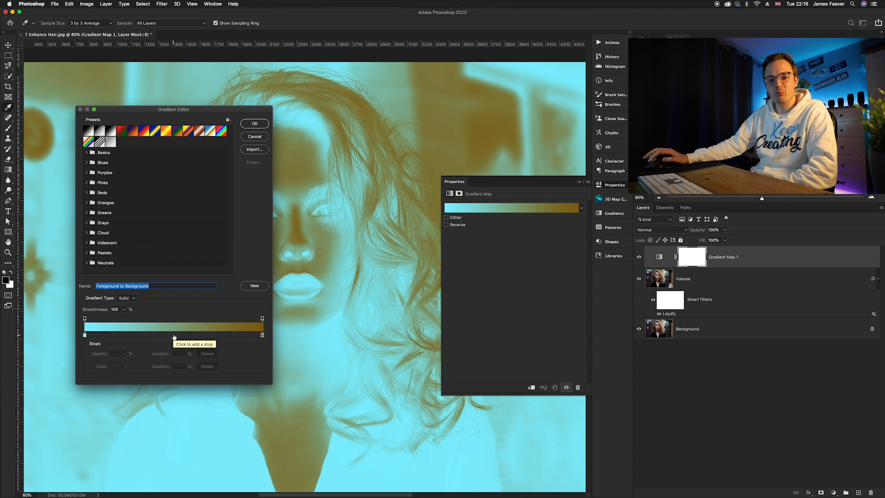
Recolour the gradient's starting colour stop to dark brown 341400.
click(85, 335)
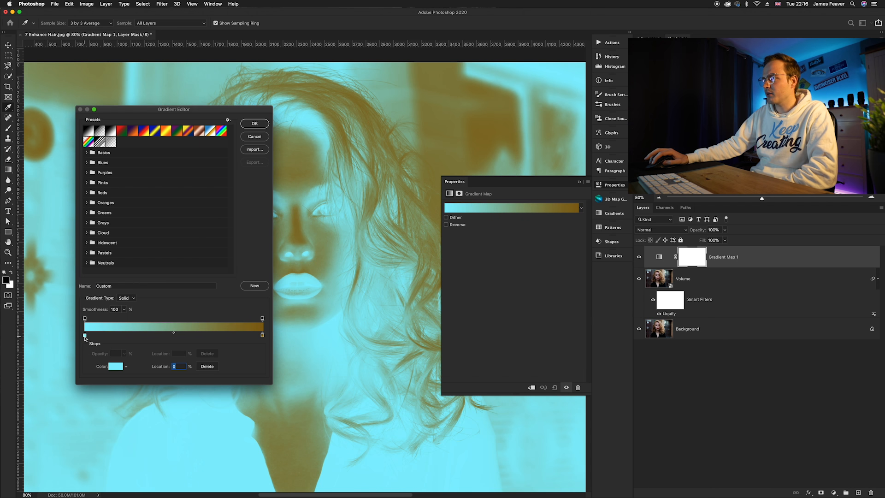
click(116, 366)
drag(234, 151, 235, 192)
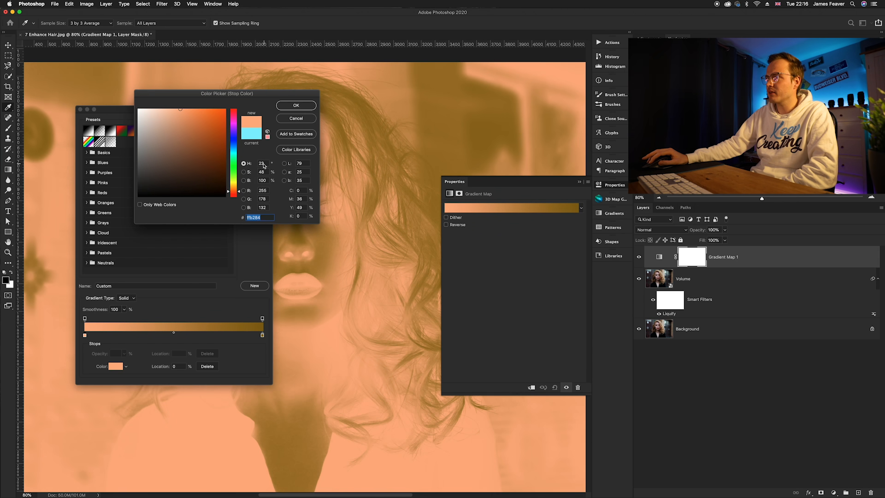
mouse_move(197, 146)
mouse_down()
mouse_move(230, 177)
mouse_move(249, 180)
mouse_up()
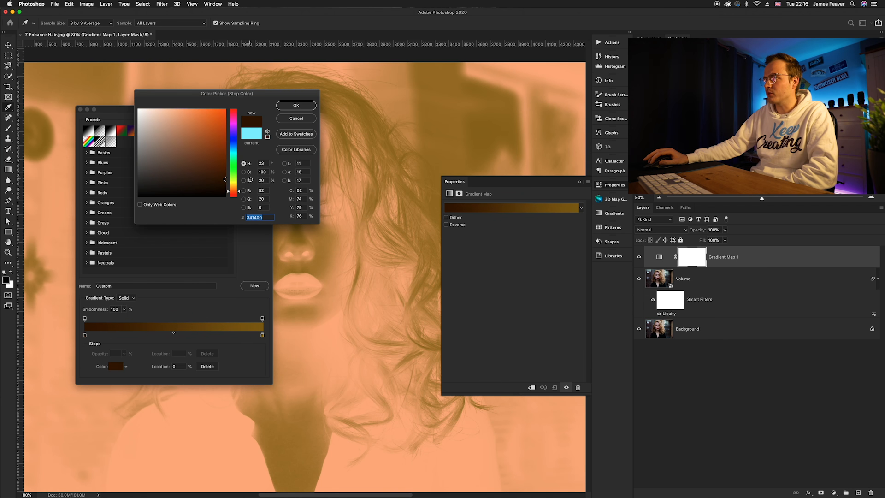
click(297, 105)
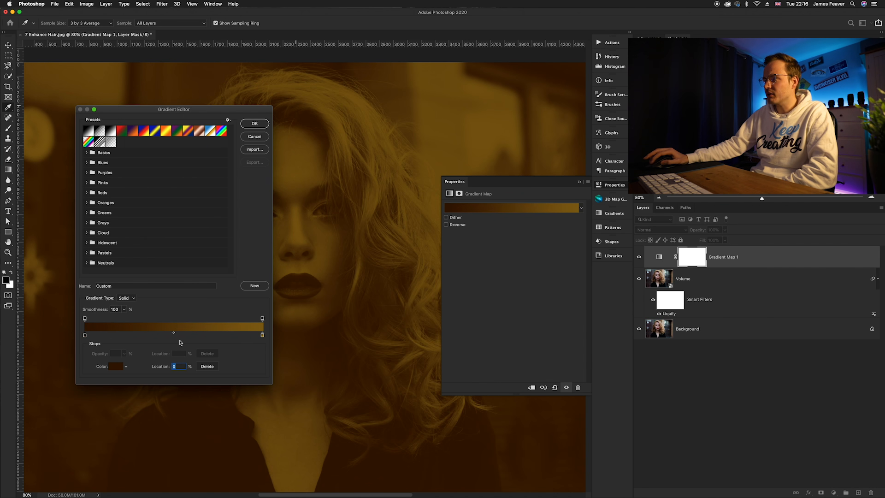
Add a middle colour stop at 50% location and colour it bright orange ff6000.
click(183, 335)
drag(184, 335, 175, 336)
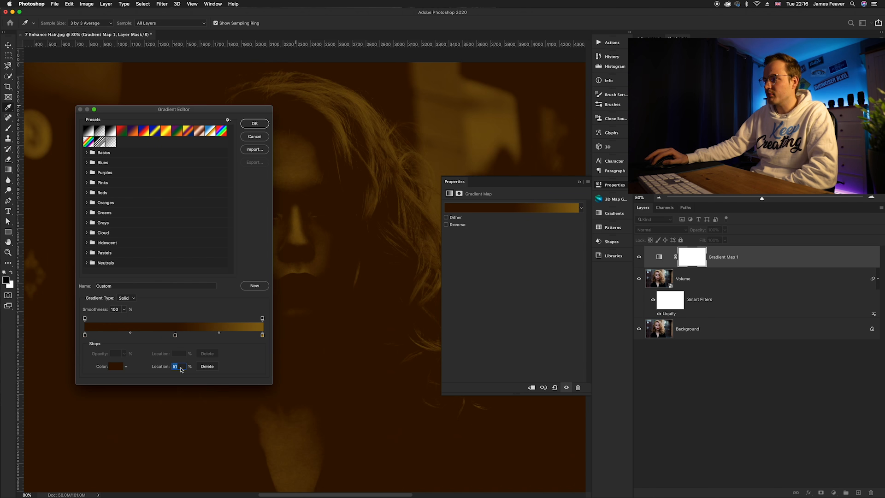
text(50)
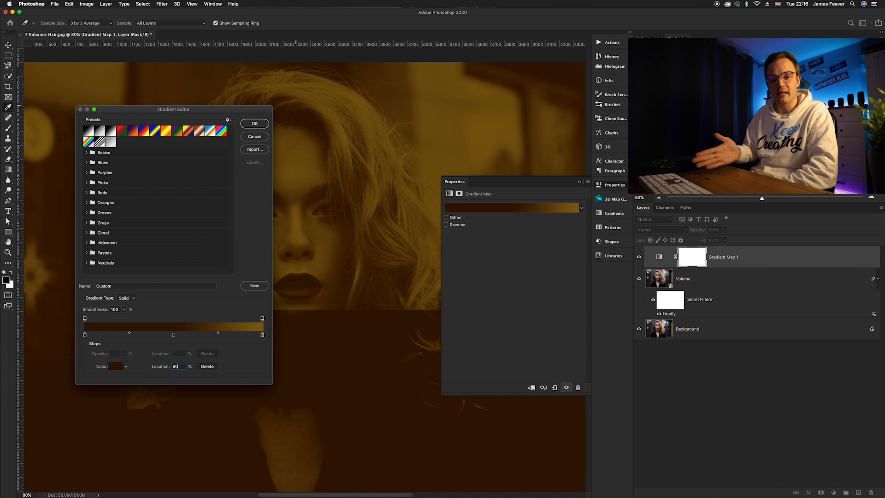
click(117, 366)
drag(208, 167, 268, 84)
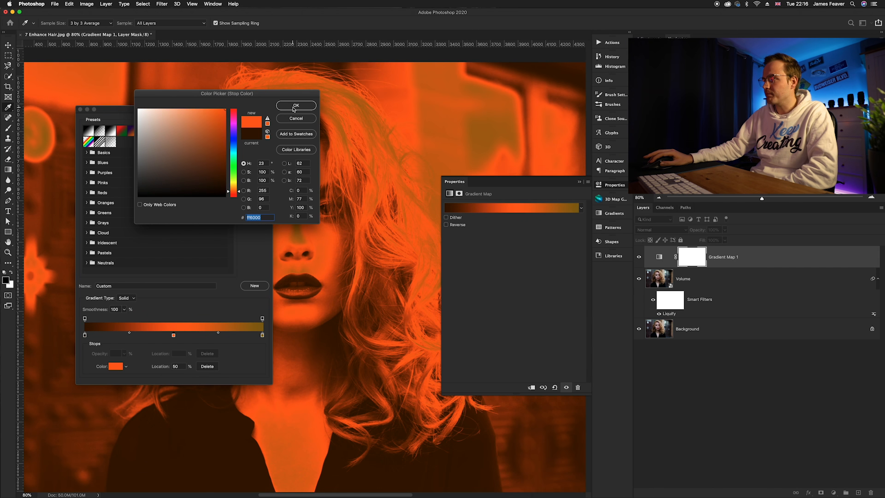
click(295, 105)
Recolour the gradient's end stop to pale peach ffddb8 and apply the edited gradient.
click(262, 335)
click(116, 368)
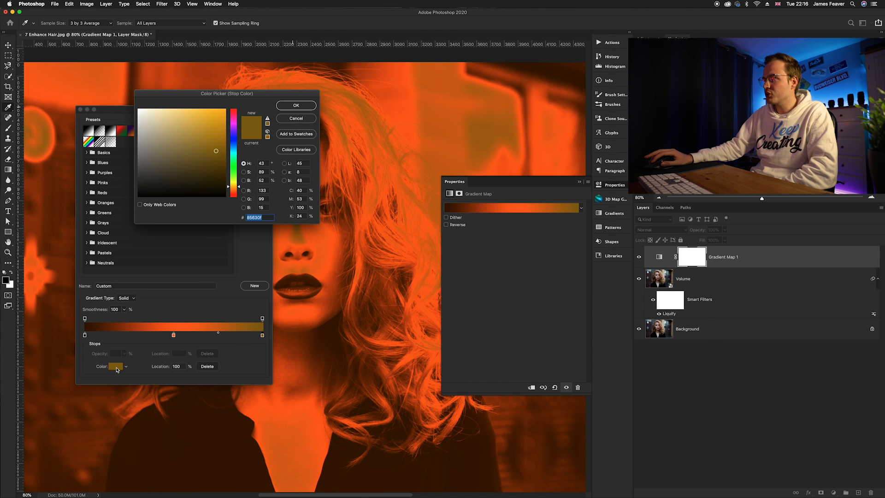
drag(216, 146, 163, 86)
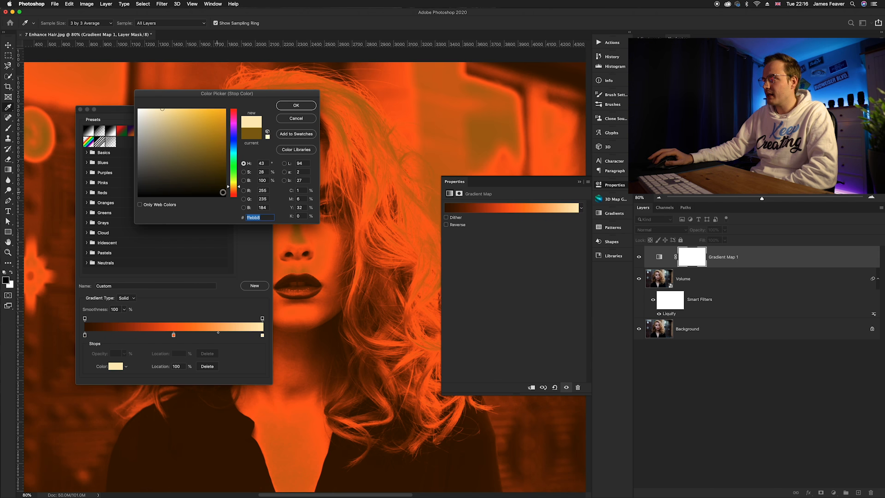
click(234, 191)
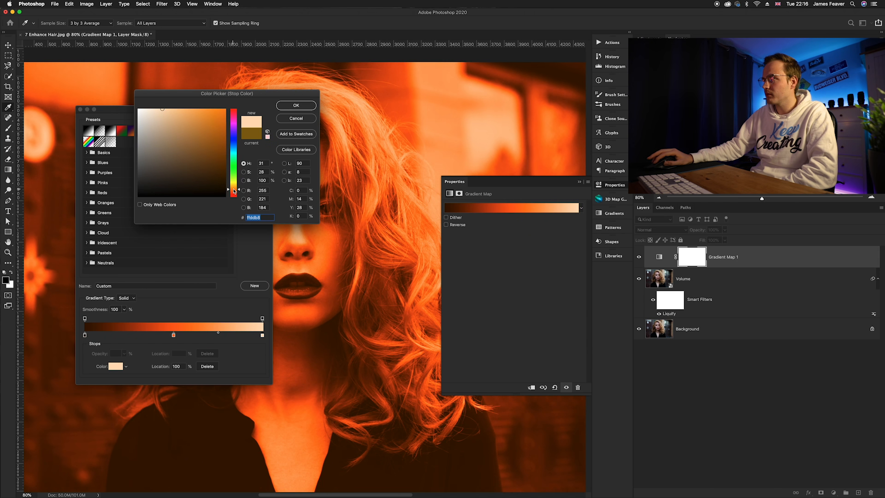
click(295, 106)
click(254, 122)
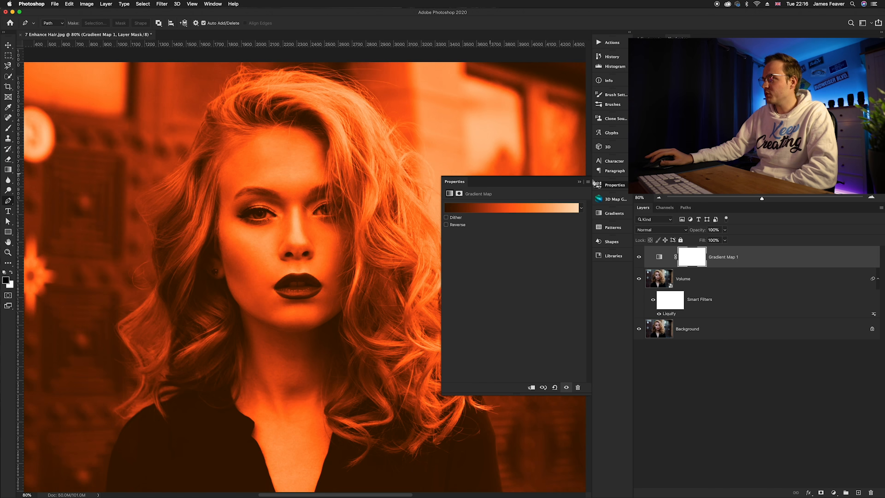
Invert the Gradient Map's mask to black and paint the curls right of the face in white with a 288 px brush.
click(598, 184)
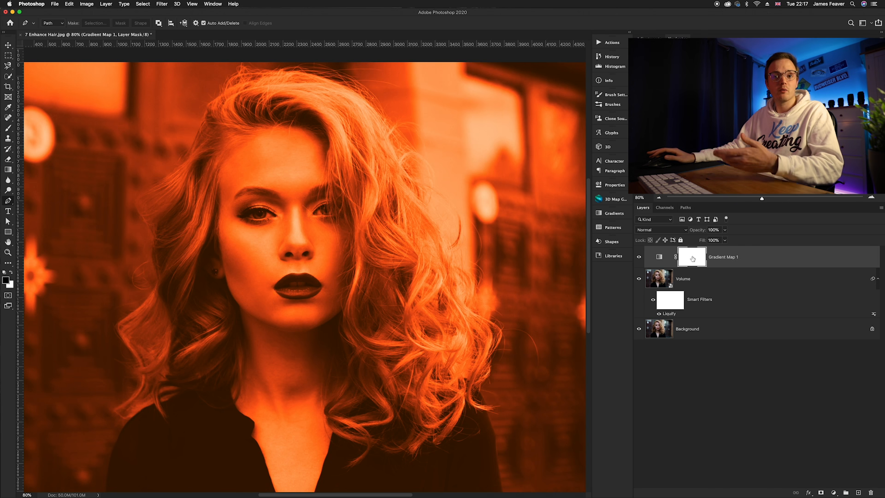
key(super+i)
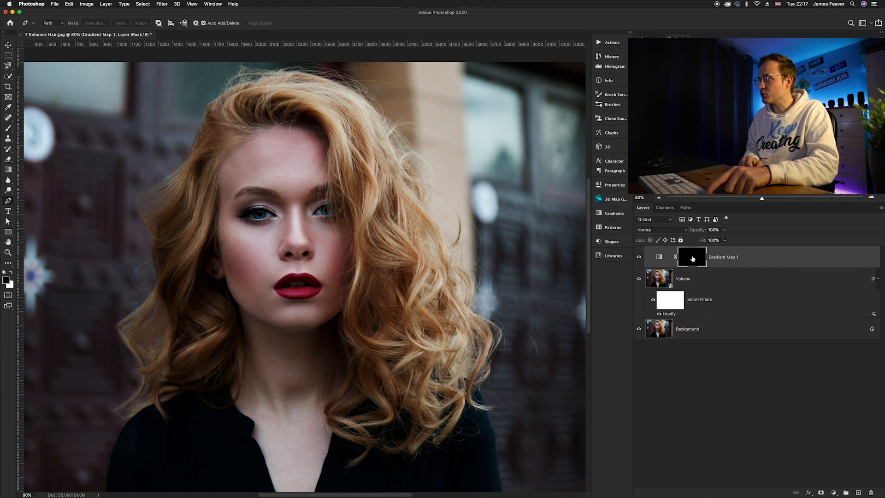
key(b)
scroll(413, 266, up, 3)
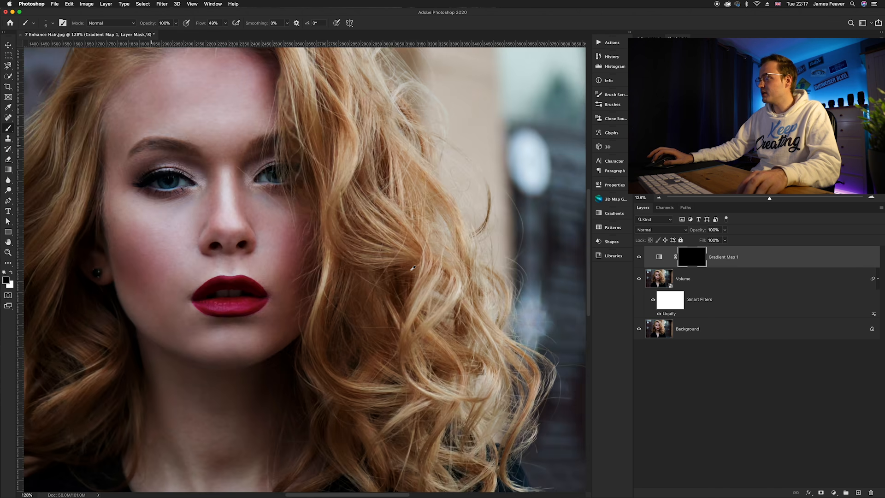
scroll(414, 266, up, 3)
drag(388, 276, 441, 276)
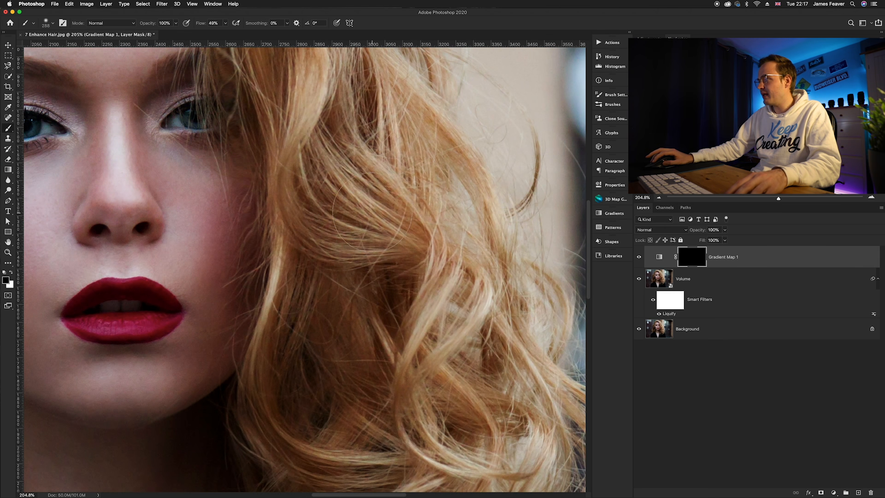
key(x)
mouse_move(391, 300)
mouse_down()
mouse_move(401, 281)
mouse_move(377, 334)
mouse_move(342, 268)
mouse_up()
mouse_move(318, 184)
mouse_down()
mouse_move(277, 193)
mouse_move(258, 276)
mouse_move(304, 248)
mouse_move(414, 328)
mouse_move(369, 250)
mouse_up()
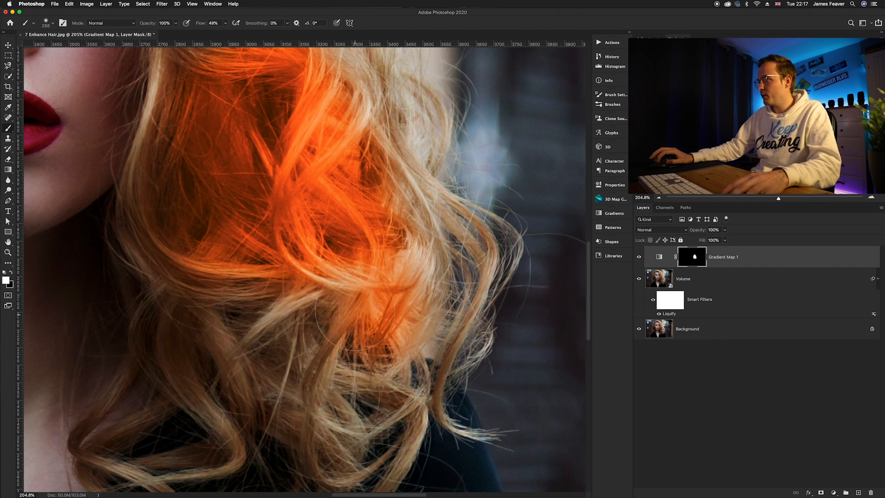
Lower the Gradient Map layer's opacity to 35% and extend the white mask painting over the lower curls.
drag(699, 231, 674, 231)
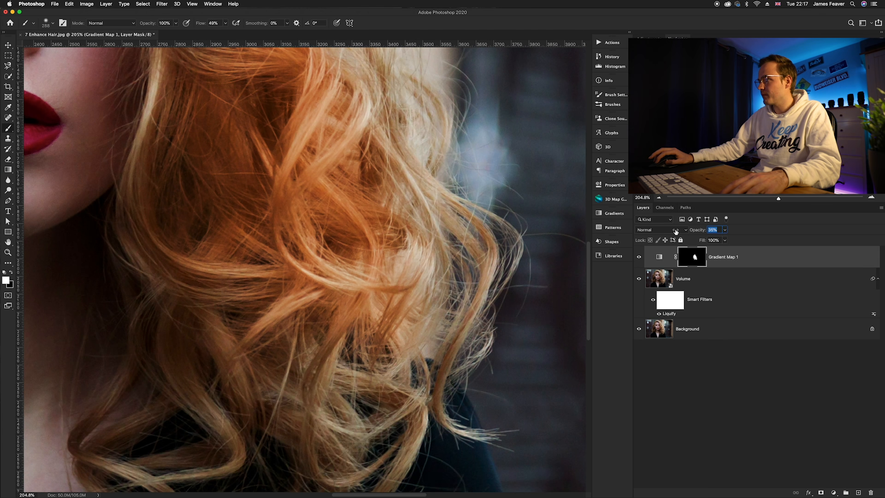
scroll(450, 227, left, 5)
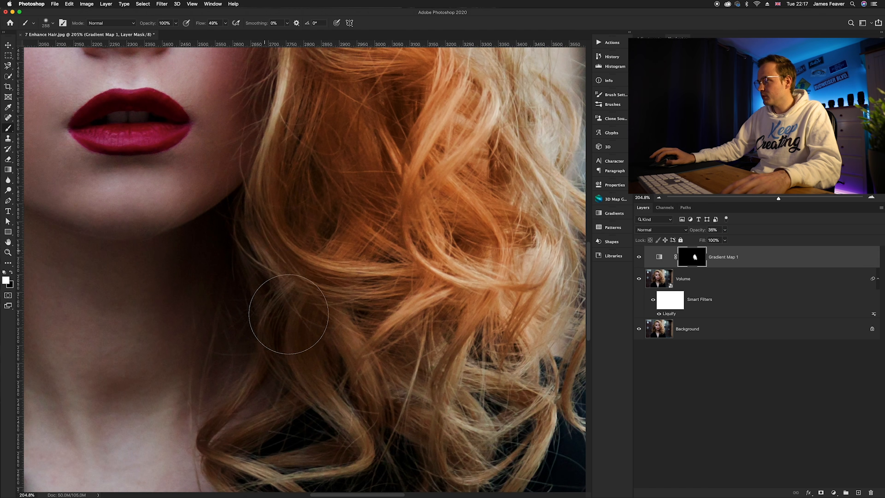
mouse_move(336, 362)
mouse_down()
mouse_move(298, 269)
mouse_move(300, 280)
mouse_up()
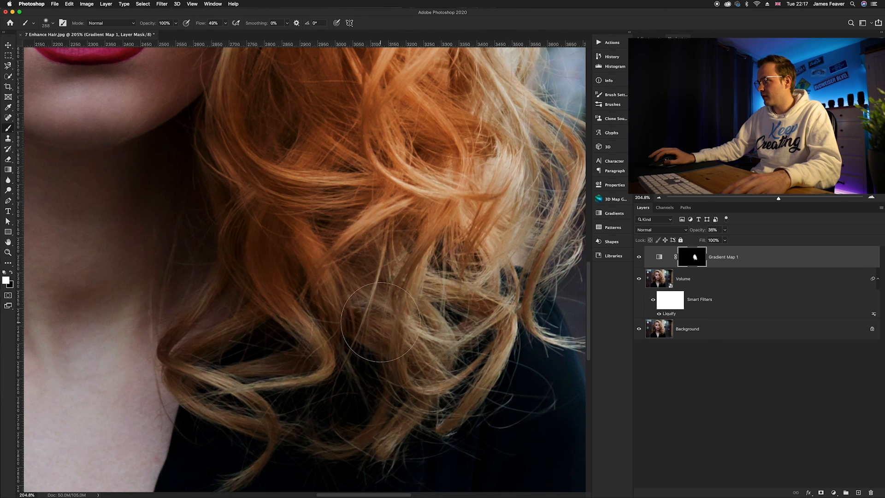
Paint white on the mask over the hair beside the right of the face, up to the crown and across the parting.
scroll(488, 124, up, 5)
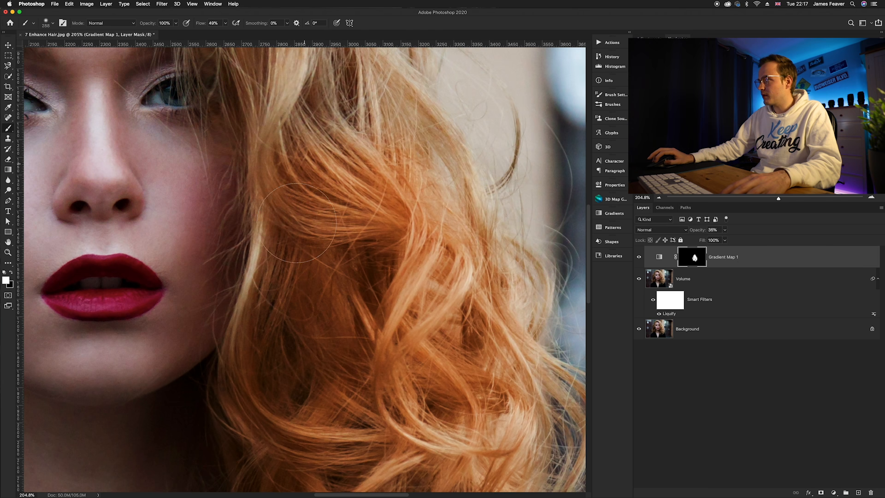
scroll(326, 374, up, 8)
drag(326, 375, 330, 403)
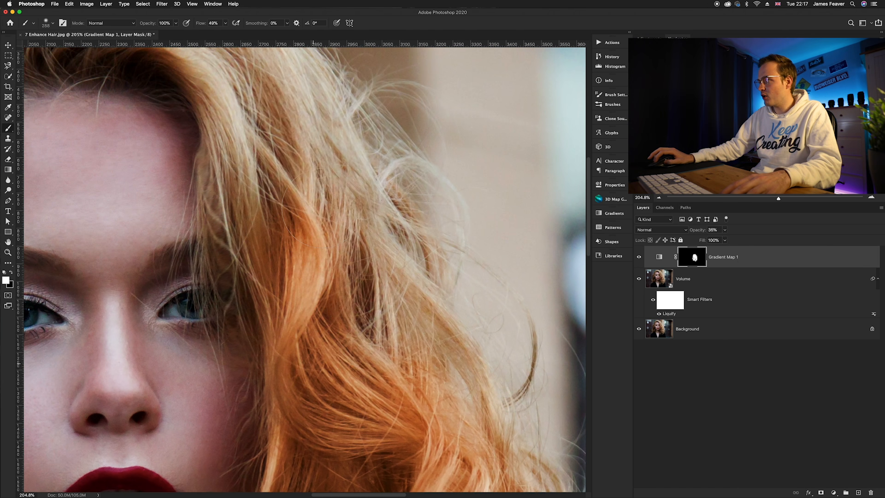
mouse_move(358, 173)
mouse_down()
mouse_move(341, 143)
mouse_move(295, 141)
mouse_move(318, 136)
mouse_move(318, 175)
mouse_up()
drag(315, 179, 387, 346)
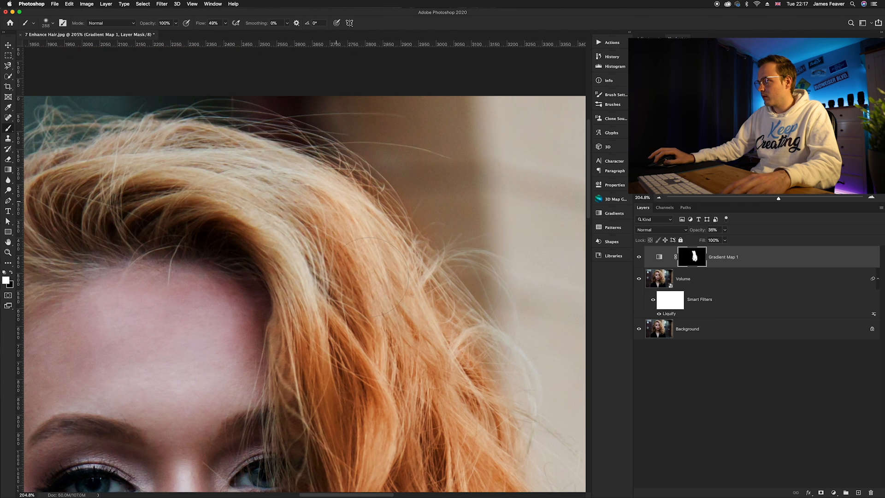
drag(301, 239, 295, 203)
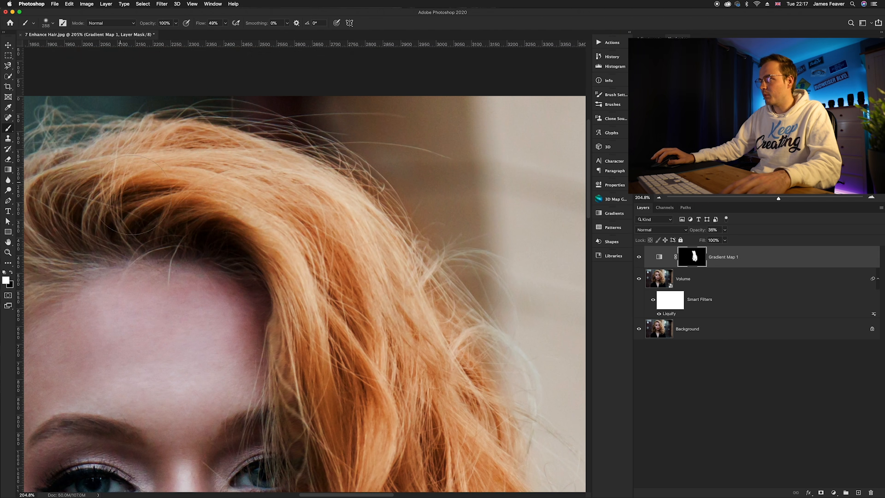
drag(129, 228, 381, 208)
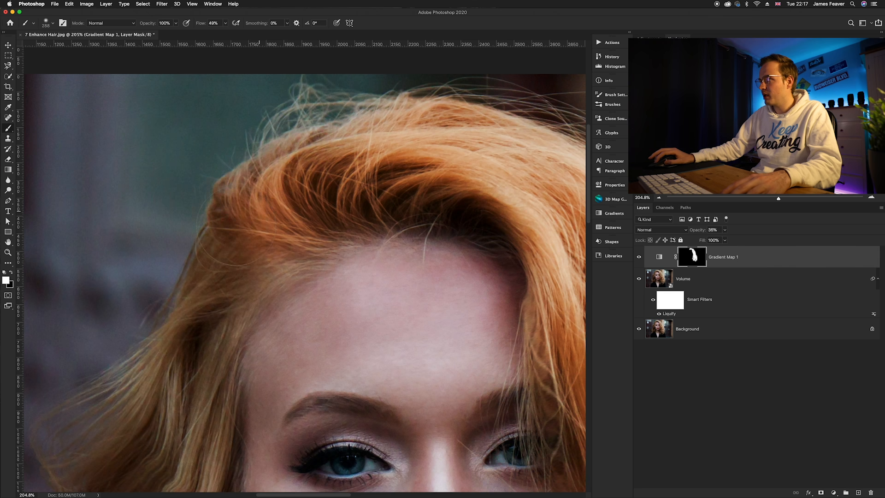
Paint white on the mask over the hair on the left of the face, from the temple down to the lower waves.
mouse_move(198, 340)
mouse_down()
mouse_move(295, 175)
mouse_move(252, 259)
mouse_move(281, 282)
mouse_move(242, 286)
mouse_move(211, 396)
mouse_move(240, 258)
mouse_up()
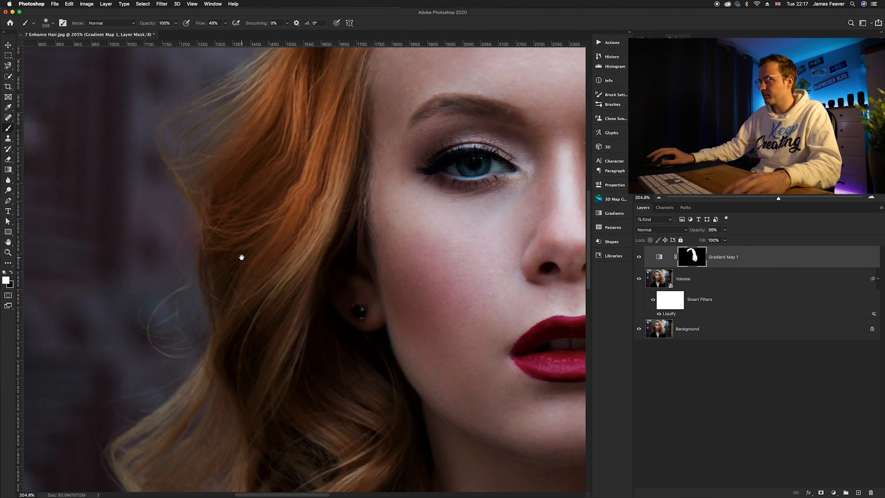
mouse_move(267, 379)
mouse_down()
mouse_move(273, 211)
mouse_move(271, 318)
mouse_move(265, 136)
mouse_move(372, 257)
mouse_move(355, 312)
mouse_move(359, 349)
mouse_move(236, 355)
mouse_move(170, 408)
mouse_move(241, 234)
mouse_move(151, 235)
mouse_move(184, 292)
mouse_move(221, 312)
mouse_move(241, 351)
mouse_up()
scroll(277, 305, down, 10)
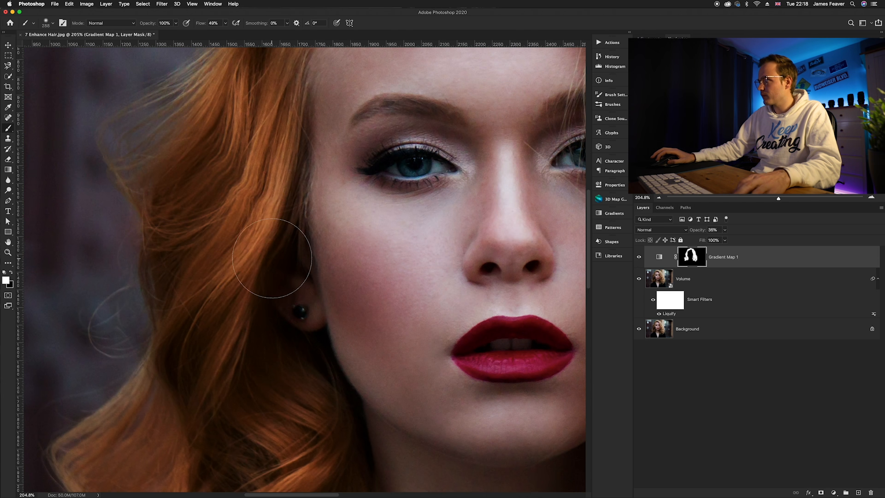
Paint the outer curls at the hair's right edge into the mask with smaller brushes of 189 and 81 px.
scroll(343, 273, up, 15)
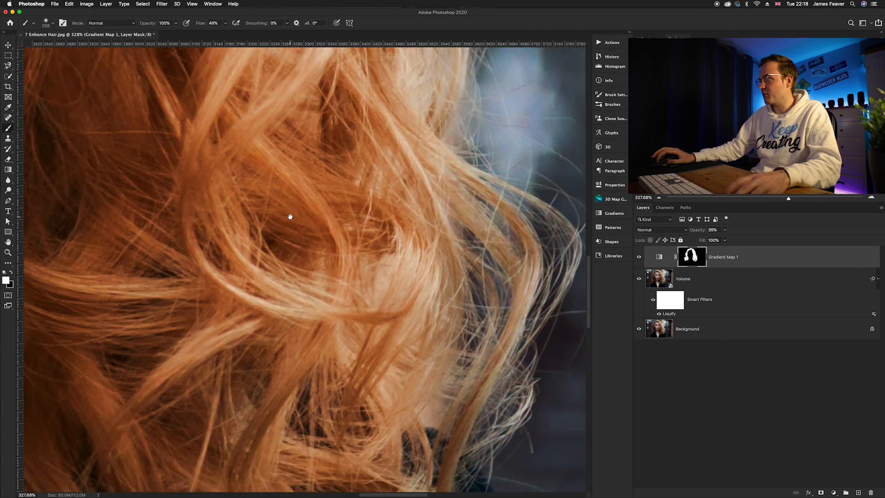
scroll(325, 250, down, 2)
drag(388, 239, 353, 239)
scroll(387, 230, up, 2)
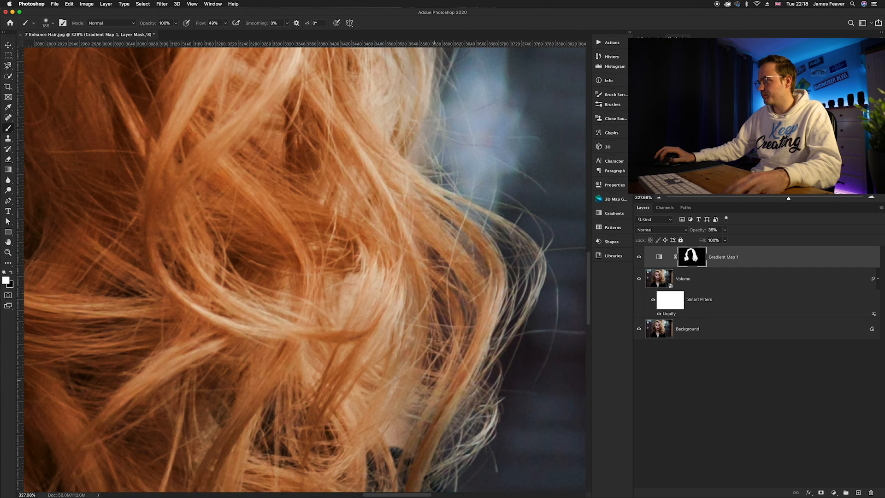
drag(448, 193, 479, 147)
drag(302, 290, 339, 176)
drag(428, 188, 393, 193)
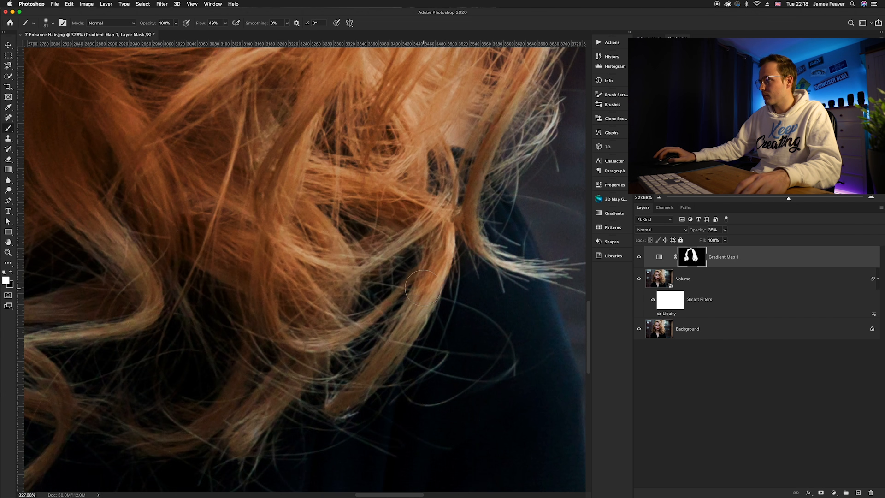
Paint the curl tips over the dark top and neckline into the mask, reducing the brush from 81 to 52 px.
drag(319, 356, 449, 210)
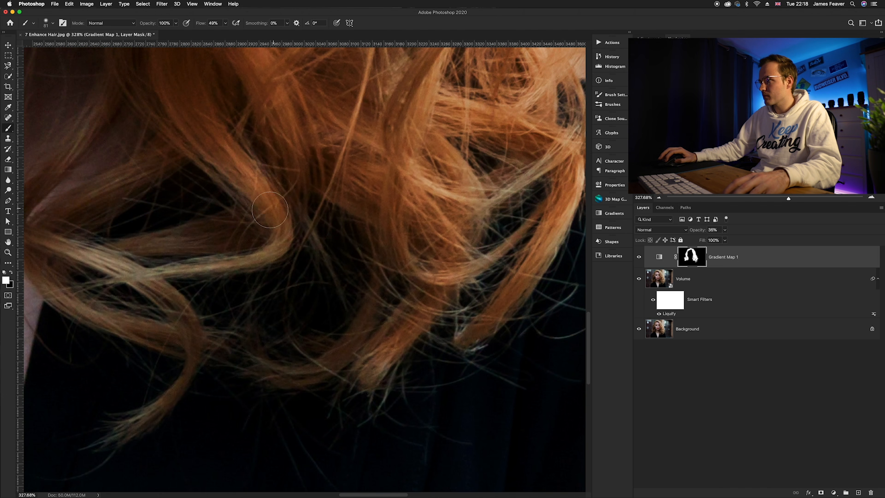
drag(278, 227, 390, 235)
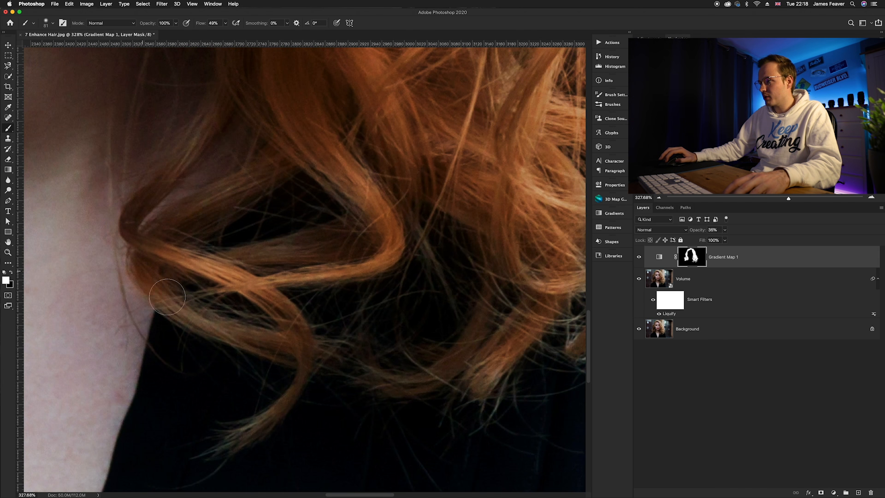
mouse_move(285, 378)
mouse_down()
mouse_move(268, 382)
mouse_move(256, 423)
mouse_move(234, 437)
mouse_up()
mouse_move(440, 338)
mouse_down()
mouse_move(316, 380)
mouse_move(366, 363)
mouse_up()
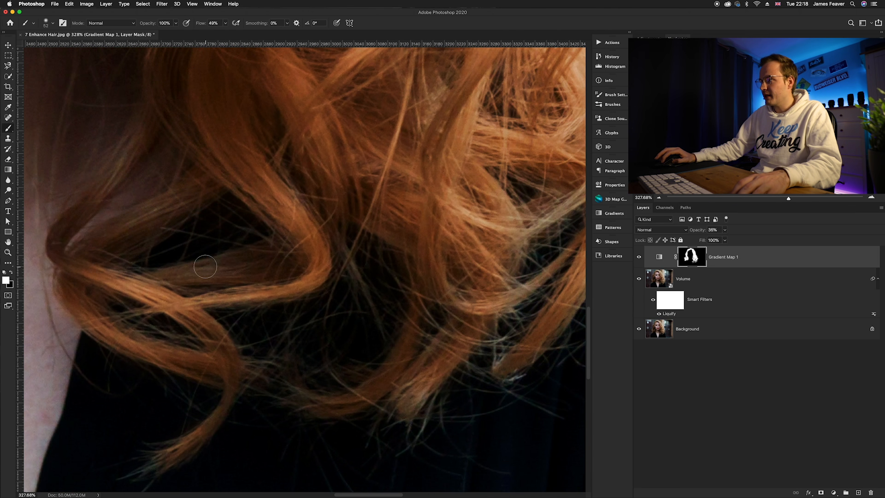
Fill the remaining uncoloured gaps within the right-hand curls on the mask and check the recoloured hair from further out.
drag(350, 146, 235, 147)
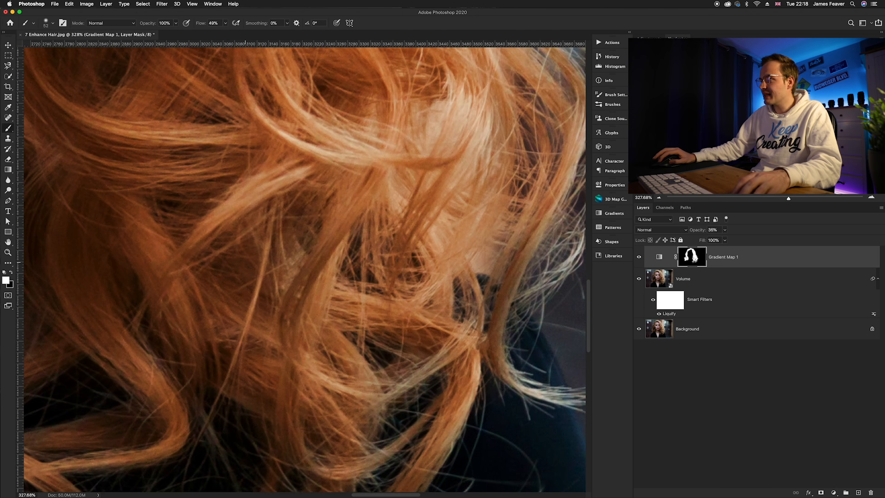
drag(304, 253, 280, 365)
mouse_move(387, 242)
mouse_down()
mouse_move(308, 254)
mouse_move(314, 261)
mouse_up()
scroll(235, 217, down, 3)
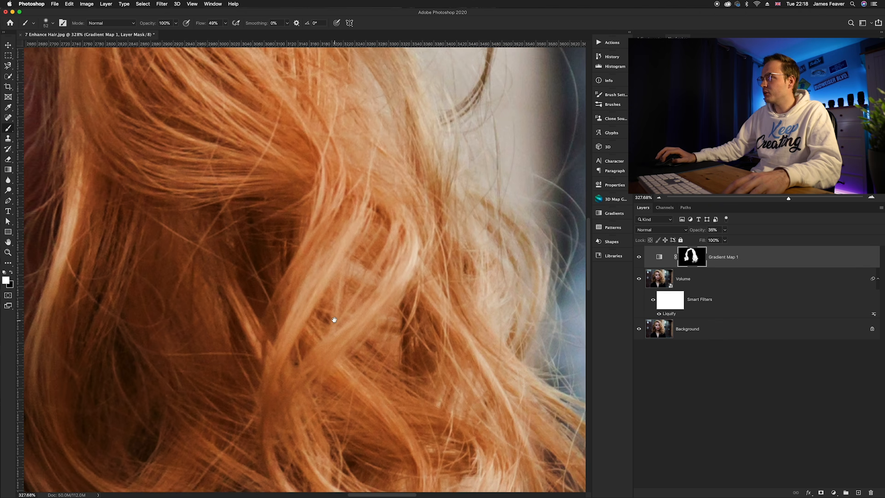
scroll(271, 221, down, 3)
drag(271, 221, 357, 300)
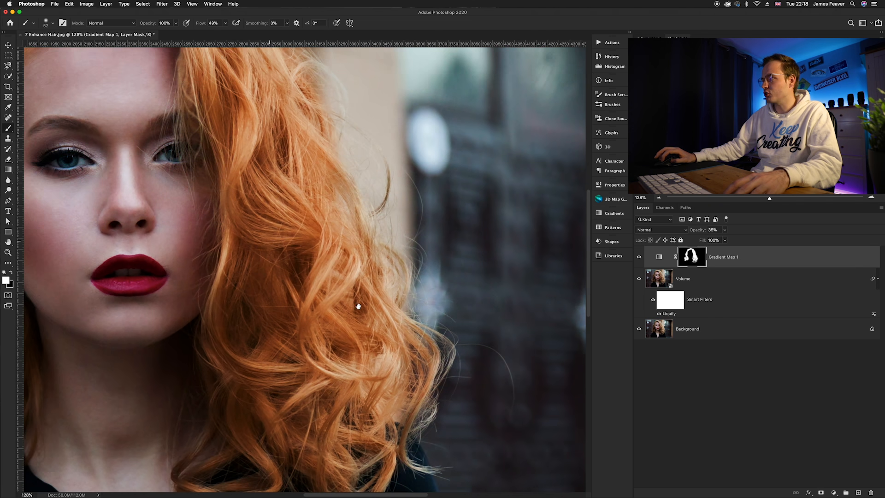
Inspect the recoloured hair around the crown up close and check the whole portrait.
scroll(264, 164, up, 3)
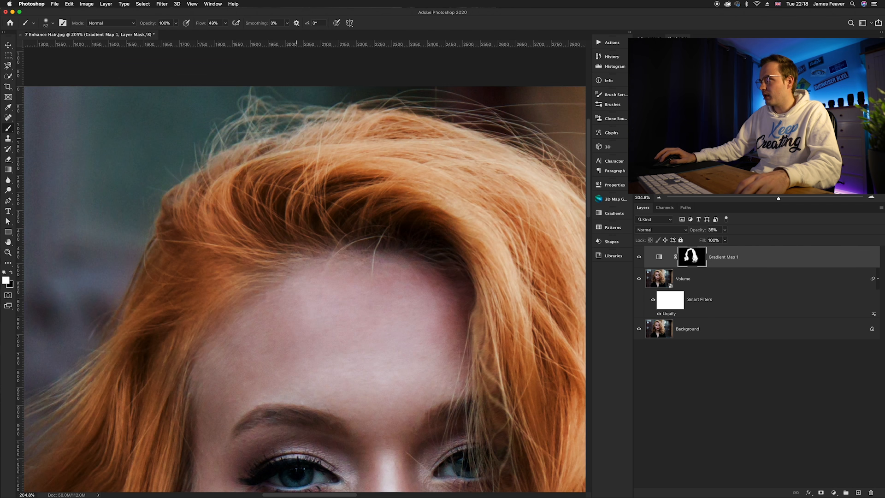
drag(177, 251, 308, 124)
scroll(218, 314, down, 5)
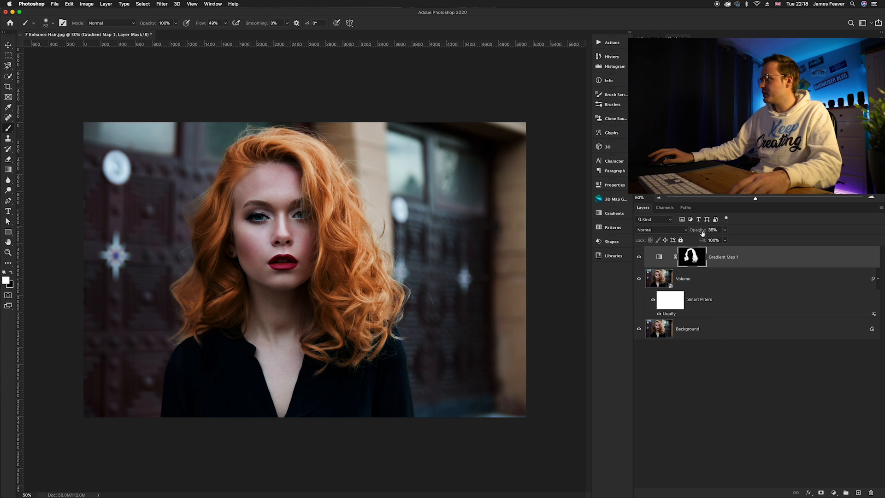
Try slightly lower opacities on the Gradient Map layer and settle back on 35%.
drag(697, 231, 699, 230)
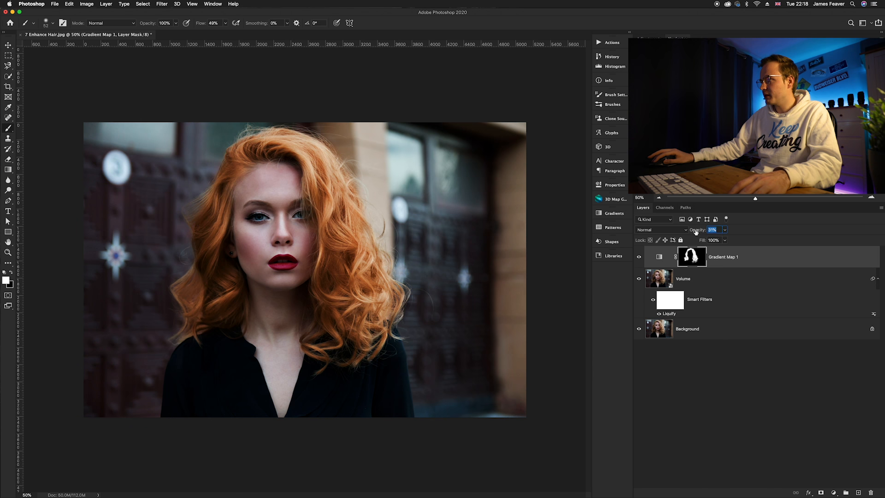
drag(696, 232, 697, 231)
click(717, 229)
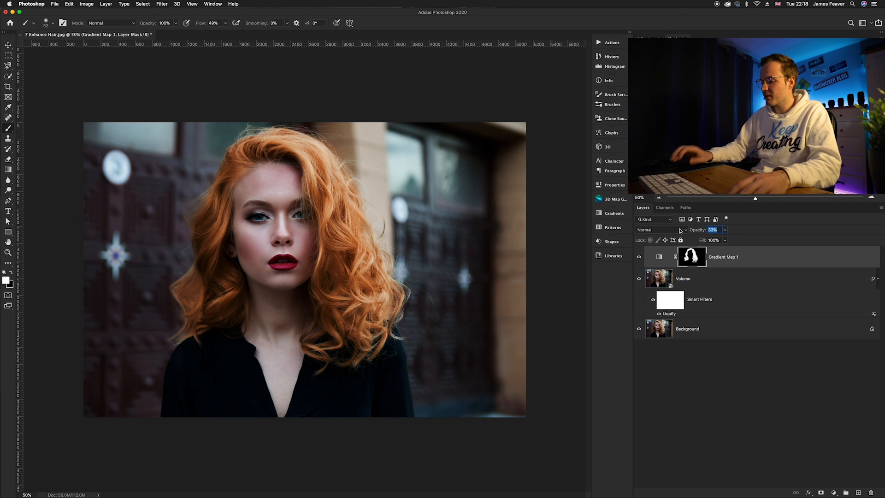
text(35)
key(Return)
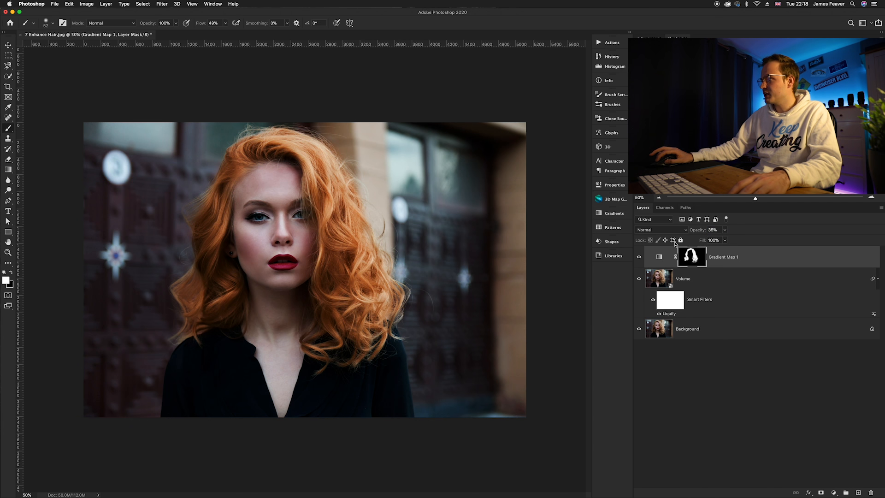
Compare the edited hair with the original by showing only the Background layer and restoring all layers.
alt+click(638, 329)
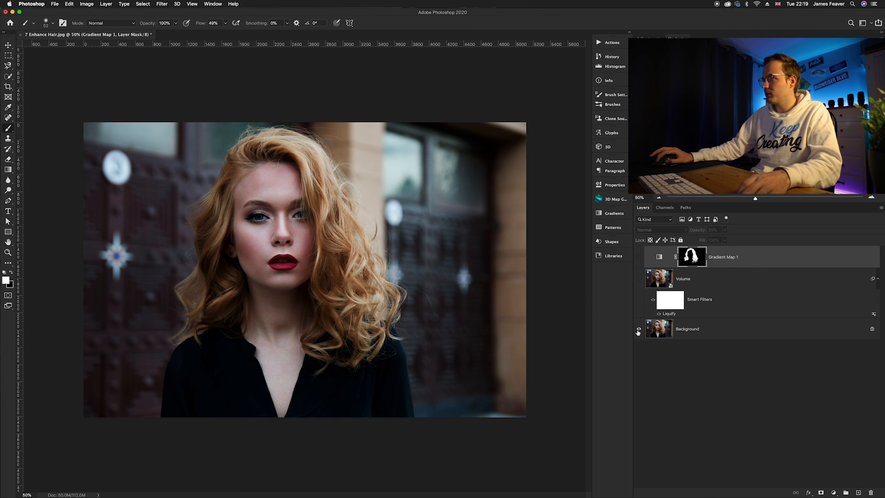
alt+click(638, 329)
scroll(242, 268, up, 5)
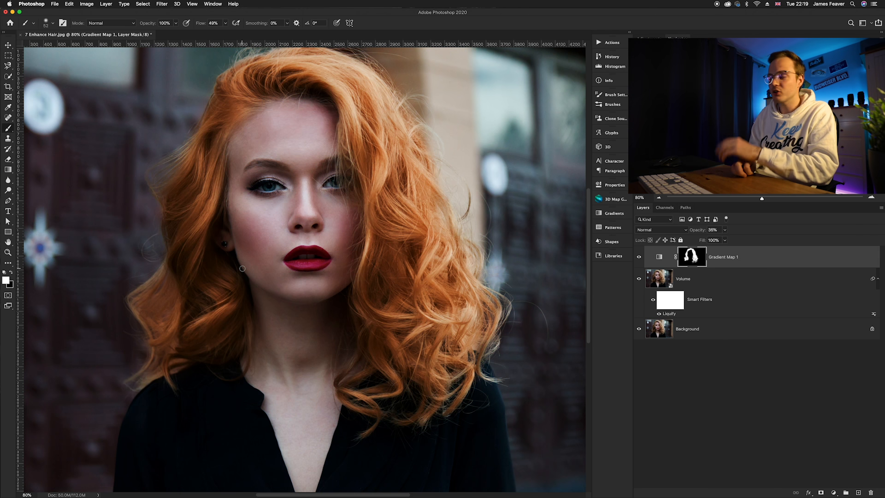
Add a Curves adjustment layer above the Gradient Map layer and name it Burn.
click(712, 422)
click(833, 493)
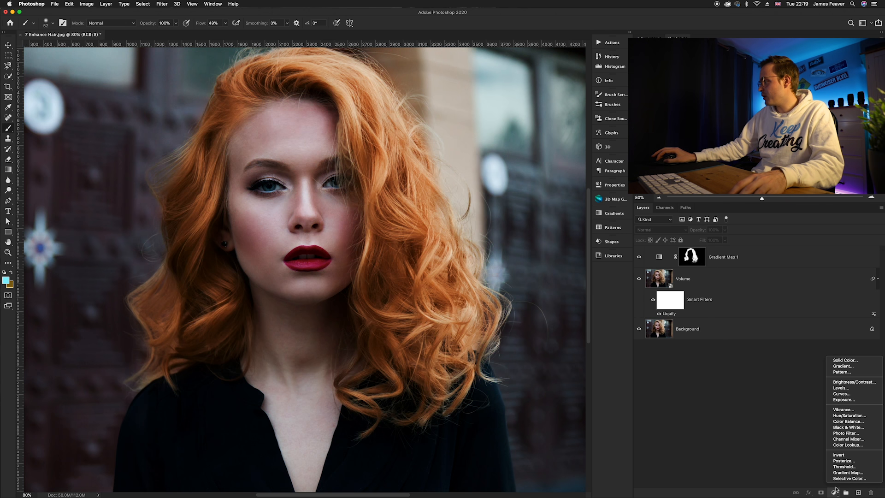
click(841, 396)
double_click(717, 257)
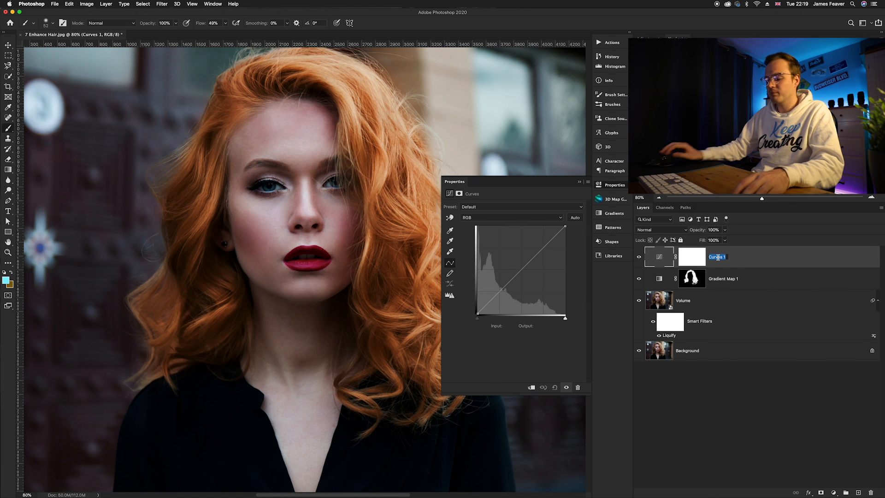
text(Bu)
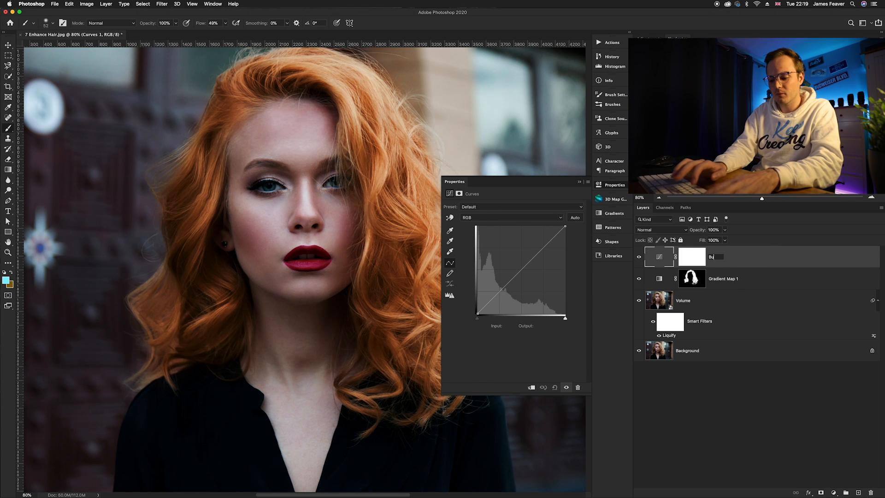
text(rn)
key(Return)
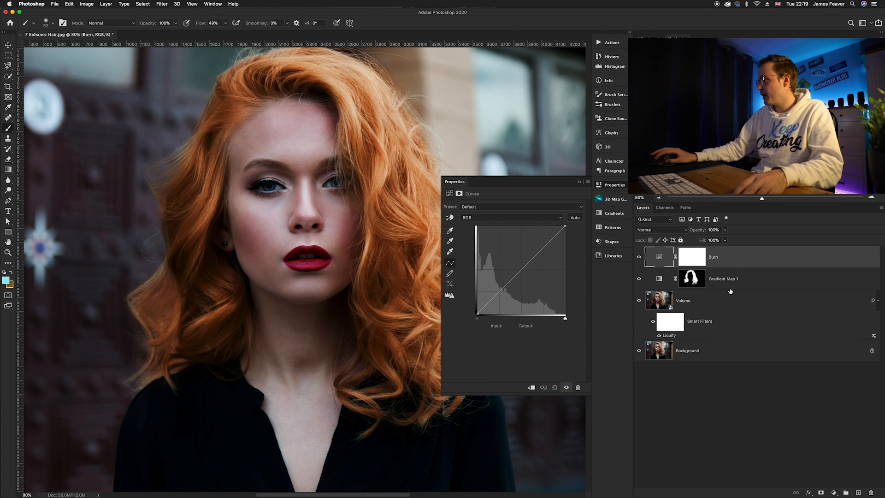
Add a second Curves adjustment layer at the top of the stack and name it Dodge.
click(833, 459)
click(833, 493)
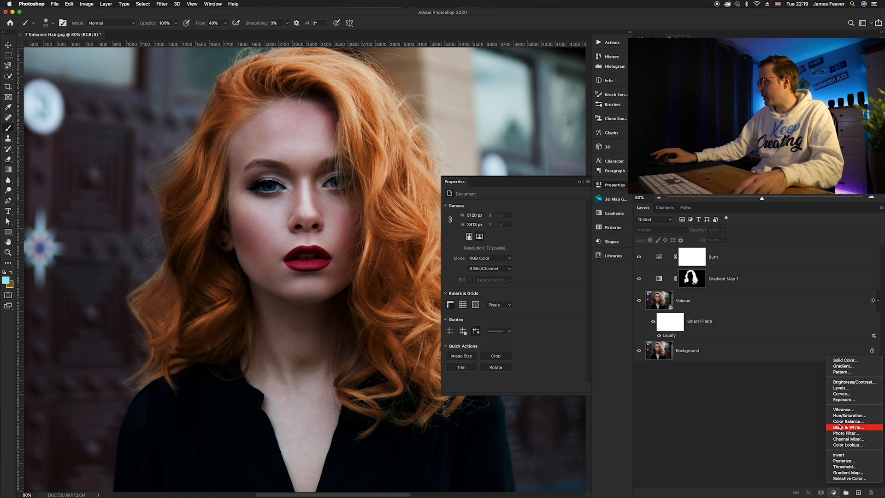
click(837, 394)
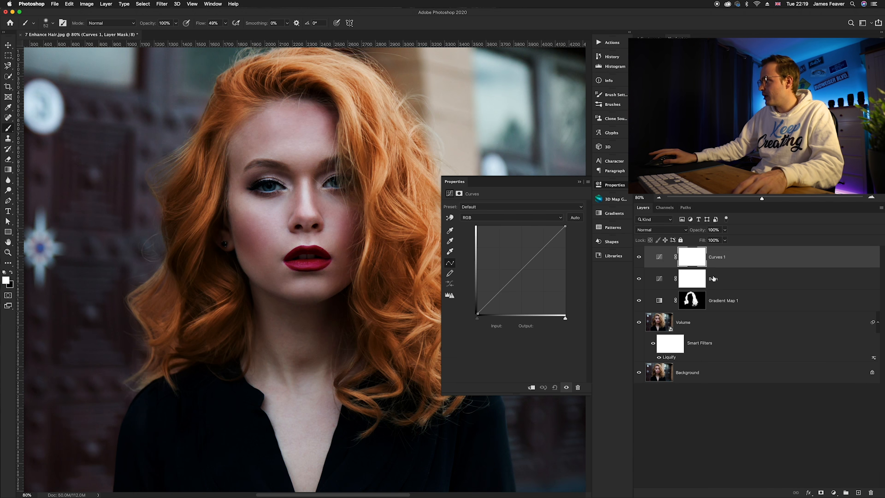
double_click(713, 256)
text(Dodge)
key(Return)
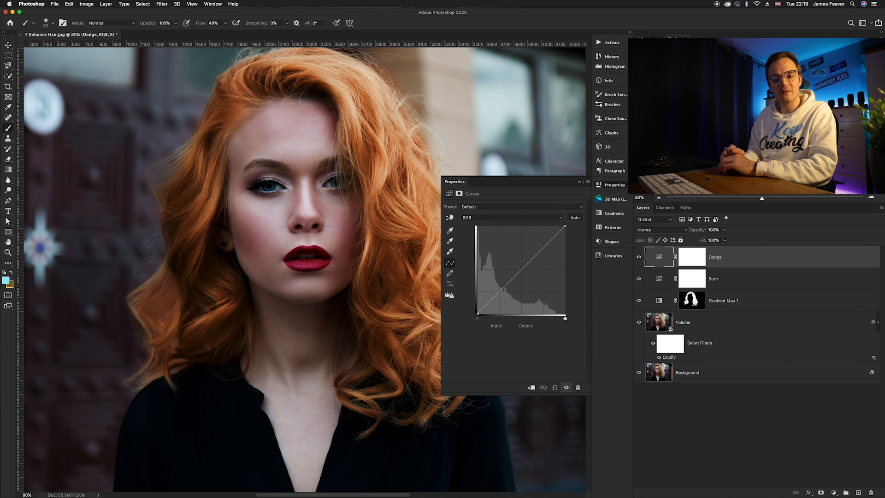
Darken the Burn layer's curve by lowering the white point to output 190 and the midpoint from input 129 to output 79.
click(660, 279)
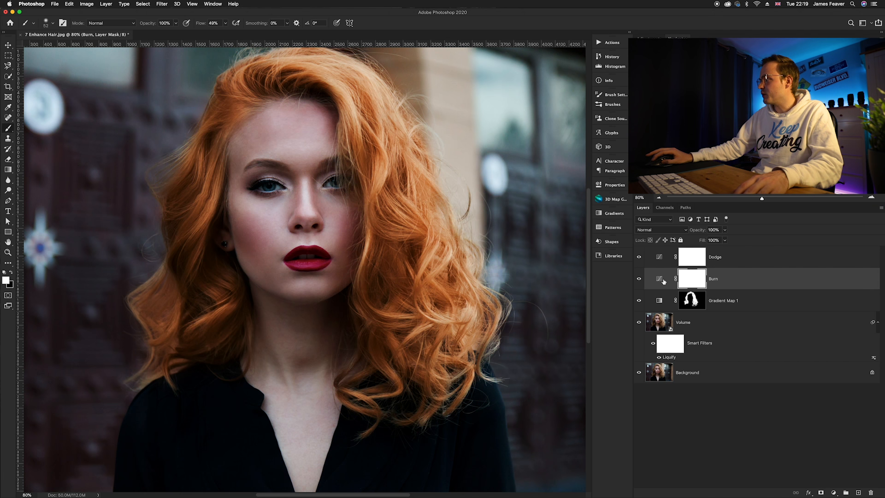
double_click(662, 280)
drag(566, 225, 568, 248)
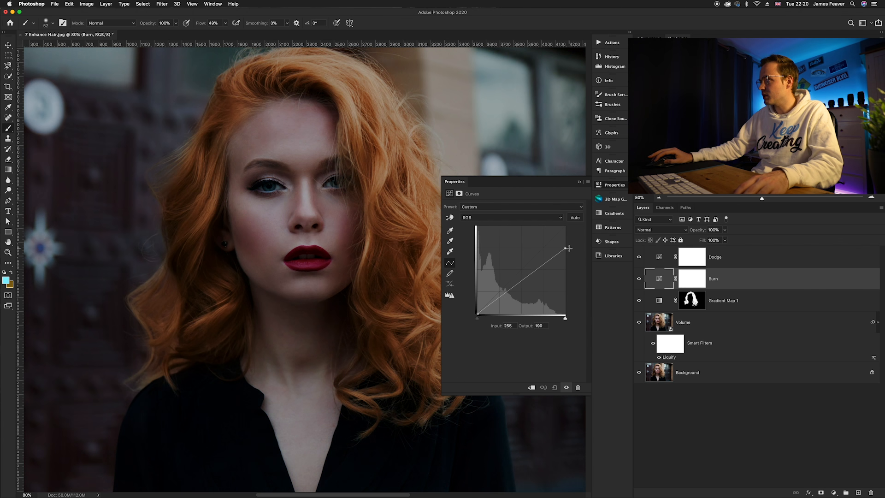
drag(524, 280, 522, 286)
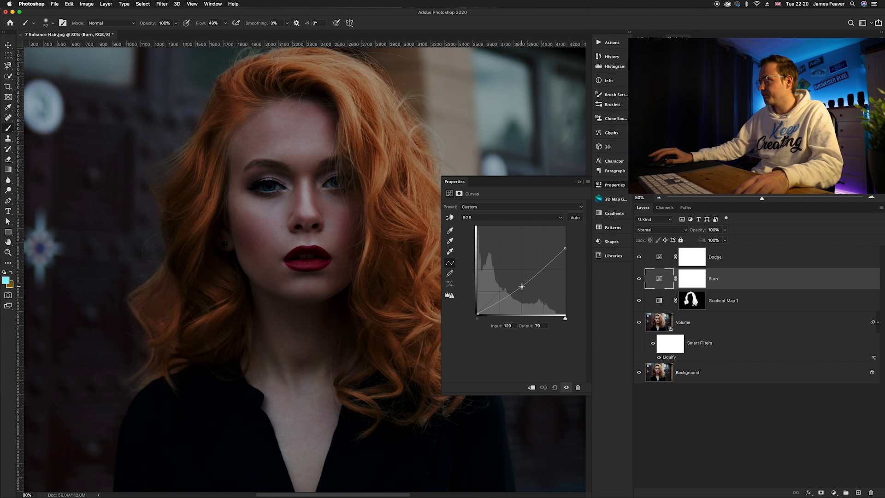
click(622, 186)
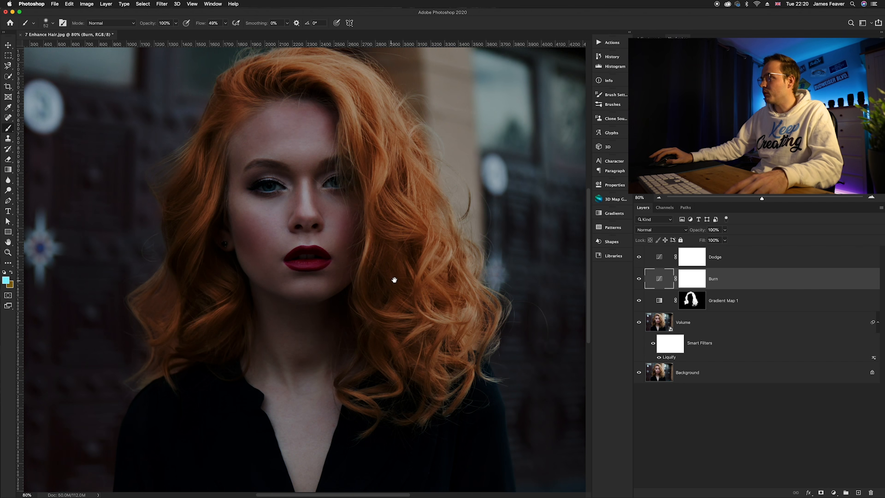
Limit the Burn layer to the shadows with Blend If, splitting the Underlying Layer highlight slider to 73 / 183.
drag(385, 292, 377, 300)
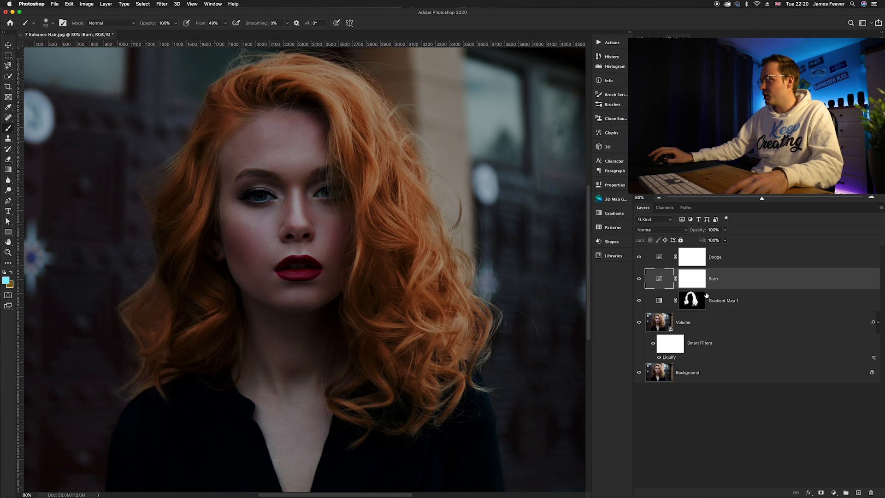
double_click(744, 279)
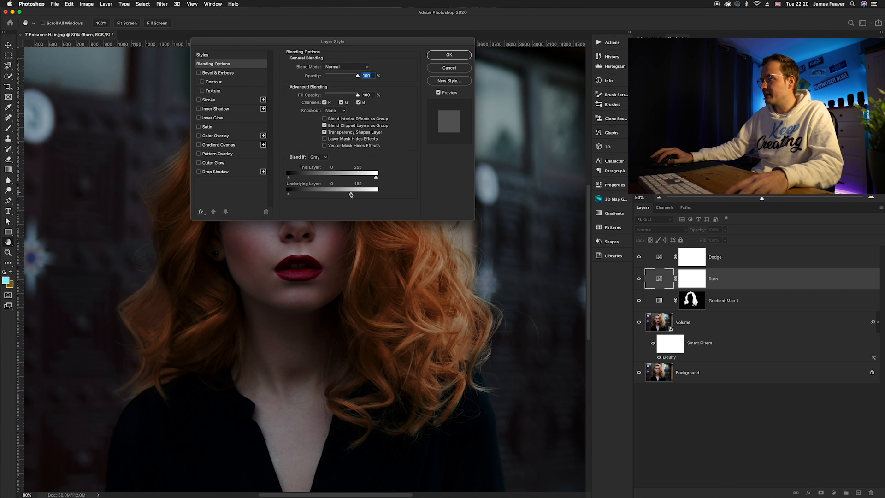
drag(347, 195, 337, 194)
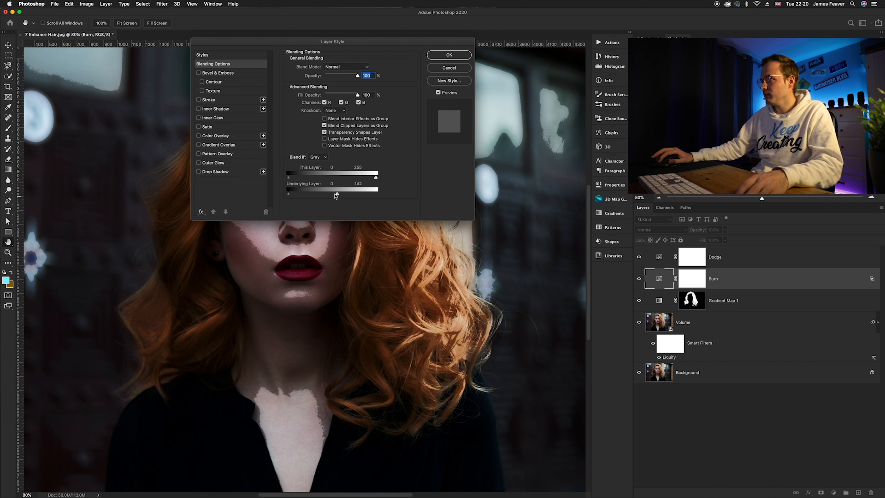
mouse_move(333, 194)
mouse_down()
mouse_move(324, 195)
mouse_move(338, 196)
mouse_up()
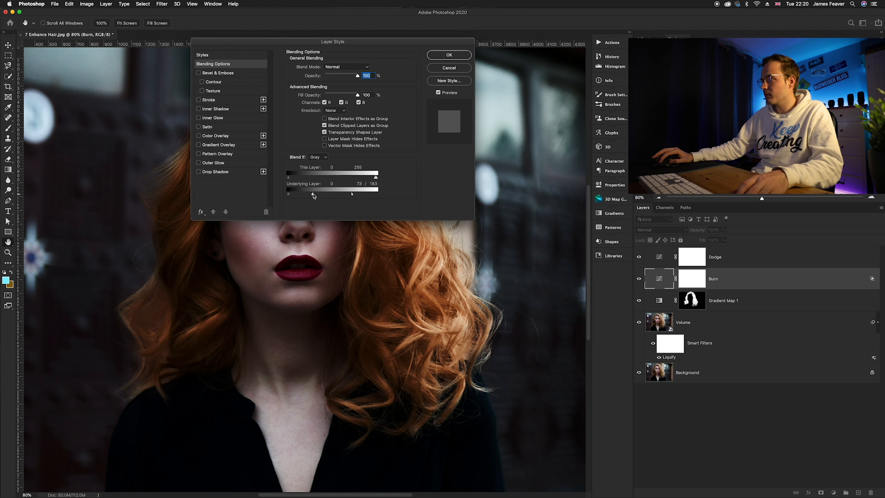
click(447, 55)
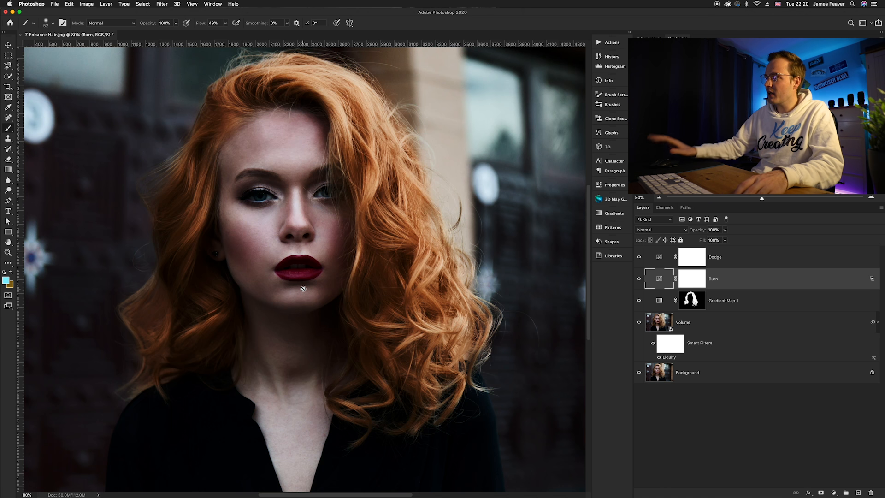
Replace the Burn layer's mask with a copy of the Gradient Map layer's hair mask.
scroll(401, 280, up, 3)
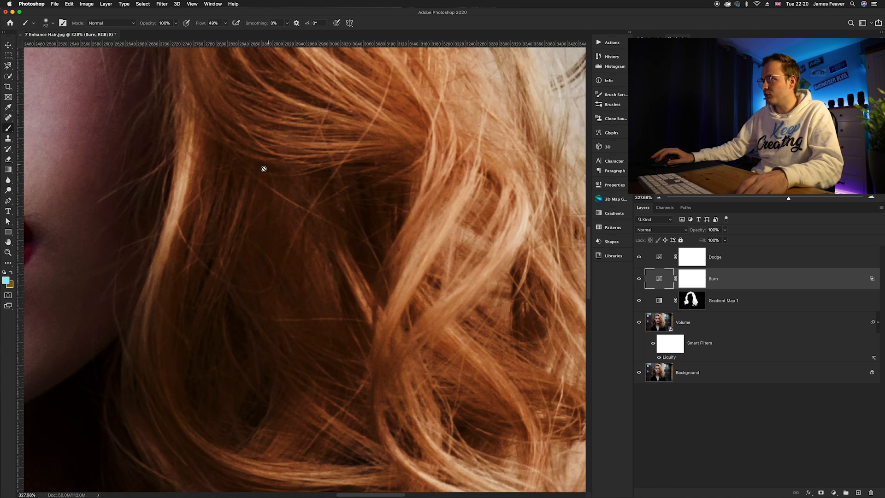
scroll(336, 262, down, 3)
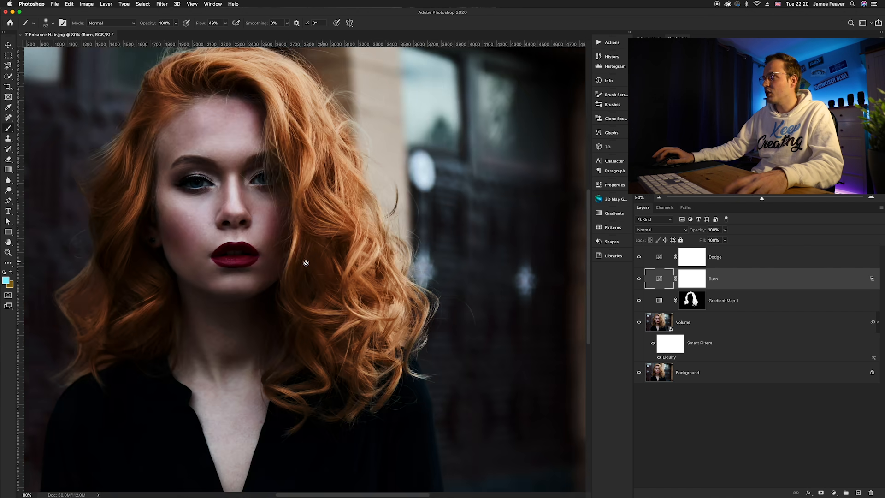
scroll(290, 313, left, 3)
scroll(290, 312, up, 2)
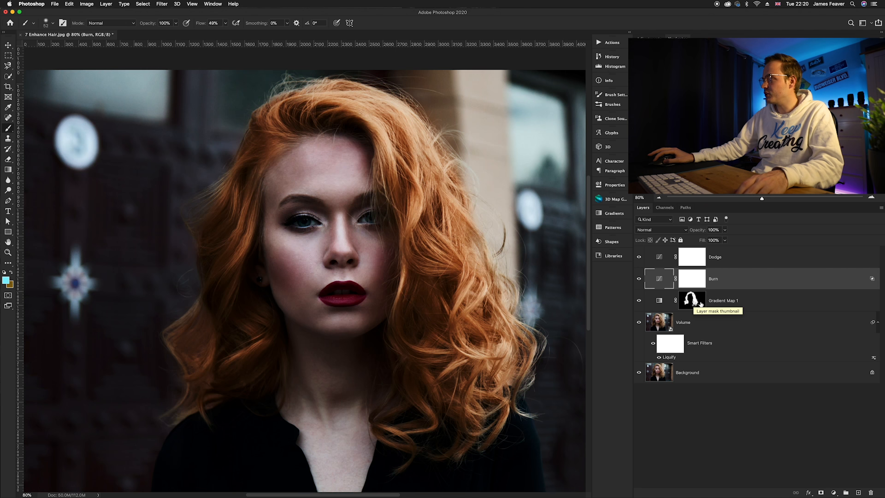
drag(694, 305, 692, 280)
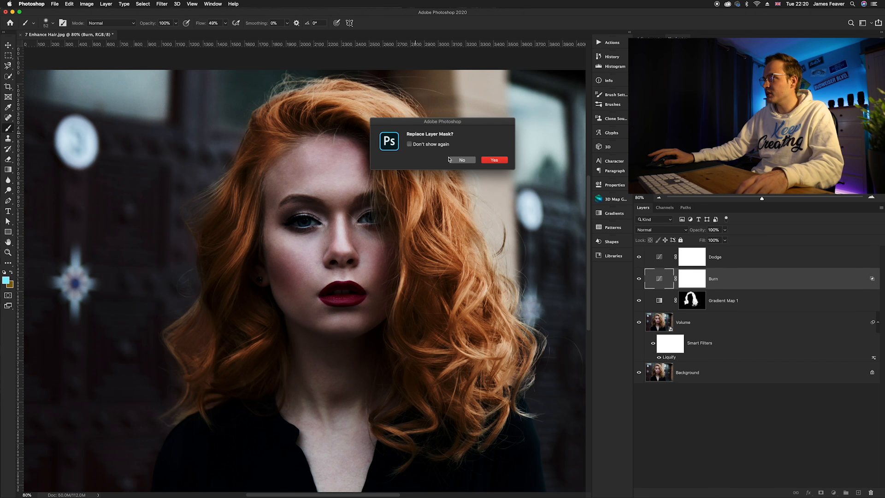
drag(459, 122, 361, 142)
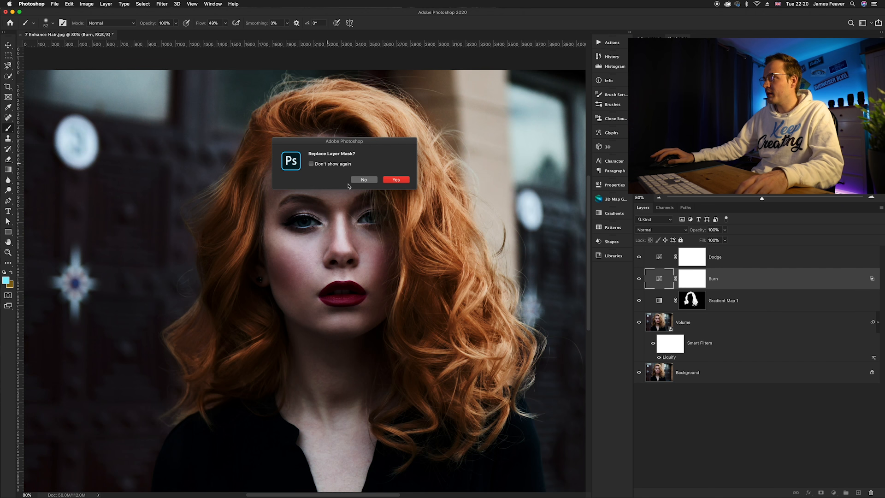
click(395, 180)
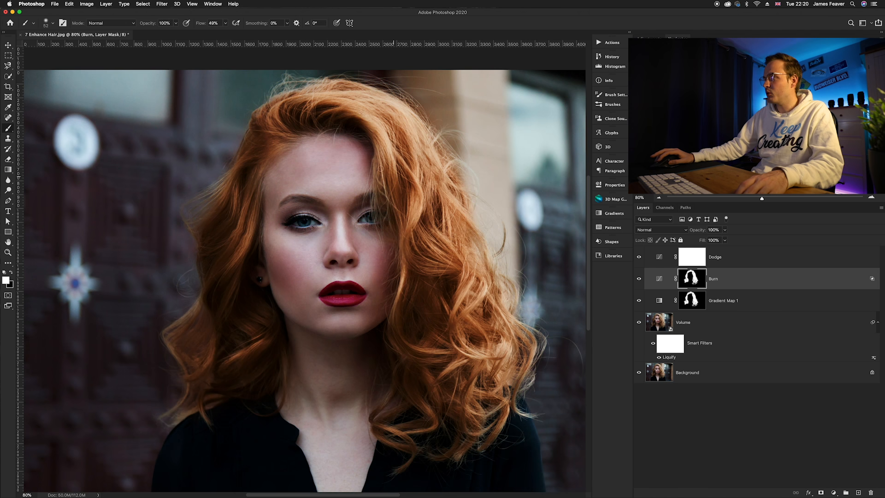
Compare the hair shading with the Burn layer hidden and shown.
click(638, 280)
click(638, 279)
drag(474, 280, 456, 279)
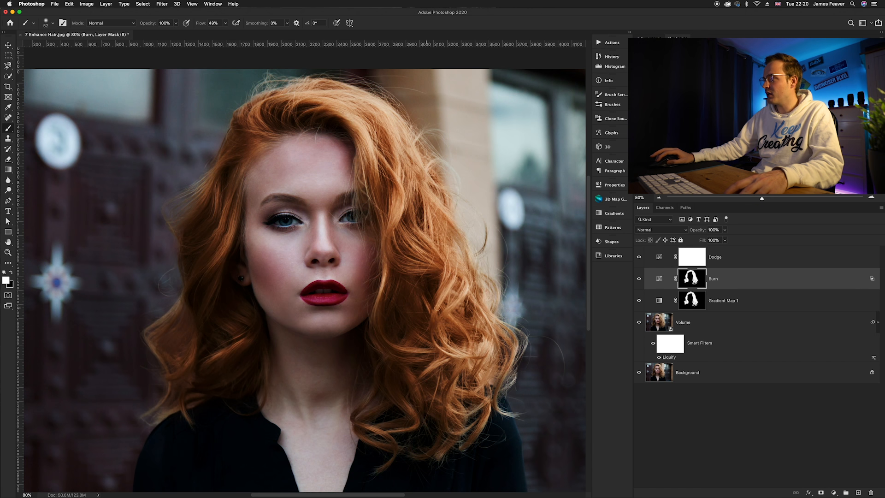
Change the Burn layer's blend mode to Multiply and reduce its opacity to 59%.
click(659, 280)
click(652, 230)
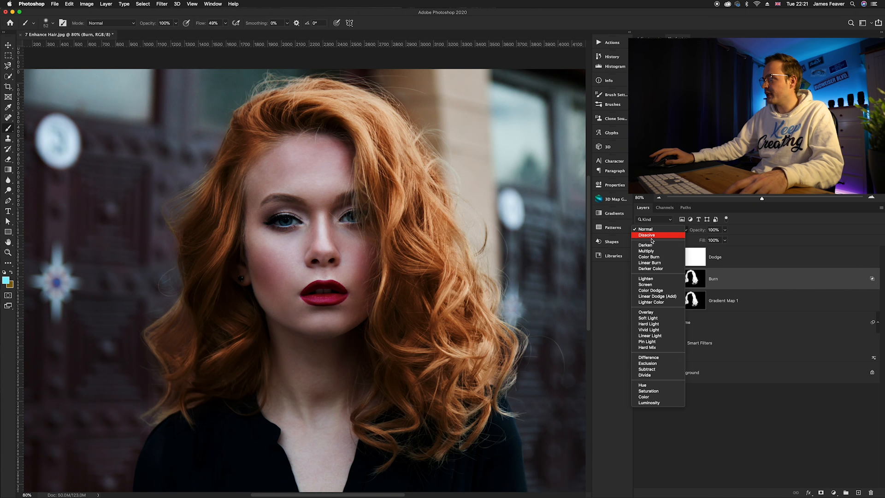
click(650, 251)
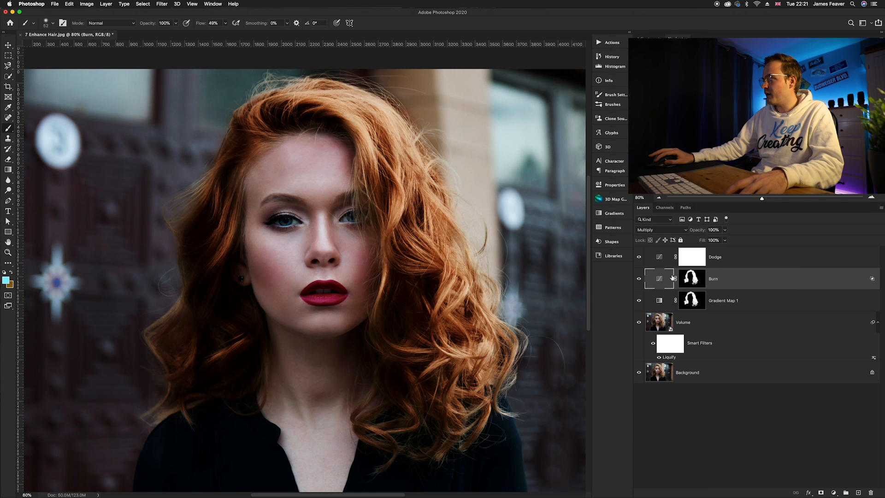
drag(702, 232, 690, 232)
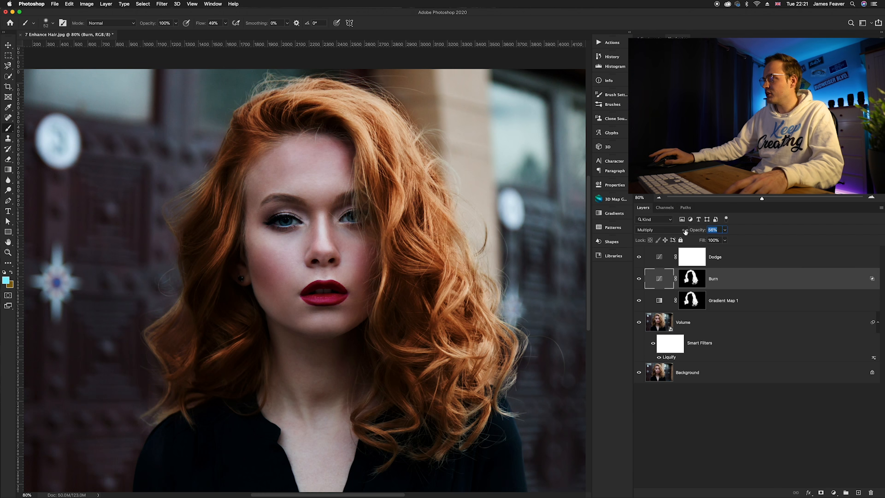
drag(686, 231, 687, 232)
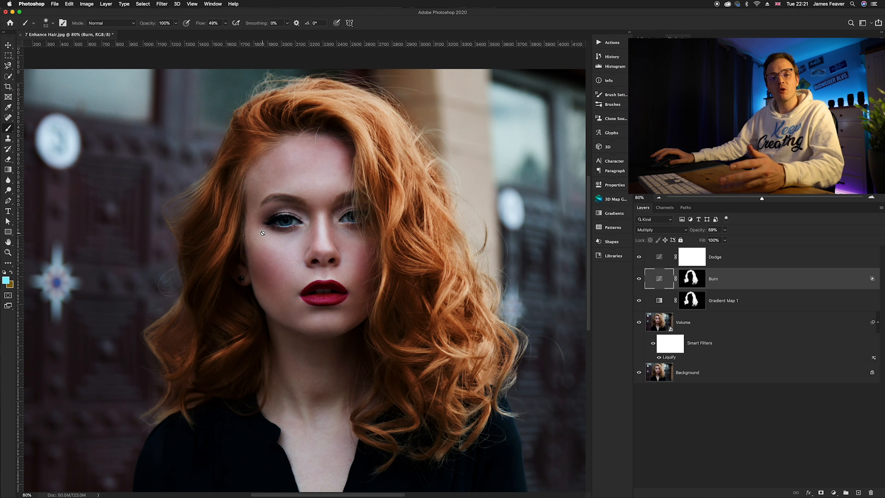
Raise the Dodge layer's curve midpoint to input 118, output 153 to brighten the image.
double_click(660, 257)
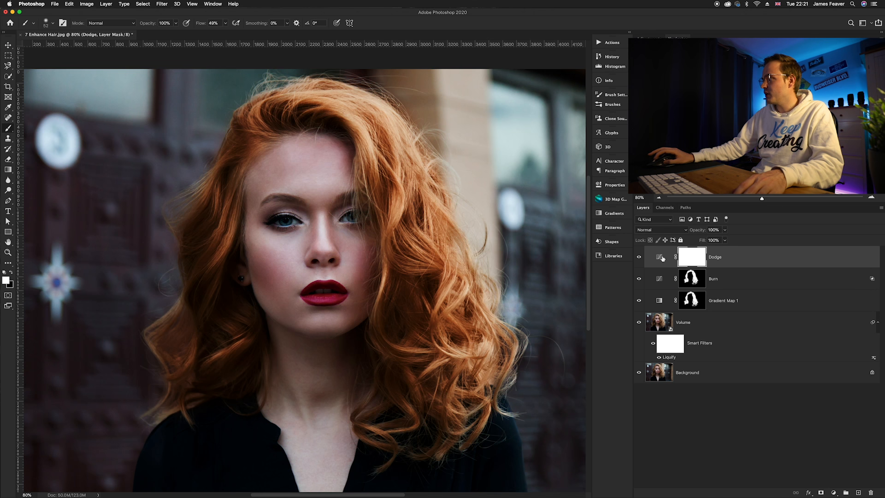
drag(521, 269, 518, 260)
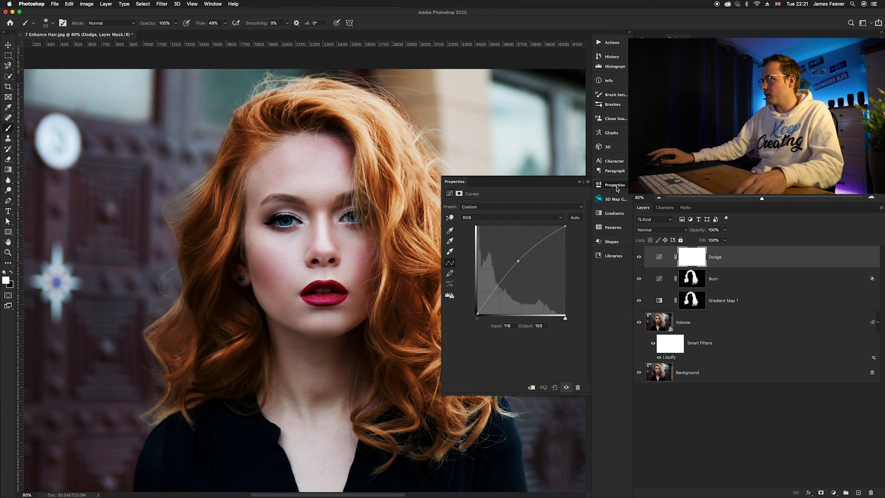
Limit the Dodge layer to the highlights with Blend If, splitting the Underlying Layer shadow slider to 52 / 192.
click(677, 251)
double_click(742, 260)
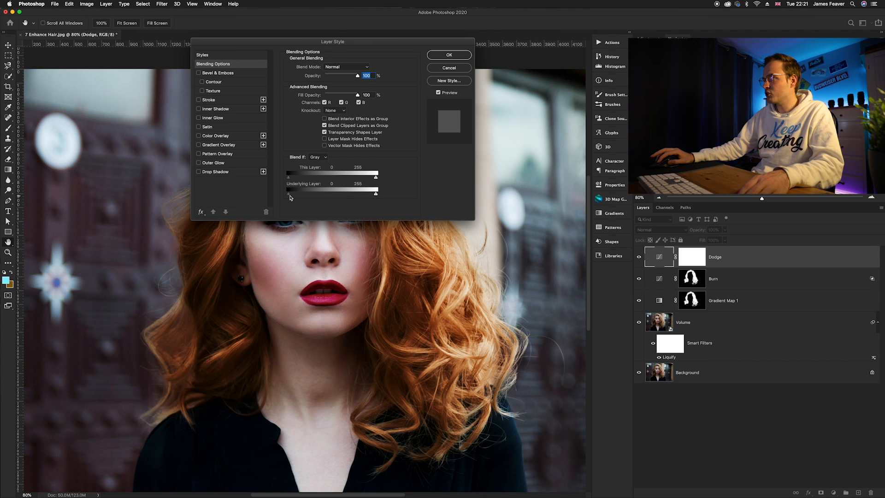
drag(304, 196, 315, 198)
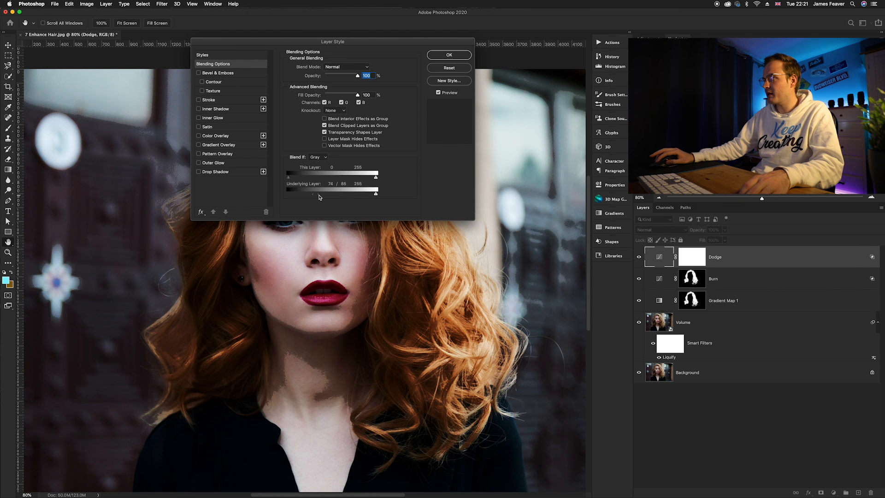
drag(313, 196, 304, 197)
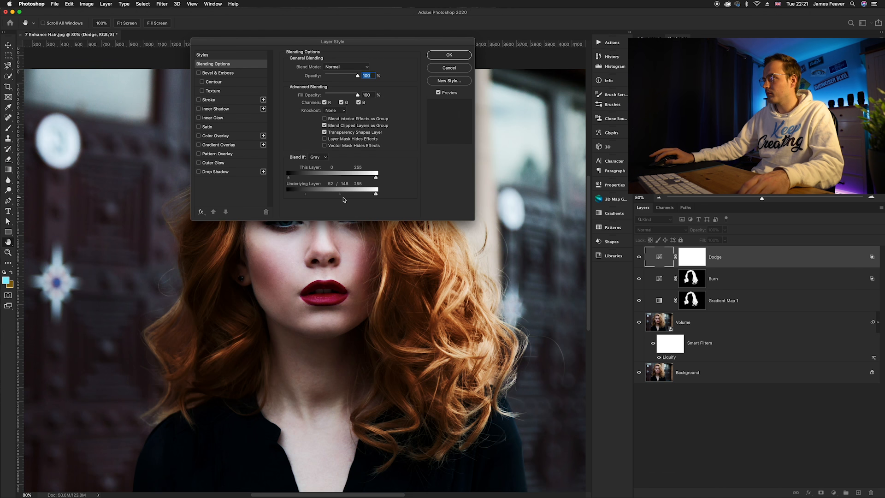
drag(357, 197, 355, 196)
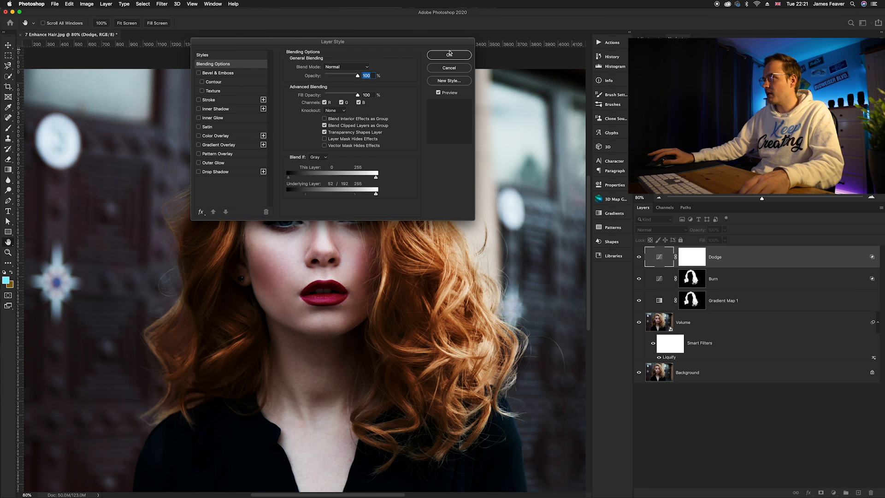
click(428, 55)
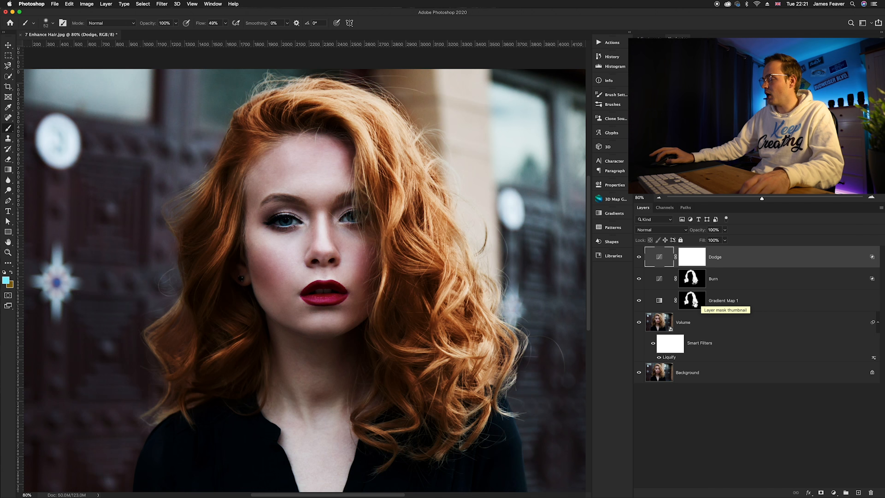
Replace the Dodge layer's mask with a copy of the Gradient Map layer's hair mask.
drag(691, 300, 693, 257)
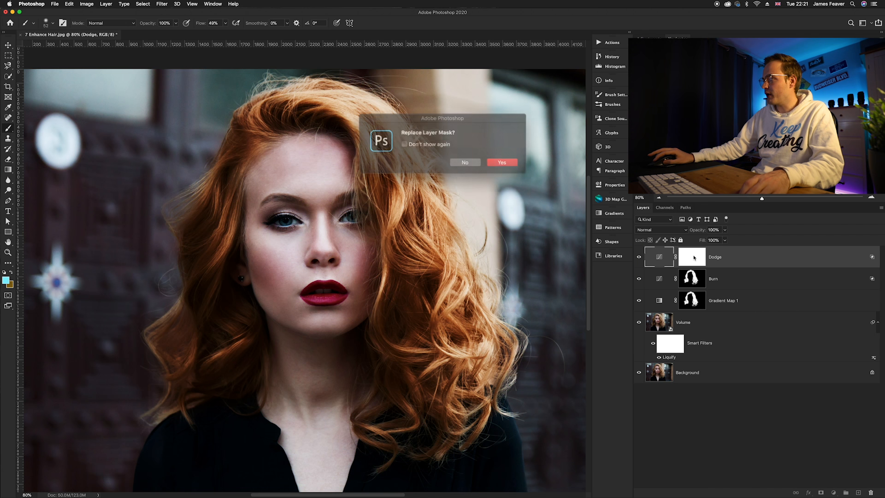
click(494, 160)
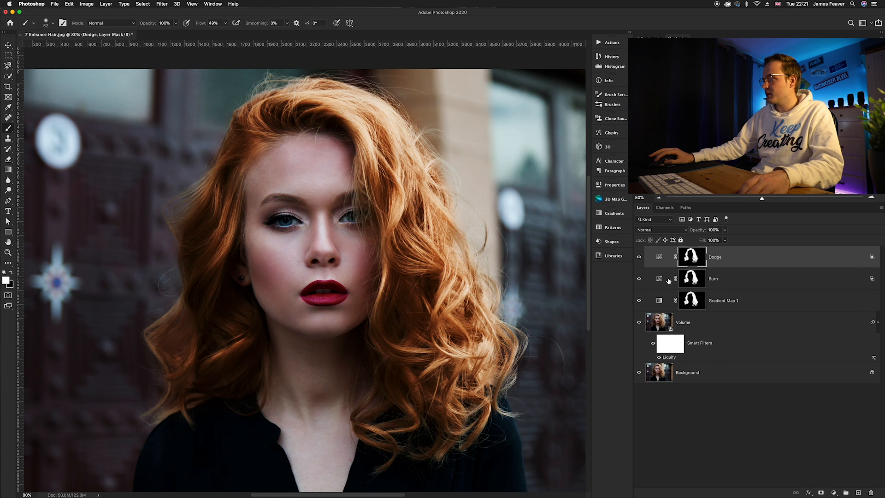
Compare the original Background image with the full hair edit, checking the result overall and close up.
alt+click(639, 372)
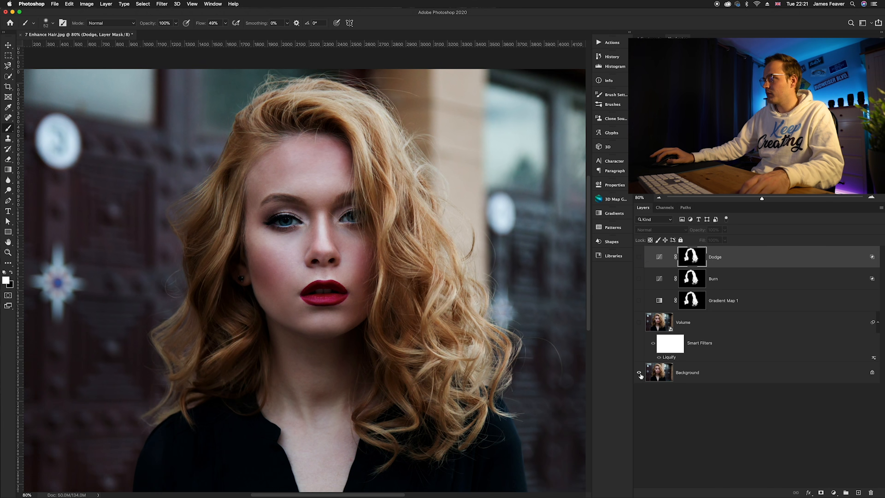
alt+click(639, 372)
scroll(388, 186, down, 3)
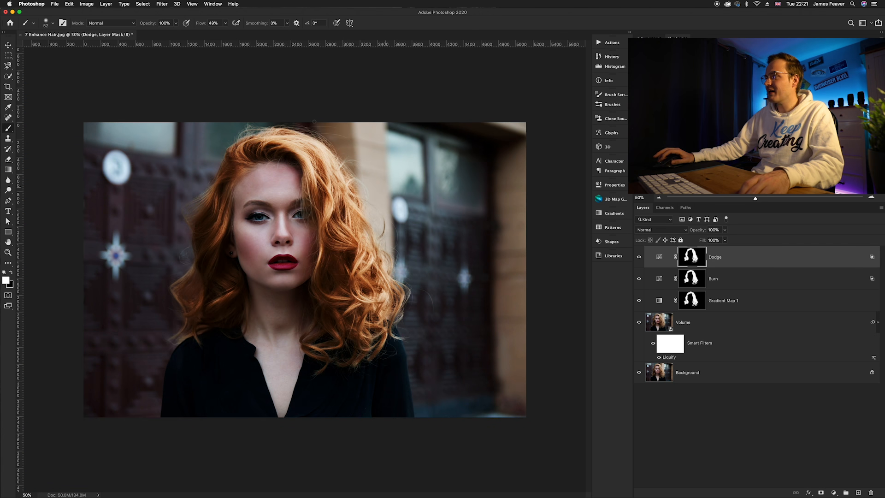
scroll(324, 226, up, 3)
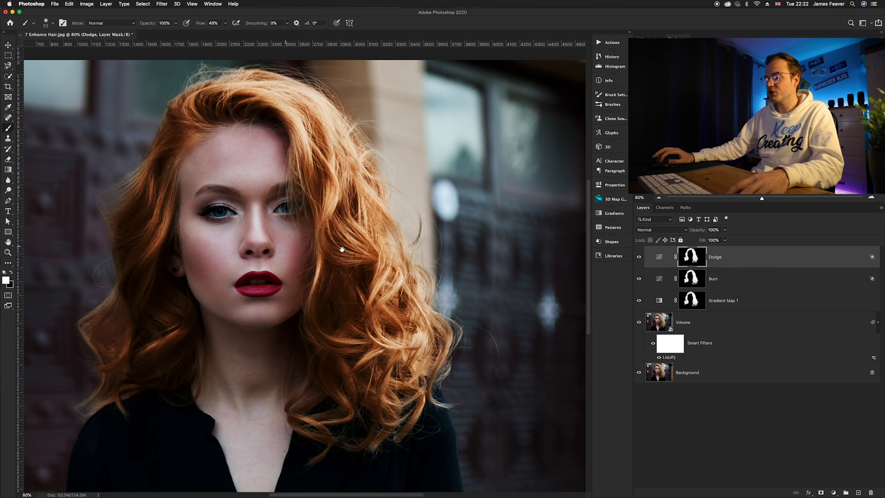
scroll(342, 250, left, 3)
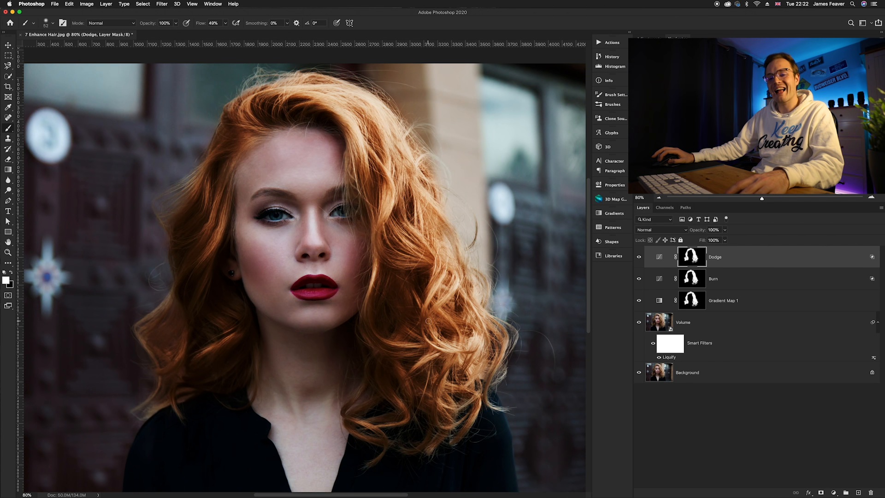
Check the individual effect of the Burn and Dodge layers by hiding and showing each one.
click(646, 258)
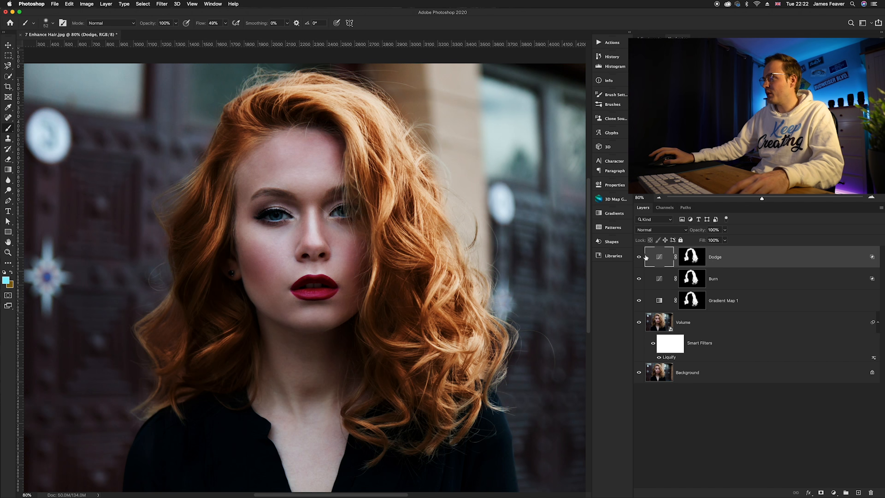
click(639, 279)
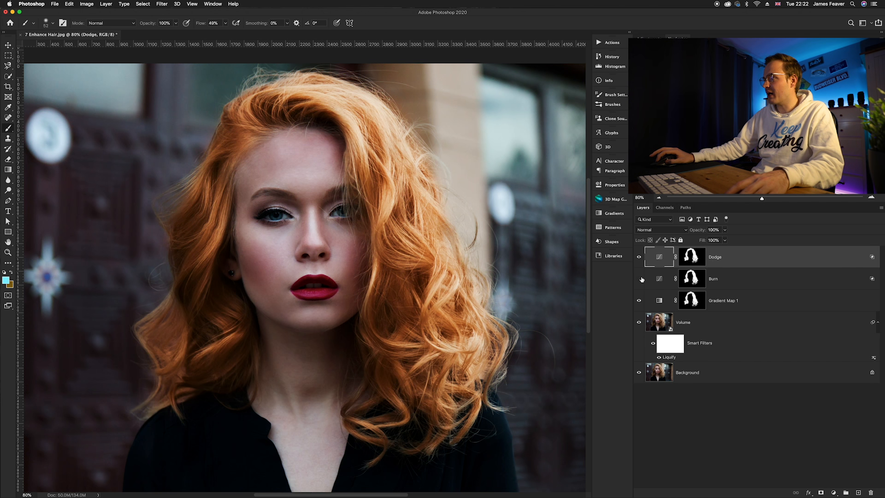
click(640, 279)
click(638, 258)
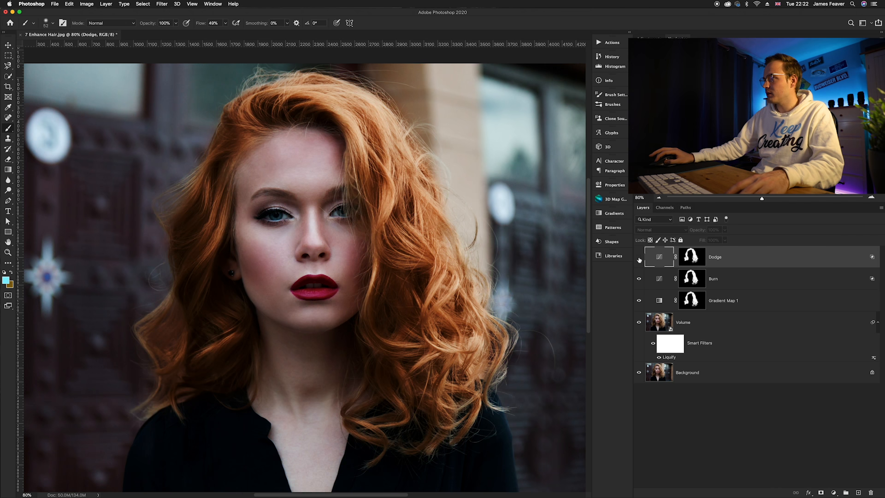
click(639, 258)
Raise the midpoint of the Burn layer's curve slightly to soften the darkening of the hair.
double_click(659, 279)
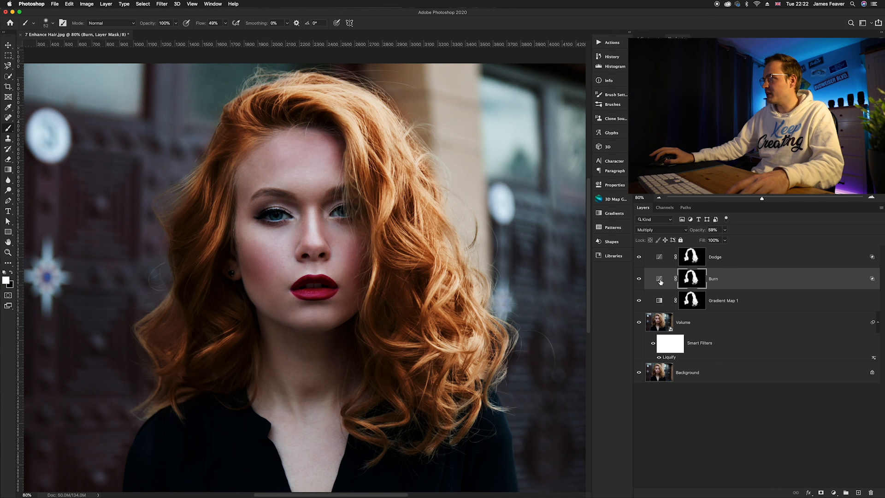
drag(569, 250, 568, 227)
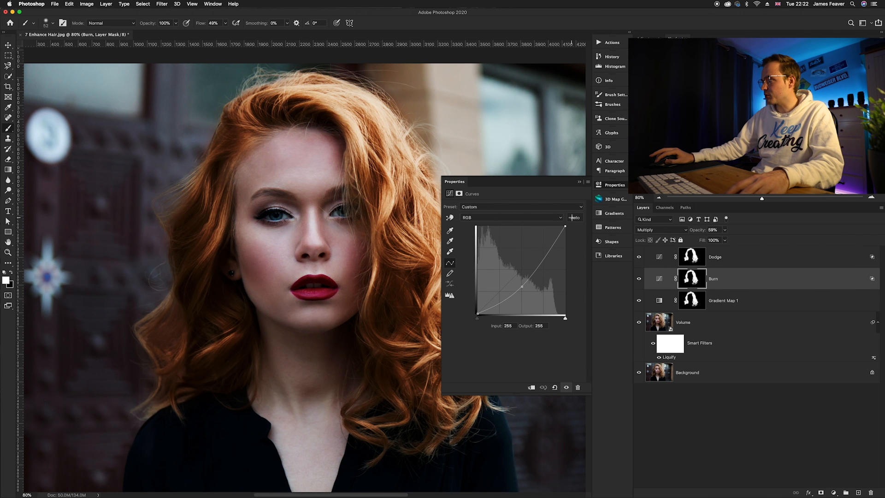
drag(522, 286, 523, 277)
click(670, 272)
Raise the midpoint of the Dodge layer's curve slightly to brighten the hair highlights.
click(662, 260)
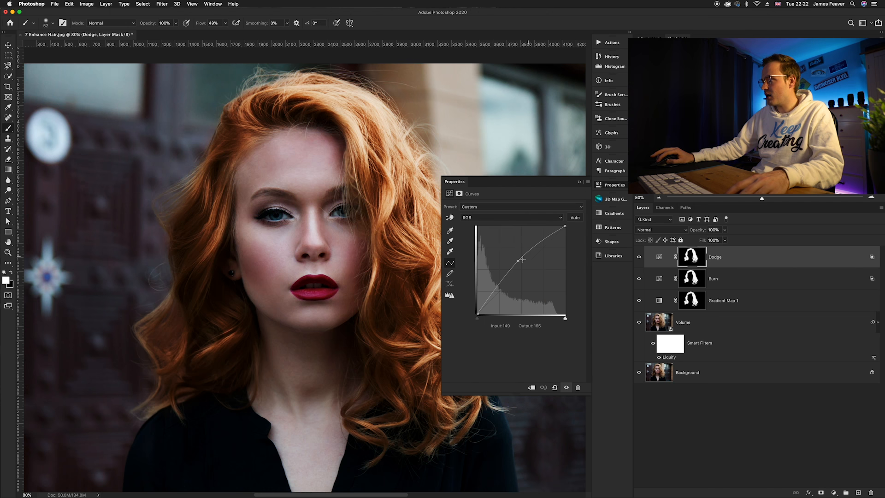
drag(519, 261, 518, 260)
click(612, 186)
View the whole photo and compare the original Background with all hair enhancement layers shown.
key(super+minus)
key(super+minus)
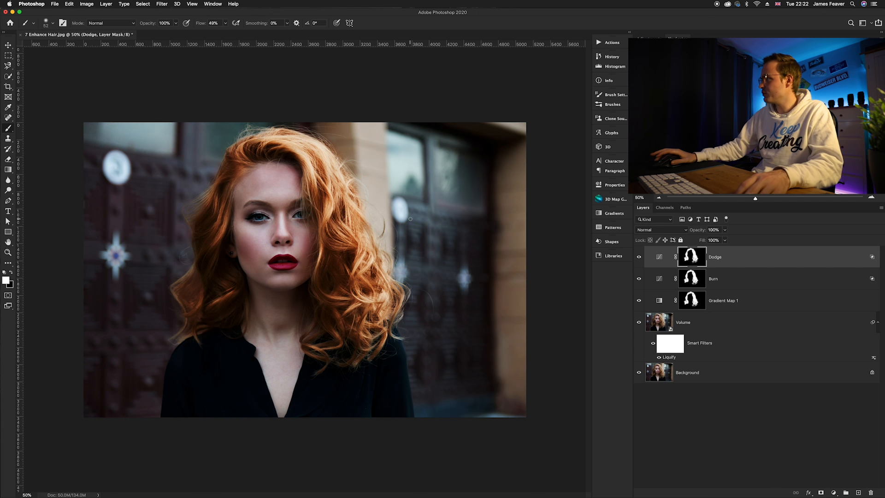
alt+click(639, 373)
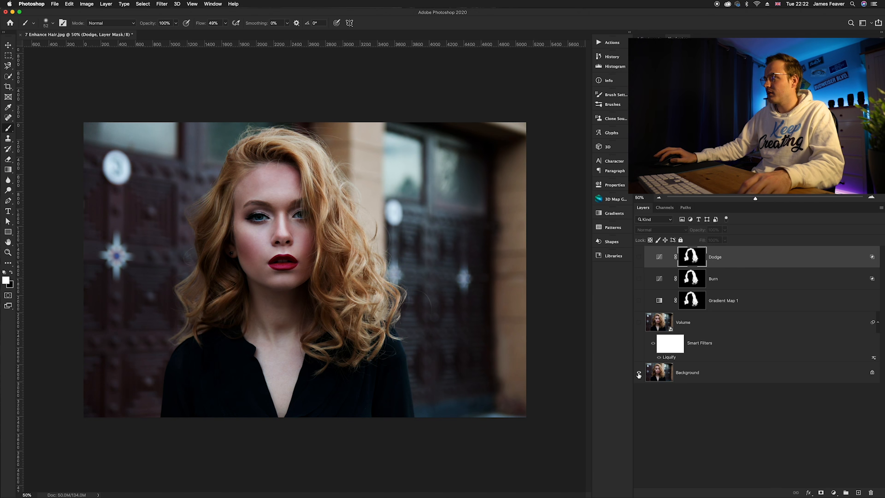
alt+click(639, 372)
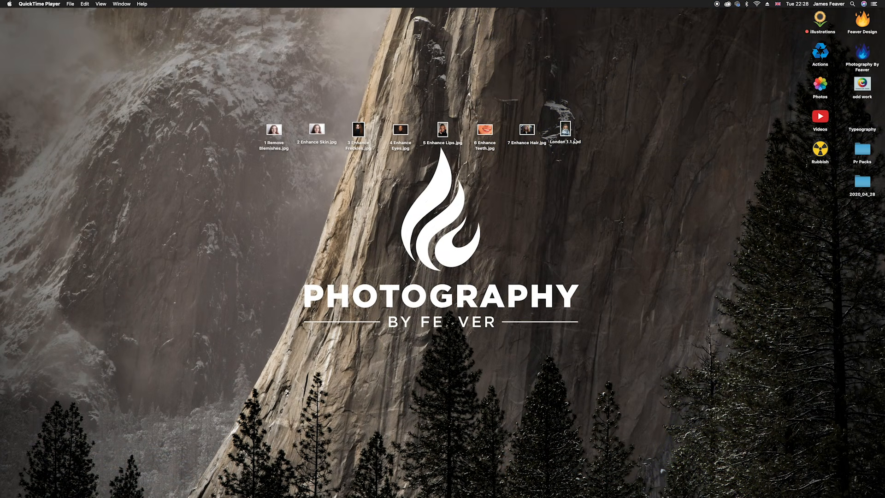
Open London 1.1.psd from the desktop in Photoshop.
double_click(573, 140)
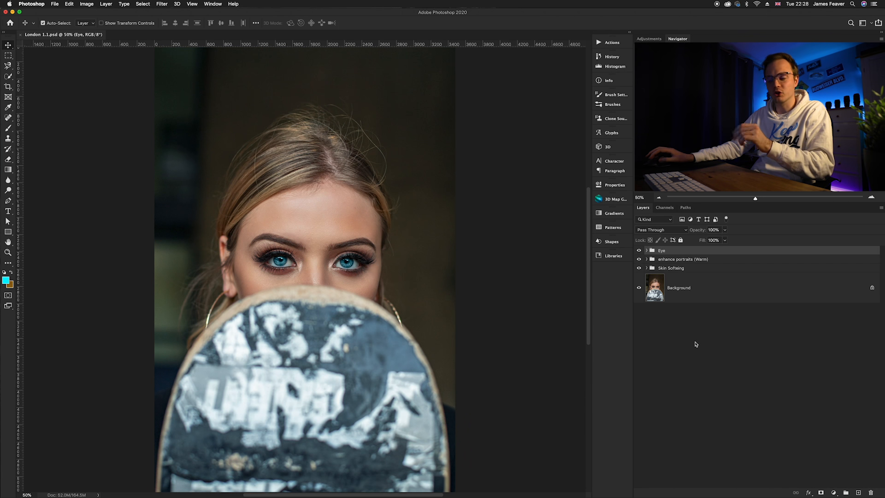
Review the existing retouch by hiding all three groups and showing Skin Softeing, enhance portraits (Warm) and Eye one at a time.
drag(639, 251, 640, 269)
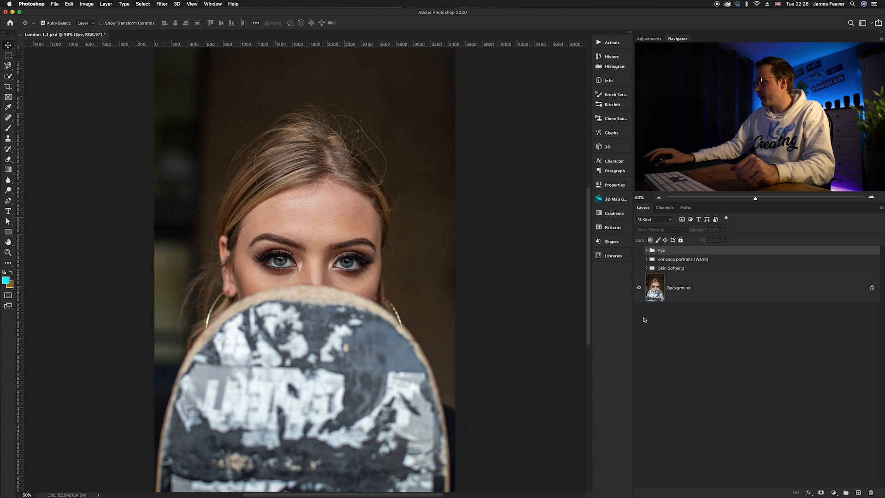
click(654, 341)
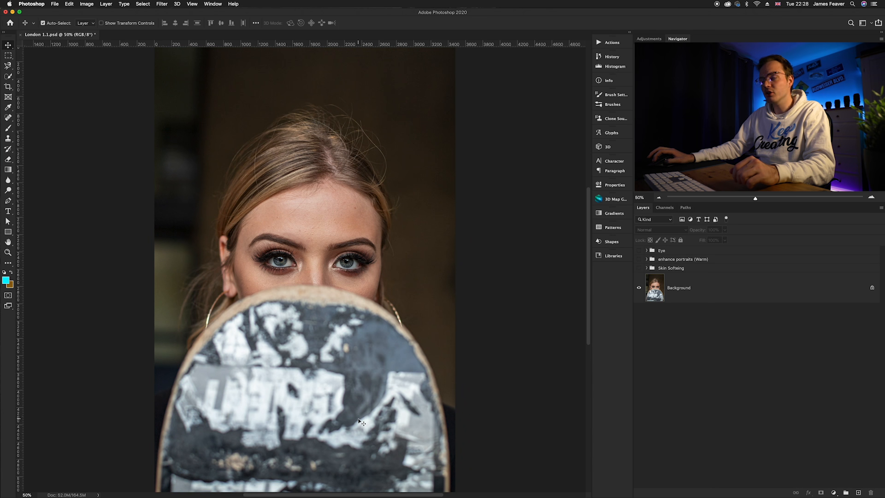
click(639, 268)
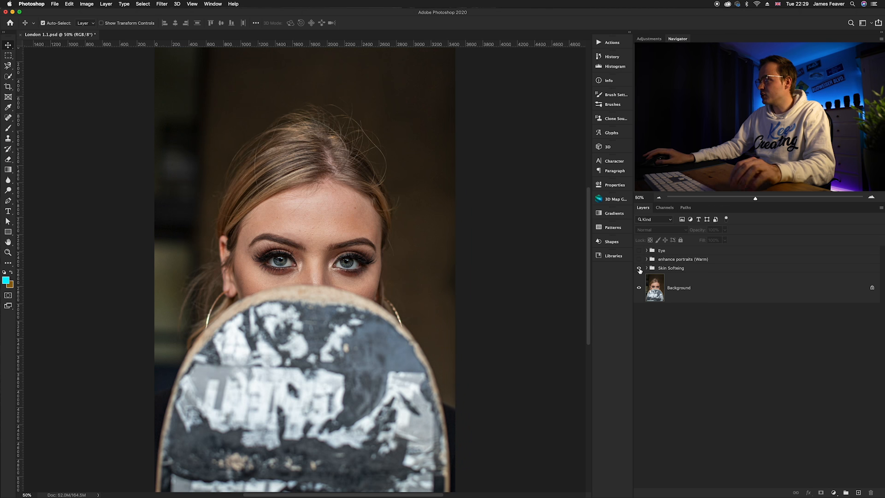
scroll(291, 226, up, 5)
scroll(292, 230, right, 5)
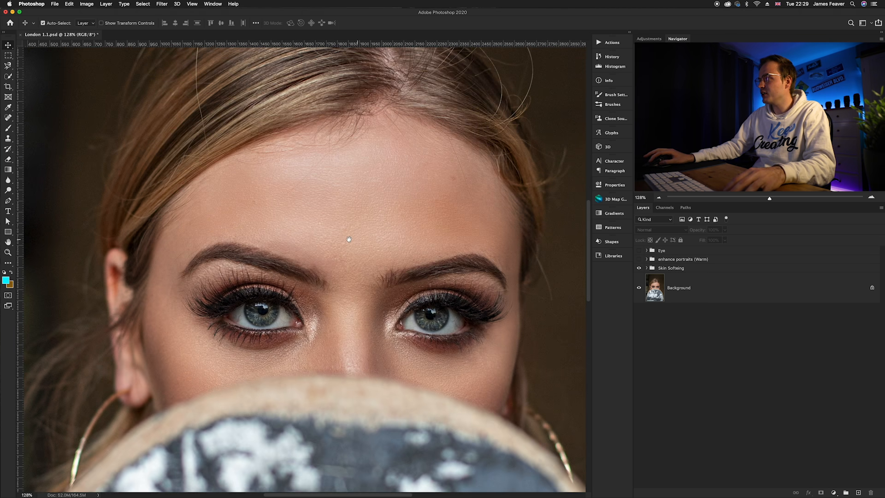
scroll(259, 217, left, 4)
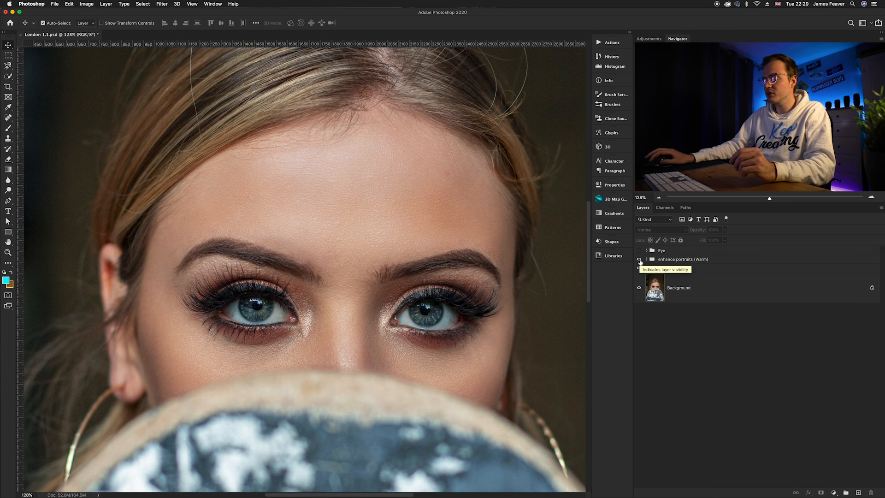
click(638, 259)
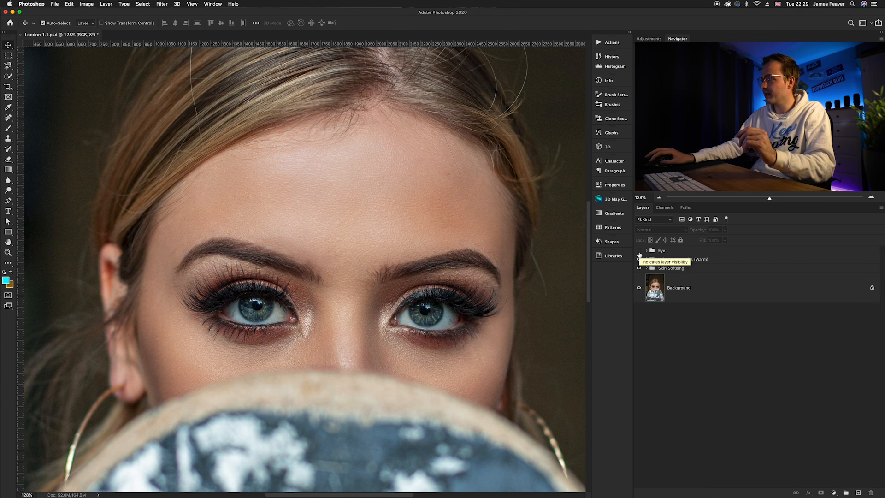
click(638, 250)
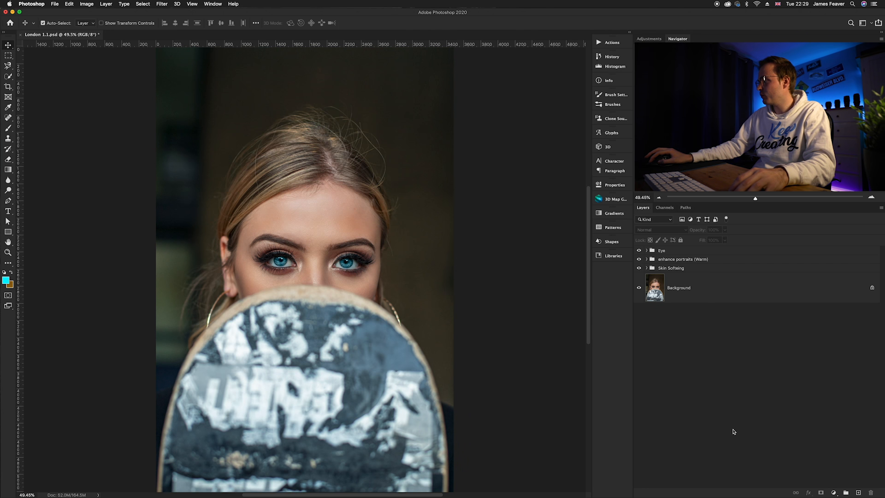
Add a Selective Color adjustment layer above the Eye group and set Cyan to -78% for the Reds.
click(834, 492)
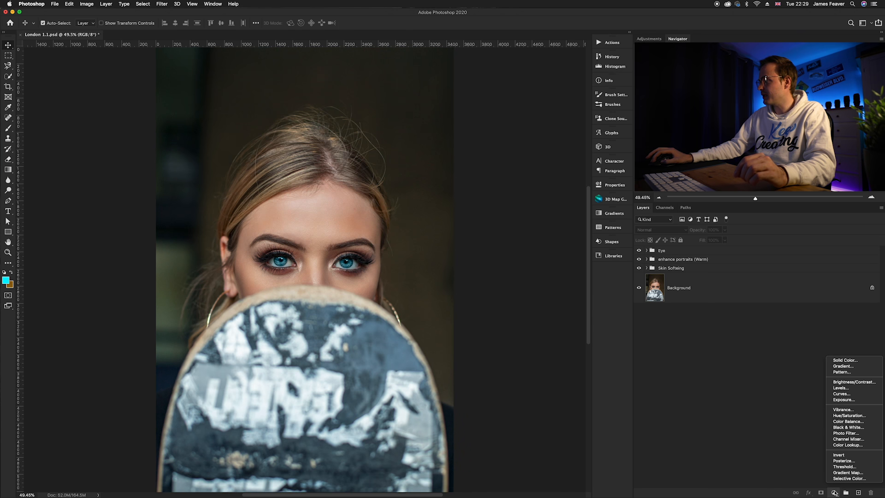
click(838, 478)
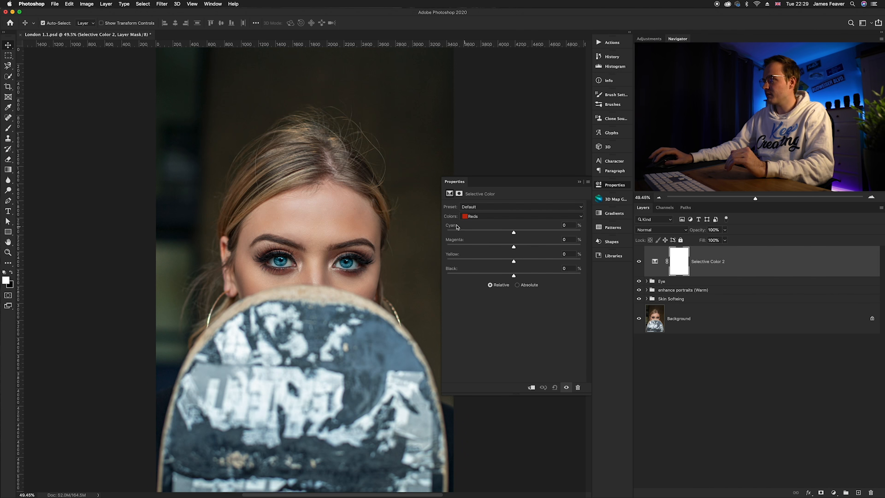
click(470, 217)
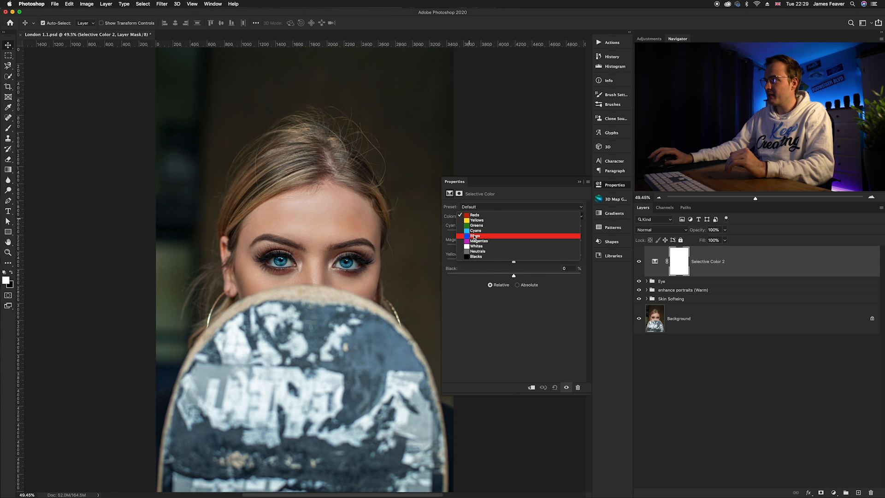
click(488, 214)
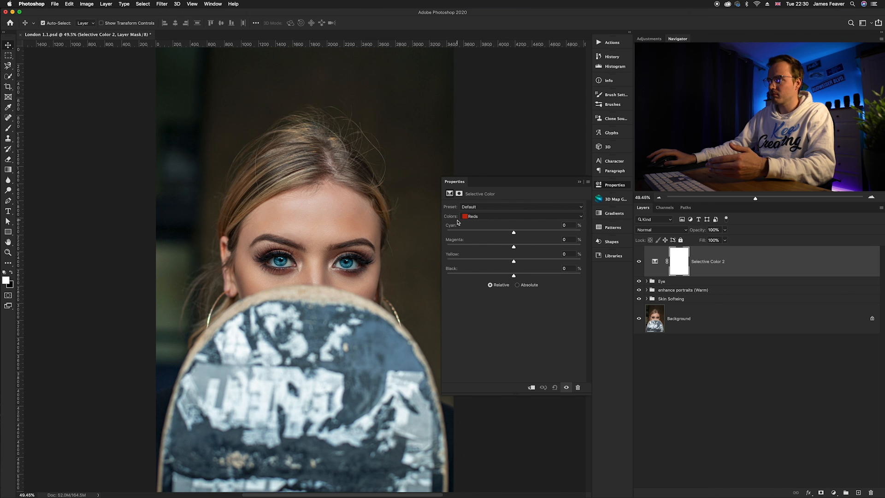
drag(515, 233, 461, 233)
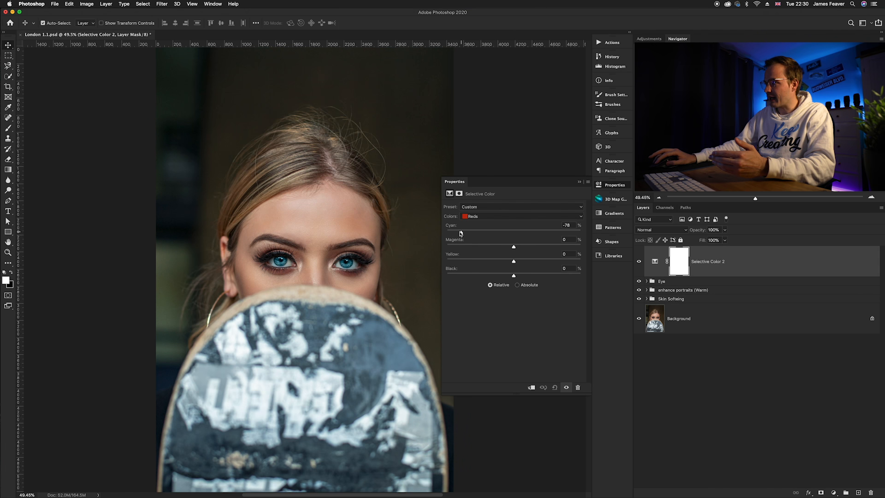
In the Selective Color adjustment, set Yellow to +100% for the Yellows and Magenta to -100% for the Greens.
click(490, 216)
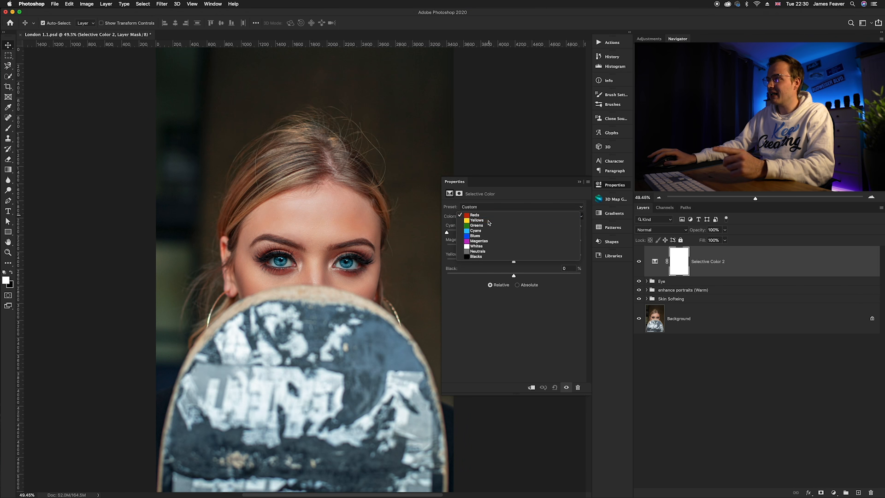
click(489, 223)
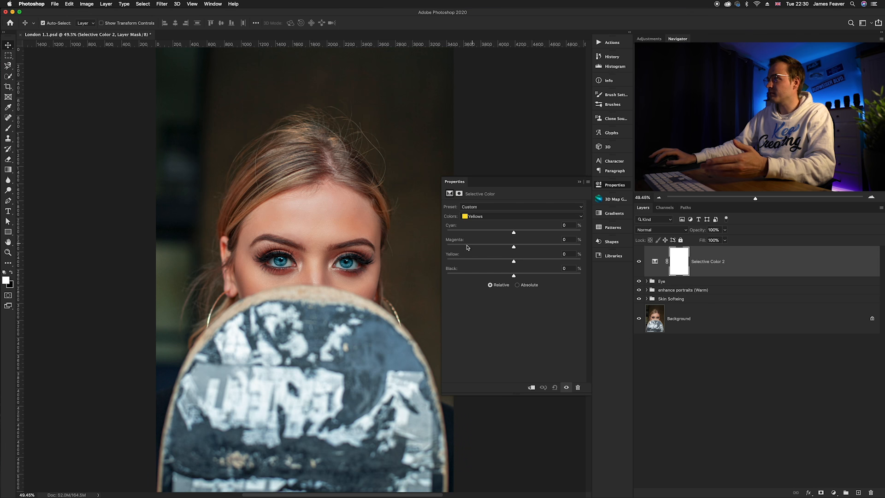
drag(527, 264, 586, 264)
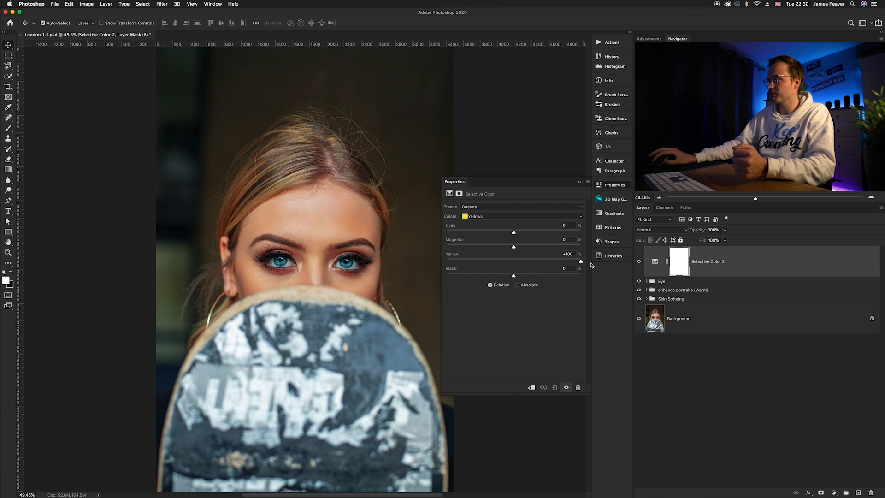
click(474, 217)
click(475, 220)
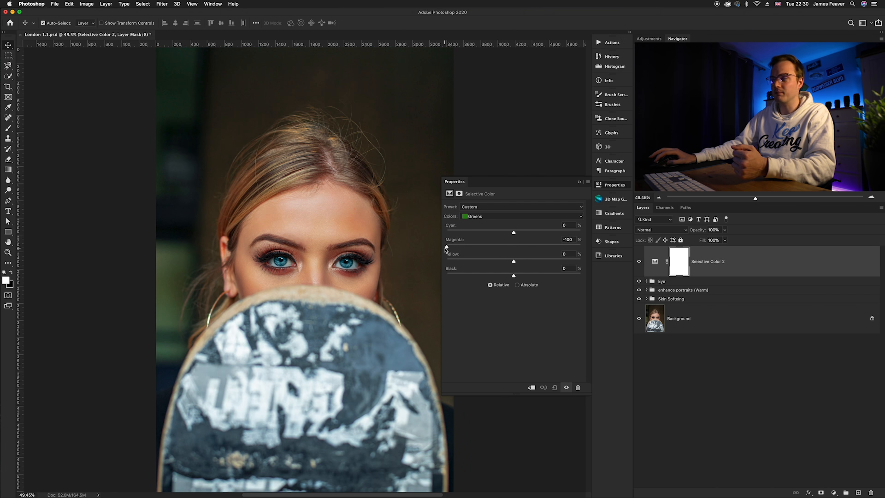
Set Cyan to +100% for the Cyans and Yellow to -100% for the Blues in the Selective Color adjustment.
click(488, 216)
click(486, 220)
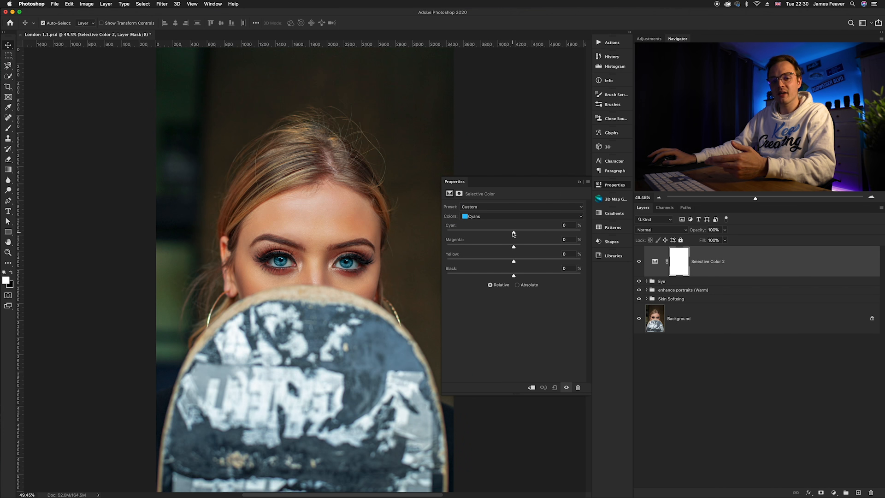
drag(513, 233, 515, 233)
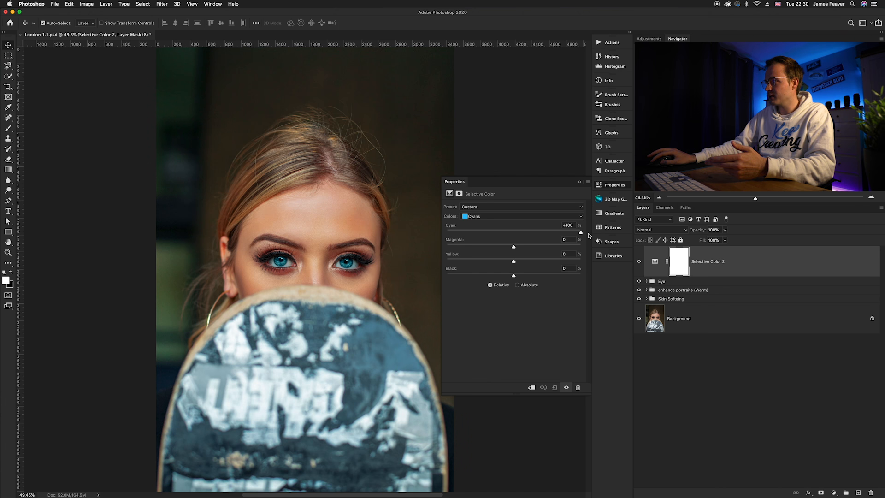
click(487, 216)
click(484, 222)
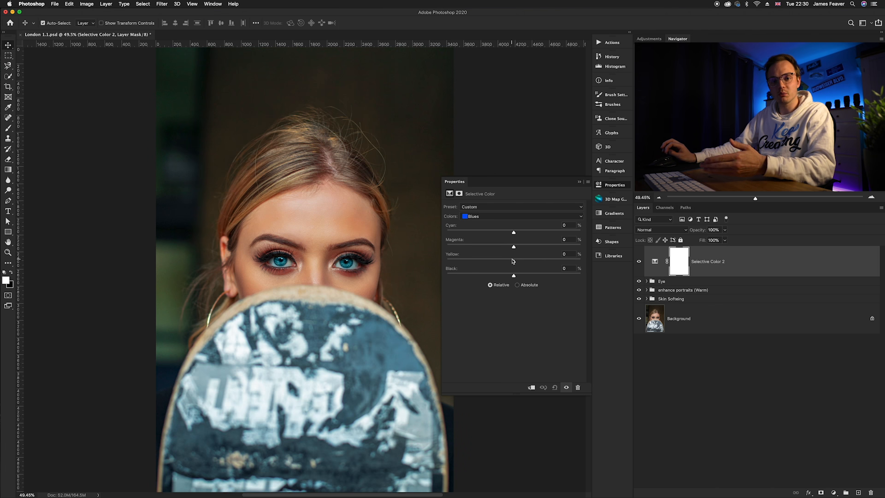
drag(513, 263, 442, 264)
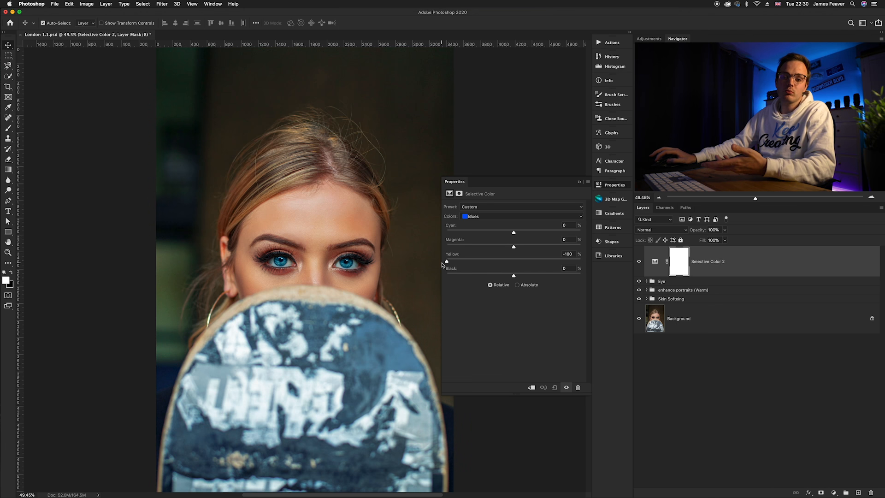
Set Magenta to +100% for the Magentas, then return the Selective Color adjustment to the Reds.
click(490, 215)
click(489, 224)
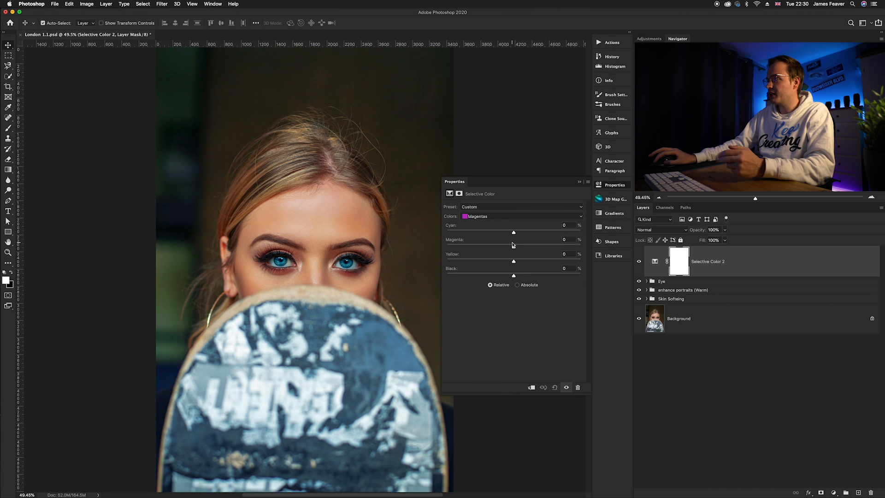
drag(514, 248, 588, 250)
click(493, 217)
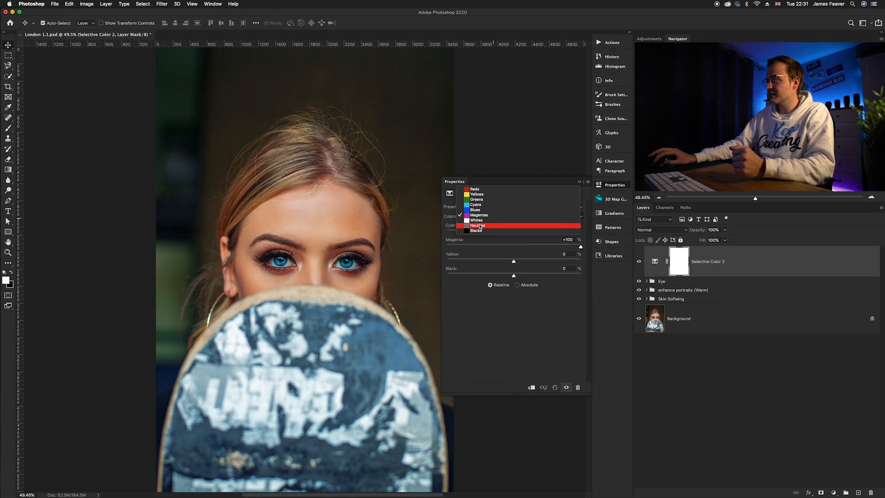
click(479, 189)
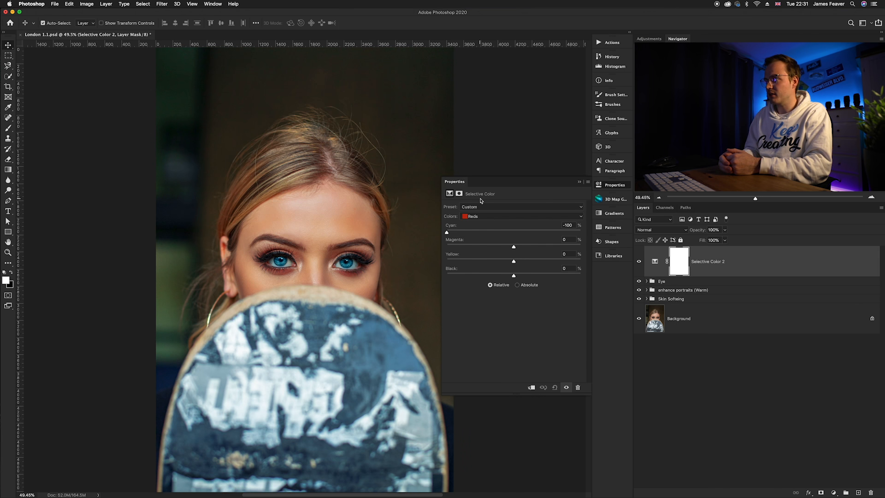
Close the adjustment settings and reduce the Selective Color 2 layer's opacity to 50%.
click(615, 185)
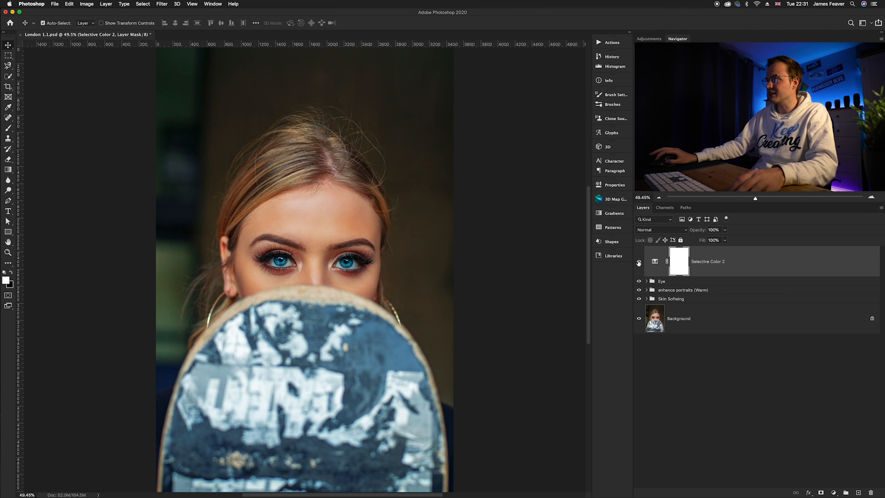
click(712, 230)
text(50)
key(Return)
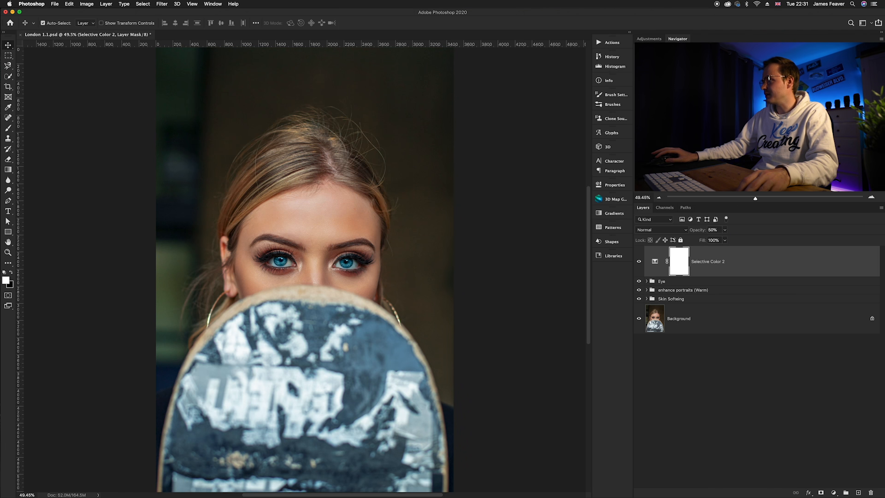
Put the Selective Color 2 layer in a group named Enhance Colours and compare the photo with the group hidden and shown.
click(654, 262)
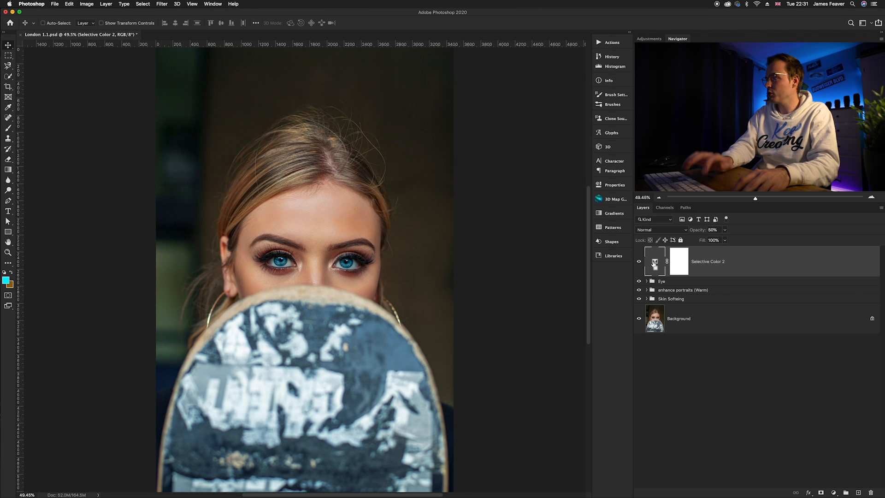
key(super+g)
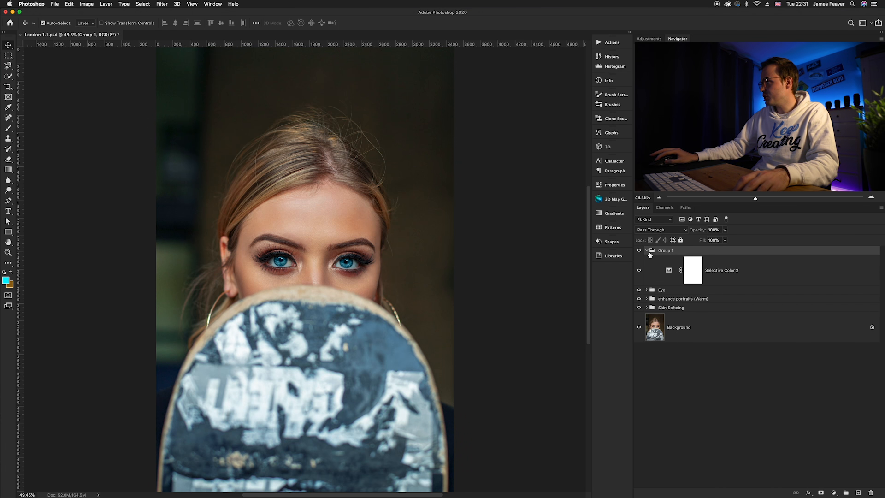
click(647, 250)
double_click(662, 251)
text(E)
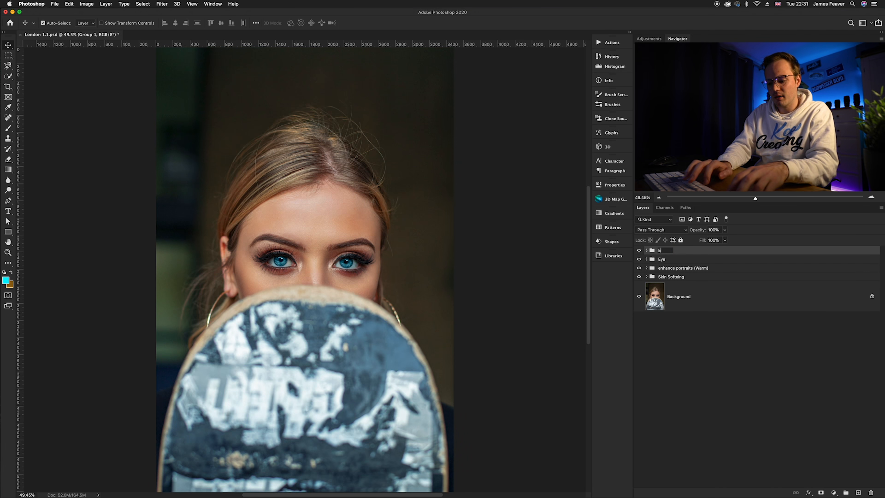
text(nhance Colours)
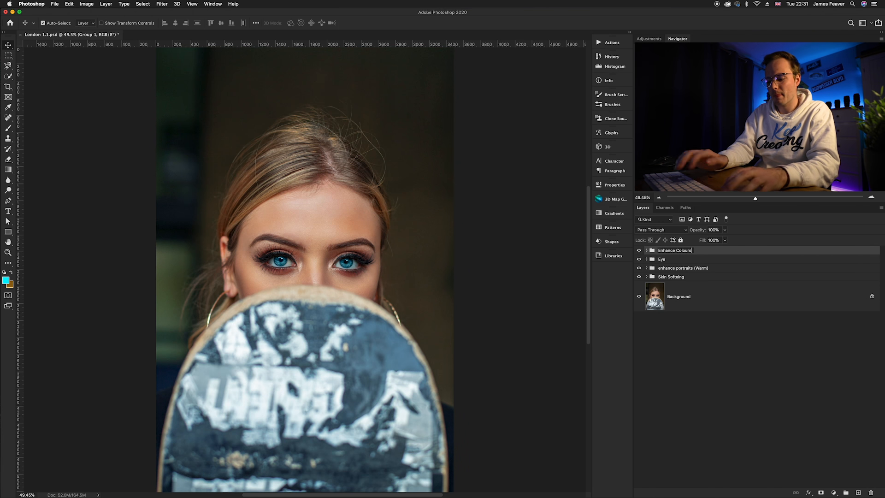
key(Return)
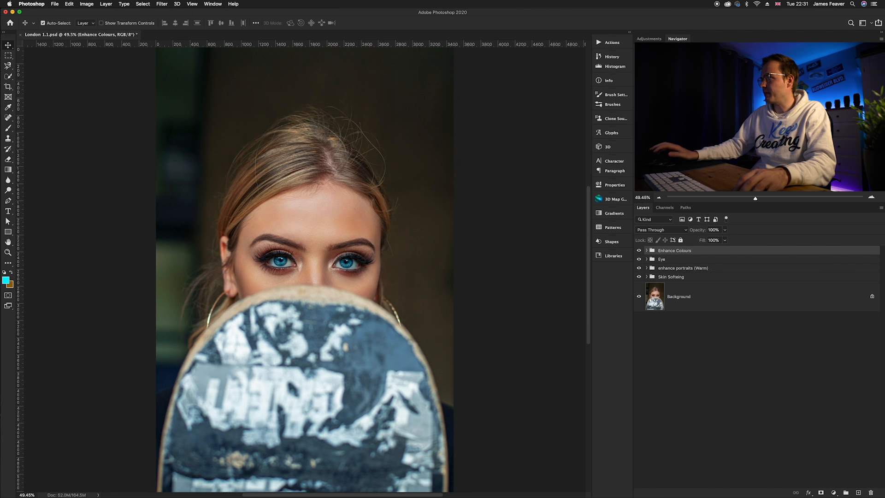
click(639, 250)
click(639, 250)
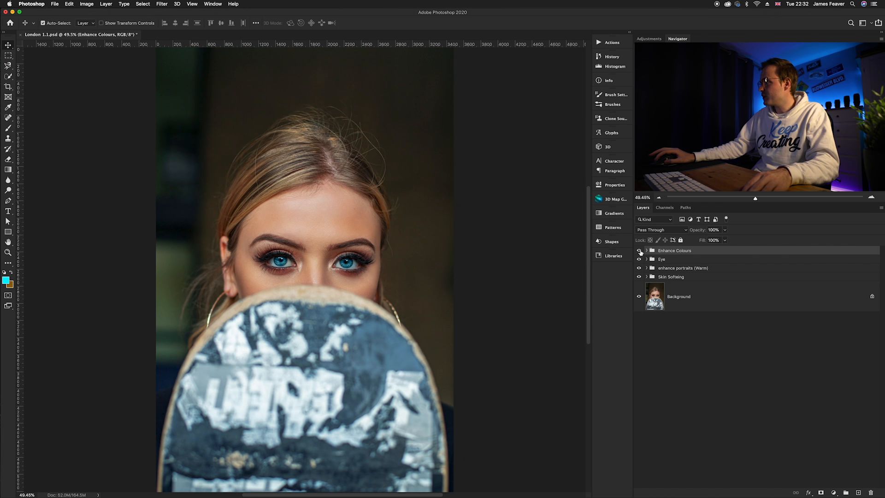
Group everything from the Background up to Enhance Colours and name the group Photo 1.
click(660, 292)
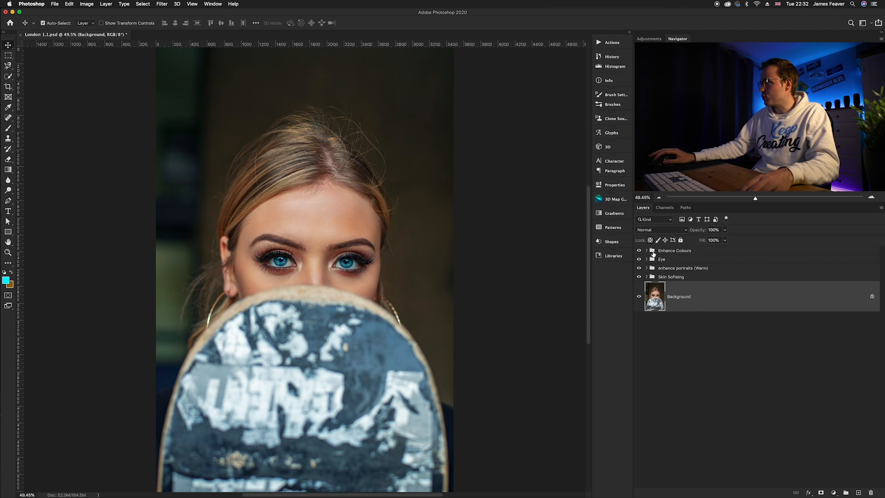
shift+click(653, 252)
key(super+g)
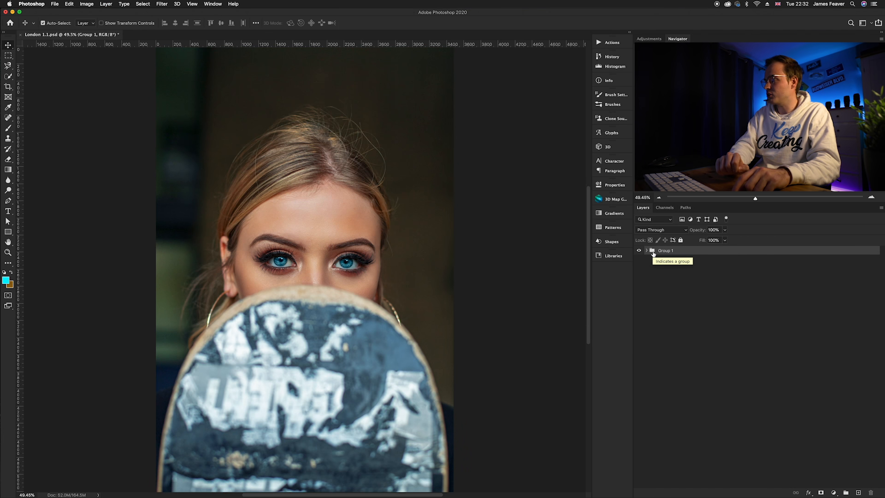
double_click(663, 250)
text(Photo)
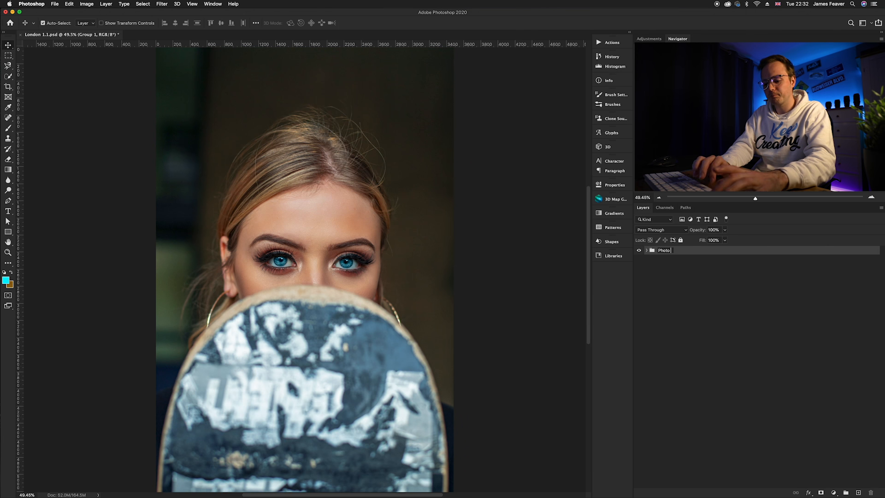
text( 1)
key(Return)
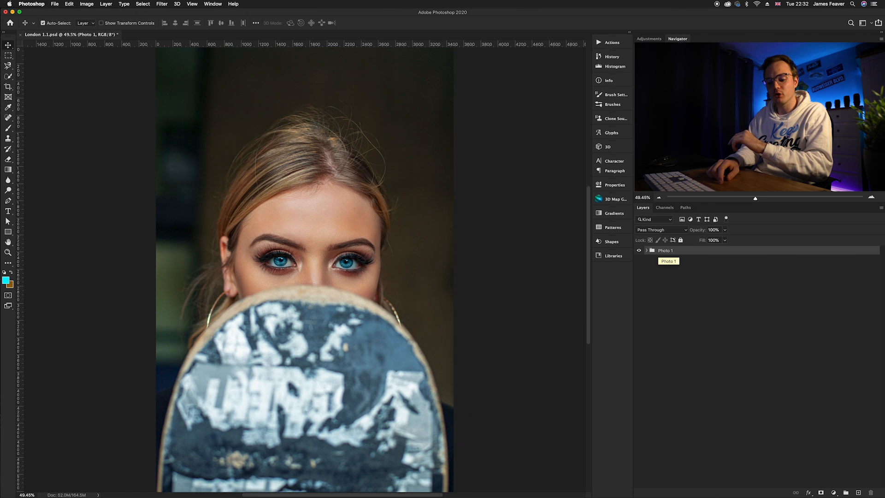
Duplicate the Photo 1 group and merge the duplicate into a single flattened layer.
key(super+j)
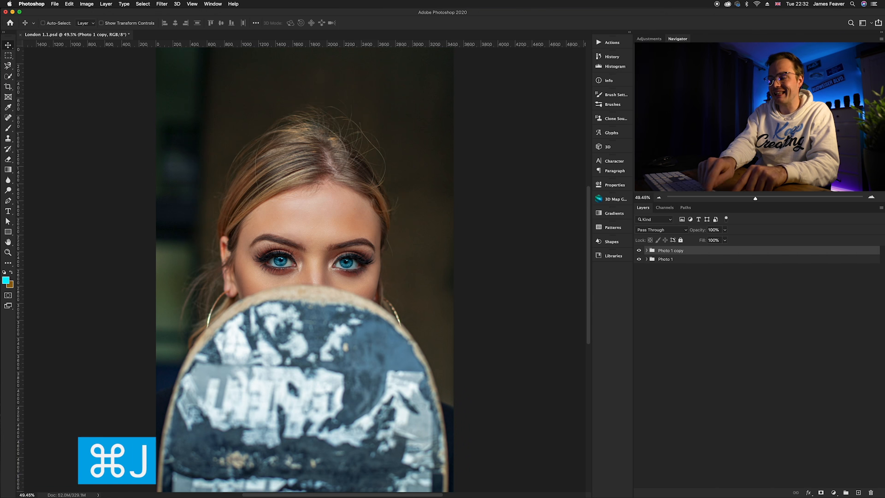
key(super+e)
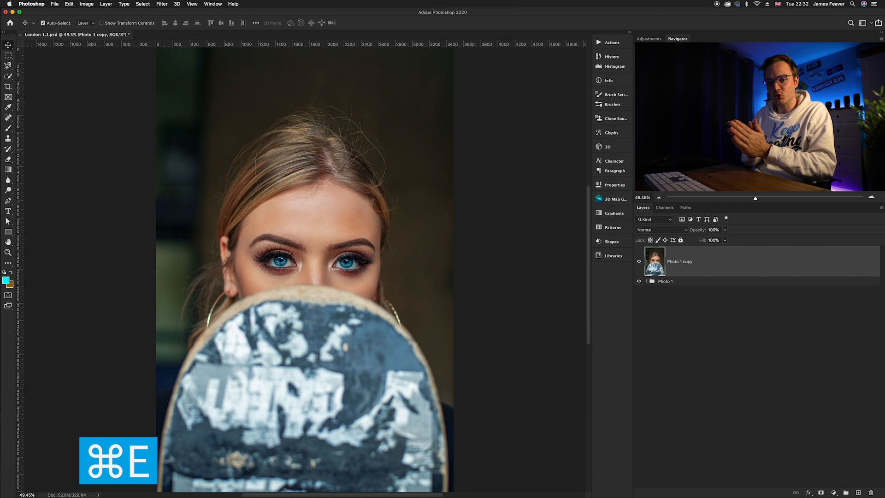
key(super+z)
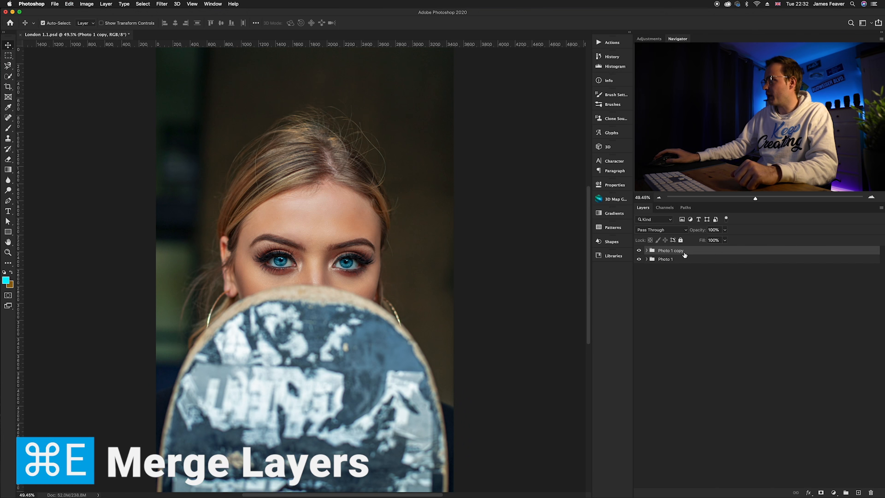
right_click(685, 254)
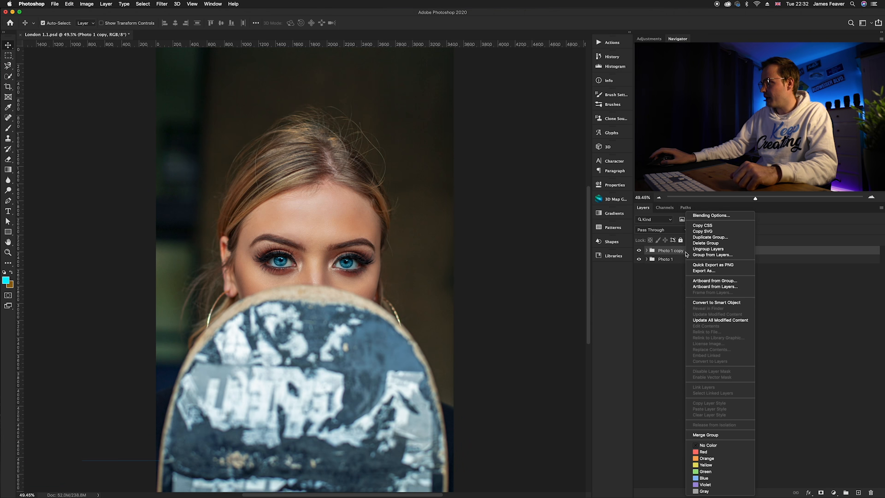
click(697, 436)
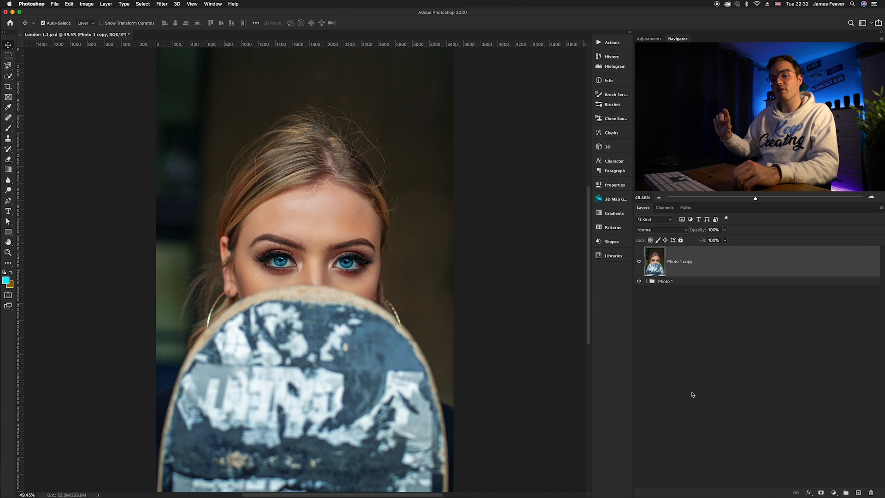
Ungroup the original Photo 1 group beneath the merged copy and deselect its layers.
click(657, 281)
key(super+shift+g)
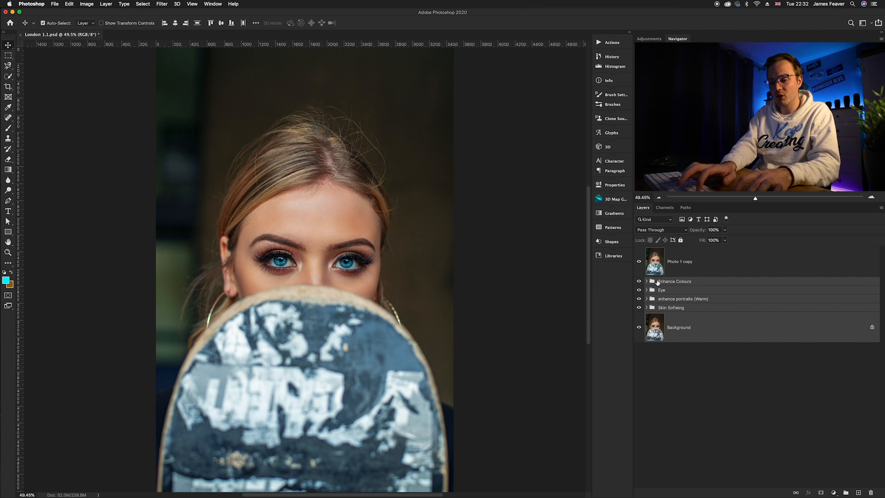
click(673, 355)
Open the Camera Raw Filter on the Photo 1 copy layer and set the Post Crop Vignetting Amount to -53.
click(660, 268)
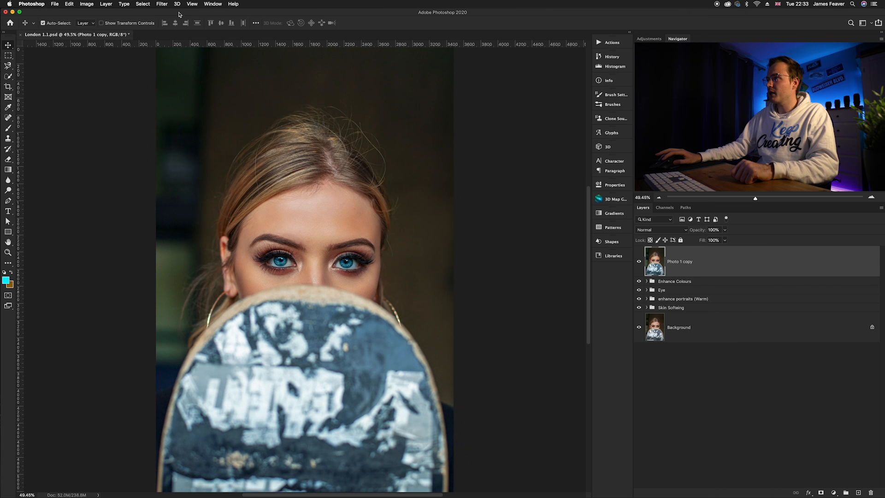
click(164, 5)
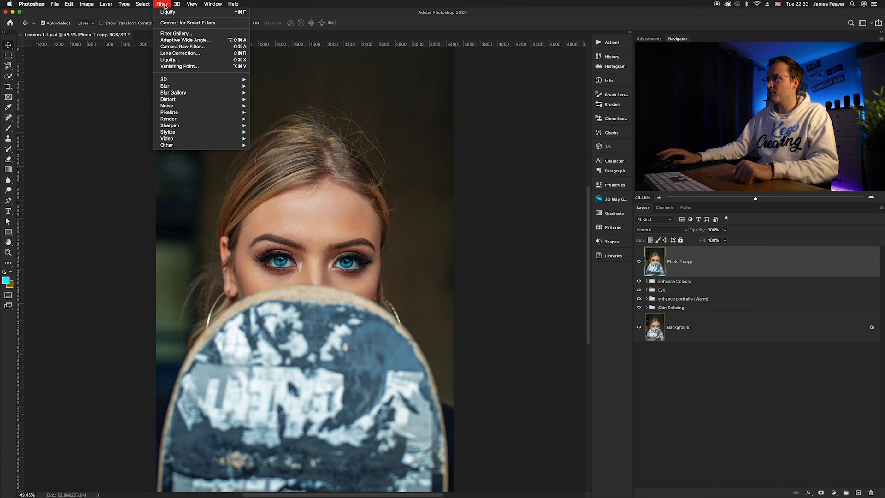
click(168, 47)
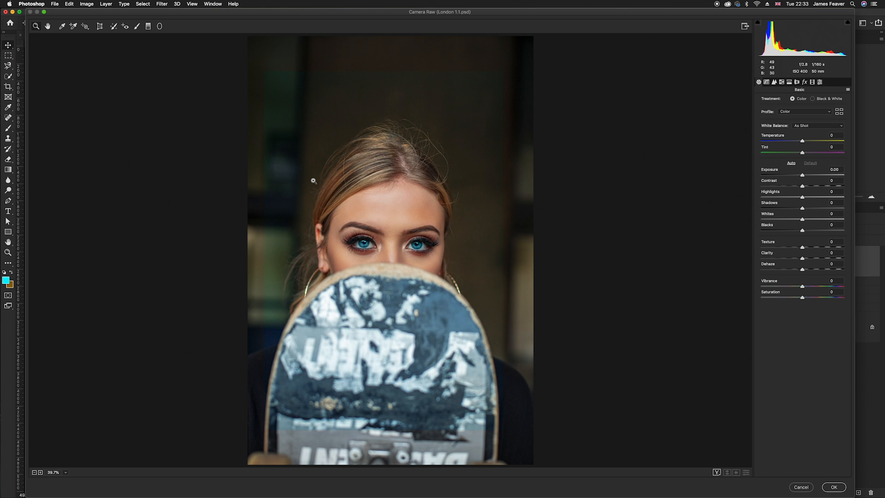
click(805, 82)
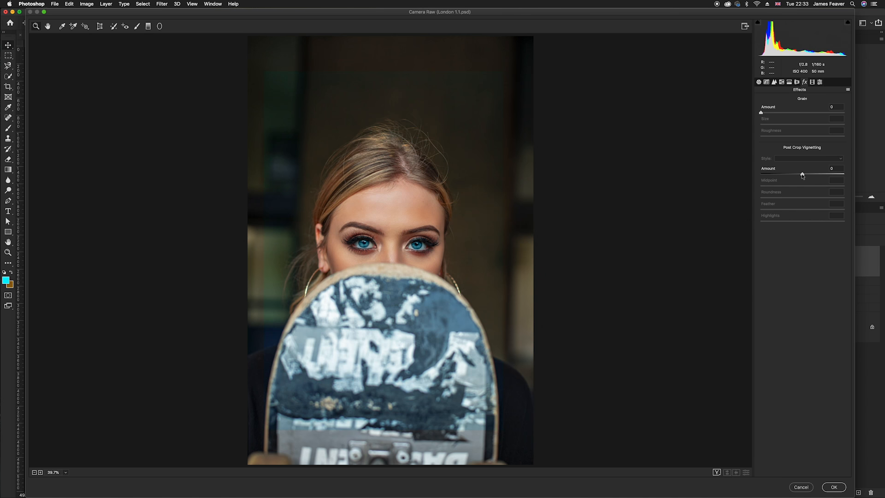
drag(802, 175, 779, 179)
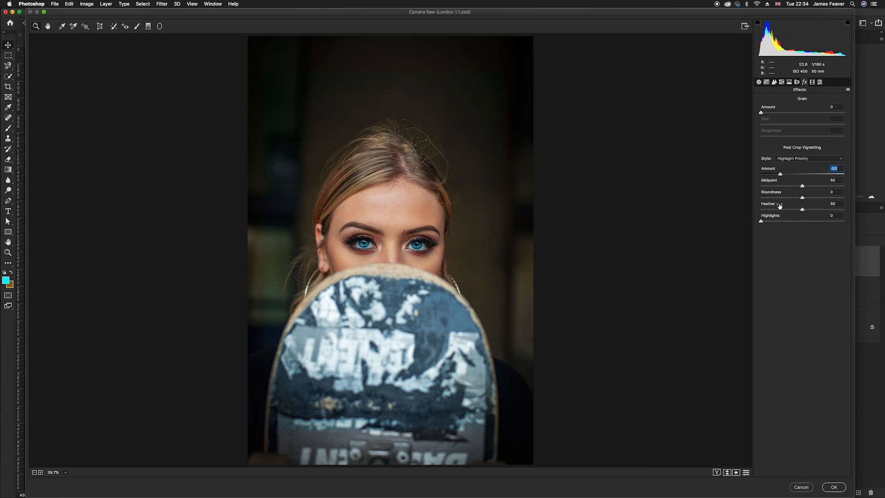
Refine the vignette with Midpoint 40, Roundness +18 and Feather 78, compare before and after, and apply the filter.
drag(803, 186, 816, 210)
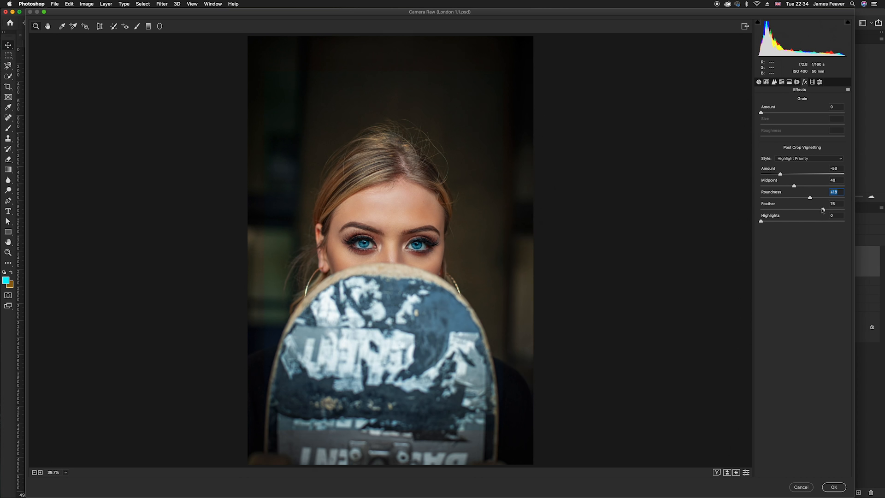
drag(825, 210, 825, 211)
click(727, 473)
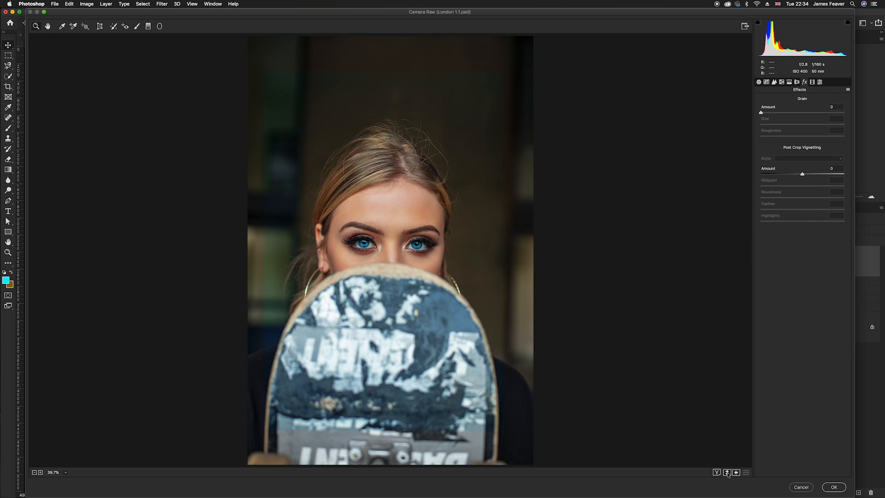
click(727, 473)
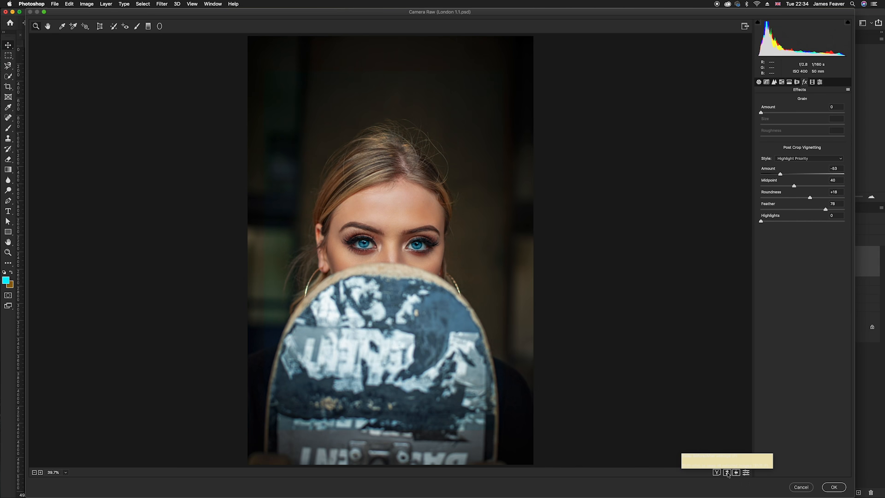
click(834, 487)
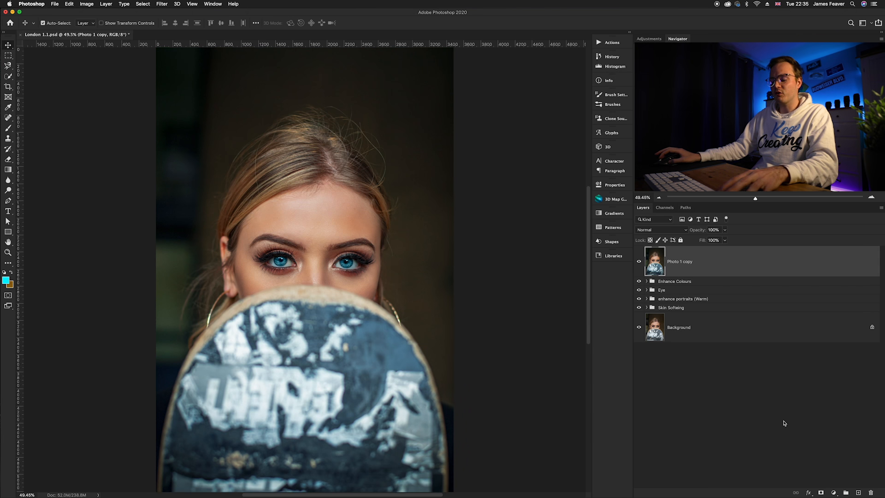
scroll(387, 299, down, 3)
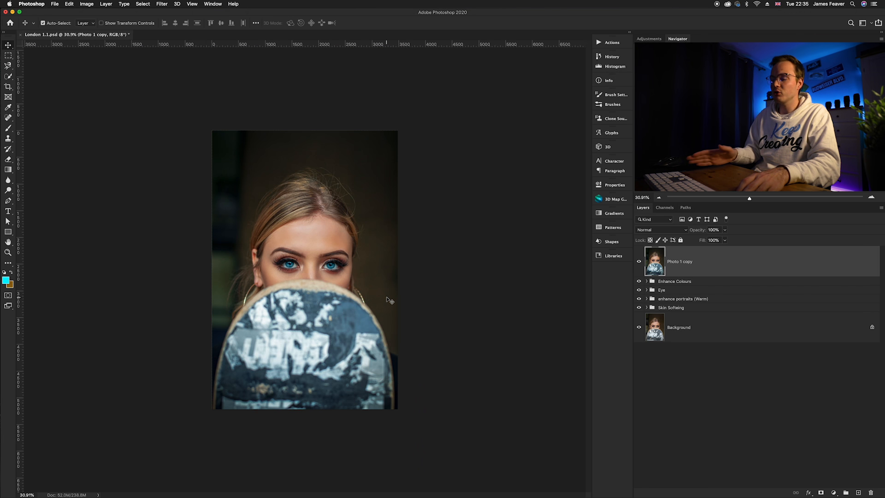